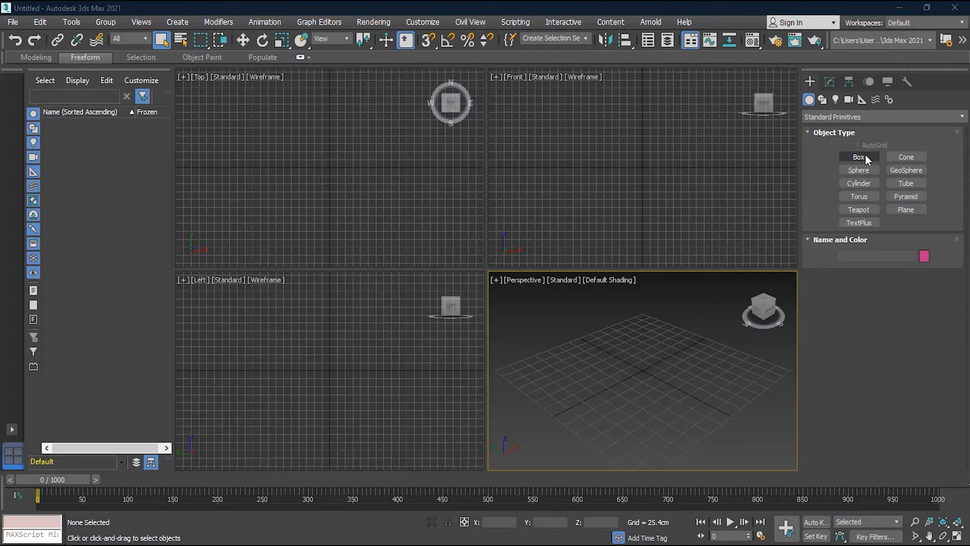
# Step: Create a box about 122 cm wide, 100 cm long and 14 cm high in the Top view and move it near the origin
pyautogui.click(865, 156)
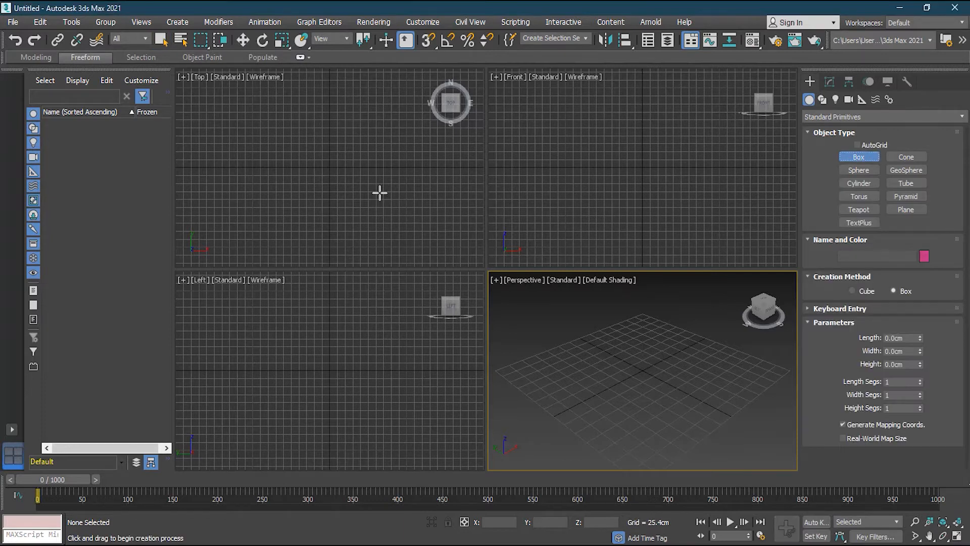
pyautogui.moveTo(317, 155); pyautogui.dragTo(355, 187)
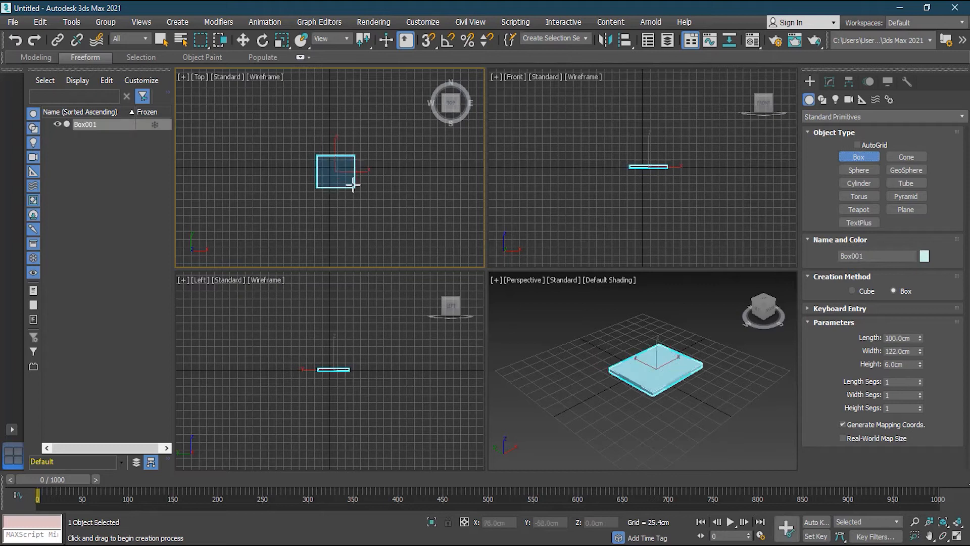
pyautogui.click(353, 187)
pyautogui.press('w')
pyautogui.moveTo(344, 162); pyautogui.dragTo(339, 157)
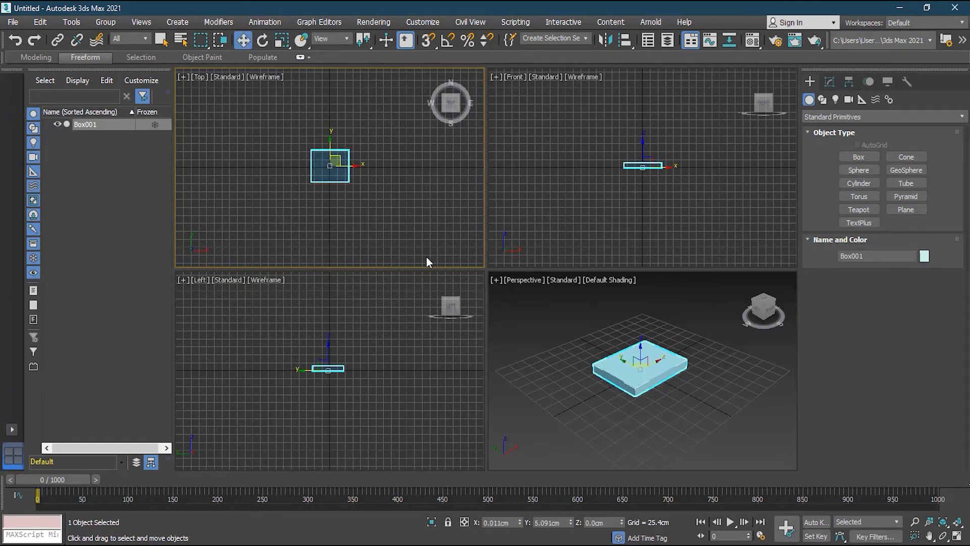
# Step: Turn on Auto Key and set the animation's end time to frame 100
pyautogui.click(816, 522)
pyautogui.click(792, 535)
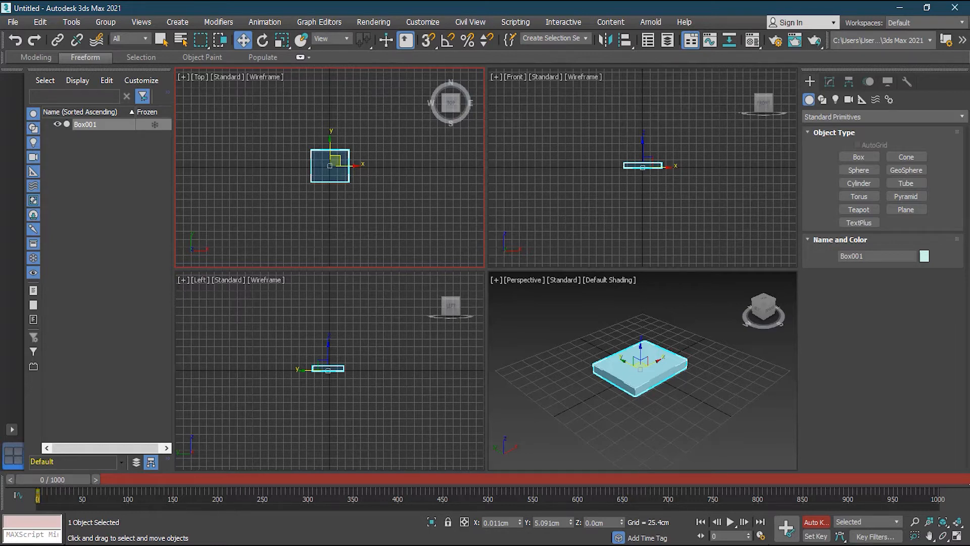
pyautogui.click(761, 535)
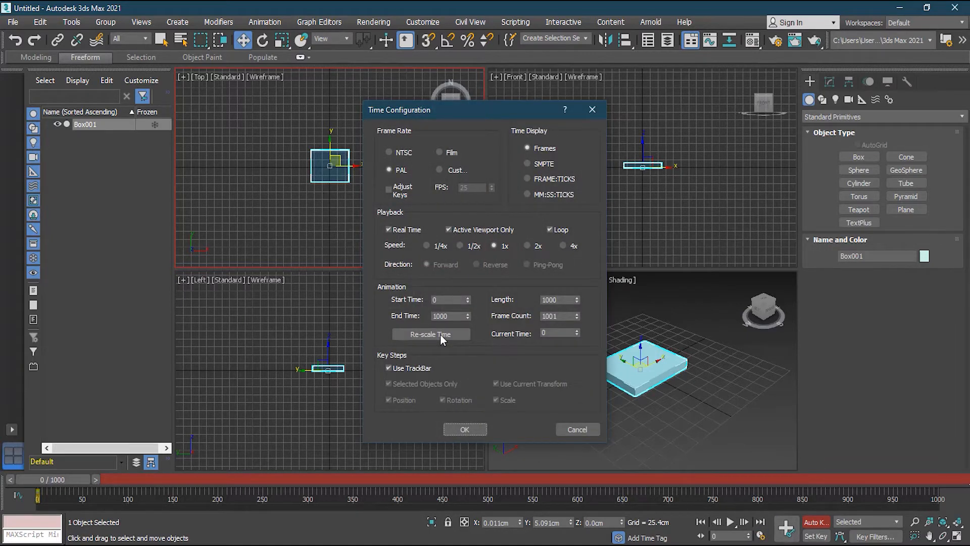
pyautogui.moveTo(457, 316); pyautogui.dragTo(399, 315)
pyautogui.write('100')
pyautogui.click(466, 431)
# Step: Animate the box's height by setting it to 100 cm at frame 100
pyautogui.moveTo(54, 479); pyautogui.dragTo(918, 479)
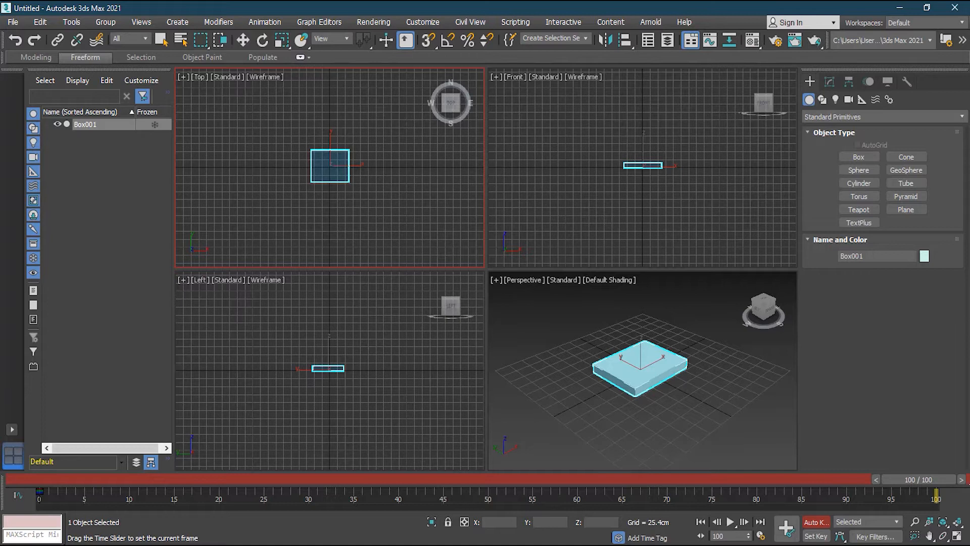
pyautogui.press('w')
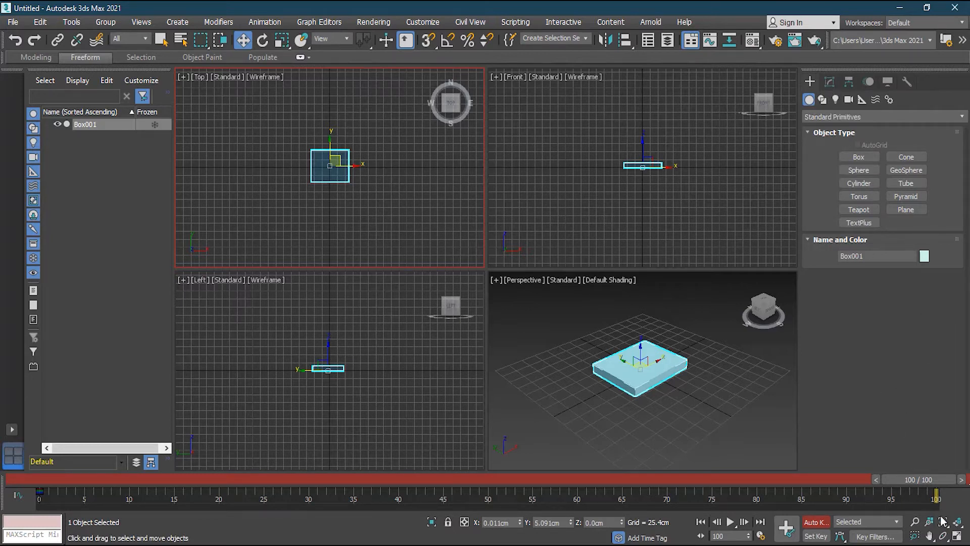
pyautogui.click(825, 84)
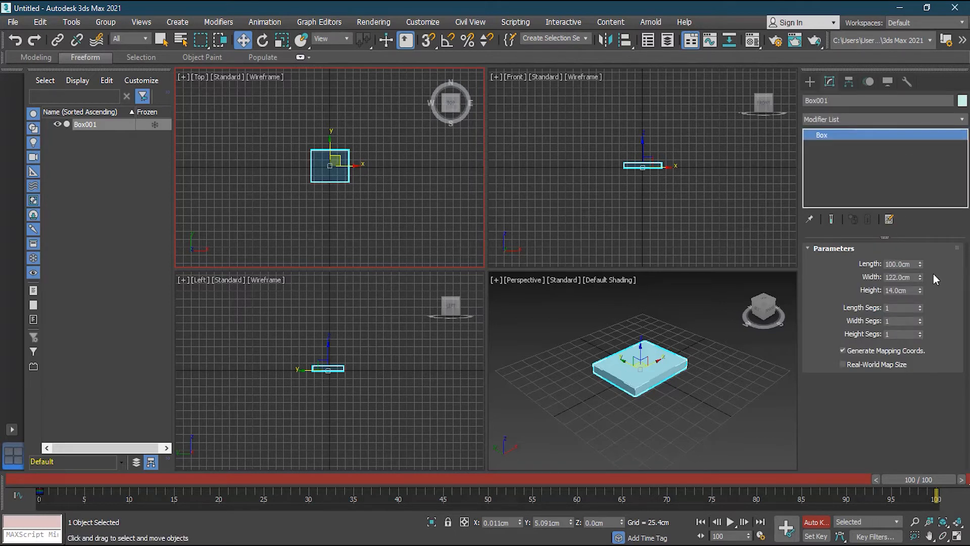
pyautogui.moveTo(920, 287); pyautogui.dragTo(903, 265)
pyautogui.moveTo(728, 353); pyautogui.dragTo(720, 390, button='middle')
pyautogui.moveTo(921, 289); pyautogui.dragTo(920, 268)
pyautogui.click(915, 290)
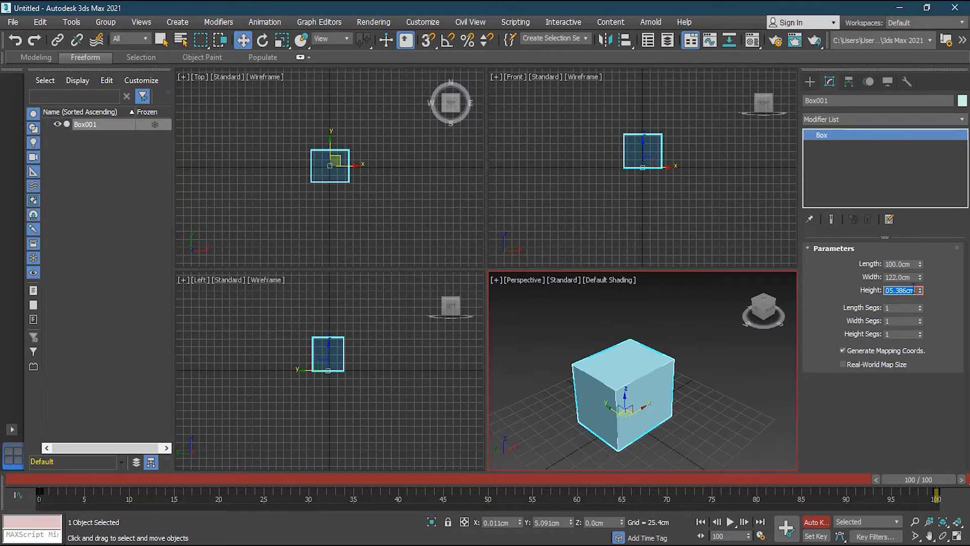
pyautogui.write('100')
pyautogui.press('Return')
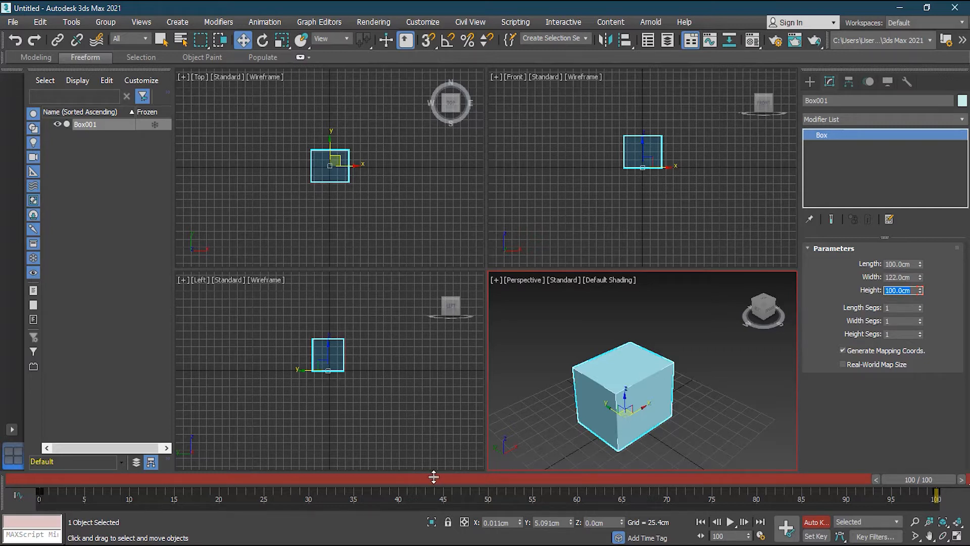
# Step: Display edged faces in the Perspective view
pyautogui.moveTo(926, 489)
pyautogui.mouseDown()
pyautogui.moveTo(25, 495)
pyautogui.moveTo(935, 496)
pyautogui.mouseUp()
pyautogui.press('w')
pyautogui.press('F4')
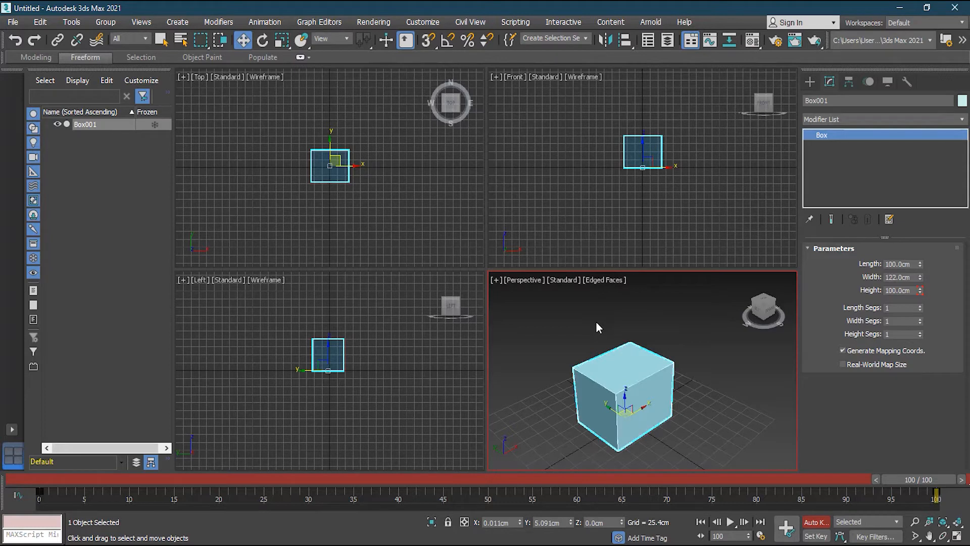
# Step: Scrub the height animation between frames 0 and 100, and set the box's height segments to 6 at frame 100
pyautogui.moveTo(933, 480); pyautogui.dragTo(45, 479)
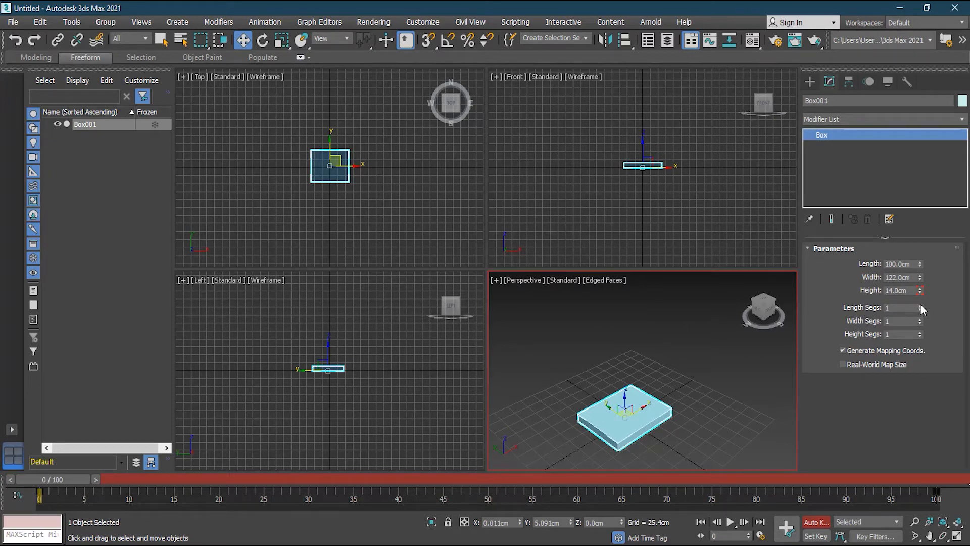
pyautogui.moveTo(105, 483); pyautogui.dragTo(932, 480)
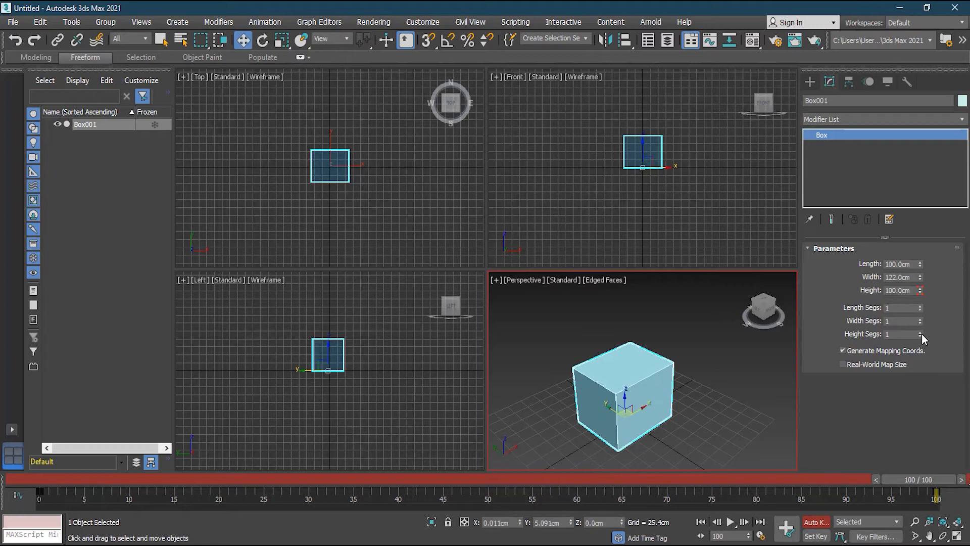
pyautogui.moveTo(920, 334); pyautogui.dragTo(921, 319)
pyautogui.moveTo(918, 479); pyautogui.dragTo(950, 473)
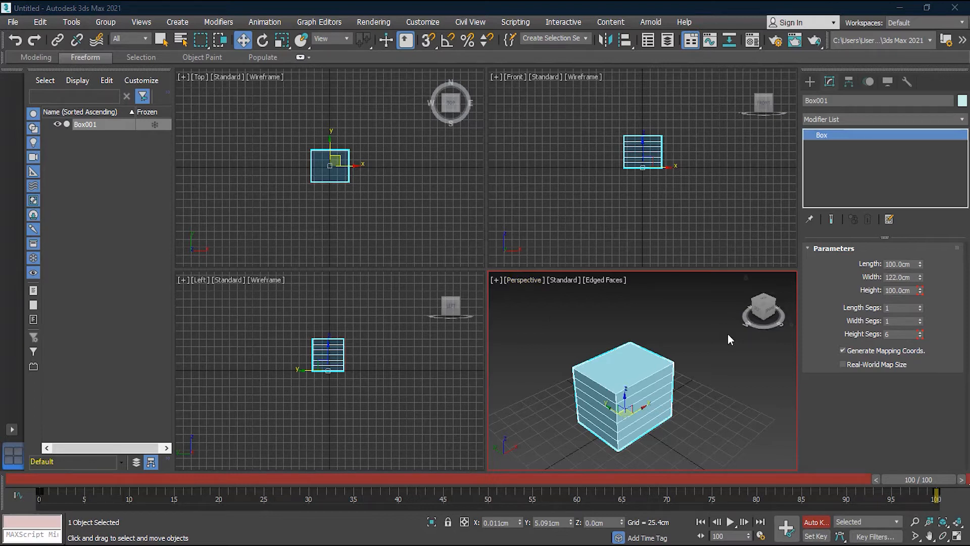
# Step: Turn off Auto Key and delete the box
pyautogui.click(817, 522)
pyautogui.press('Delete')
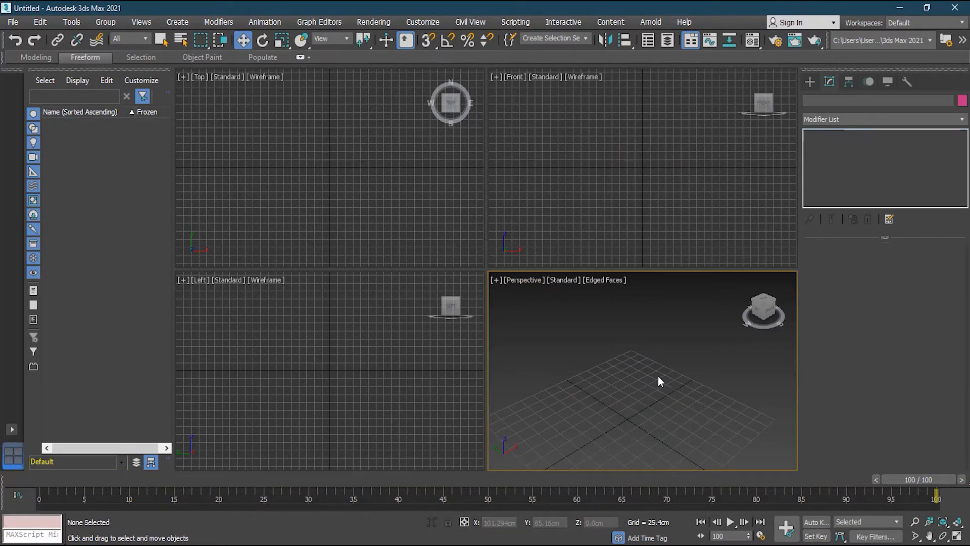
# Step: Create a cylinder near the origin, about 37.6 cm in radius and 322 cm high, with 17 height segments
pyautogui.click(808, 84)
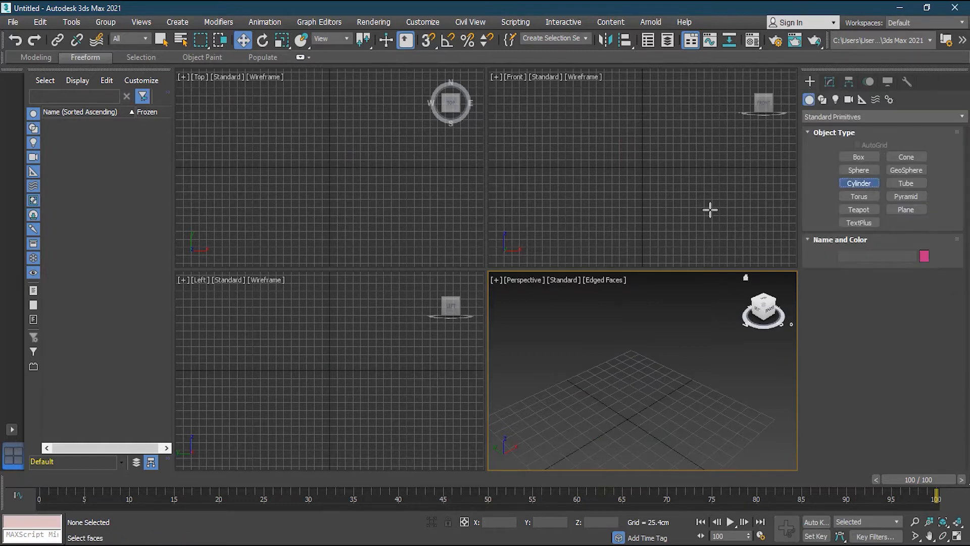
pyautogui.click(850, 183)
pyautogui.moveTo(326, 167); pyautogui.dragTo(338, 170)
pyautogui.click(311, 71)
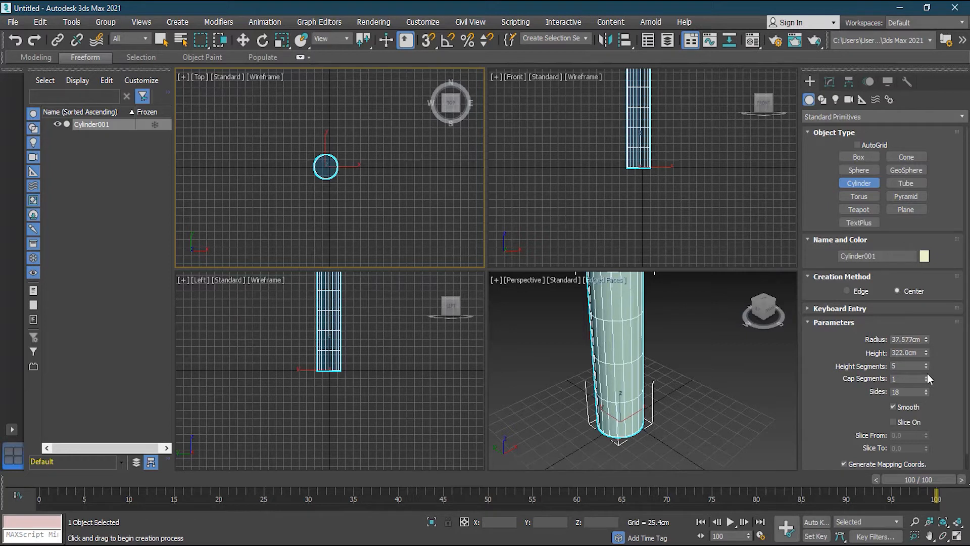
pyautogui.moveTo(926, 363); pyautogui.dragTo(926, 363)
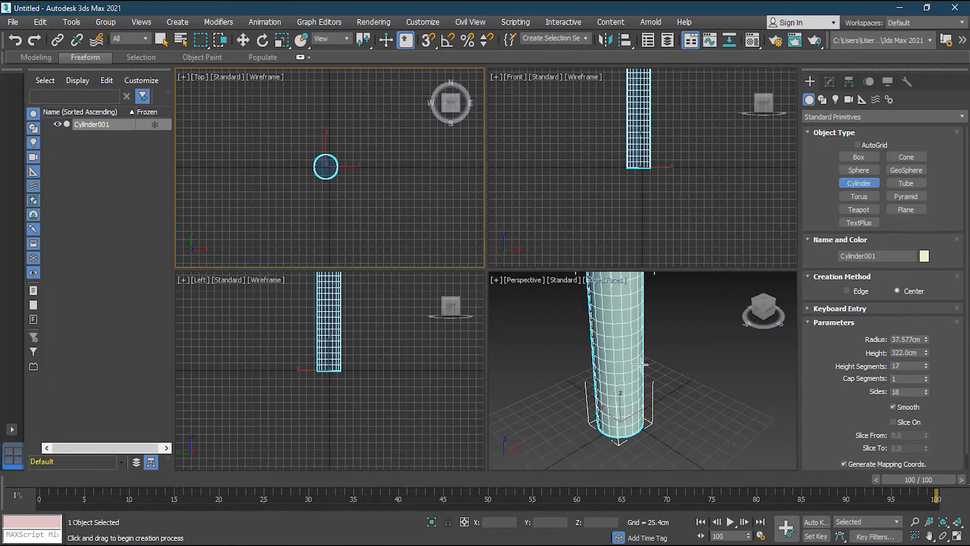
pyautogui.scroll(-6, 649, 369)
pyautogui.scroll(3, 657, 382)
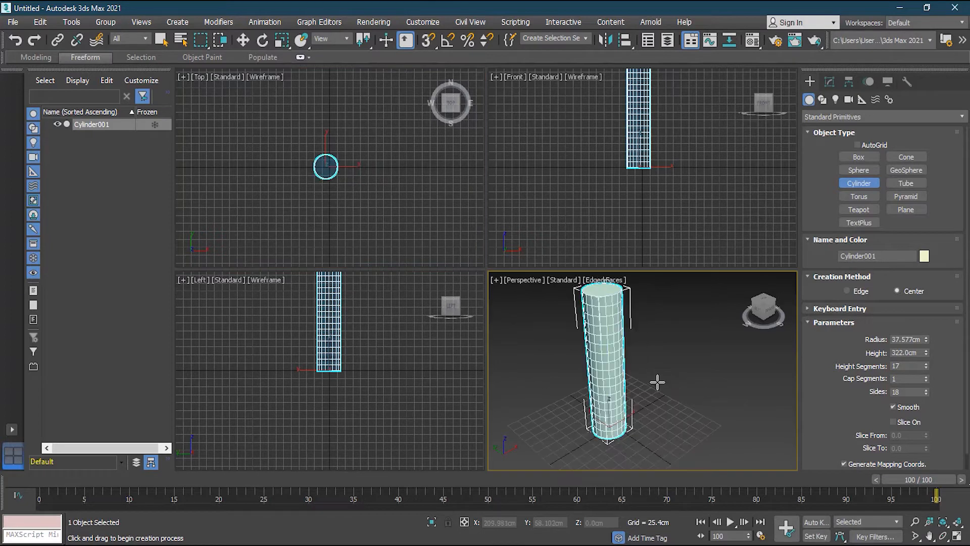
# Step: Apply a Bend modifier to the cylinder
pyautogui.click(831, 81)
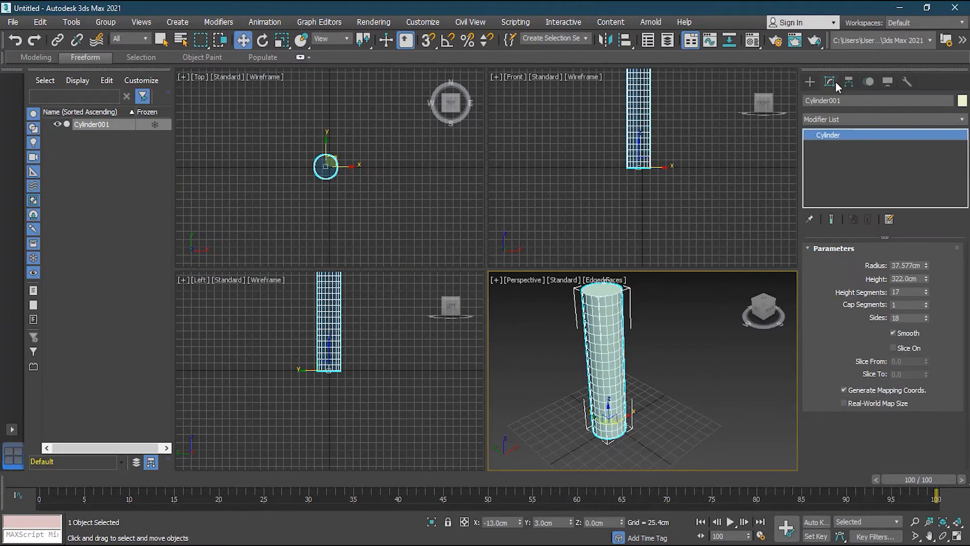
pyautogui.click(961, 119)
pyautogui.scroll(-10, 881, 329)
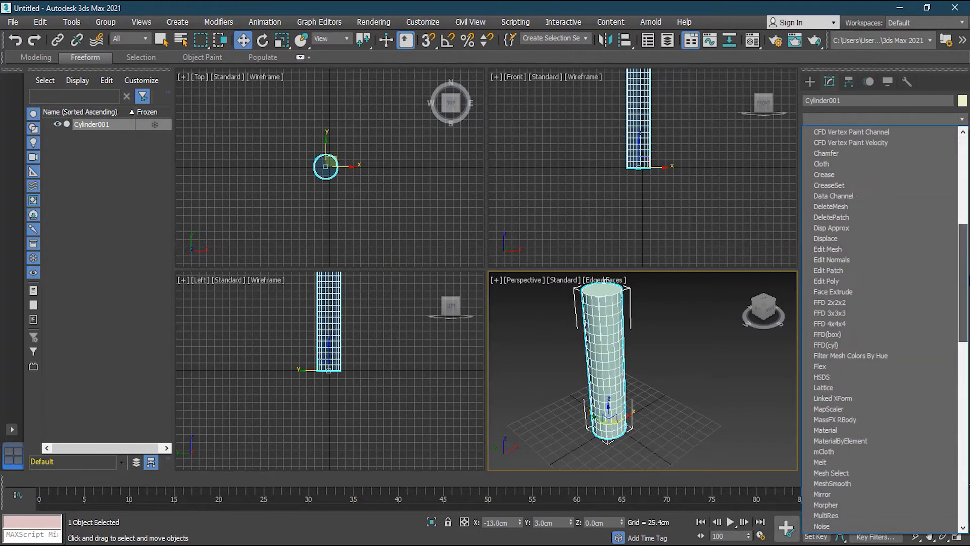
pyautogui.scroll(2, 882, 328)
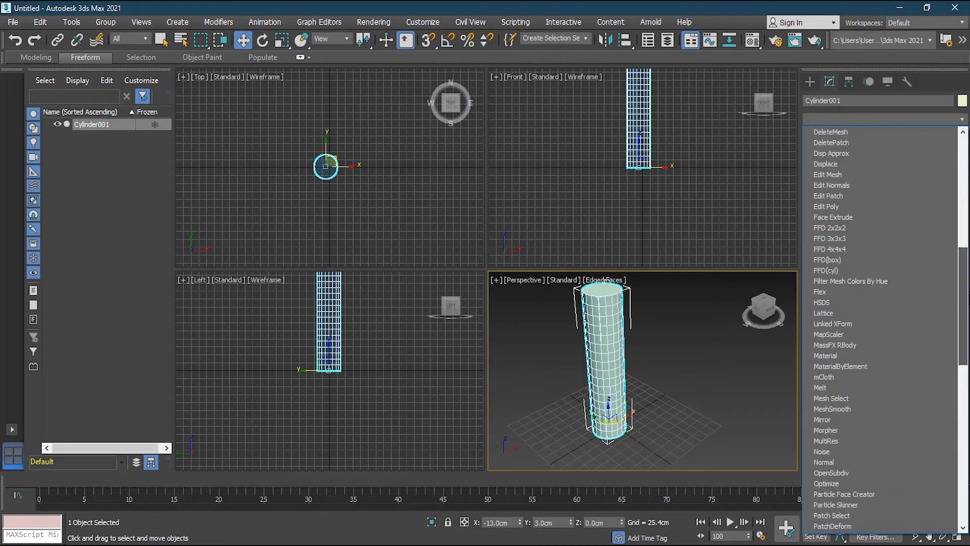
pyautogui.scroll(8, 874, 237)
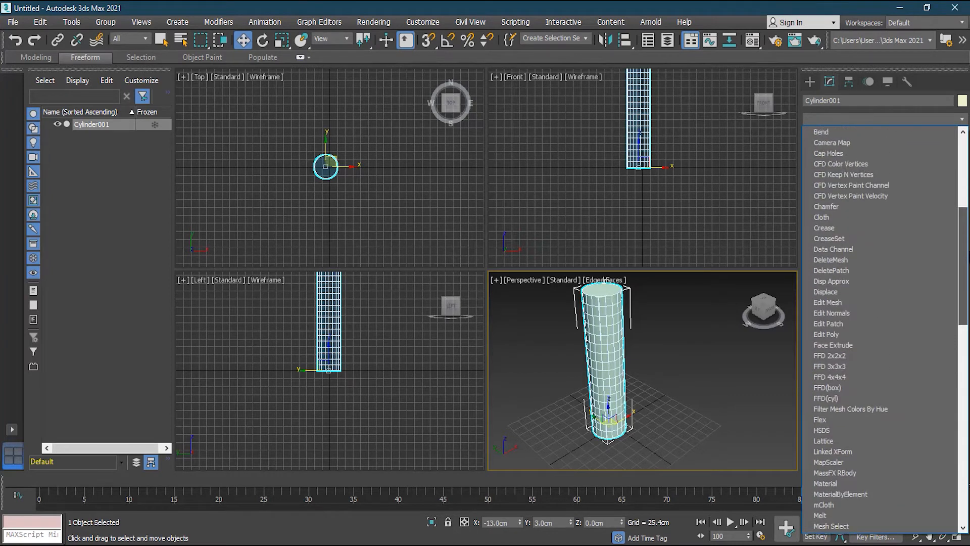
pyautogui.click(873, 237)
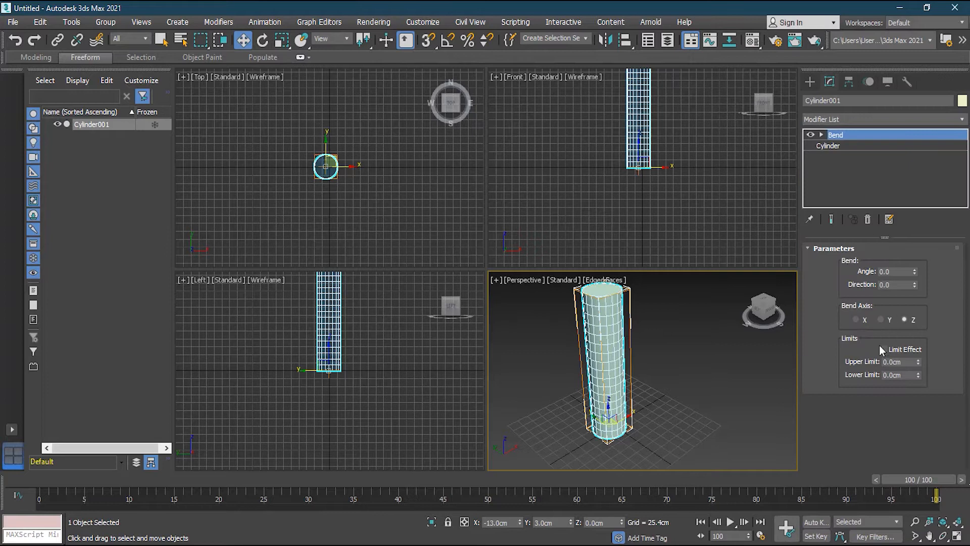
# Step: Turn on Auto Key at frame 0 and set the Bend angle to 177.5 at frame 100
pyautogui.moveTo(933, 480); pyautogui.dragTo(19, 481)
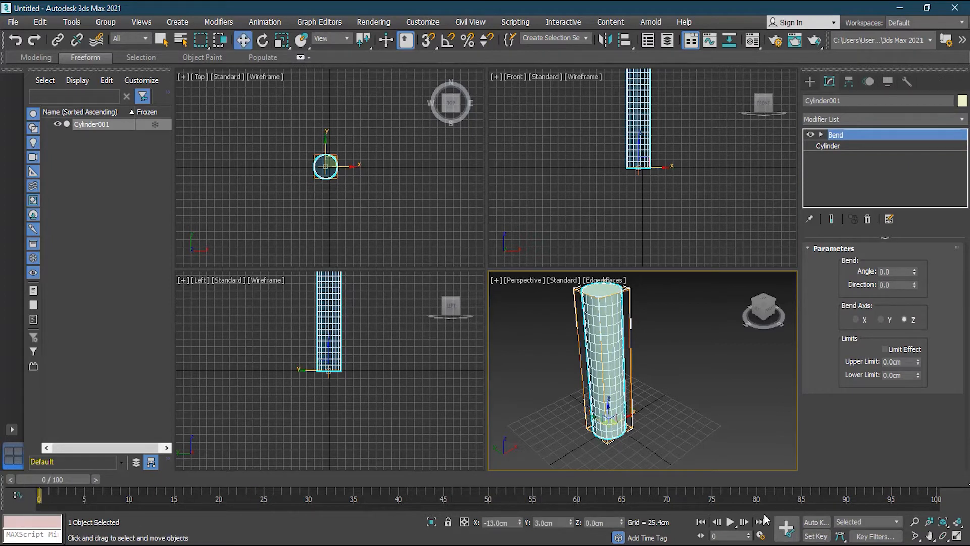
pyautogui.click(815, 522)
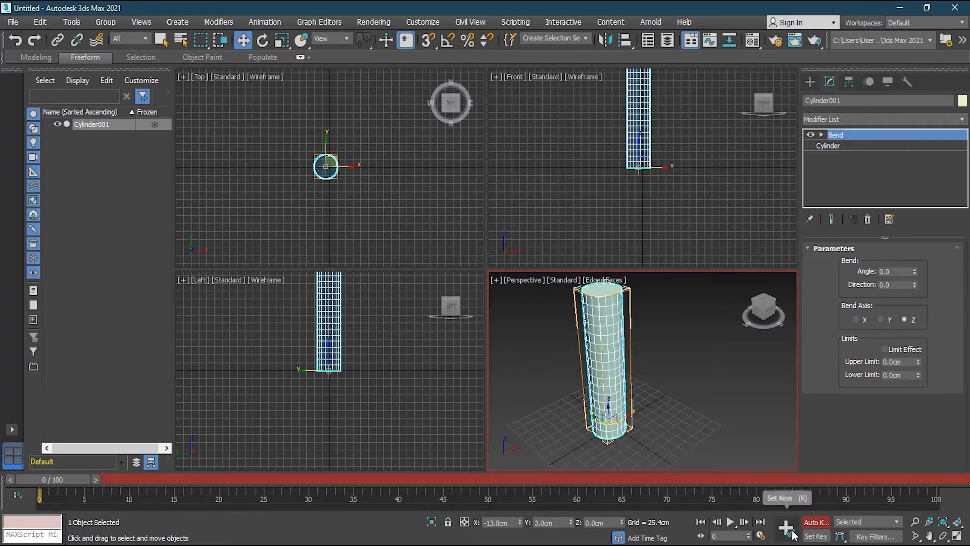
pyautogui.moveTo(58, 481); pyautogui.dragTo(935, 483)
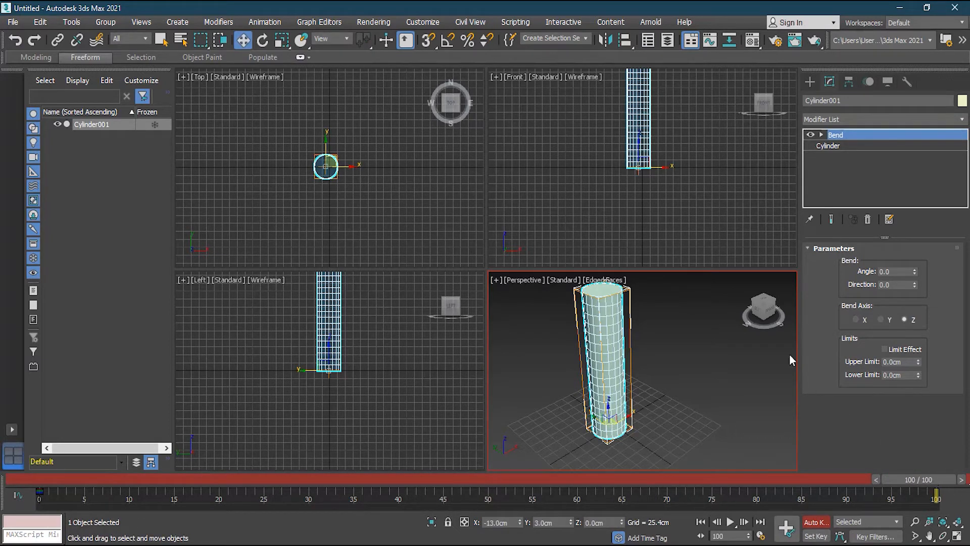
pyautogui.scroll(-5, 702, 387)
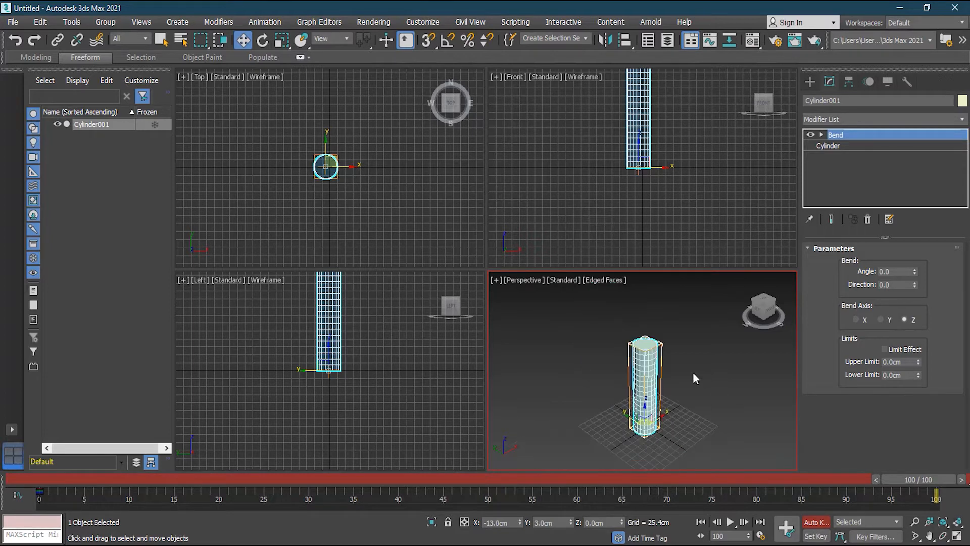
pyautogui.moveTo(695, 379); pyautogui.dragTo(676, 359, button='middle')
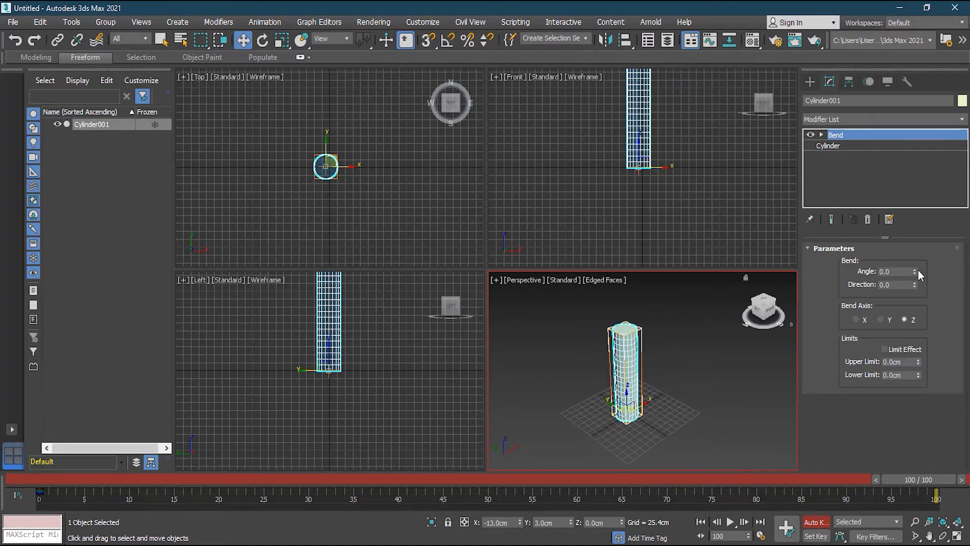
pyautogui.moveTo(915, 273); pyautogui.dragTo(945, 48)
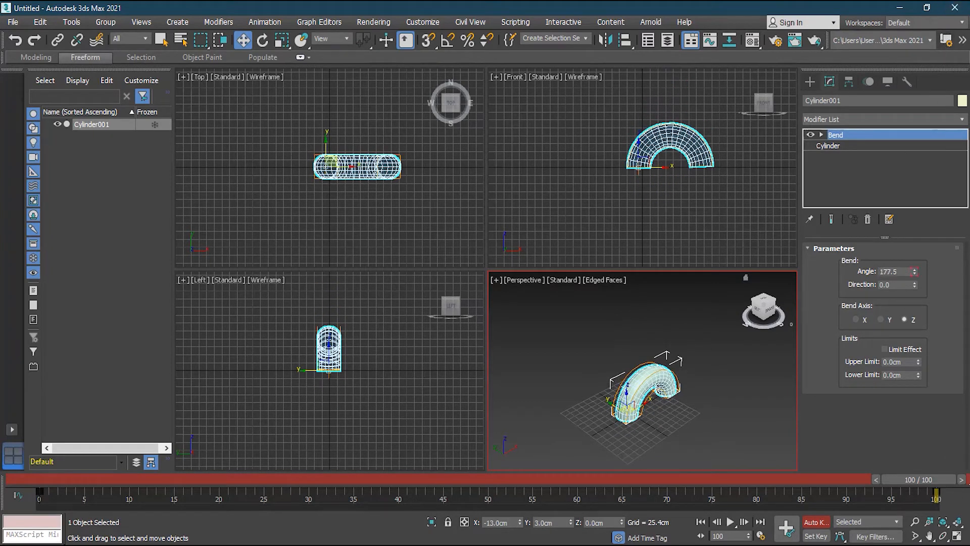
# Step: Scrub the timeline to review the cylinder's bend animation
pyautogui.moveTo(915, 480); pyautogui.dragTo(265, 483)
pyautogui.moveTo(439, 502); pyautogui.dragTo(473, 495)
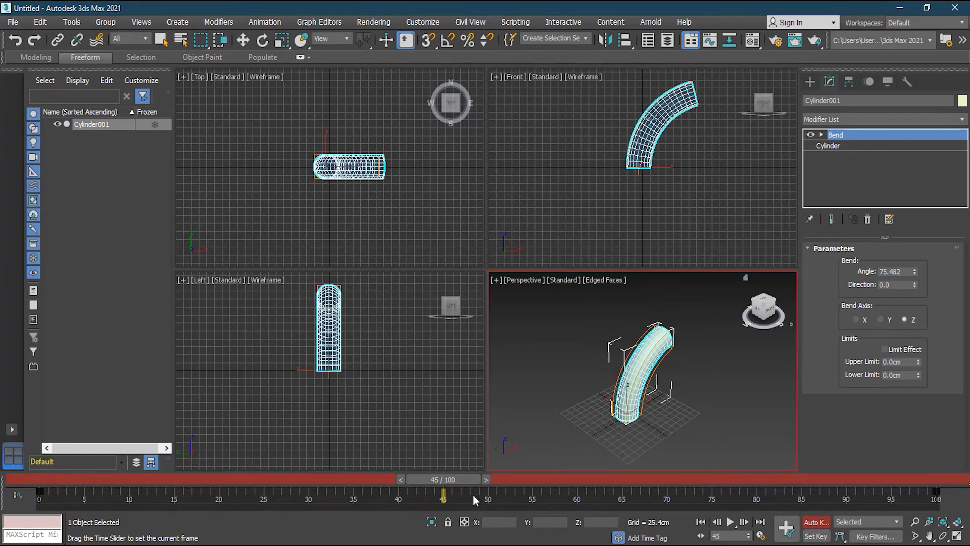
pyautogui.press('w')
# Step: Move the bend key from frame 100 to frame 45 and return the current time to frame 100
pyautogui.click(936, 490)
pyautogui.moveTo(936, 490); pyautogui.dragTo(439, 505)
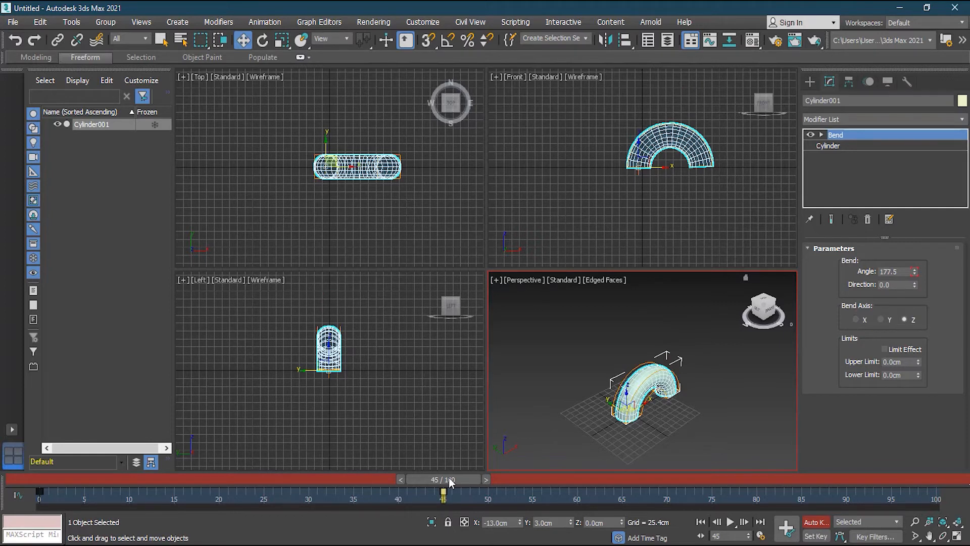
pyautogui.moveTo(451, 482); pyautogui.dragTo(935, 483)
pyautogui.press('w')
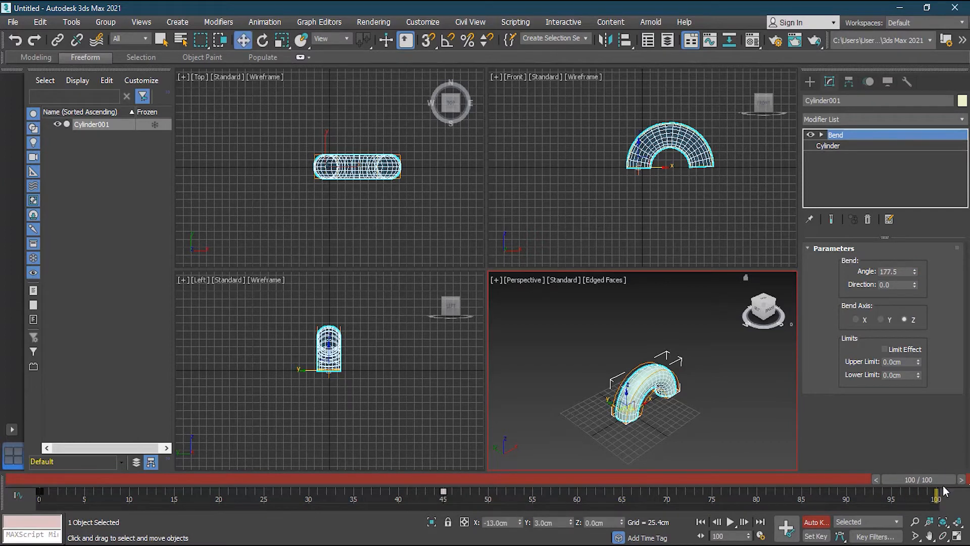
# Step: Try moving the Bend modifier's center along X to about 38.3 cm in the Front view at frame 100
pyautogui.click(822, 135)
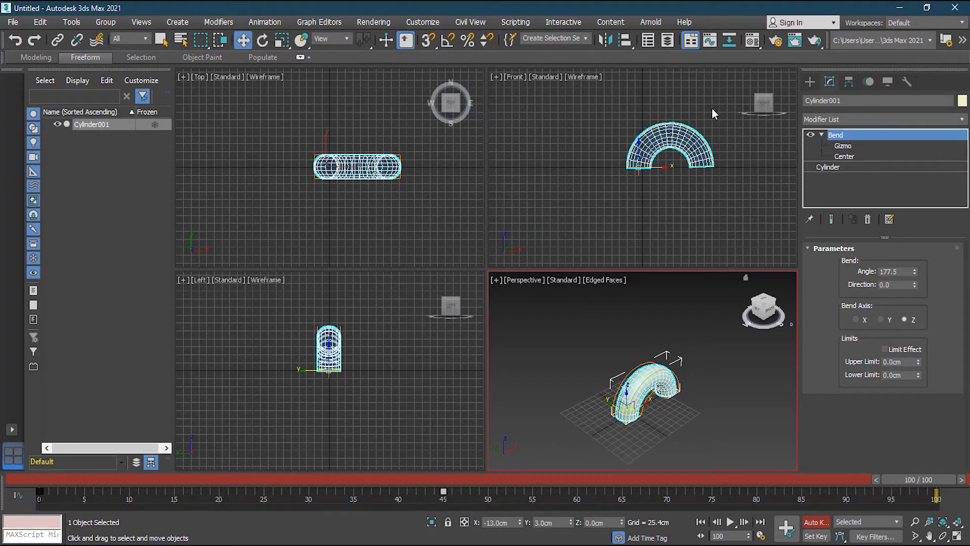
pyautogui.scroll(4, 711, 108)
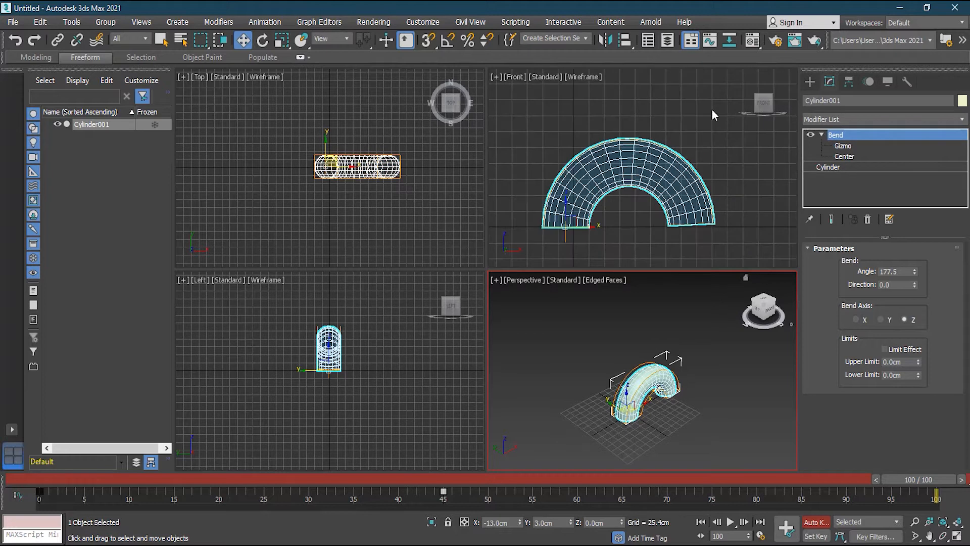
pyautogui.click(849, 145)
pyautogui.click(844, 156)
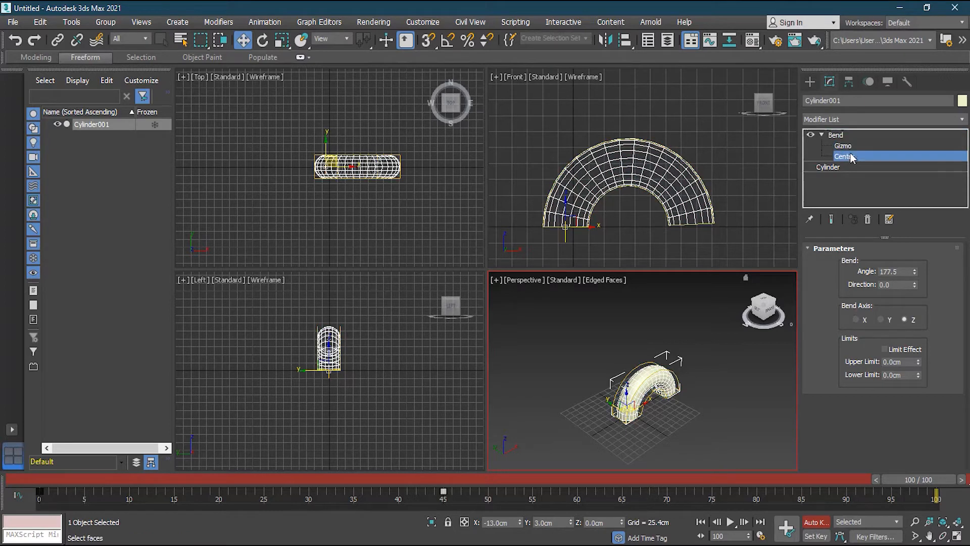
pyautogui.moveTo(590, 226); pyautogui.dragTo(620, 226)
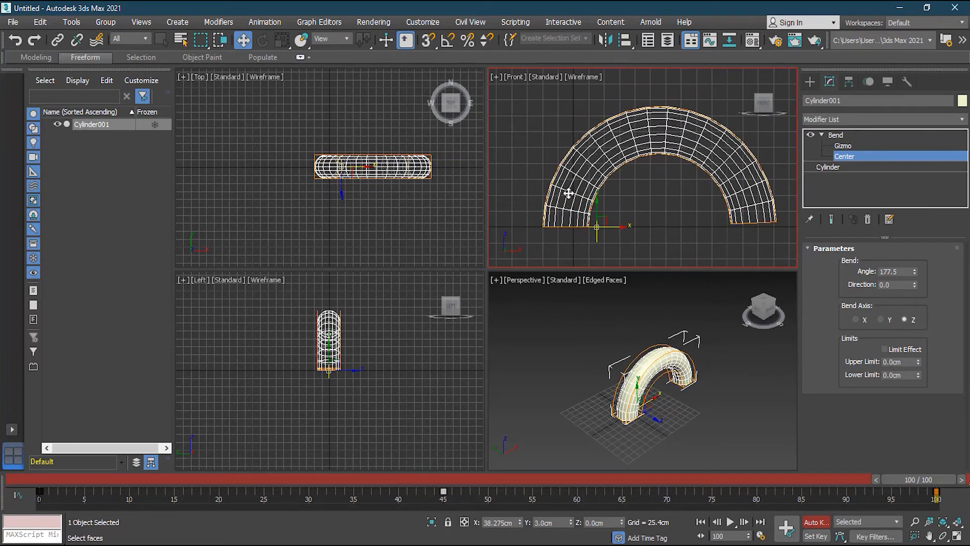
pyautogui.click(18, 42)
# Step: Animate the Bend gizmo by moving it along X to about 124.3 cm at frame 100, and scrub back to frame 45
pyautogui.click(840, 146)
pyautogui.moveTo(581, 222); pyautogui.dragTo(669, 221)
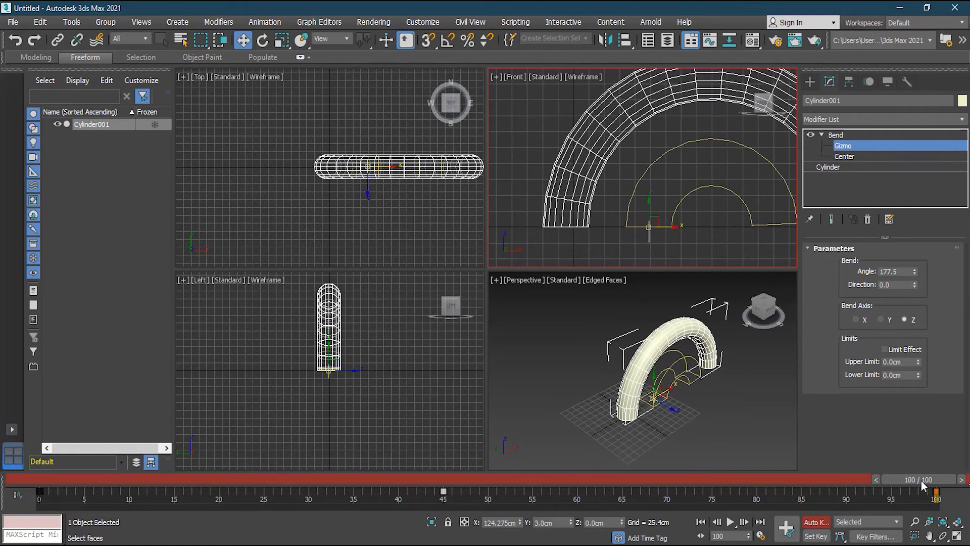
pyautogui.moveTo(934, 481); pyautogui.dragTo(463, 498)
pyautogui.press('w')
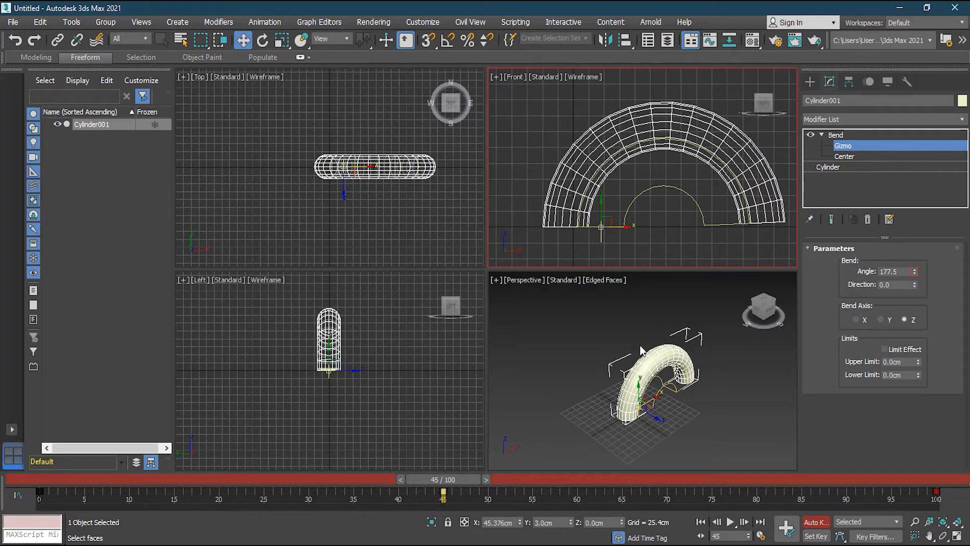
# Step: Delete the bent cylinder and turn off Auto Key
pyautogui.press('Delete')
pyautogui.click(706, 310)
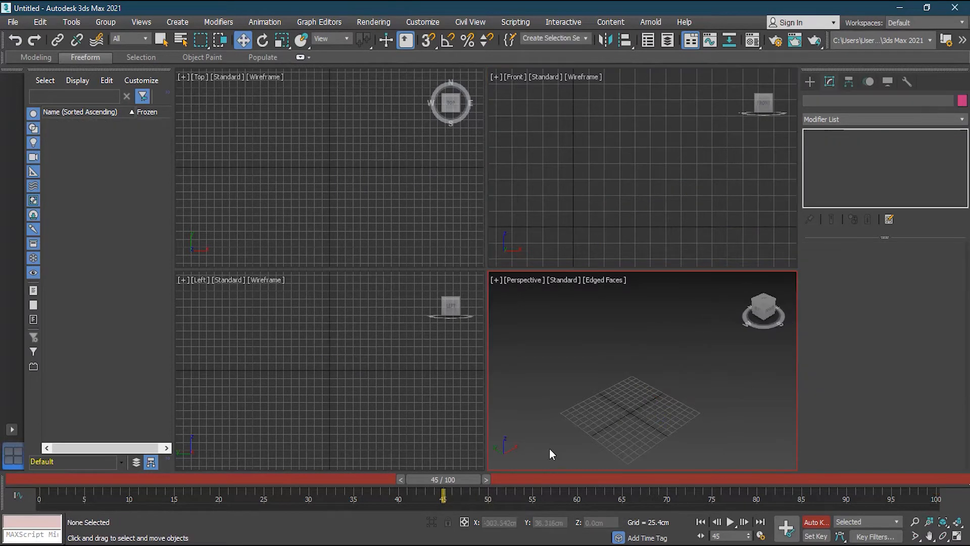
pyautogui.click(821, 522)
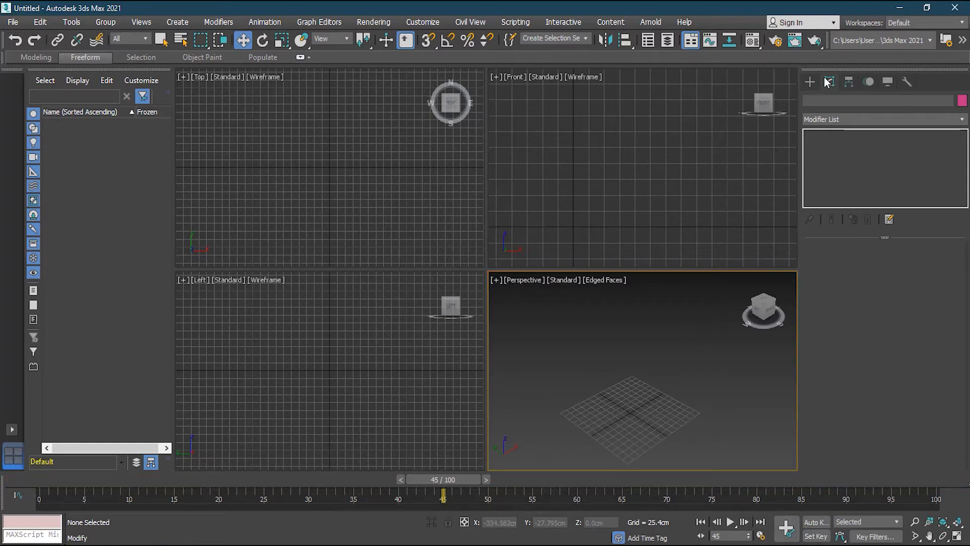
# Step: Create a sphere with a radius of about 56.9 cm near the origin in the Top view
pyautogui.click(810, 82)
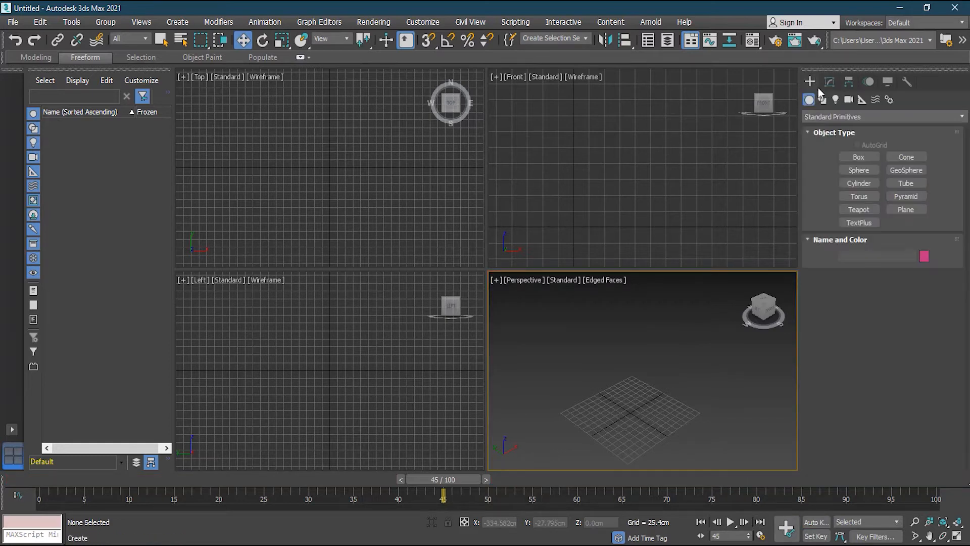
pyautogui.click(859, 170)
pyautogui.moveTo(326, 163); pyautogui.dragTo(339, 177)
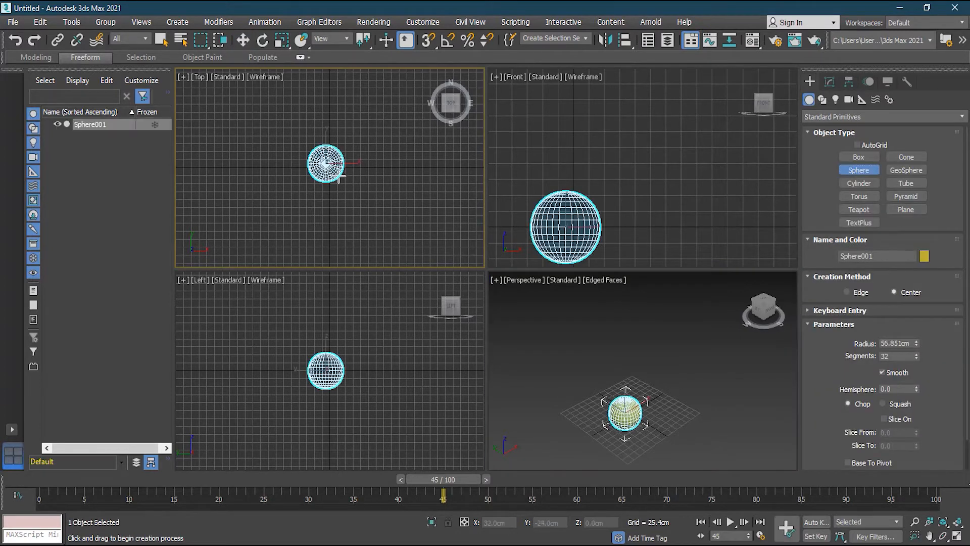
pyautogui.click(243, 40)
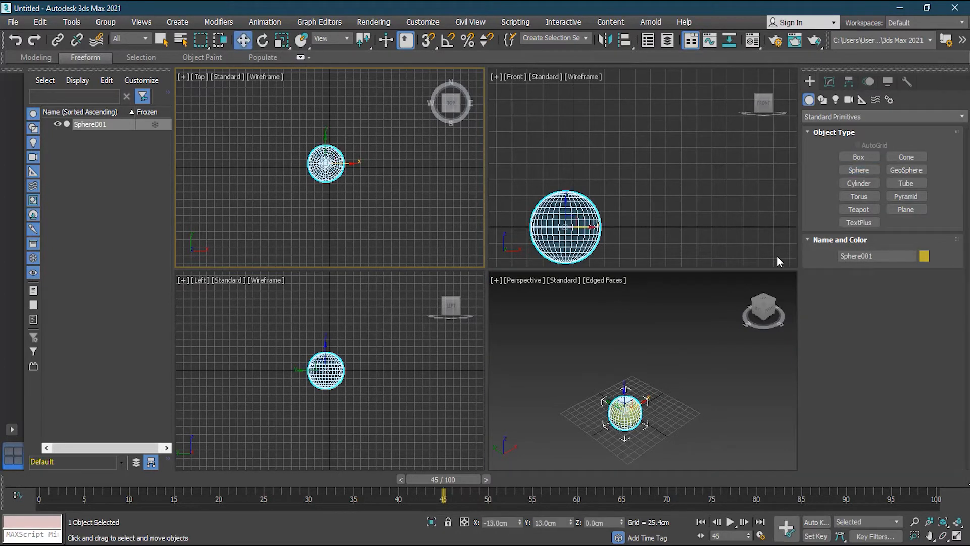
# Step: Enable Base To Pivot on the sphere and move it along X to about 25.3 cm
pyautogui.click(829, 82)
pyautogui.click(884, 386)
pyautogui.moveTo(598, 233); pyautogui.dragTo(622, 231)
pyautogui.scroll(3, 647, 417)
pyautogui.scroll(3, 647, 417)
pyautogui.moveTo(651, 352); pyautogui.dragTo(691, 409, button='middle')
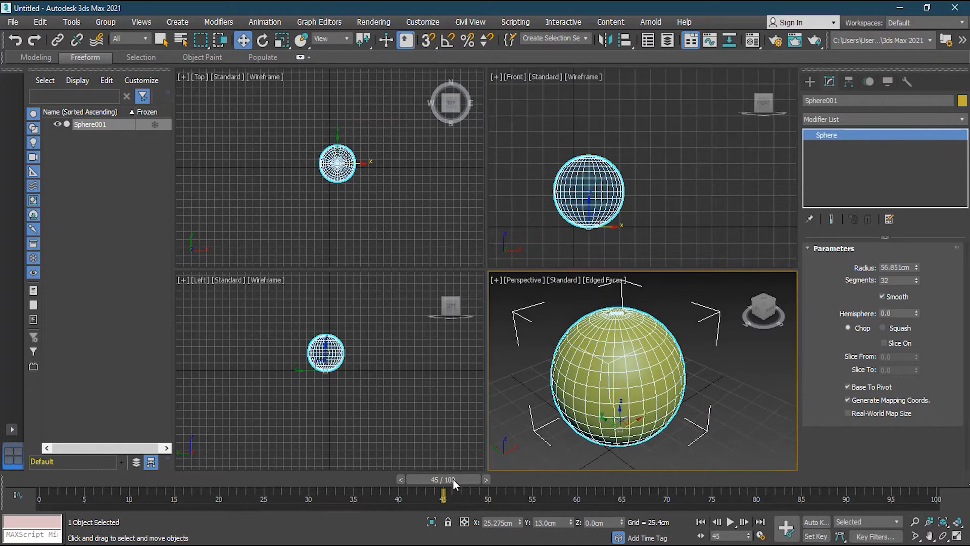
# Step: Go to frame 0 and assign the red Wall Paint material from the Material Editor to the sphere
pyautogui.moveTo(455, 478); pyautogui.dragTo(50, 463)
pyautogui.press('m')
pyautogui.moveTo(263, 216); pyautogui.dragTo(253, 112)
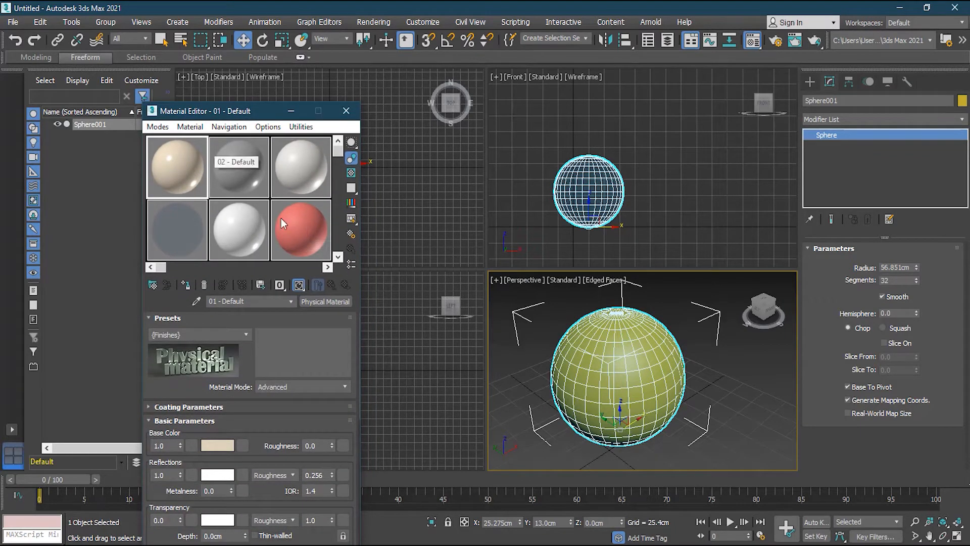
pyautogui.click(309, 222)
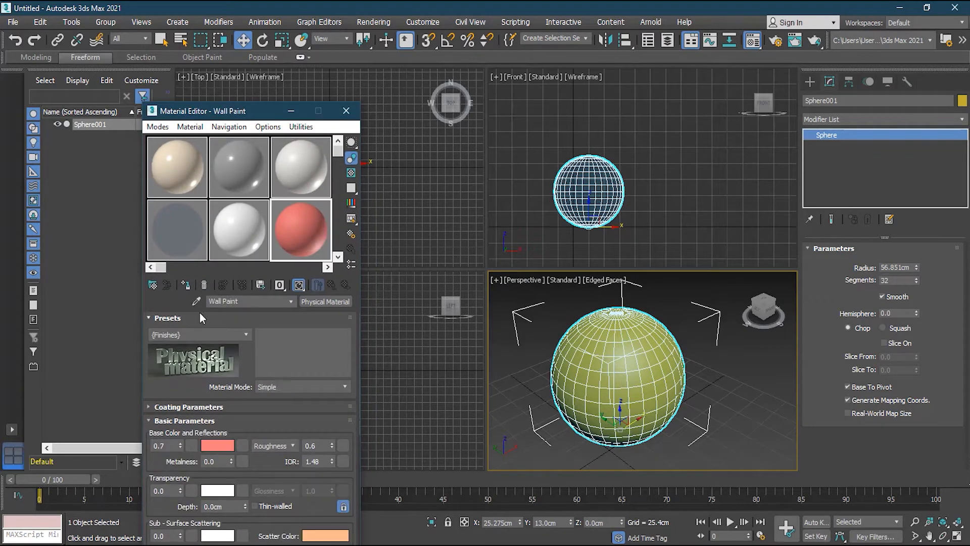
pyautogui.click(187, 286)
pyautogui.click(720, 383)
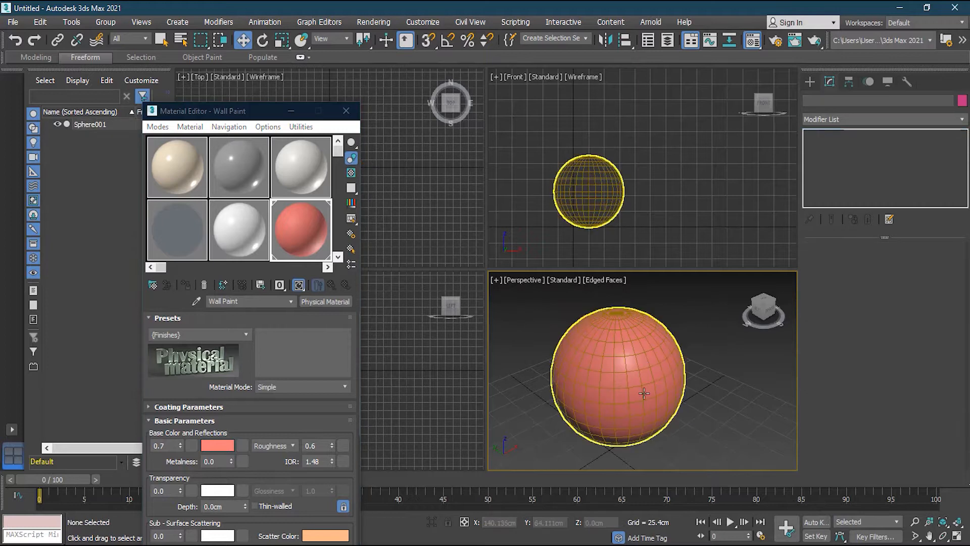
# Step: Turn on Auto Key and set a key for the sphere at frame 0
pyautogui.click(815, 523)
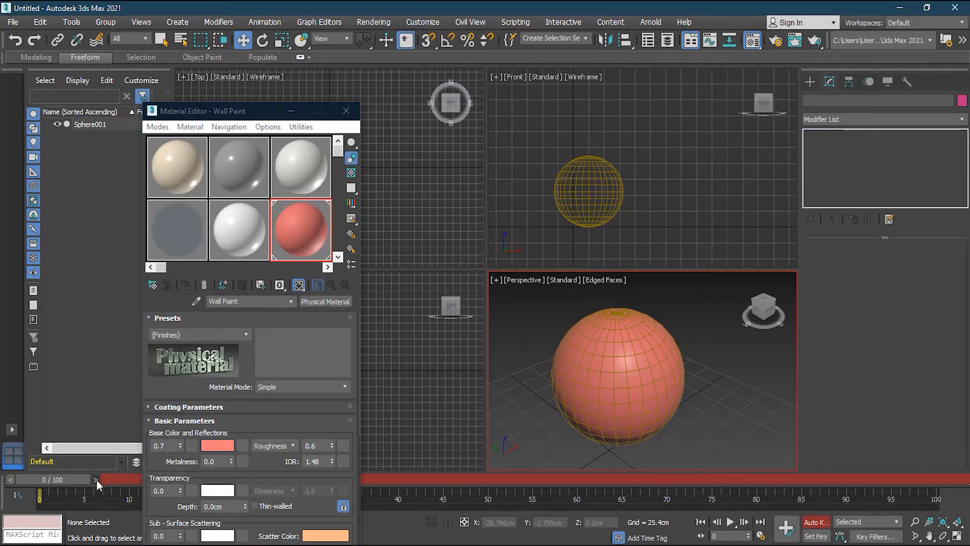
pyautogui.click(787, 528)
pyautogui.click(634, 389)
pyautogui.click(785, 535)
# Step: At frame 100, change the Wall Paint material's base color to dark blue
pyautogui.moveTo(62, 479); pyautogui.dragTo(949, 504)
pyautogui.press('w')
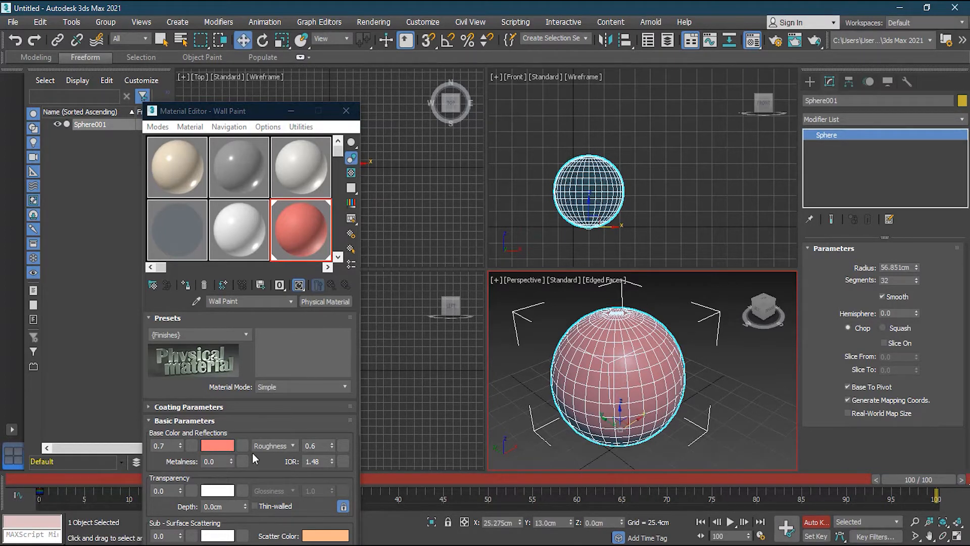
pyautogui.click(218, 445)
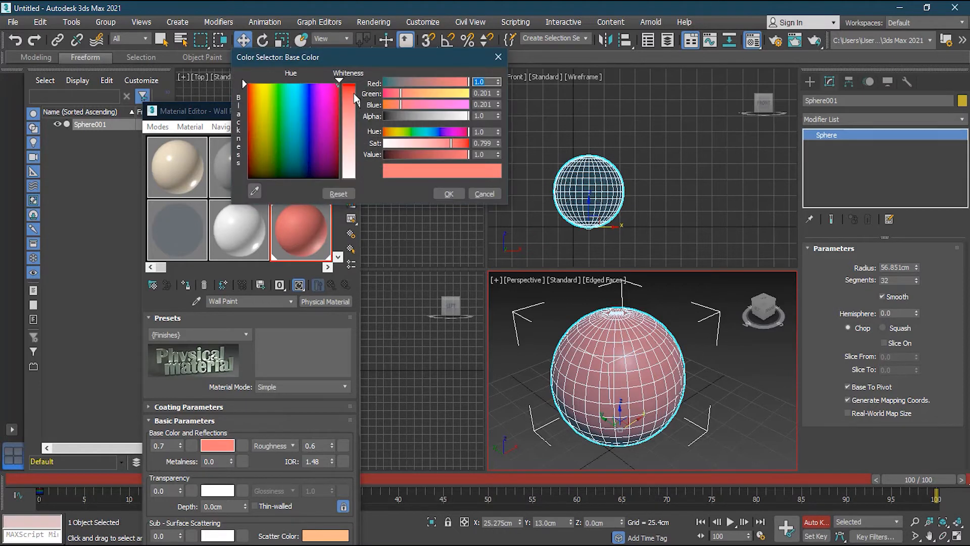
pyautogui.click(310, 147)
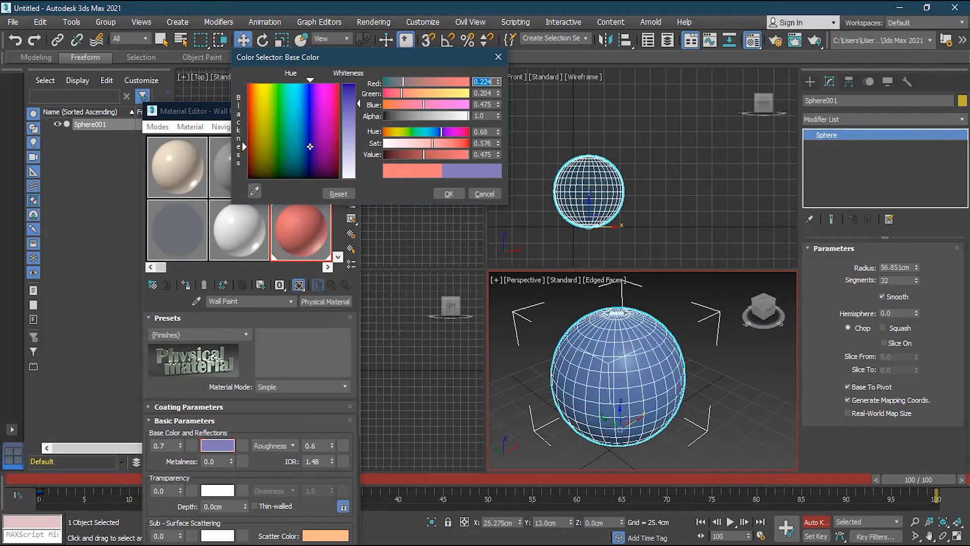
pyautogui.moveTo(356, 93); pyautogui.dragTo(356, 82)
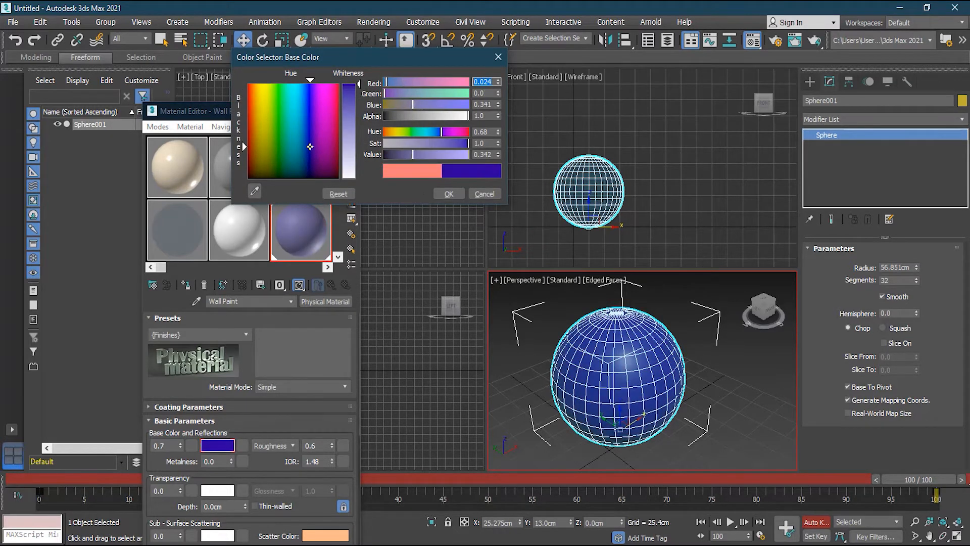
pyautogui.click(449, 194)
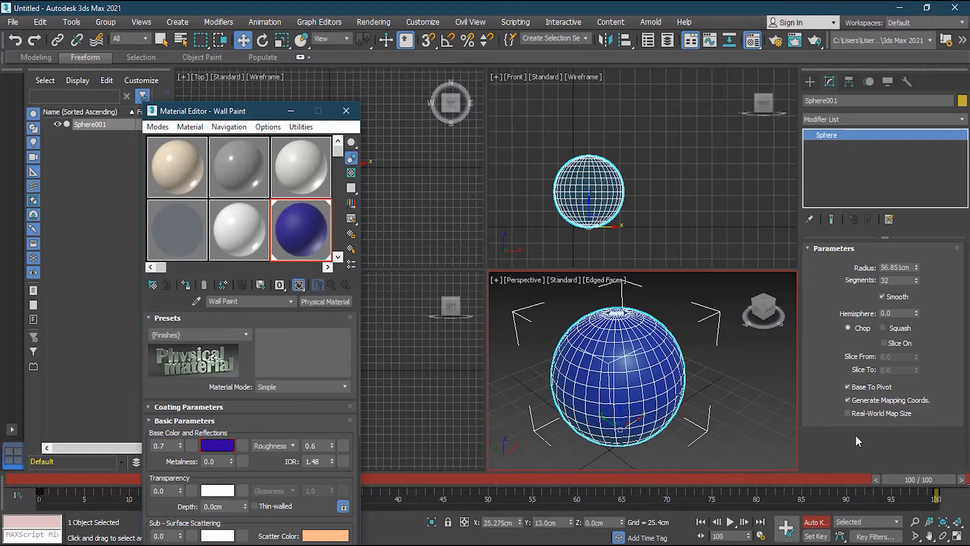
# Step: Scrub back to frame 0 to review the color change, and close the Material Editor with Auto Key off
pyautogui.moveTo(924, 480); pyautogui.dragTo(434, 491)
pyautogui.moveTo(173, 504); pyautogui.dragTo(4, 504)
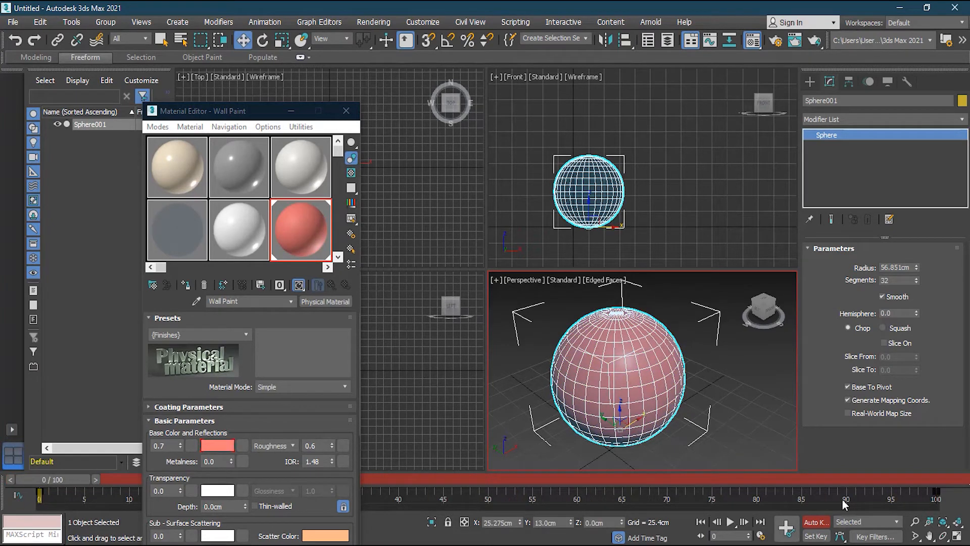
pyautogui.click(819, 527)
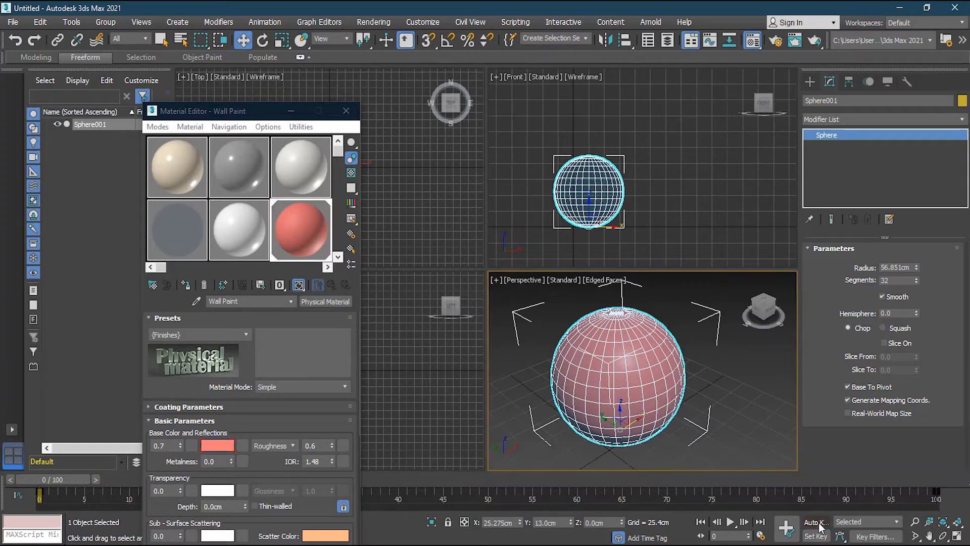
pyautogui.click(346, 110)
# Step: Turn on Auto Key and move the sphere in the negative X direction in the Front view at frame 0
pyautogui.click(589, 199)
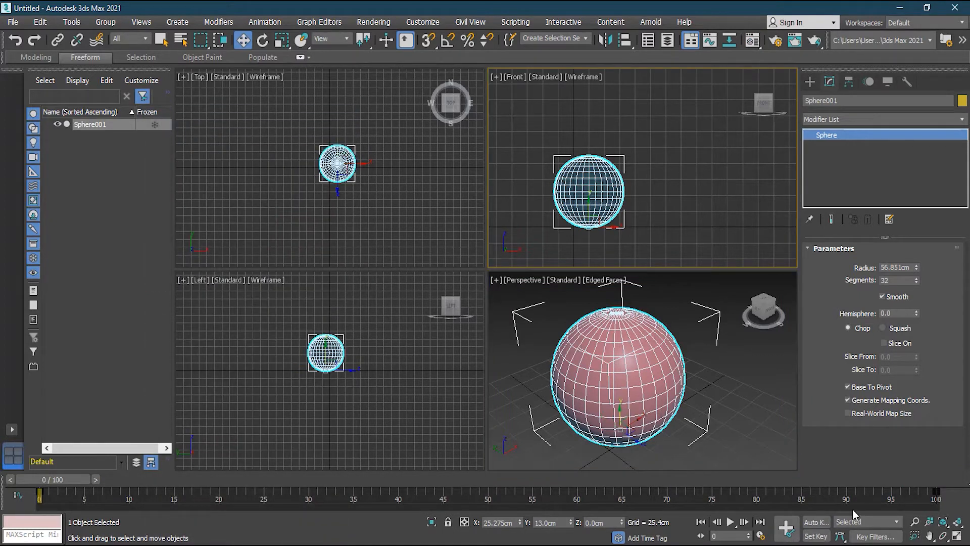
pyautogui.scroll(-3, 649, 394)
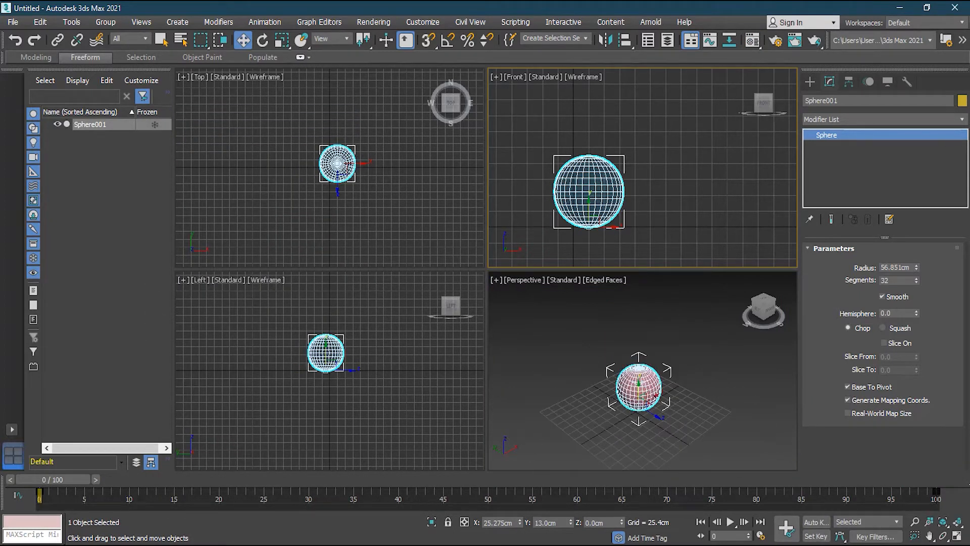
pyautogui.click(816, 525)
pyautogui.scroll(-4, 649, 243)
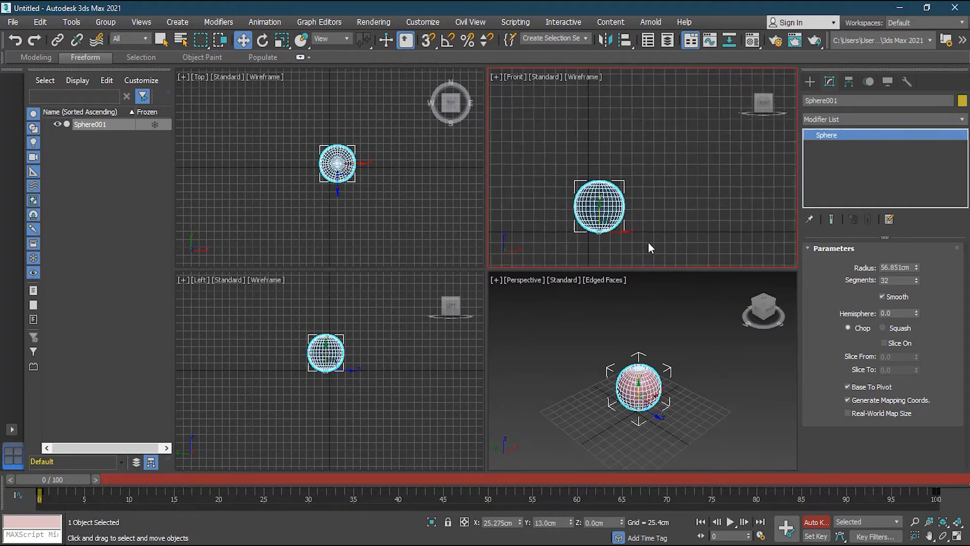
pyautogui.moveTo(648, 243); pyautogui.dragTo(617, 245, button='middle')
pyautogui.scroll(-2, 631, 241)
pyautogui.moveTo(613, 236); pyautogui.dragTo(542, 236)
# Step: Raise the sphere to about X 9.8, Z 368.8 cm at frame 12 and bring it down to ground level farther along X at frame 30
pyautogui.moveTo(76, 481); pyautogui.dragTo(175, 480)
pyautogui.moveTo(547, 234); pyautogui.dragTo(603, 151)
pyautogui.moveTo(165, 483); pyautogui.dragTo(333, 480)
pyautogui.press('w')
pyautogui.moveTo(603, 149); pyautogui.dragTo(701, 227)
# Step: Bounce the sphere upward at frame 65 and bring it back down near the ground, closer to the origin, at frame 88
pyautogui.moveTo(331, 480); pyautogui.dragTo(637, 480)
pyautogui.moveTo(701, 230); pyautogui.dragTo(690, 182)
pyautogui.moveTo(640, 482); pyautogui.dragTo(826, 478)
pyautogui.moveTo(677, 195); pyautogui.dragTo(637, 228)
# Step: Raise the sphere to about X -35.3, Z 201.5 cm at frame 93 and lower it toward the ground at frame 100
pyautogui.moveTo(816, 479); pyautogui.dragTo(859, 479)
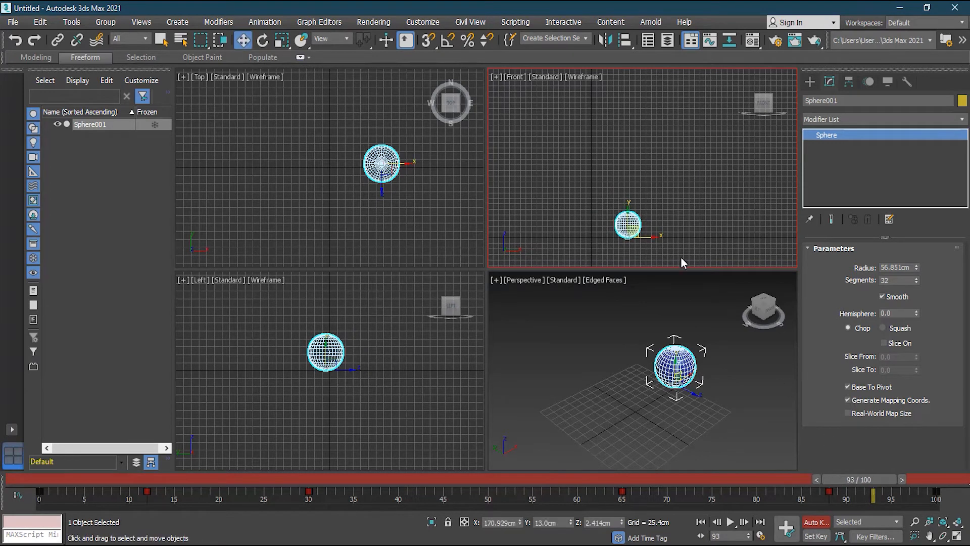
pyautogui.moveTo(638, 227); pyautogui.dragTo(589, 182)
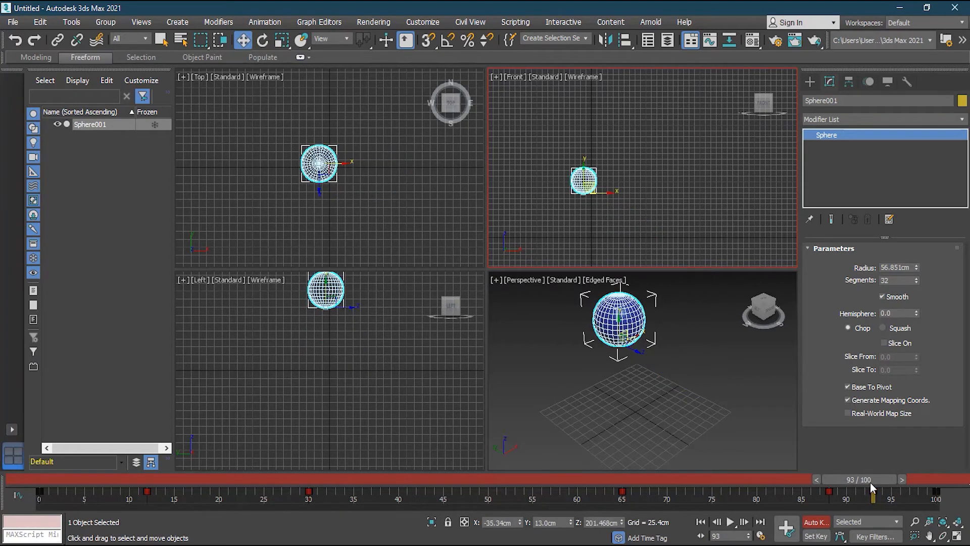
pyautogui.moveTo(869, 481); pyautogui.dragTo(959, 491)
pyautogui.press('w')
pyautogui.moveTo(581, 182); pyautogui.dragTo(556, 223)
# Step: Turn on Key Mode and use Select and Squash to stretch the sphere vertically to about 143.3% at frame 12
pyautogui.moveTo(915, 480); pyautogui.dragTo(181, 515)
pyautogui.press('w')
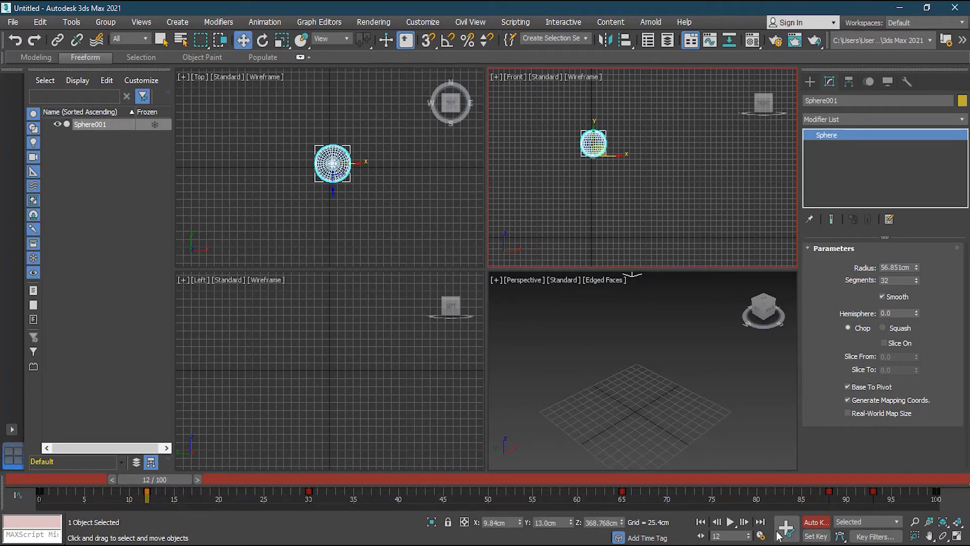
pyautogui.click(702, 536)
pyautogui.click(282, 40)
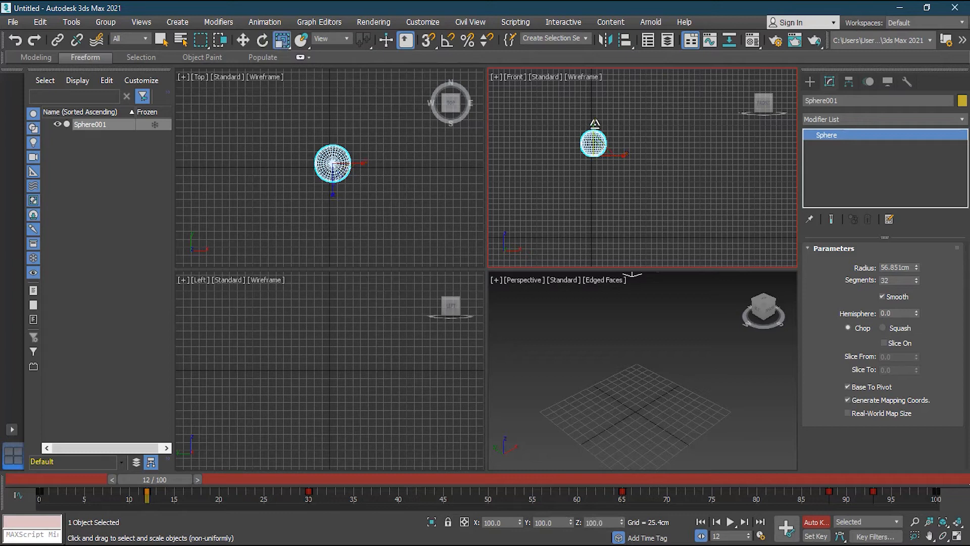
pyautogui.moveTo(282, 40); pyautogui.dragTo(281, 101)
pyautogui.moveTo(594, 124); pyautogui.dragTo(597, 104)
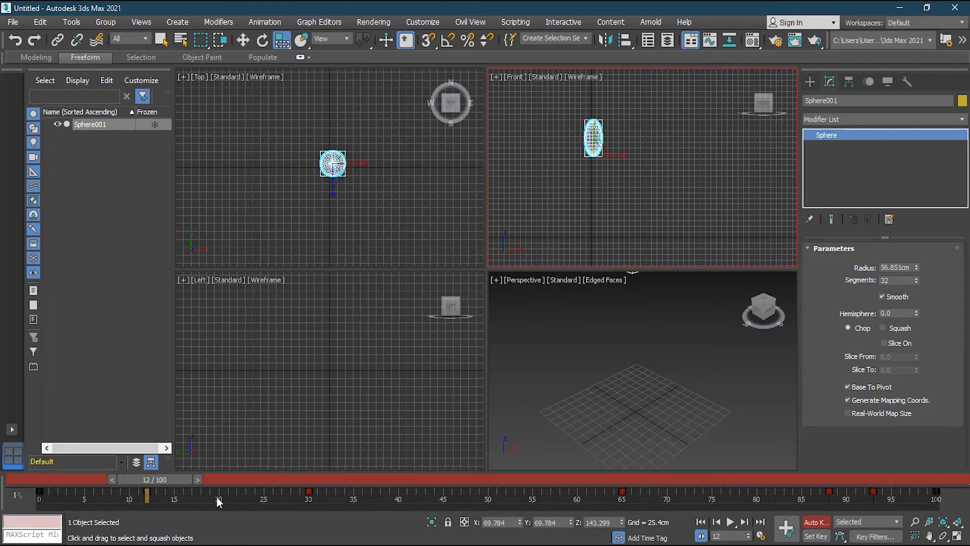
# Step: Squash the sphere's vertical scale to about 67.2% at frame 30 and stretch it to about 124.6% at frame 65
pyautogui.moveTo(198, 479); pyautogui.dragTo(344, 470)
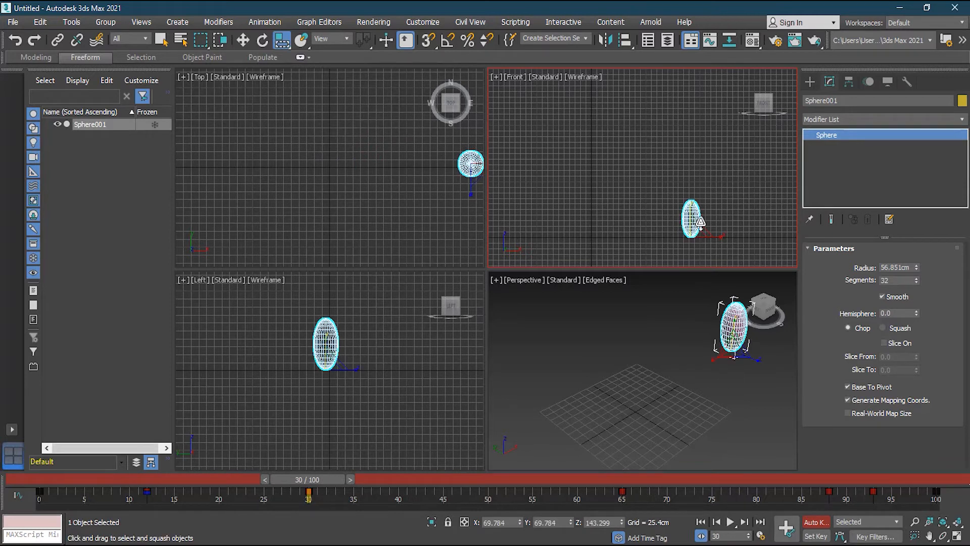
pyautogui.moveTo(693, 210); pyautogui.dragTo(698, 255)
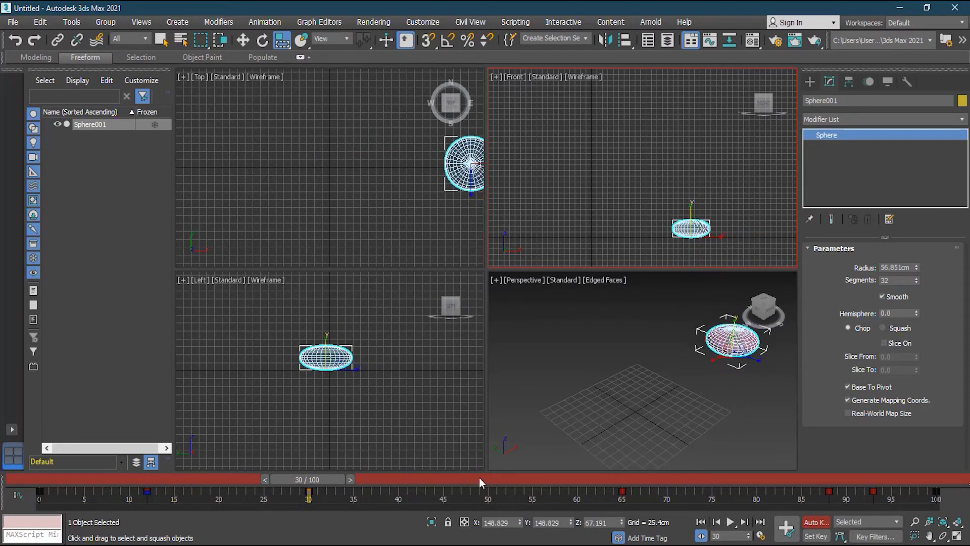
pyautogui.moveTo(321, 481); pyautogui.dragTo(633, 475)
pyautogui.moveTo(688, 190); pyautogui.dragTo(685, 119)
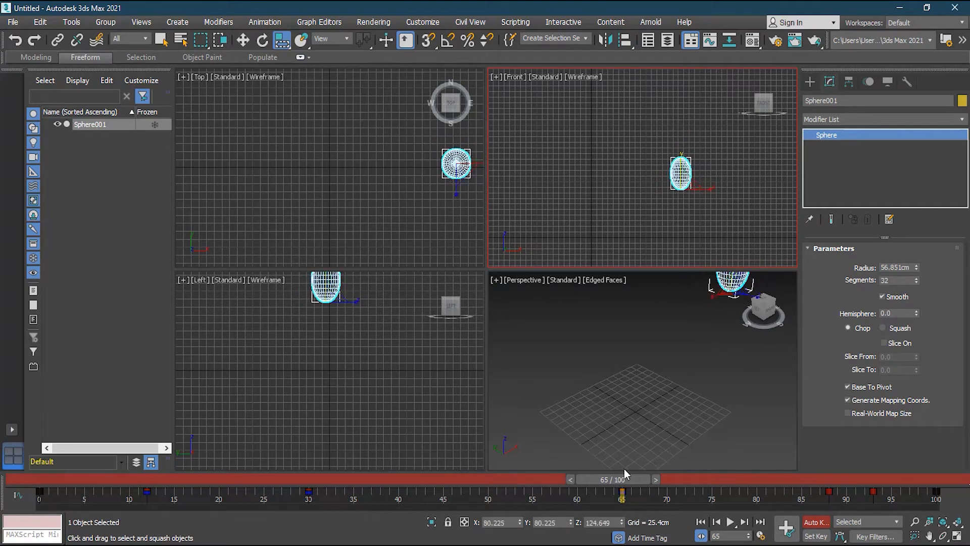
# Step: Squash the sphere's vertical scale to about 67.9% at frame 88 and stretch it to about 111.3% at frame 93
pyautogui.moveTo(629, 480); pyautogui.dragTo(845, 480)
pyautogui.moveTo(631, 210); pyautogui.dragTo(631, 239)
pyautogui.moveTo(824, 483); pyautogui.dragTo(869, 482)
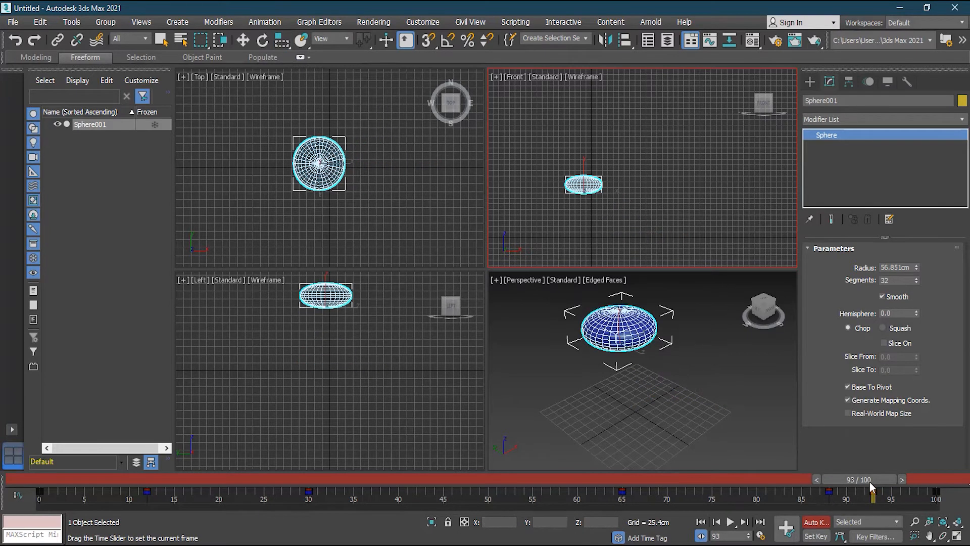
pyautogui.moveTo(581, 160); pyautogui.dragTo(582, 137)
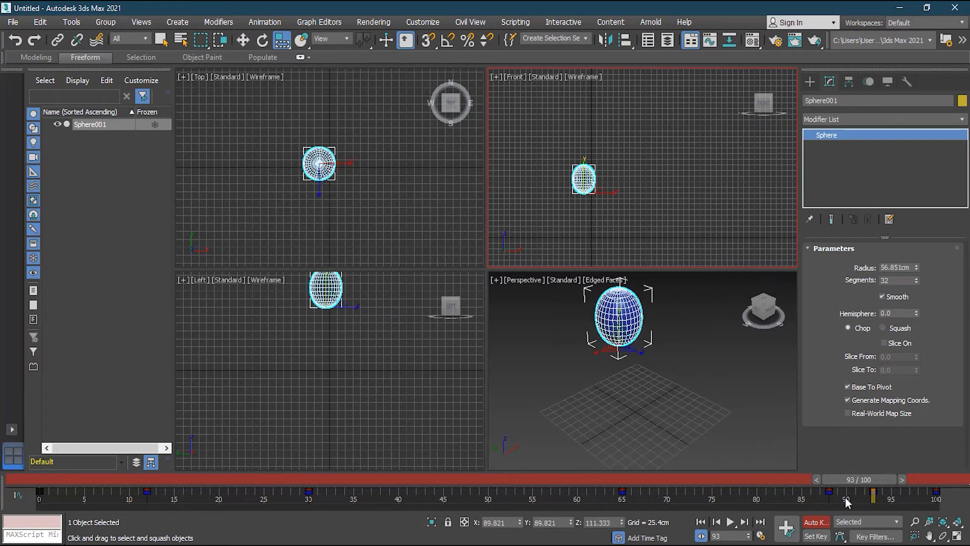
# Step: Squash the sphere at frame 100, and restore its vertical scale there to about 100.2%
pyautogui.moveTo(862, 481); pyautogui.dragTo(919, 481)
pyautogui.moveTo(557, 205); pyautogui.dragTo(557, 237)
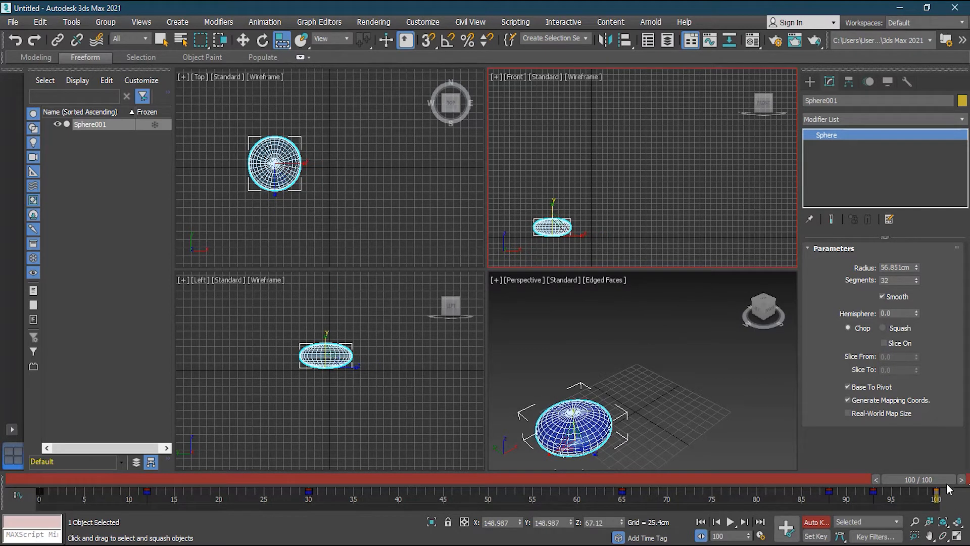
pyautogui.moveTo(944, 478)
pyautogui.mouseDown()
pyautogui.moveTo(931, 480)
pyautogui.moveTo(953, 480)
pyautogui.mouseUp()
pyautogui.moveTo(553, 204); pyautogui.dragTo(557, 179)
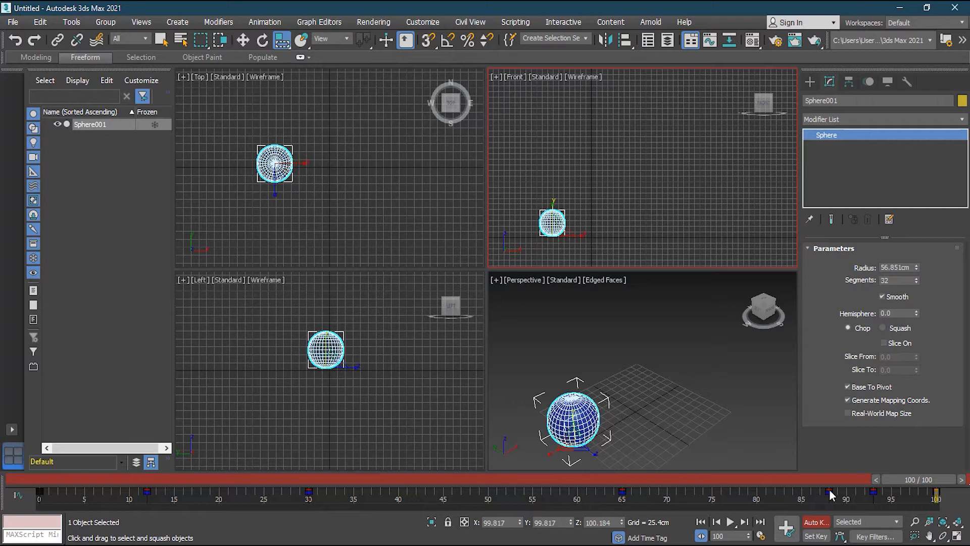
# Step: Go through the sphere's keys from frame 12 to frame 100 to check the squash and stretch, and return to frame 0
pyautogui.moveTo(929, 478); pyautogui.dragTo(719, 480)
pyautogui.moveTo(666, 494); pyautogui.dragTo(64, 504)
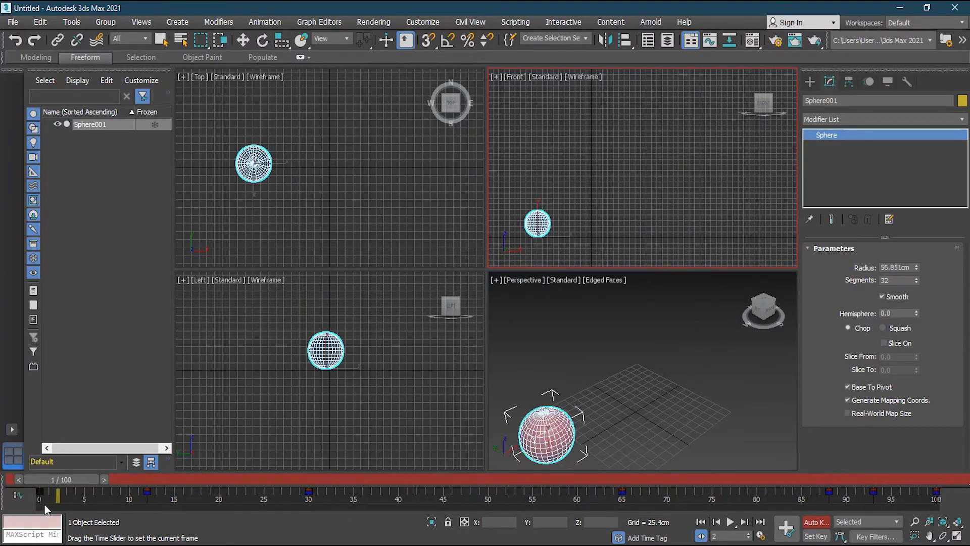
pyautogui.click(745, 523)
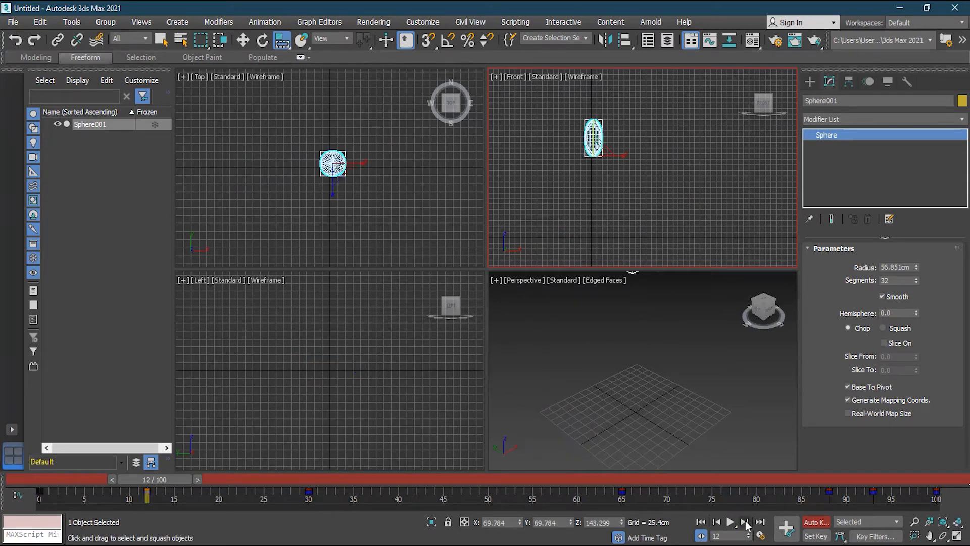
pyautogui.click(745, 522)
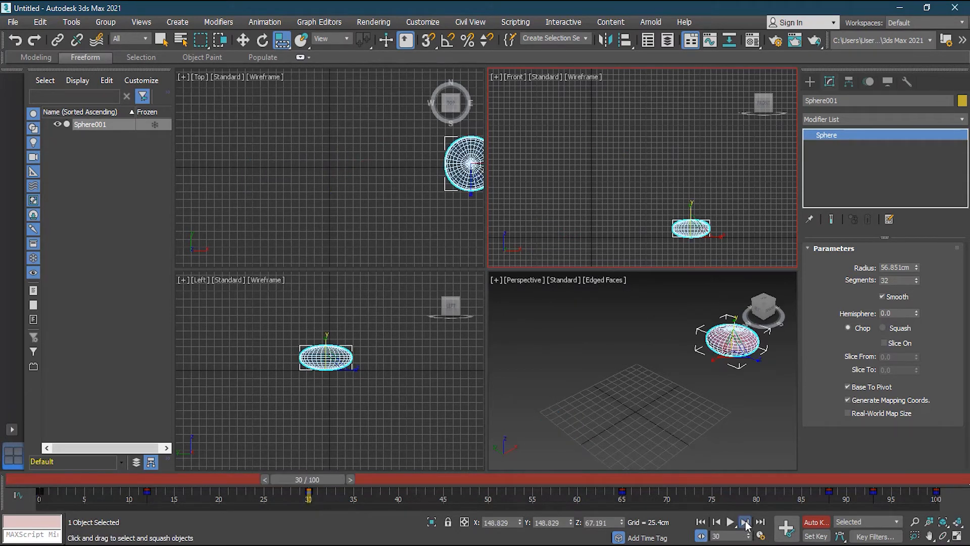
pyautogui.click(746, 523)
pyautogui.click(745, 522)
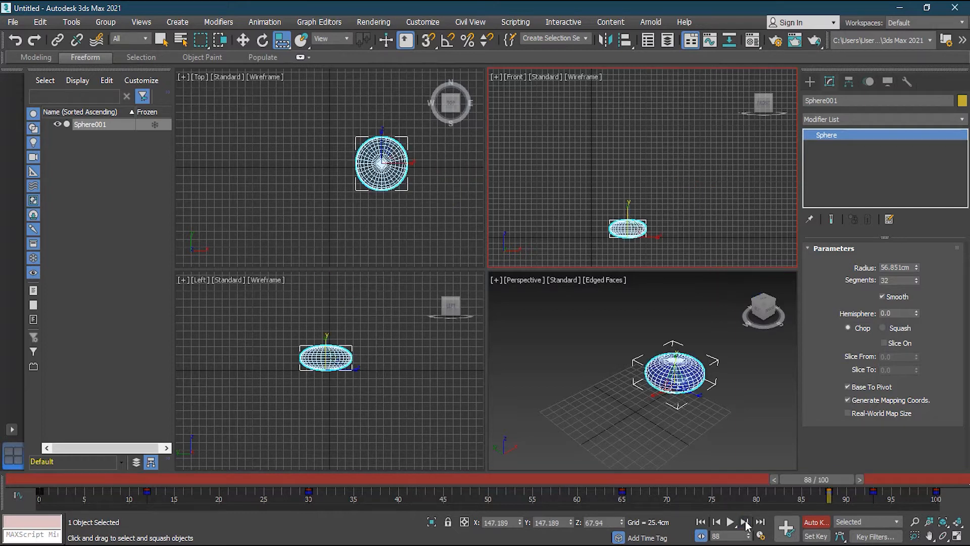
pyautogui.click(745, 522)
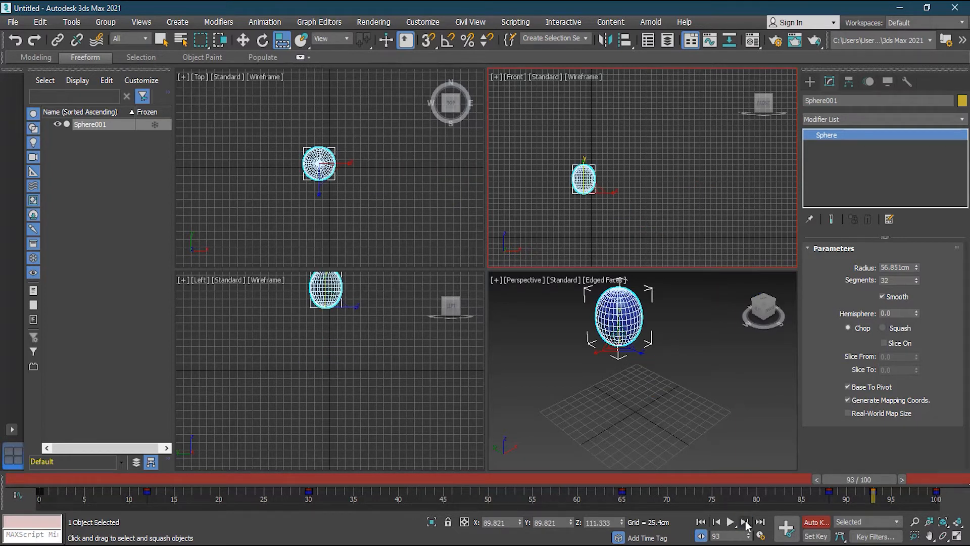
pyautogui.click(746, 523)
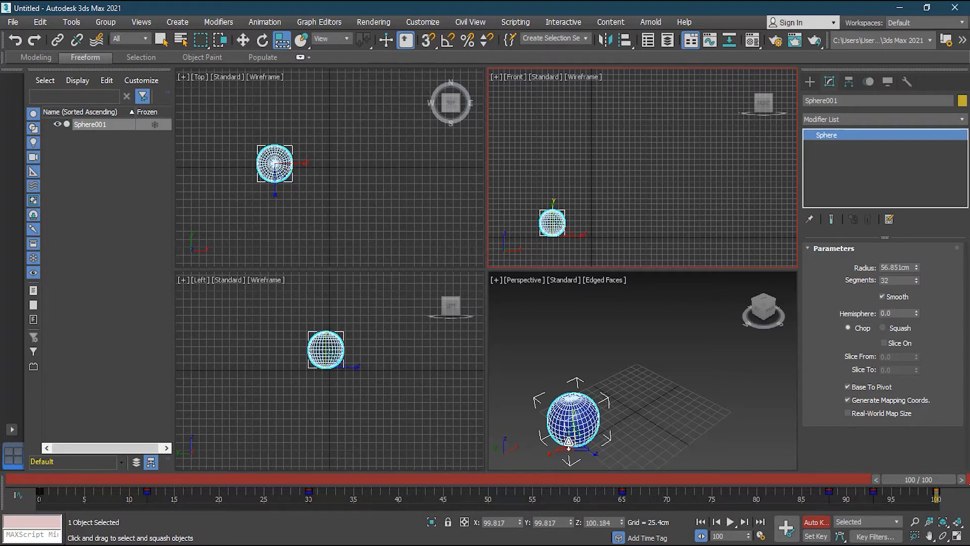
pyautogui.moveTo(925, 480); pyautogui.dragTo(41, 521)
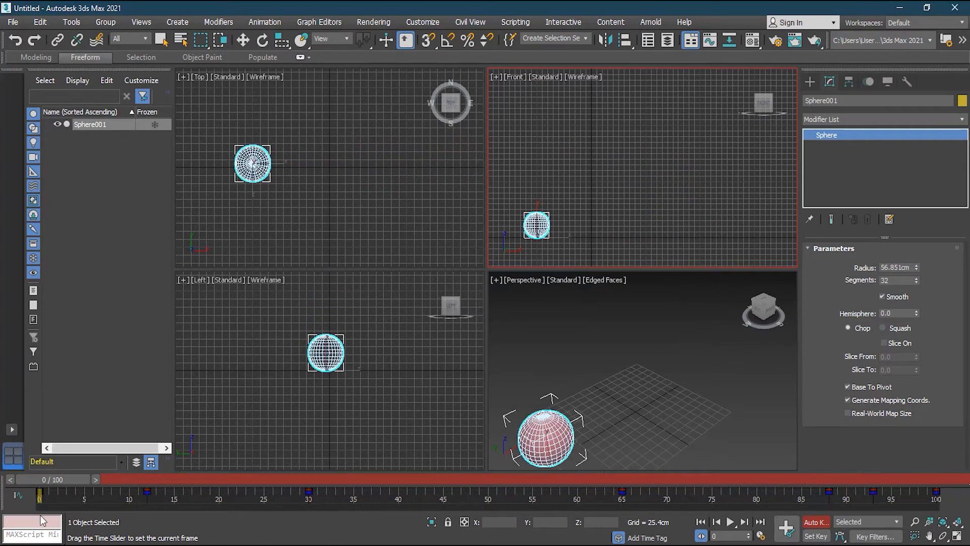
# Step: Select the sphere's key at frame 12 and turn off Auto Key
pyautogui.press('r')
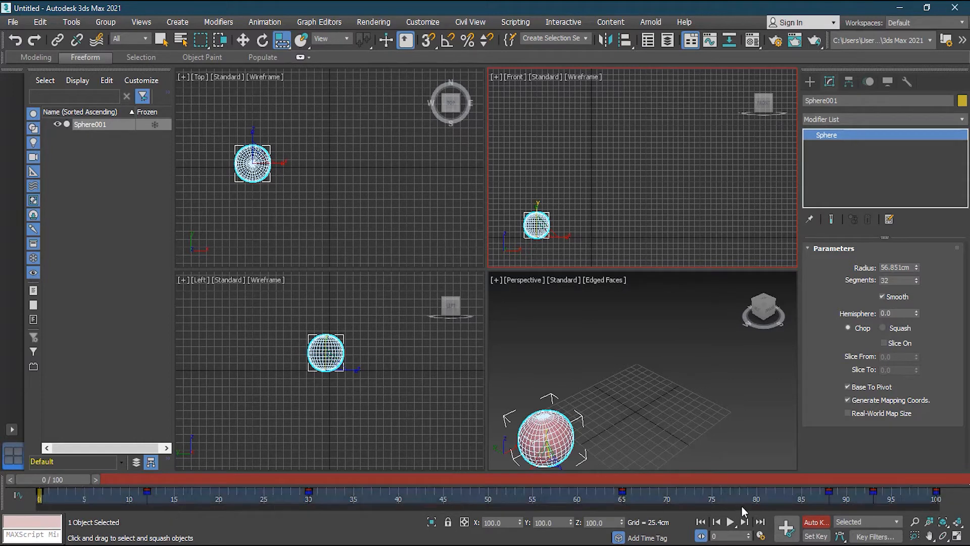
pyautogui.click(146, 492)
pyautogui.moveTo(147, 491)
pyautogui.mouseDown()
pyautogui.moveTo(169, 493)
pyautogui.moveTo(129, 499)
pyautogui.moveTo(164, 499)
pyautogui.moveTo(147, 499)
pyautogui.mouseUp()
pyautogui.click(817, 522)
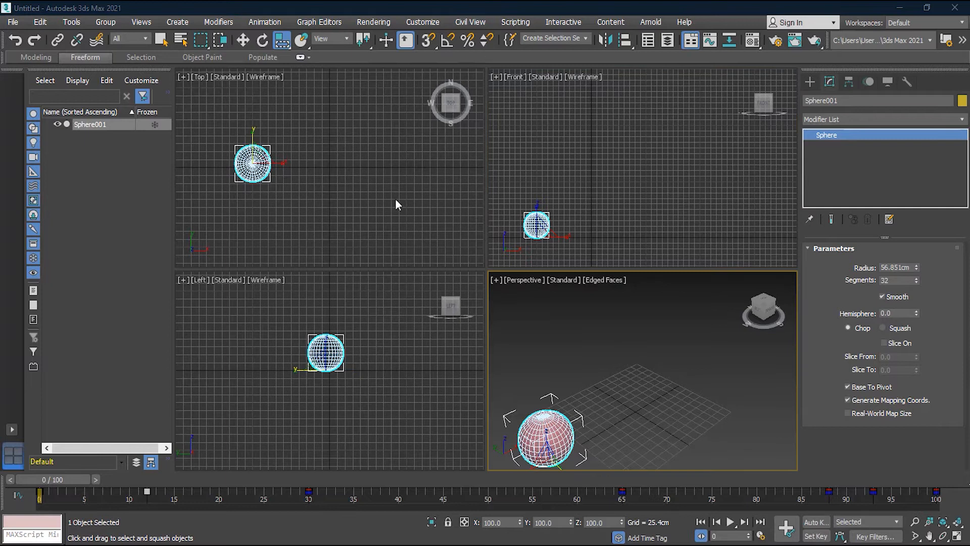
# Step: Open the Dope Sheet, enlarge its window and expand the Sphere001 tracks
pyautogui.click(334, 23)
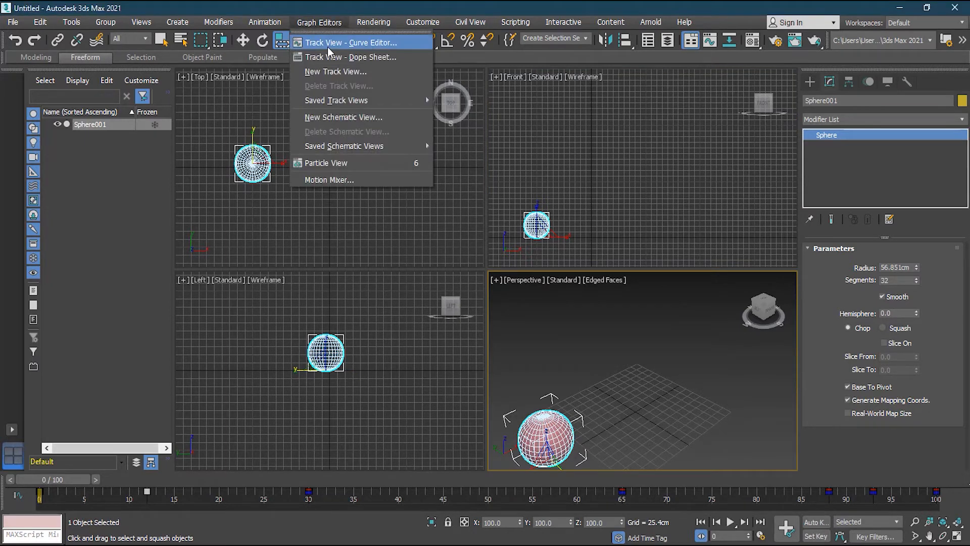
pyautogui.click(381, 58)
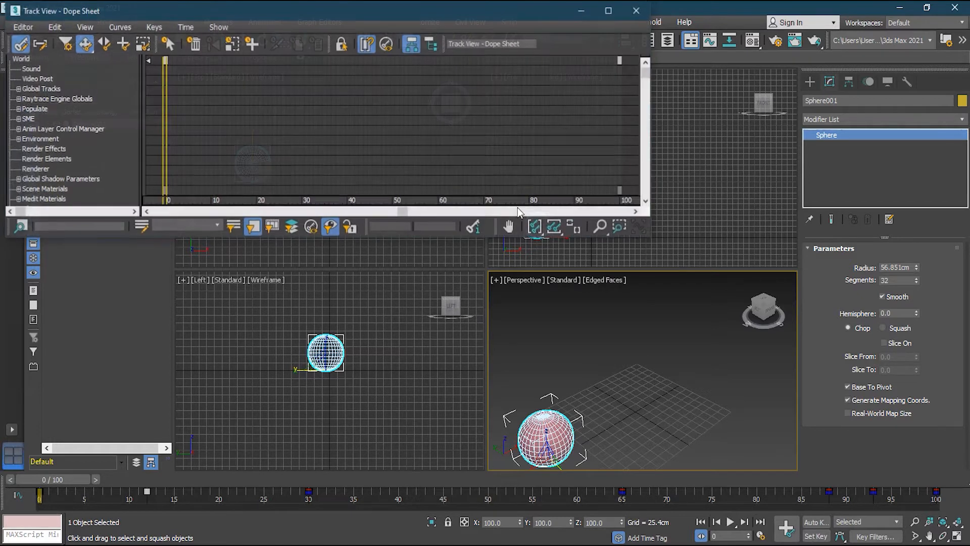
pyautogui.moveTo(651, 236); pyautogui.dragTo(841, 341)
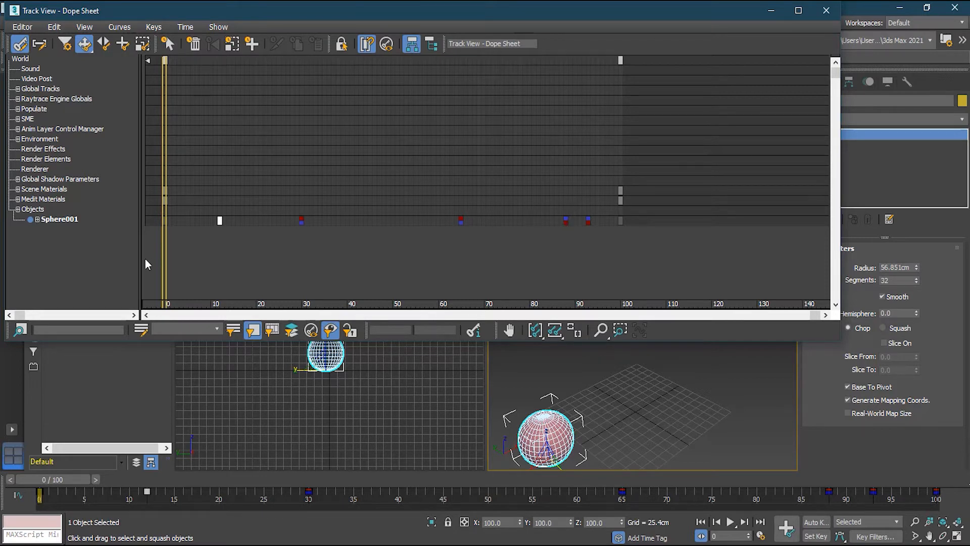
pyautogui.click(59, 220)
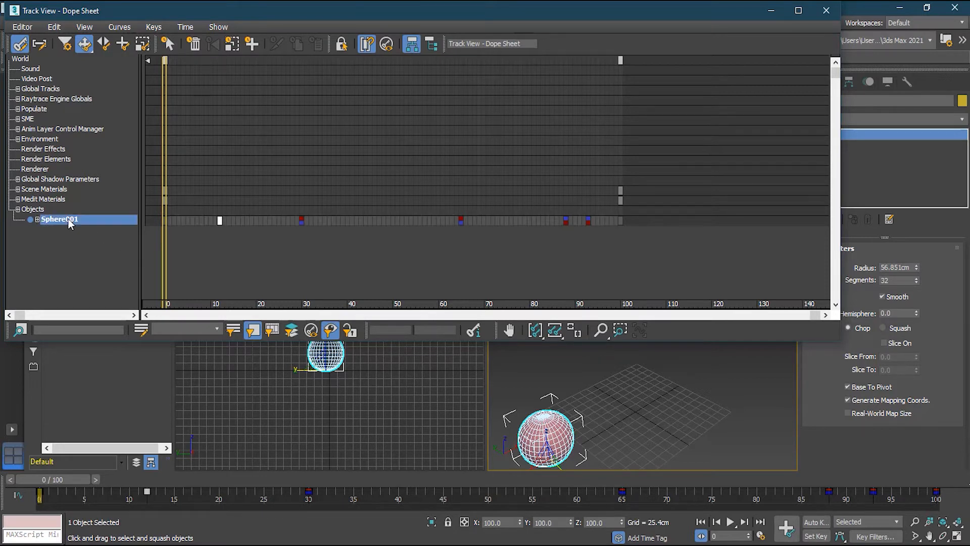
pyautogui.click(37, 220)
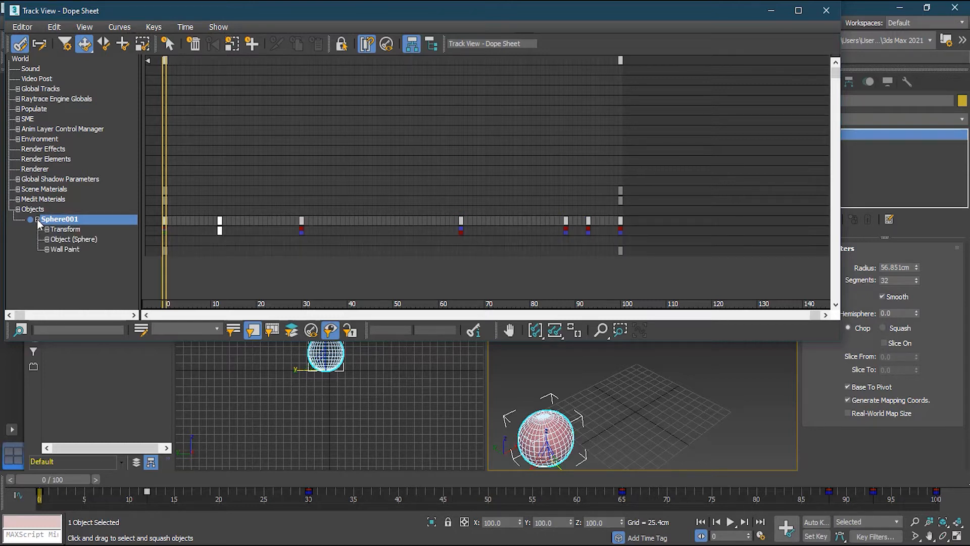
# Step: Expand Sphere001's Transform and Position tracks and examine the Rotation, Scale and X, Y and Z Position keys
pyautogui.click(85, 240)
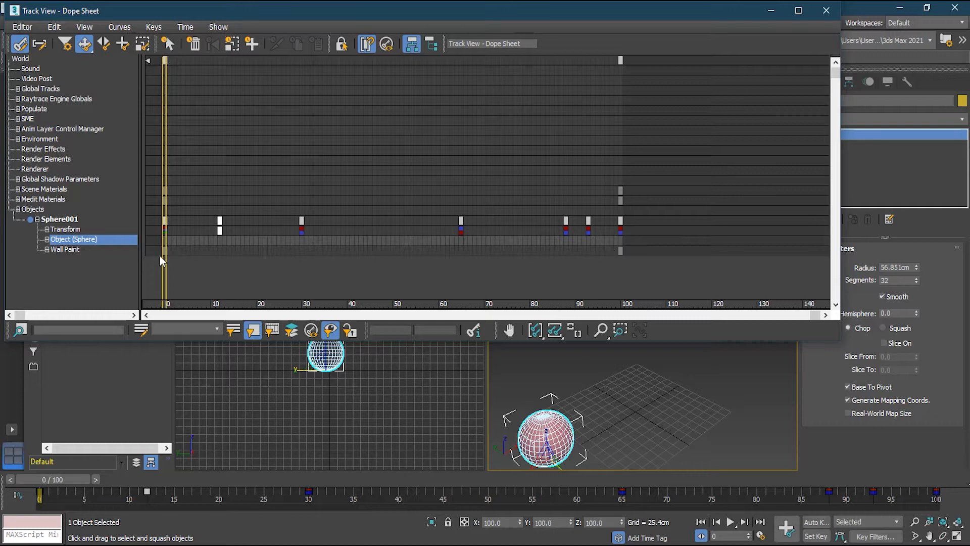
pyautogui.click(65, 230)
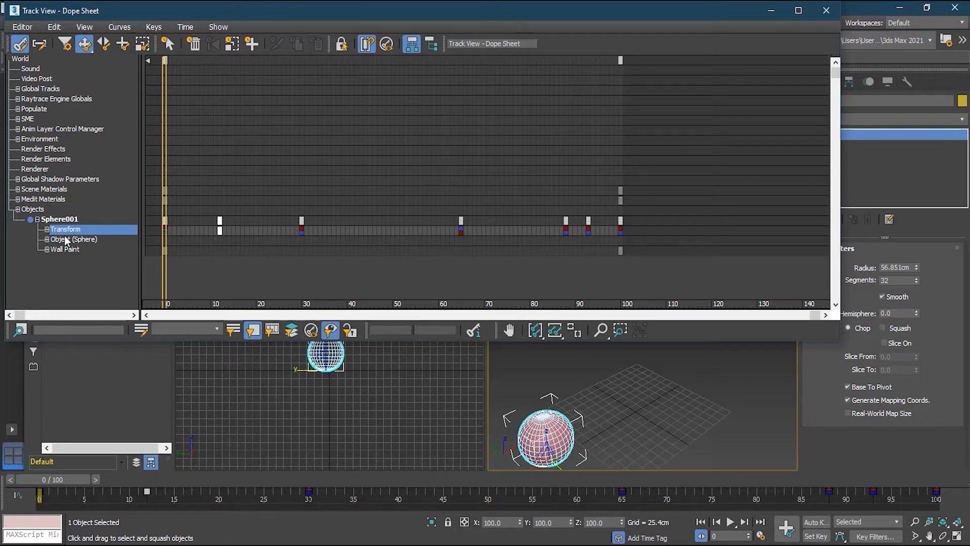
pyautogui.click(47, 229)
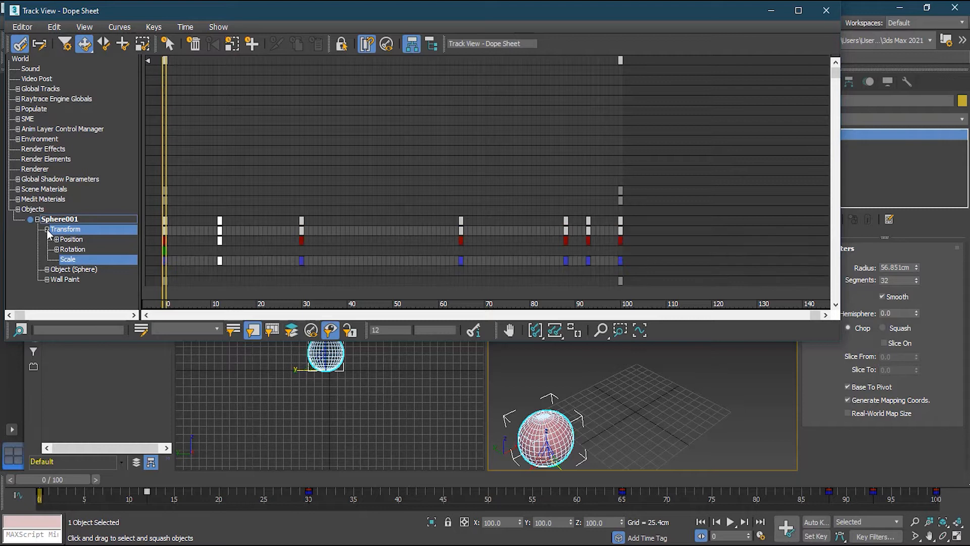
pyautogui.click(84, 248)
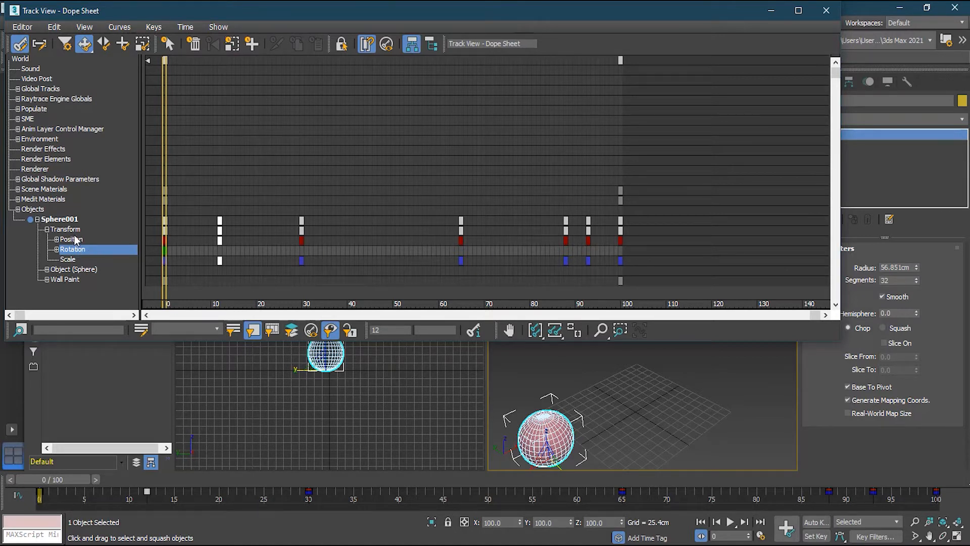
pyautogui.click(75, 263)
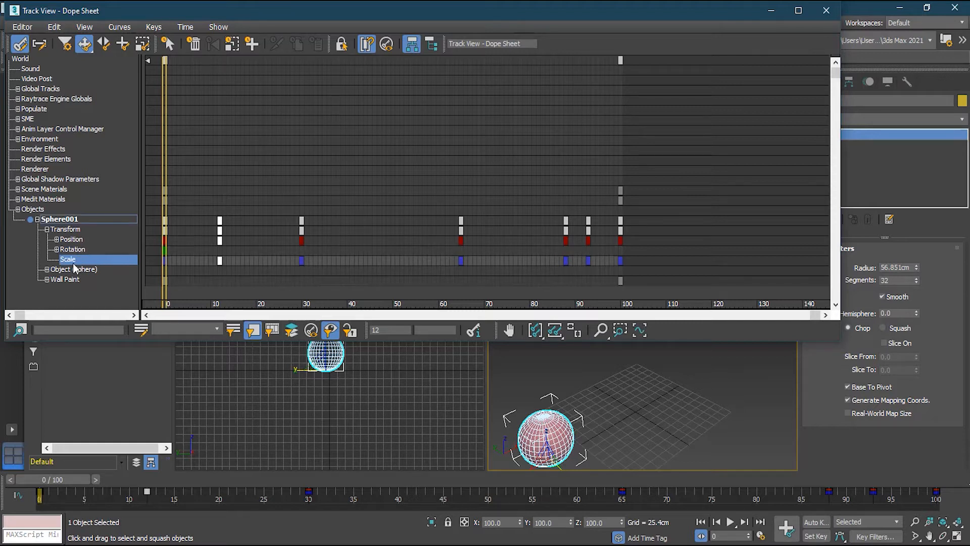
pyautogui.click(74, 240)
pyautogui.click(57, 239)
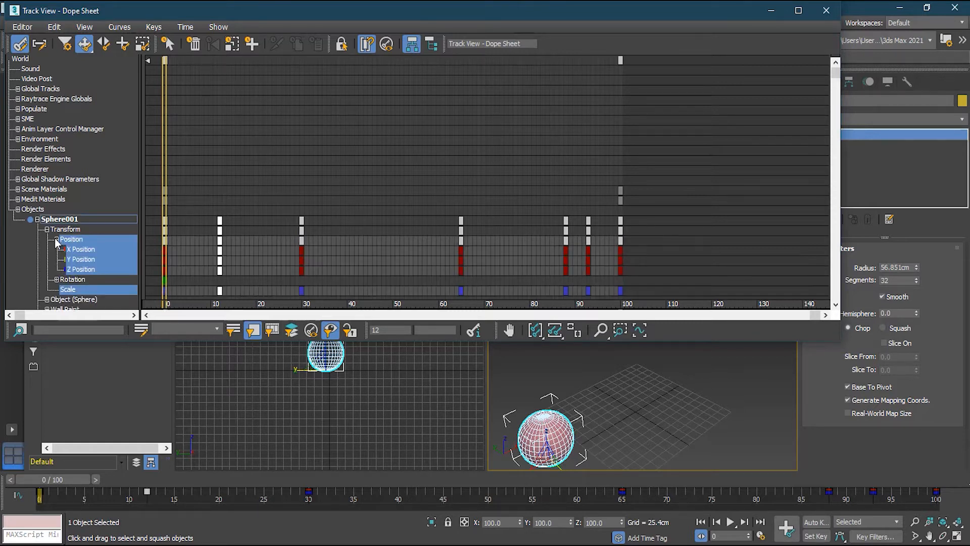
pyautogui.click(85, 259)
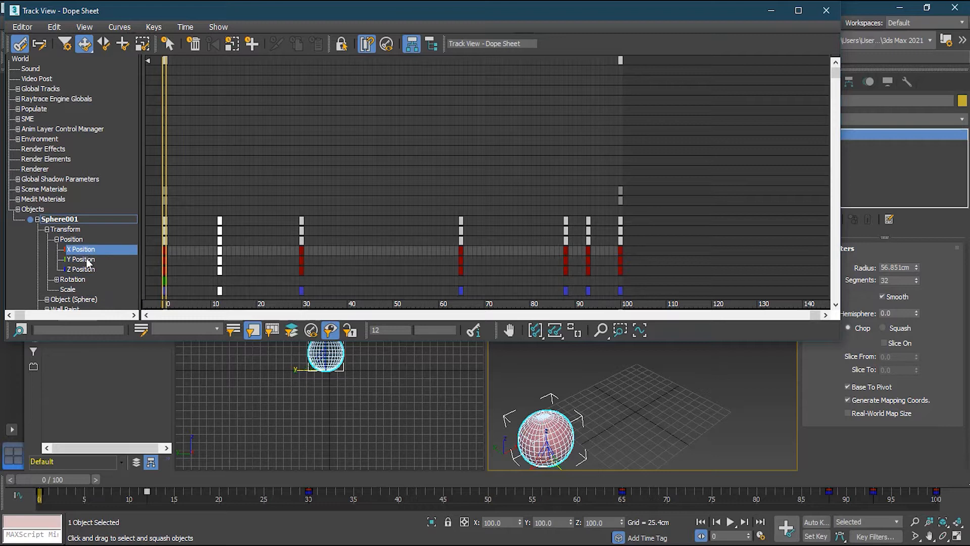
pyautogui.click(87, 270)
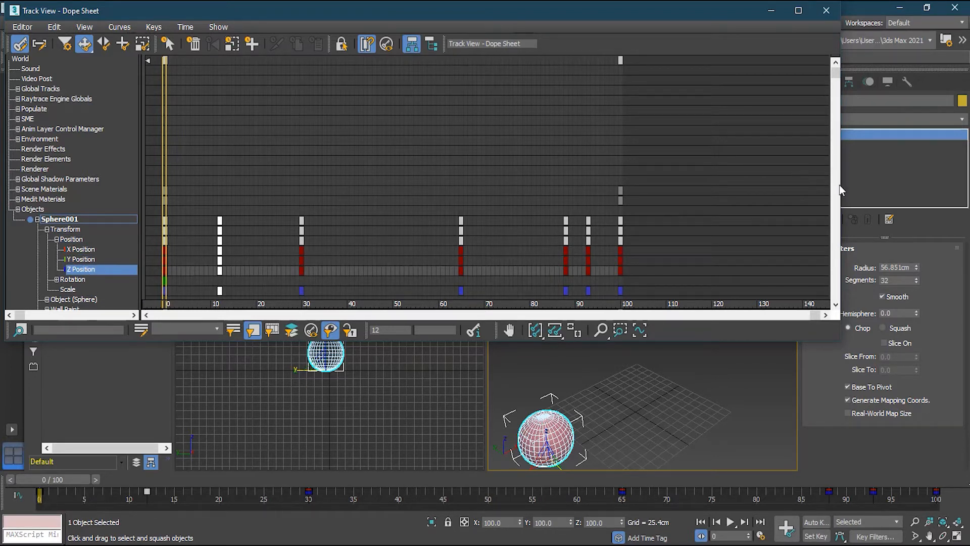
# Step: Enlarge the Dope Sheet further, select the frame 0 X Position and Rotation keys in turn, and clear the selection
pyautogui.moveTo(839, 340); pyautogui.dragTo(863, 386)
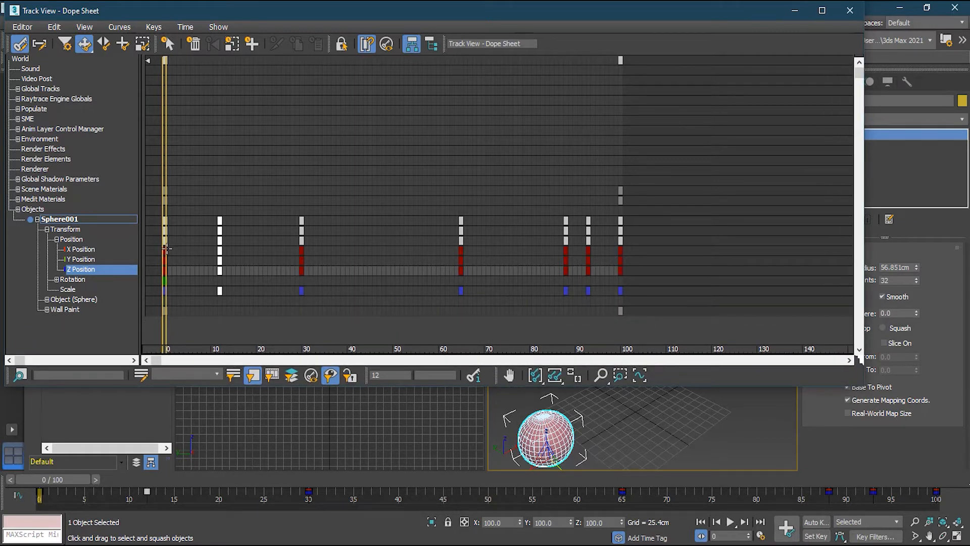
pyautogui.click(166, 248)
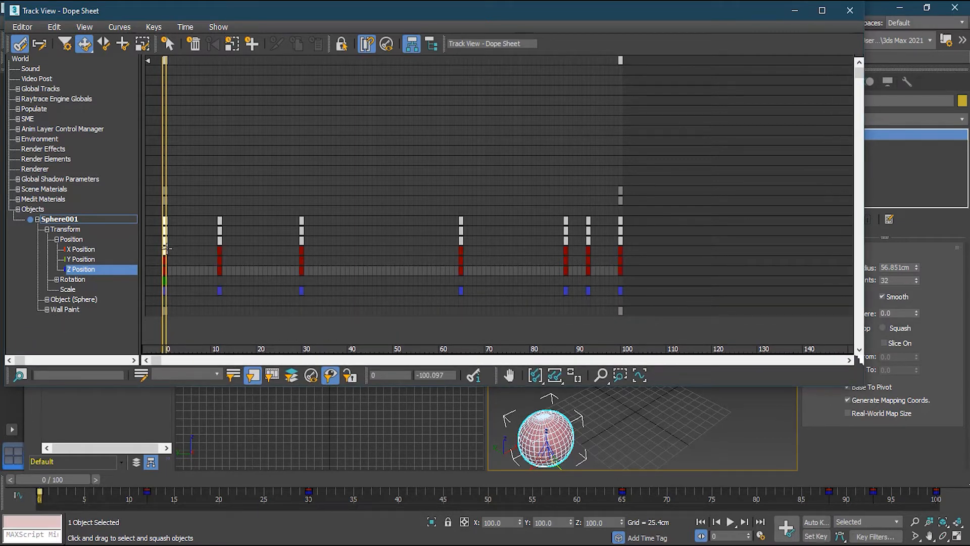
pyautogui.click(165, 279)
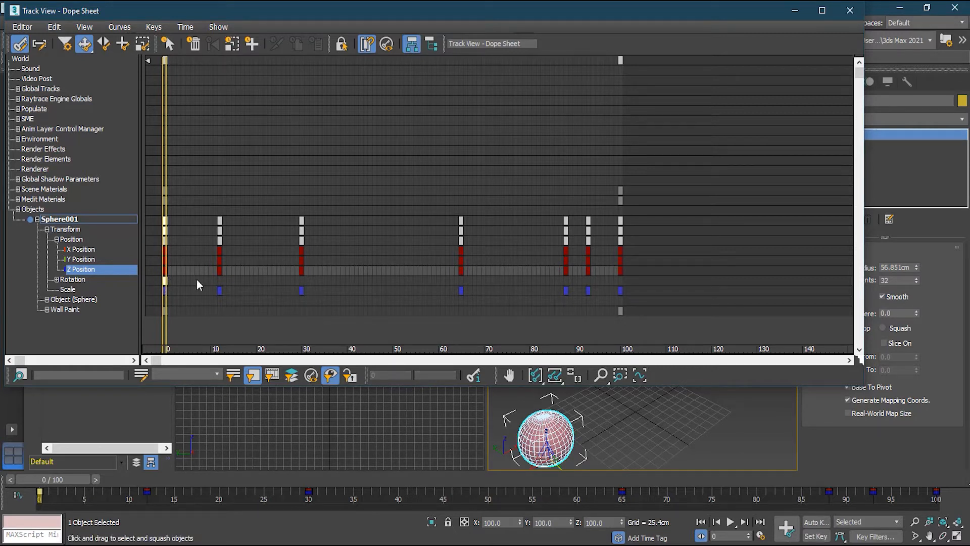
pyautogui.click(268, 281)
# Step: Shrink the Dope Sheet to reveal the viewports, keep Sphere001's tracks in view and scrub the animation to frame 30
pyautogui.moveTo(162, 134); pyautogui.dragTo(201, 136)
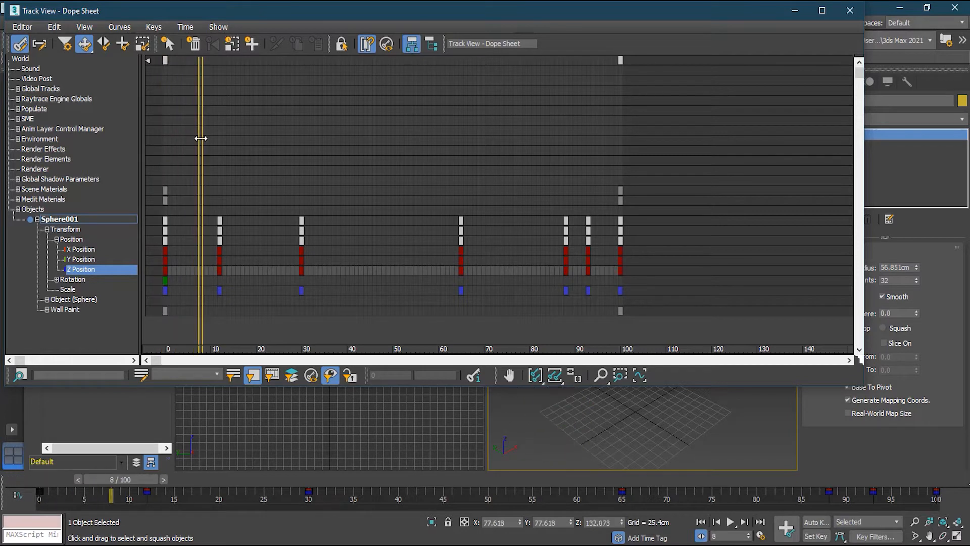
pyautogui.moveTo(860, 386); pyautogui.dragTo(850, 228)
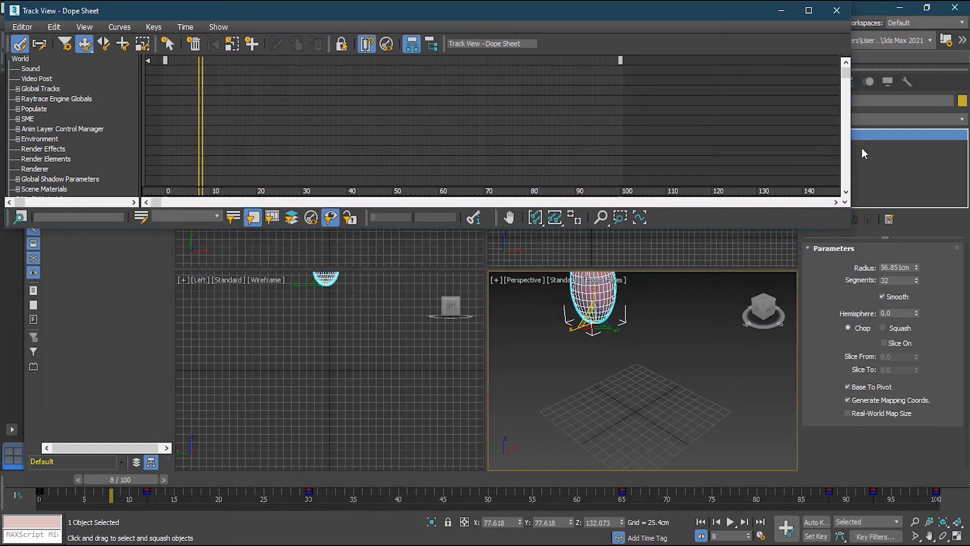
pyautogui.moveTo(847, 82); pyautogui.dragTo(837, 132)
pyautogui.moveTo(202, 94); pyautogui.dragTo(301, 93)
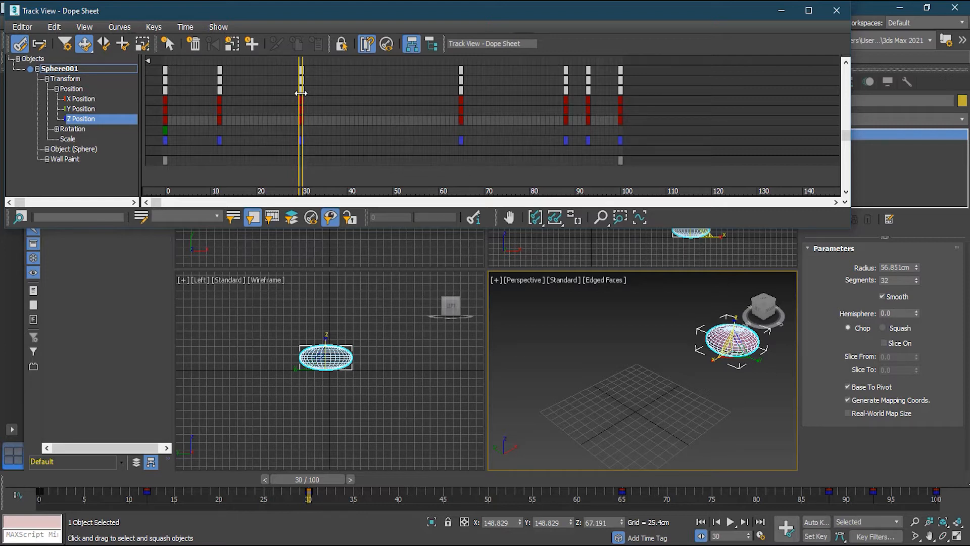
# Step: Move the sphere's Scale key from frame 30 to frame 22, preview up to frame 38 and enlarge the Dope Sheet
pyautogui.moveTo(301, 92); pyautogui.dragTo(266, 100)
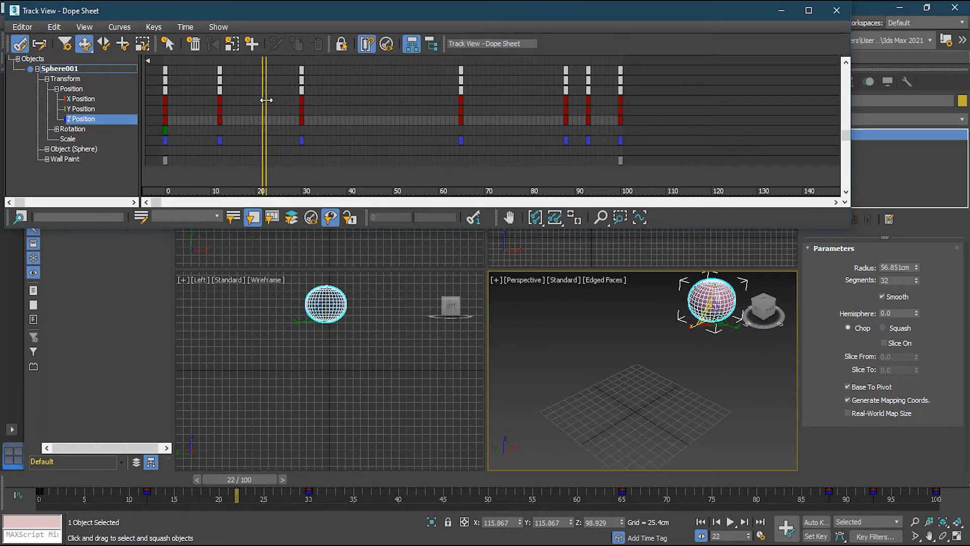
pyautogui.click(301, 140)
pyautogui.moveTo(302, 140); pyautogui.dragTo(269, 167)
pyautogui.moveTo(561, 337); pyautogui.dragTo(555, 379, button='middle')
pyautogui.moveTo(267, 168); pyautogui.dragTo(336, 167)
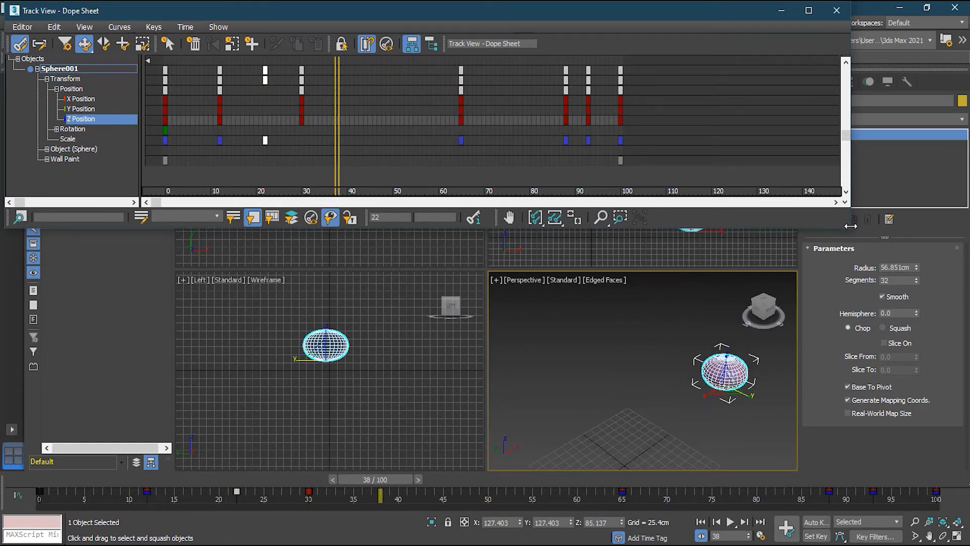
pyautogui.moveTo(851, 226); pyautogui.dragTo(876, 391)
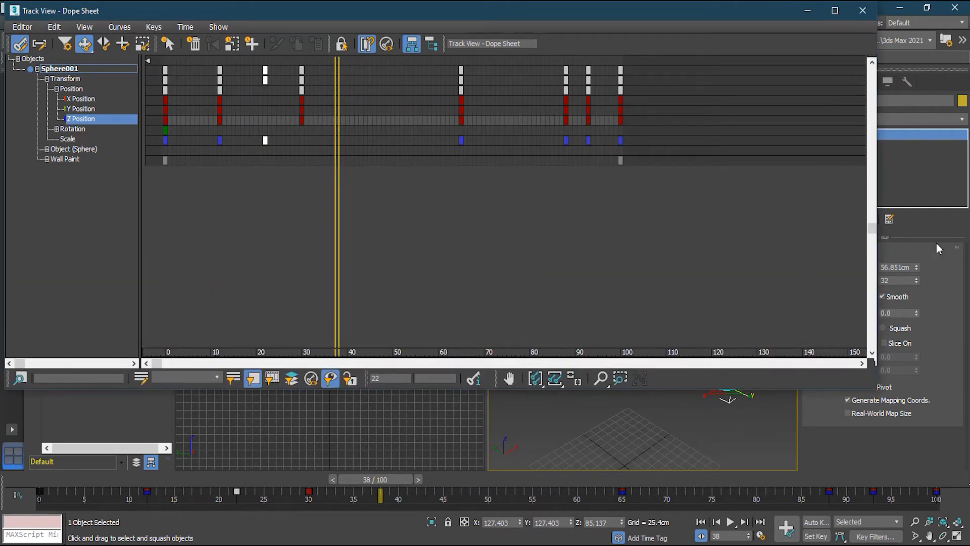
# Step: Select the sphere's Rotation and Scale keys in the Dope Sheet, try the Scale Keys tool on them and clear the selection
pyautogui.moveTo(875, 229); pyautogui.dragTo(874, 170)
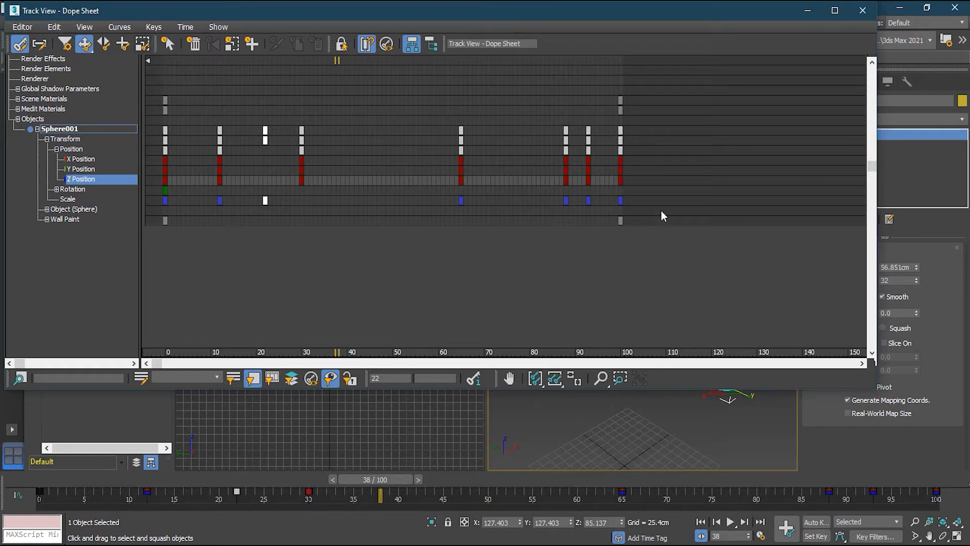
pyautogui.moveTo(627, 186); pyautogui.dragTo(150, 209)
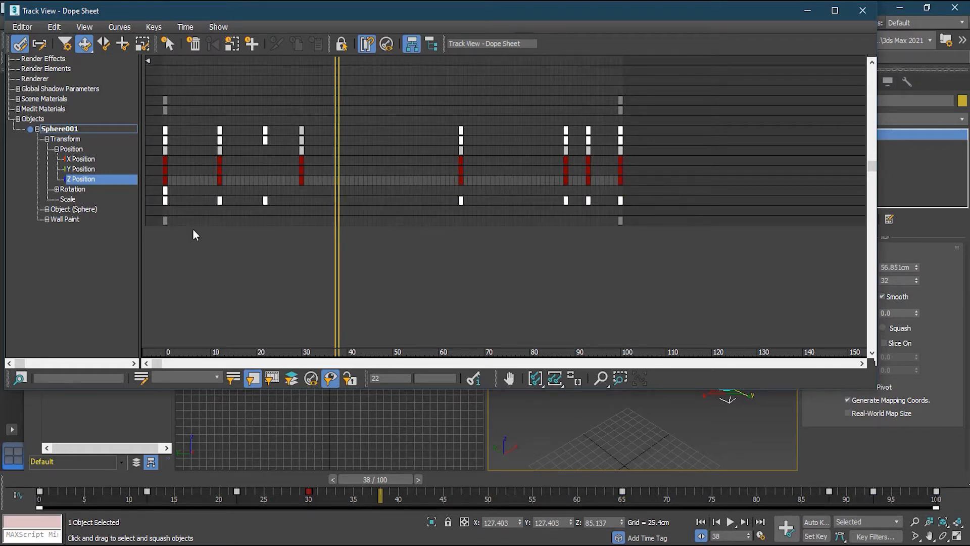
pyautogui.click(143, 44)
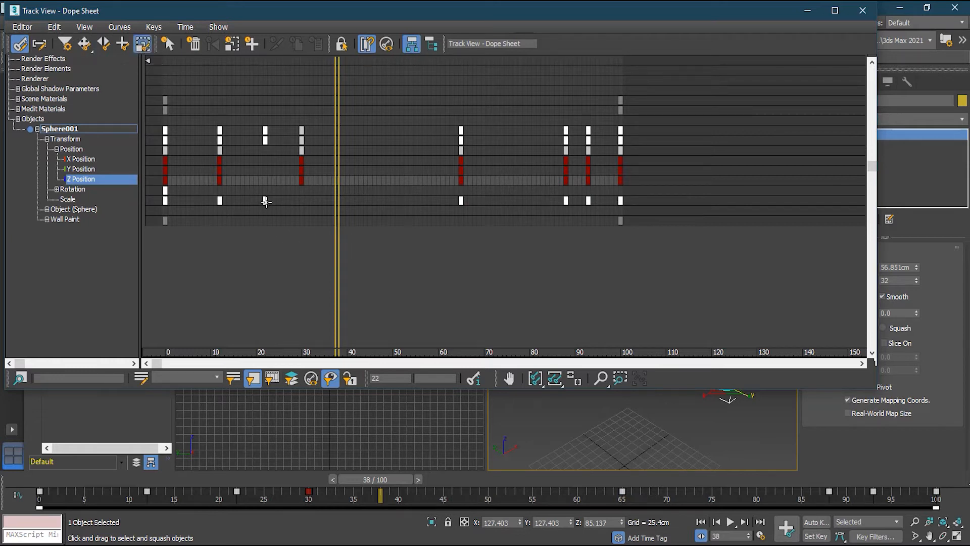
pyautogui.moveTo(620, 201)
pyautogui.mouseDown()
pyautogui.moveTo(406, 202)
pyautogui.moveTo(620, 205)
pyautogui.mouseUp()
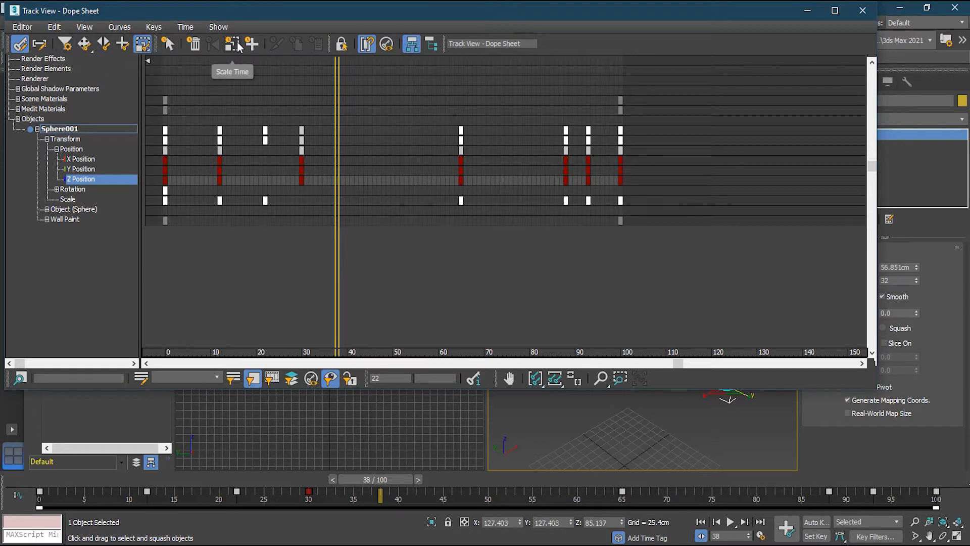
pyautogui.click(564, 255)
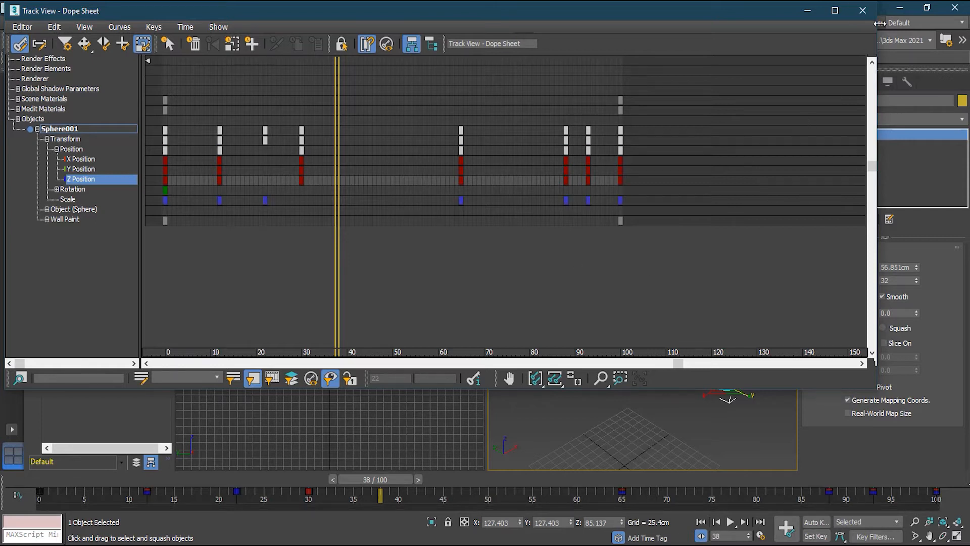
# Step: Close the Dope Sheet and delete the sphere from the scene
pyautogui.click(866, 10)
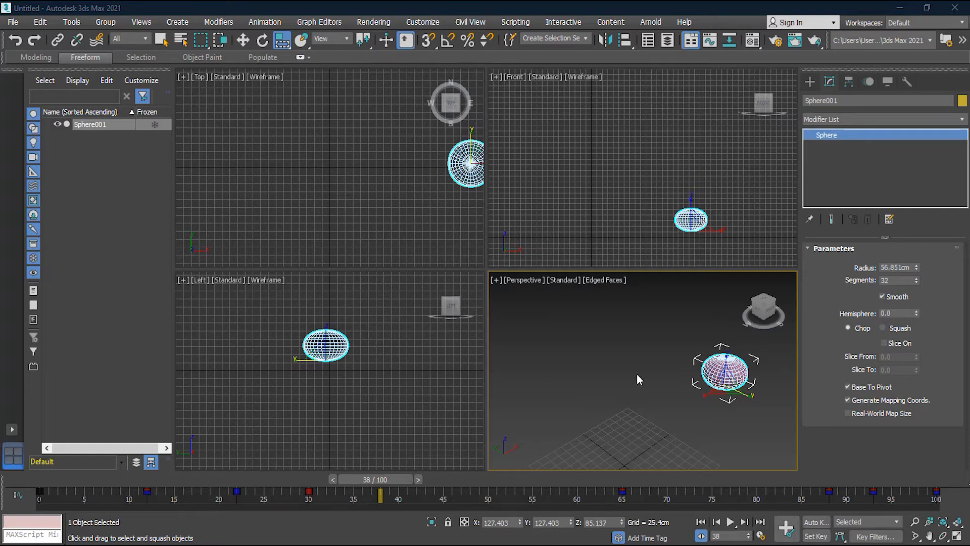
pyautogui.scroll(-2, 637, 374)
pyautogui.moveTo(635, 412); pyautogui.dragTo(637, 396, button='middle')
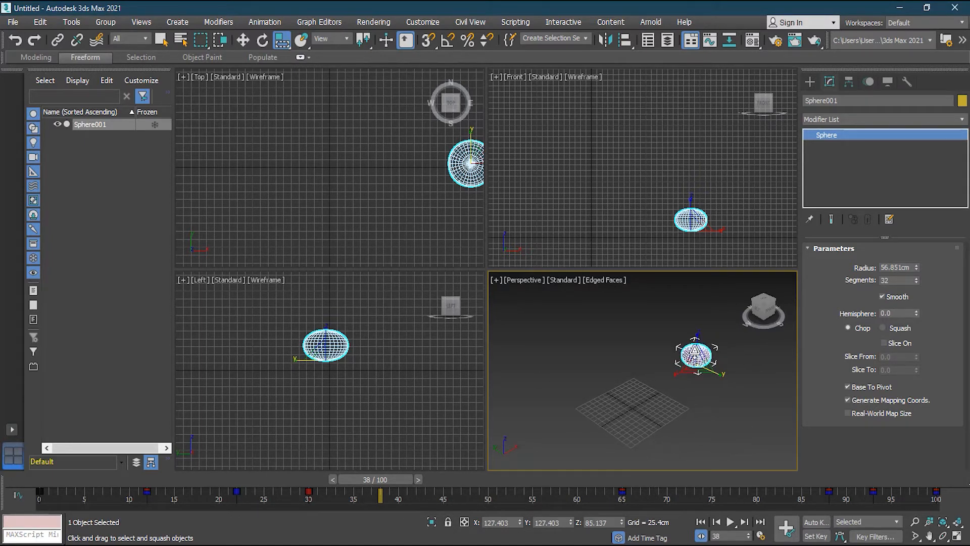
pyautogui.press('Delete')
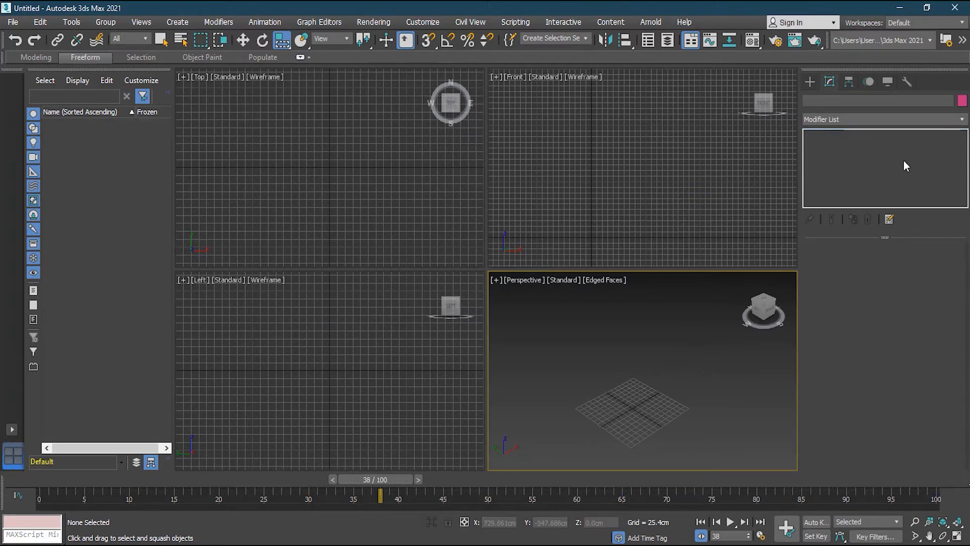
# Step: Create a cone in the Front view with radii about 26 and 3.4 cm, height about 105 cm, and move it to about X -249, Y 82 cm
pyautogui.click(810, 82)
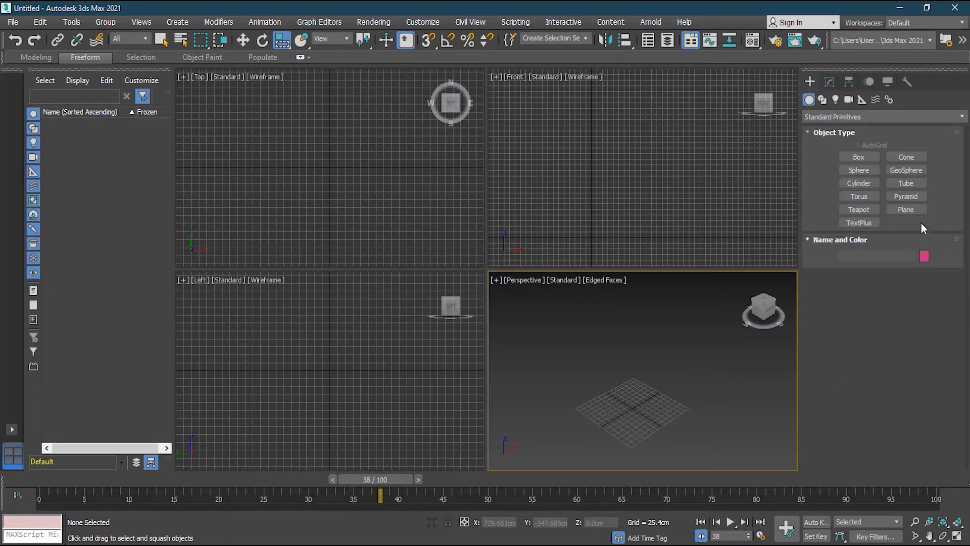
pyautogui.click(906, 157)
pyautogui.moveTo(600, 175); pyautogui.dragTo(602, 177)
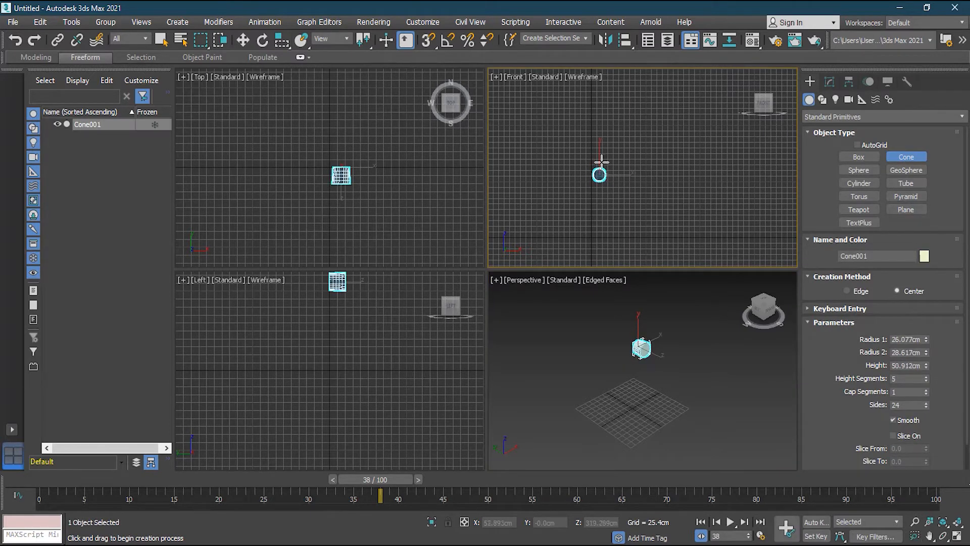
pyautogui.click(602, 155)
pyautogui.click(608, 159)
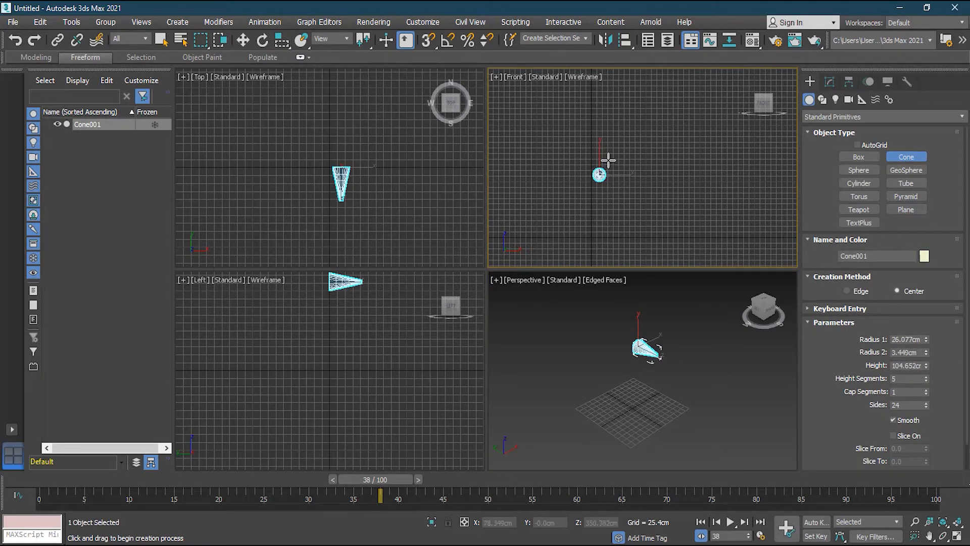
pyautogui.click(243, 40)
pyautogui.moveTo(322, 175); pyautogui.dragTo(261, 143)
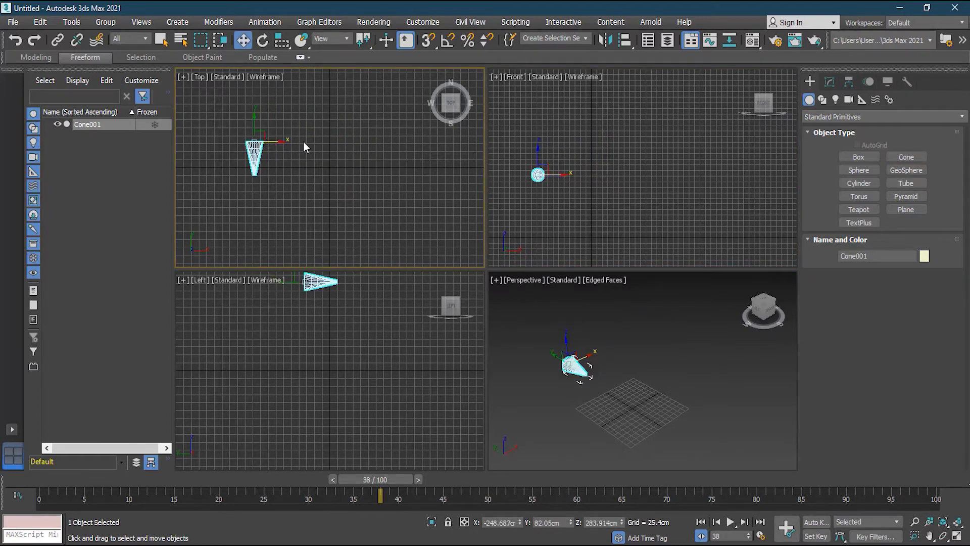
# Step: Draw an open, winding Bezier line in the Top view, starting near the cone and curving through several bends
pyautogui.scroll(-2, 312, 150)
pyautogui.scroll(-1, 408, 246)
pyautogui.scroll(-5, 608, 366)
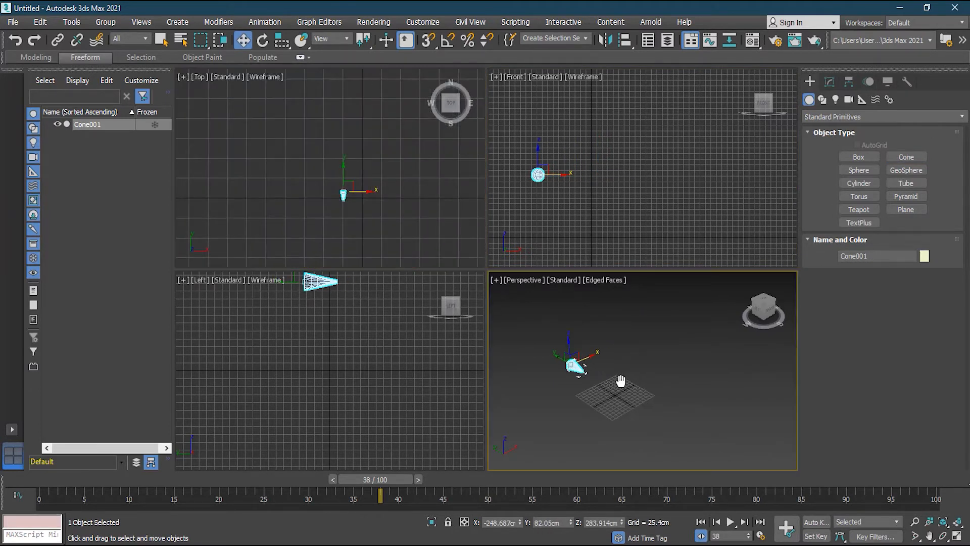
pyautogui.click(823, 99)
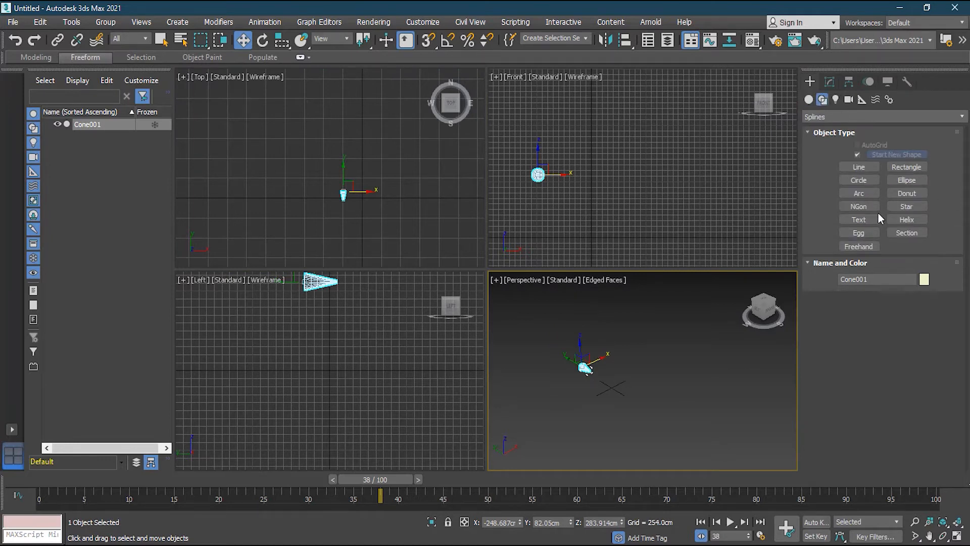
pyautogui.click(859, 167)
pyautogui.moveTo(405, 175); pyautogui.dragTo(330, 179, button='middle')
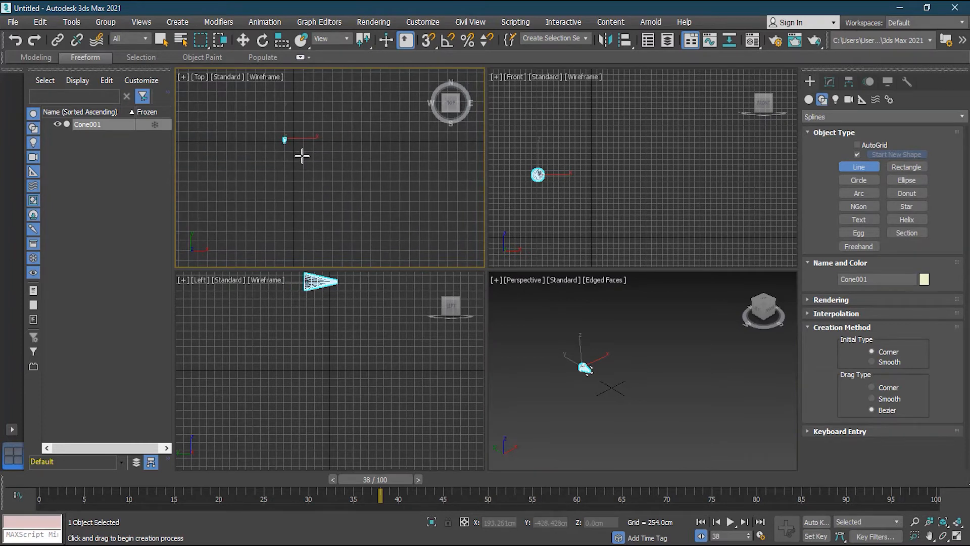
pyautogui.click(302, 156)
pyautogui.moveTo(319, 179); pyautogui.dragTo(310, 190)
pyautogui.moveTo(323, 230); pyautogui.dragTo(346, 238)
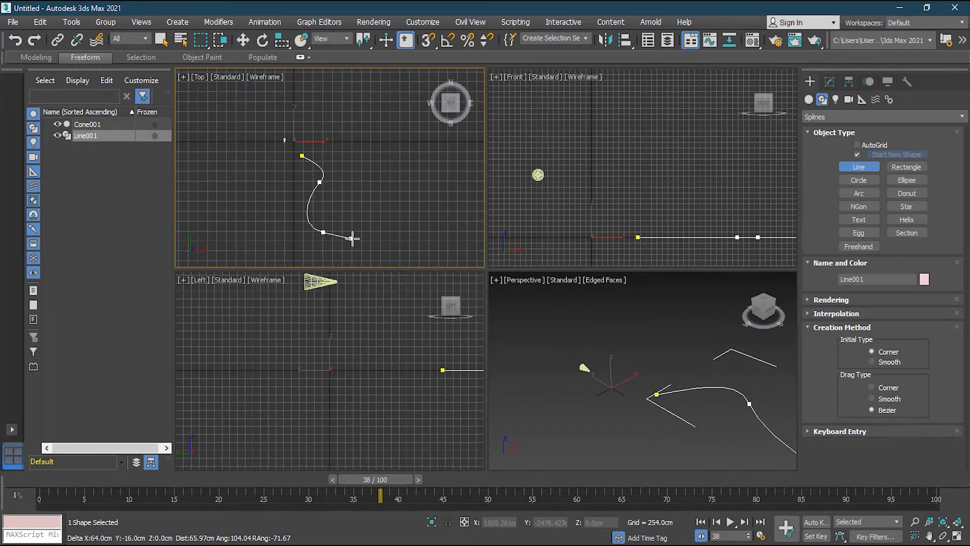
pyautogui.moveTo(401, 192); pyautogui.dragTo(414, 130)
pyautogui.rightClick(414, 129)
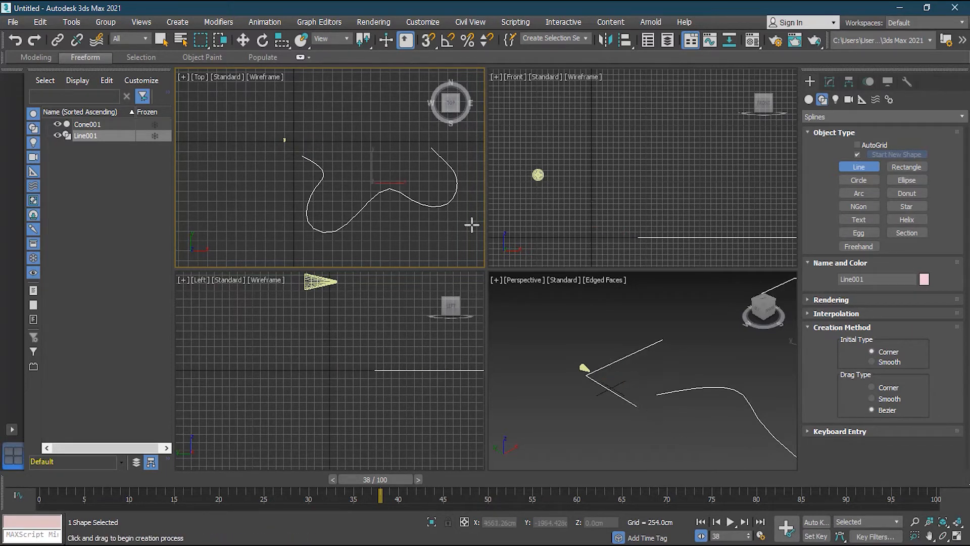
# Step: Select the cone and scale it up uniformly to about 401 percent
pyautogui.click(243, 40)
pyautogui.moveTo(666, 308); pyautogui.dragTo(592, 413, button='middle')
pyautogui.click(551, 389)
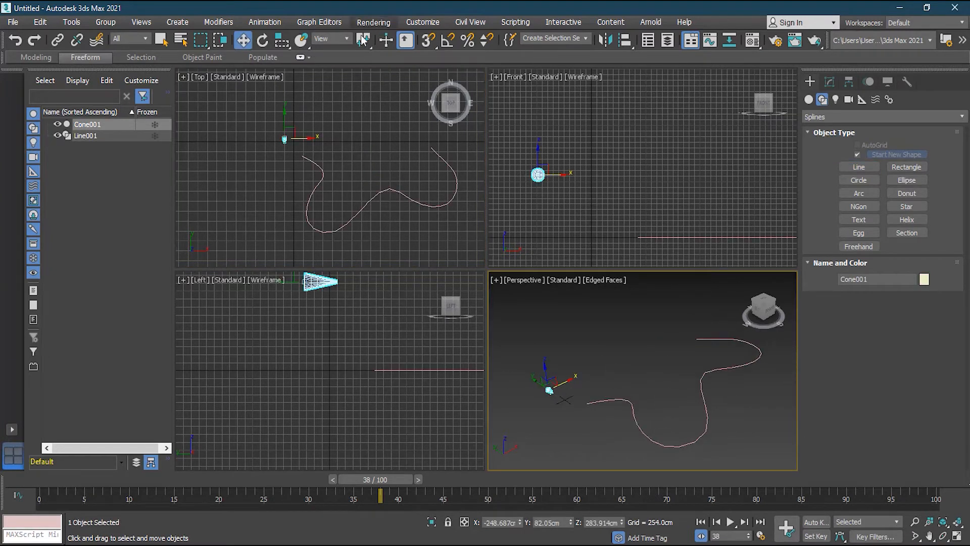
pyautogui.click(281, 39)
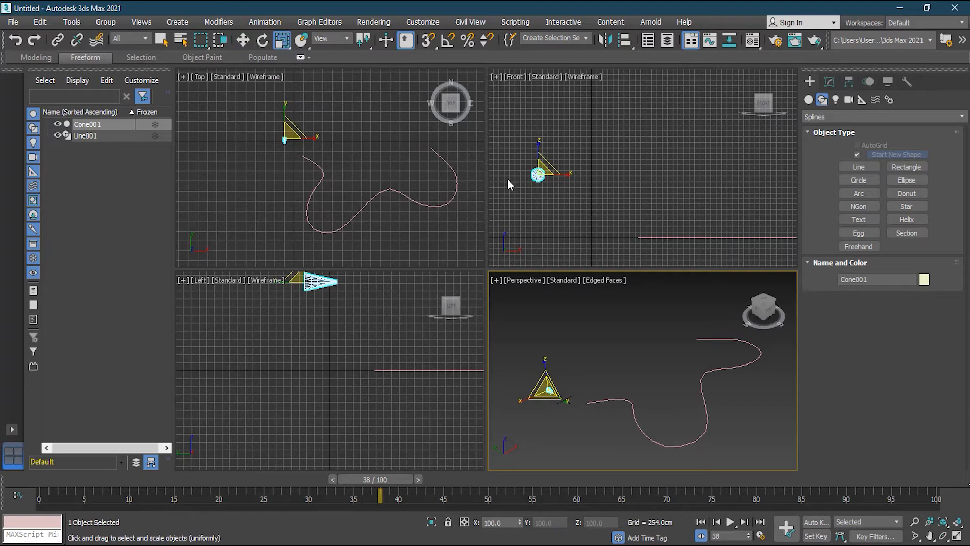
pyautogui.moveTo(538, 174); pyautogui.dragTo(578, 523)
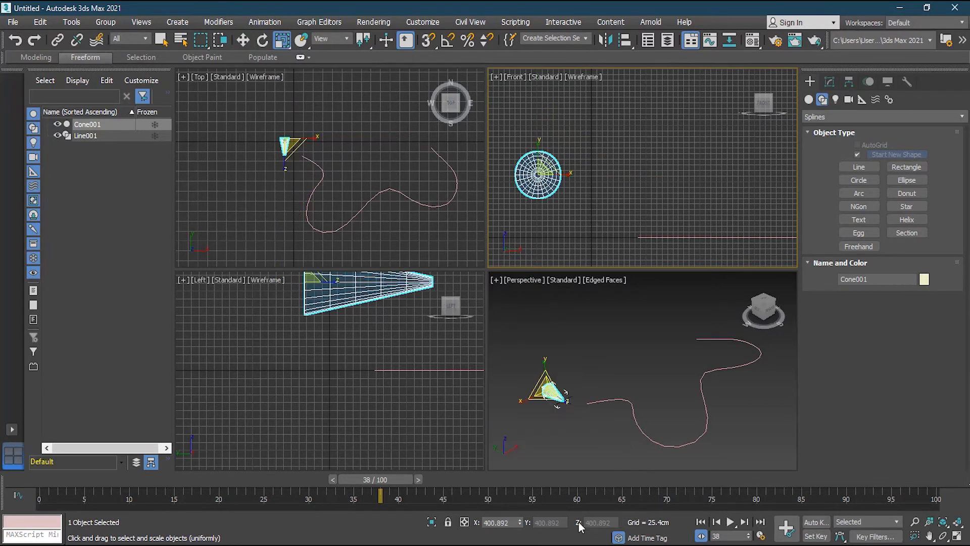
# Step: Maximize the Perspective viewport with the cone and the whole line in view, and clear the selection
pyautogui.rightClick(708, 398)
pyautogui.click(957, 536)
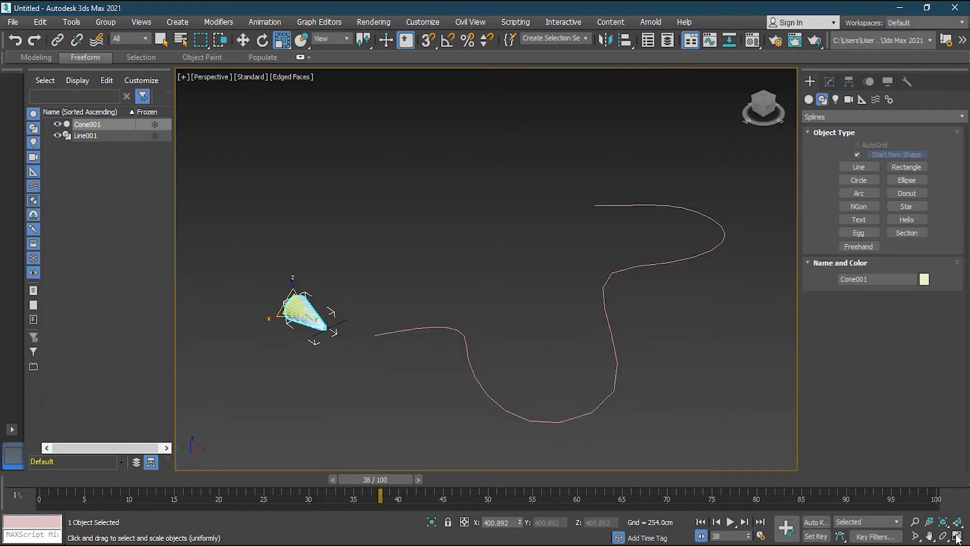
pyautogui.click(445, 284)
pyautogui.moveTo(445, 284); pyautogui.dragTo(424, 277, button='middle')
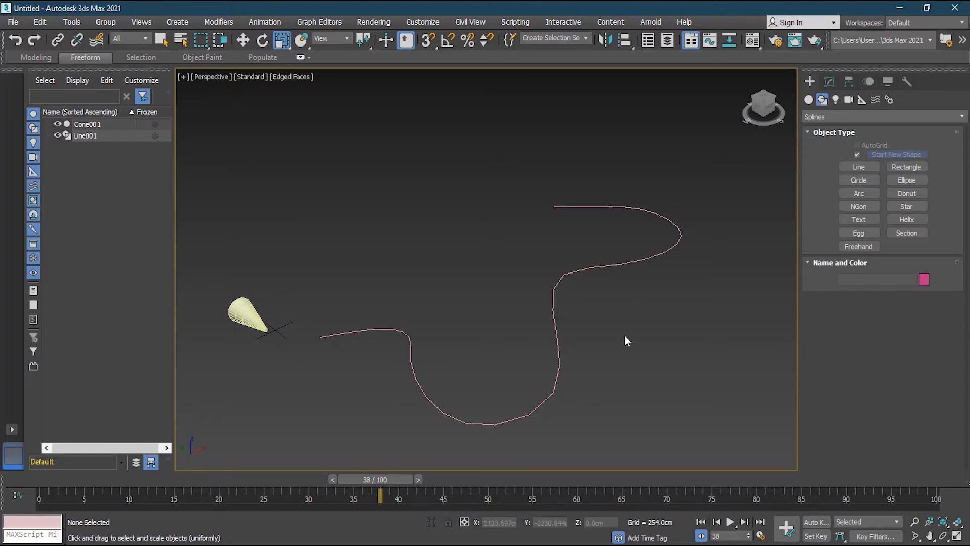
pyautogui.moveTo(617, 331)
pyautogui.keyDown('alt'); pyautogui.mouseDown(button='middle')
pyautogui.moveTo(621, 374)
pyautogui.moveTo(617, 318)
pyautogui.moveTo(636, 295)
pyautogui.moveTo(625, 394)
pyautogui.moveTo(626, 368)
pyautogui.moveTo(505, 405)
pyautogui.moveTo(461, 383)
pyautogui.moveTo(445, 397)
pyautogui.moveTo(470, 383)
pyautogui.moveTo(493, 325)
pyautogui.moveTo(289, 363)
pyautogui.mouseUp(button='middle'); pyautogui.keyUp('alt')
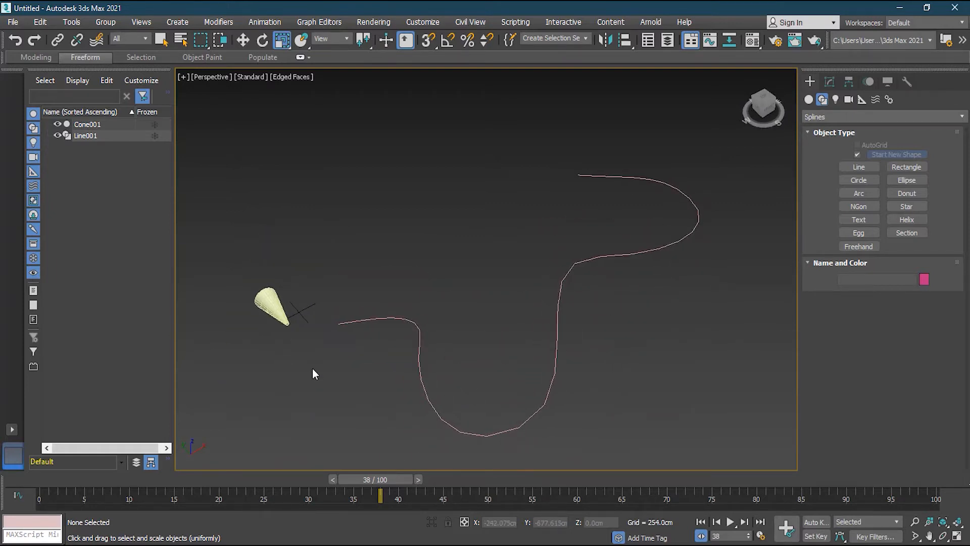
# Step: Select the cone and expand the Assign Controller list in its motion parameters
pyautogui.click(275, 306)
pyautogui.click(868, 82)
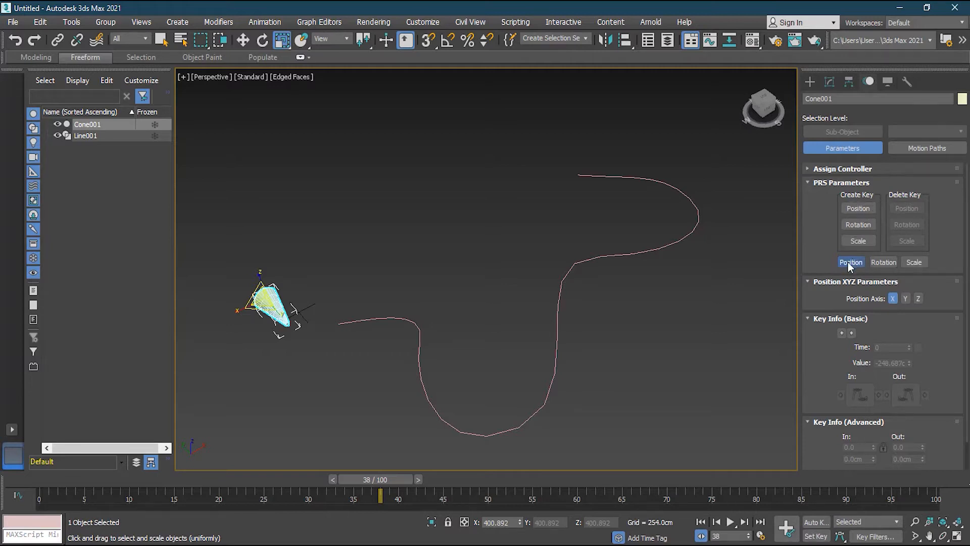
pyautogui.scroll(-2, 859, 262)
pyautogui.scroll(2, 929, 213)
pyautogui.click(855, 172)
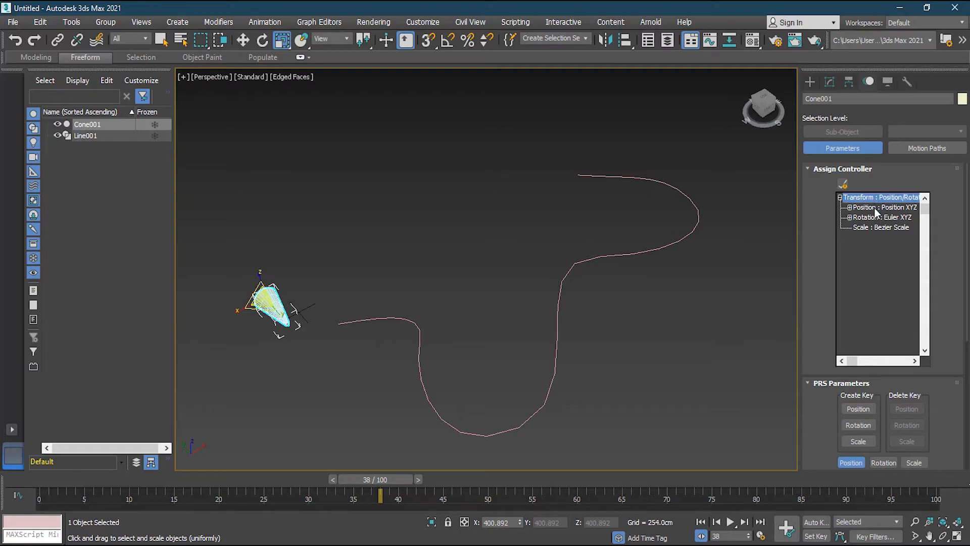
# Step: Assign a Path Constraint controller to the cone's Position track
pyautogui.click(875, 207)
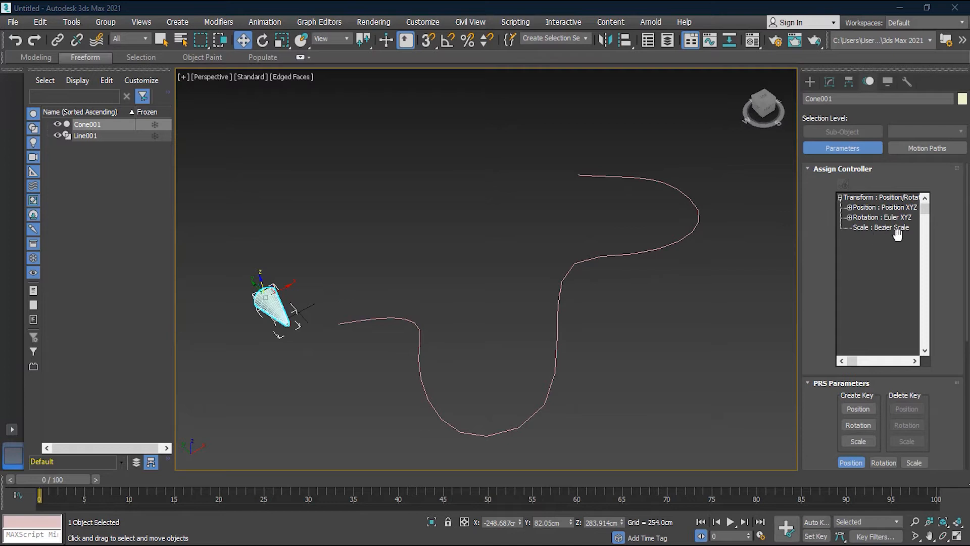
pyautogui.click(880, 212)
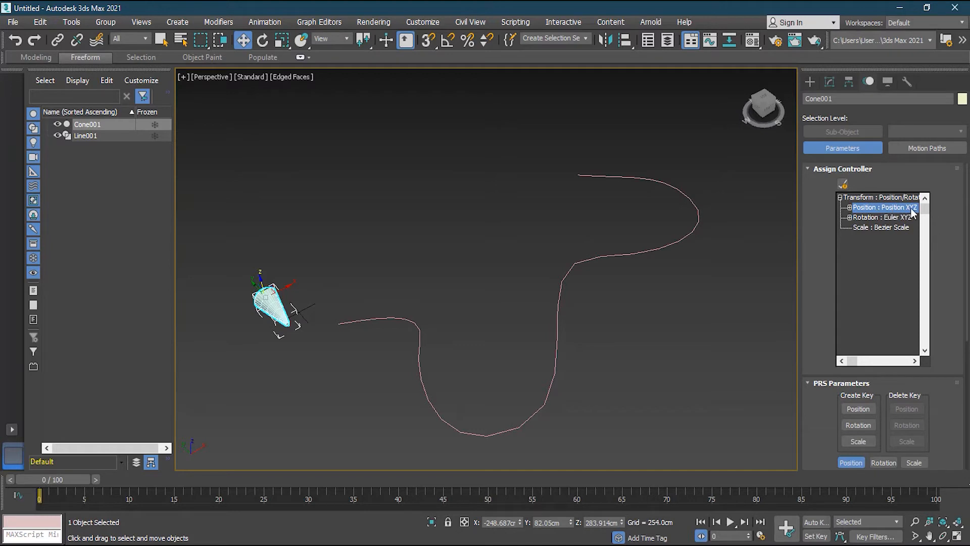
pyautogui.click(844, 185)
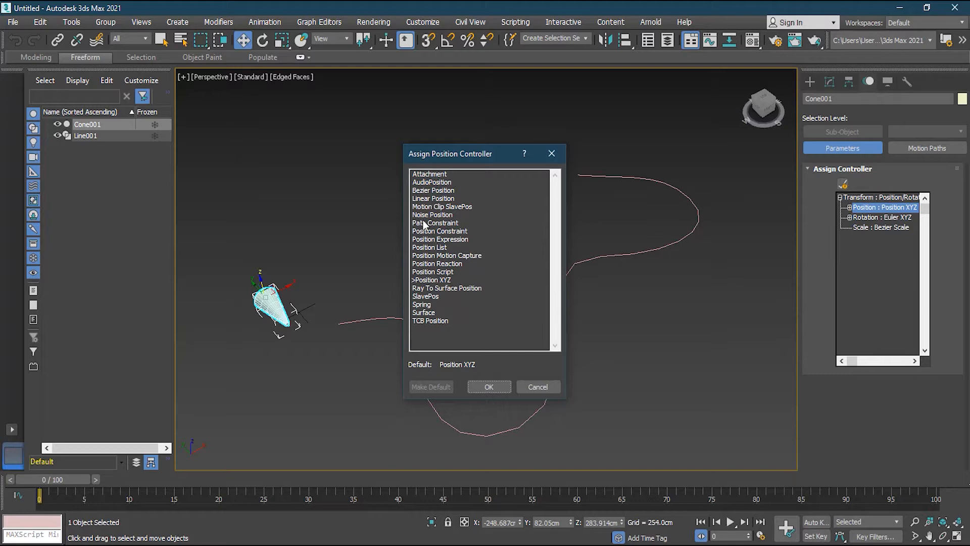
pyautogui.click(442, 224)
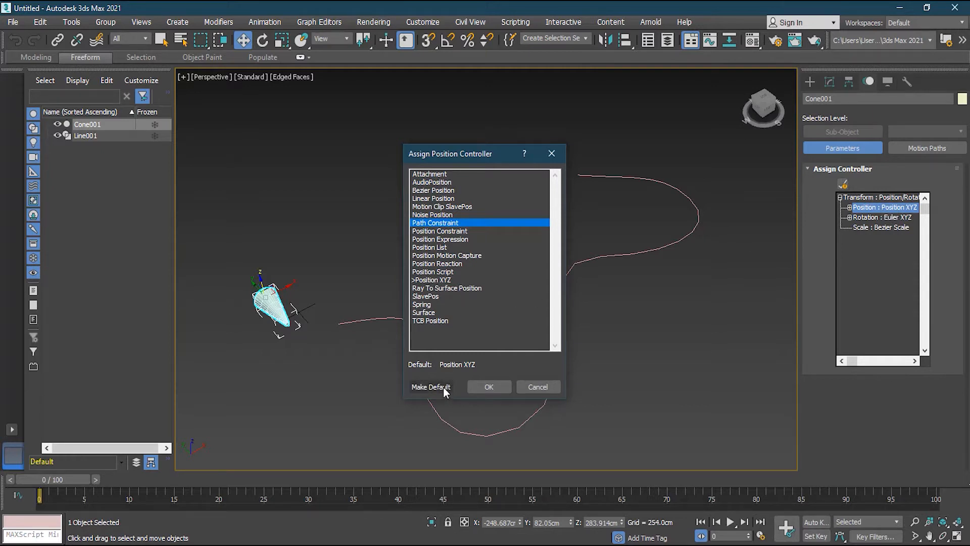
pyautogui.click(488, 387)
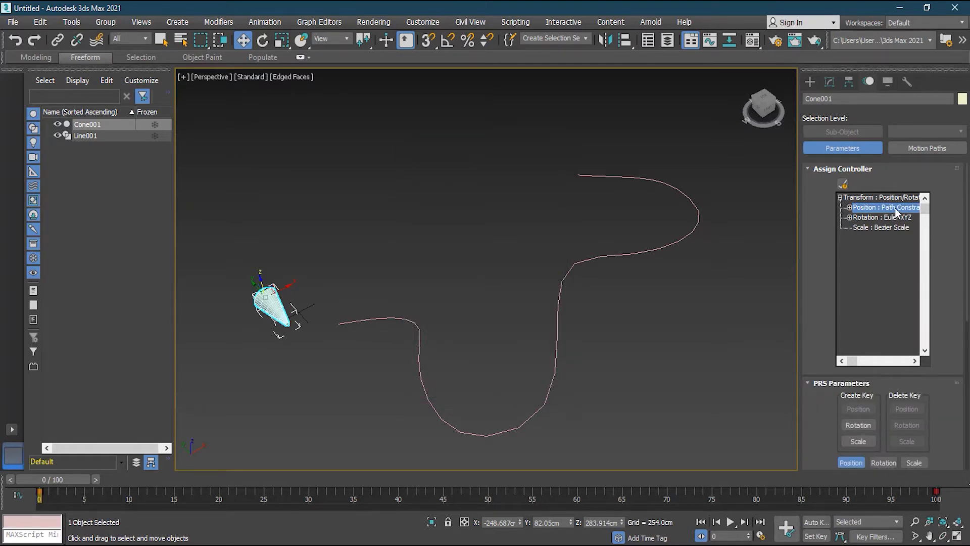
# Step: Add the winding line as the path target in the cone's Path Parameters
pyautogui.click(915, 361)
pyautogui.click(914, 362)
pyautogui.click(842, 361)
pyautogui.moveTo(967, 222); pyautogui.dragTo(964, 362)
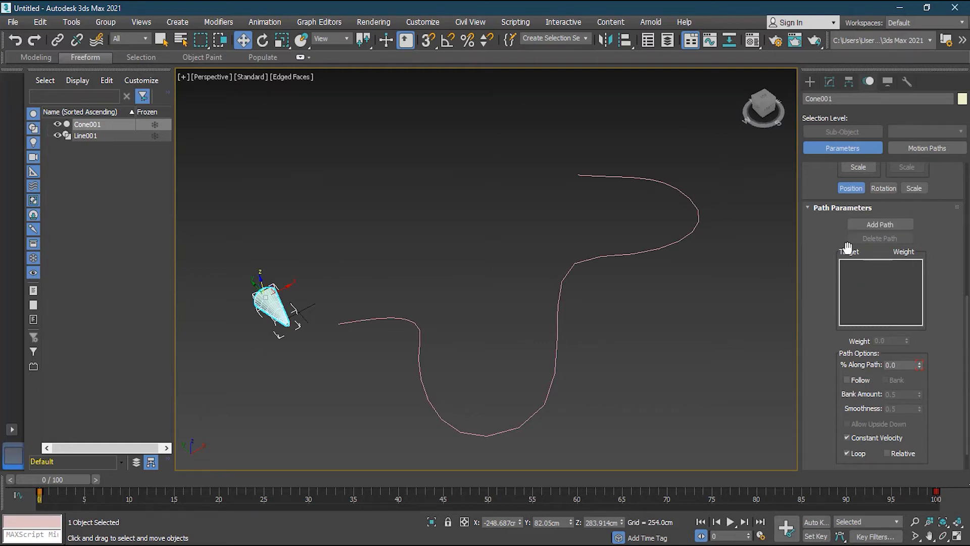
pyautogui.click(878, 226)
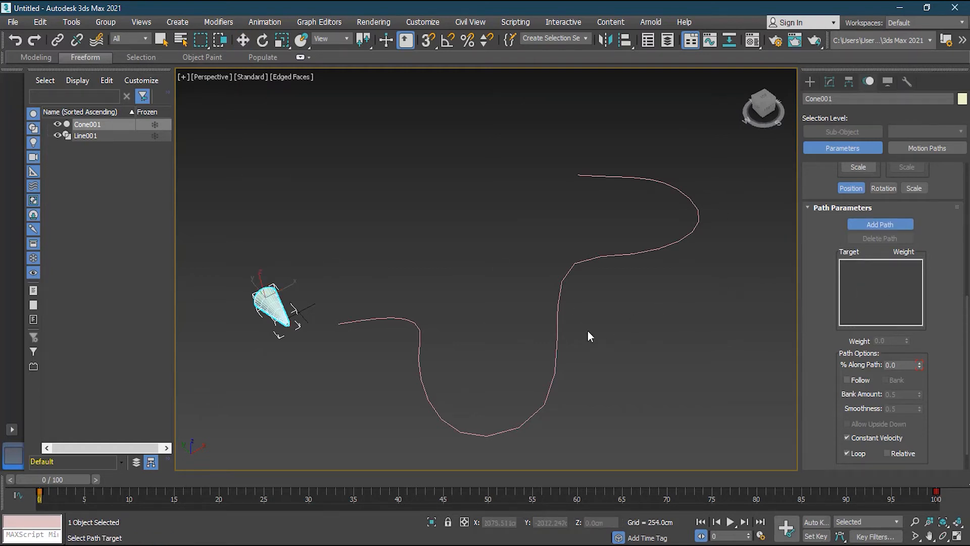
pyautogui.click(557, 320)
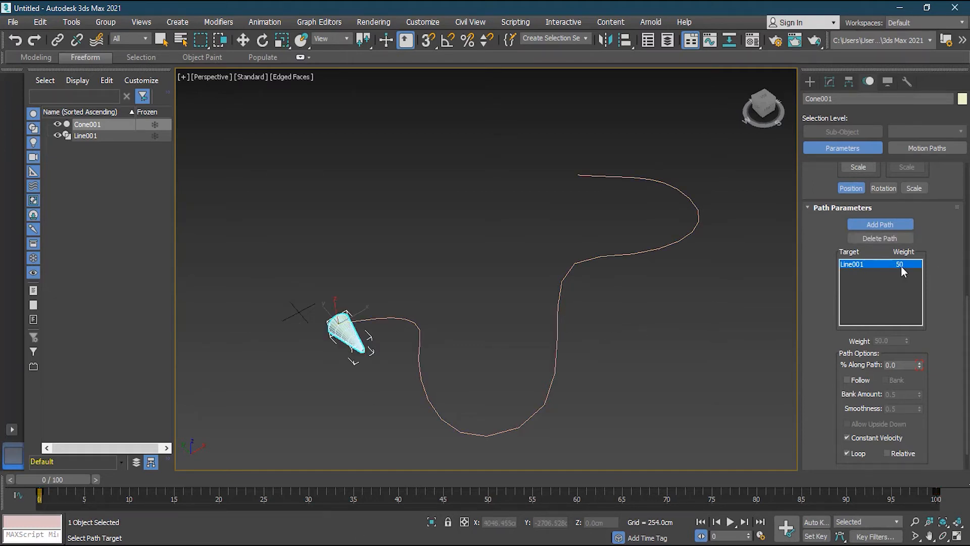
# Step: Preview the cone's movement along the line from frame 0 and turn on Follow in the path options
pyautogui.moveTo(56, 481); pyautogui.dragTo(19, 504)
pyautogui.click(880, 224)
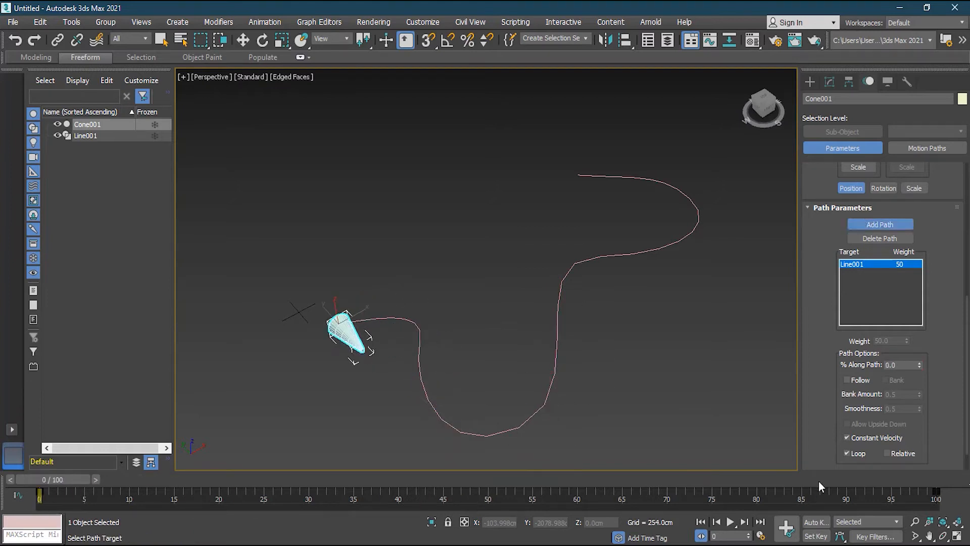
pyautogui.click(865, 381)
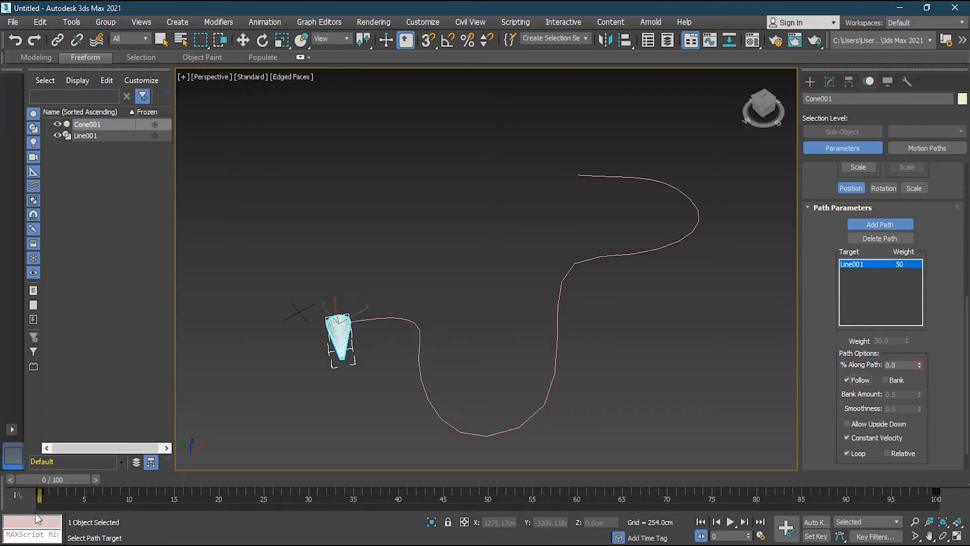
# Step: Rotate the cone so its tip points along the line at frame 0 and preview its movement along the path
pyautogui.moveTo(48, 481); pyautogui.dragTo(20, 507)
pyautogui.click(262, 44)
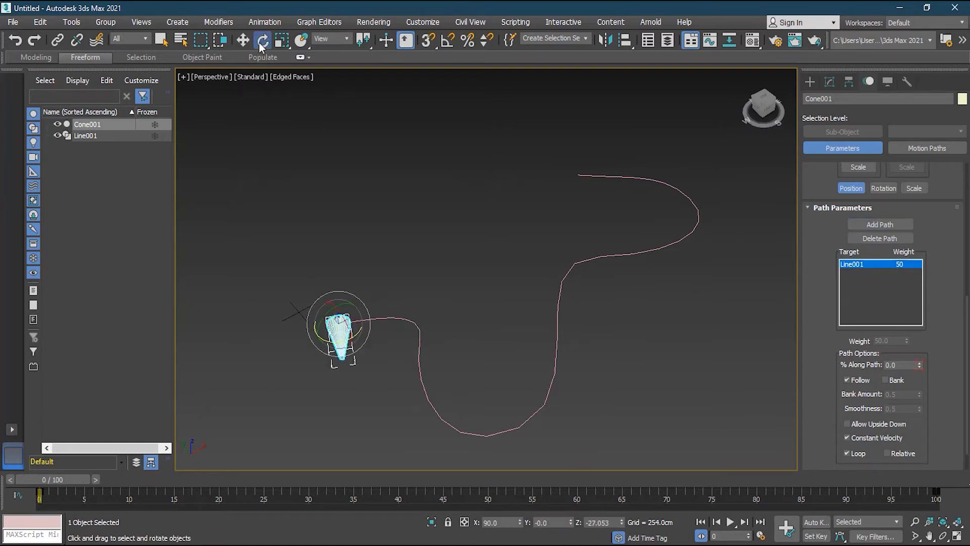
pyautogui.moveTo(336, 345); pyautogui.dragTo(441, 336)
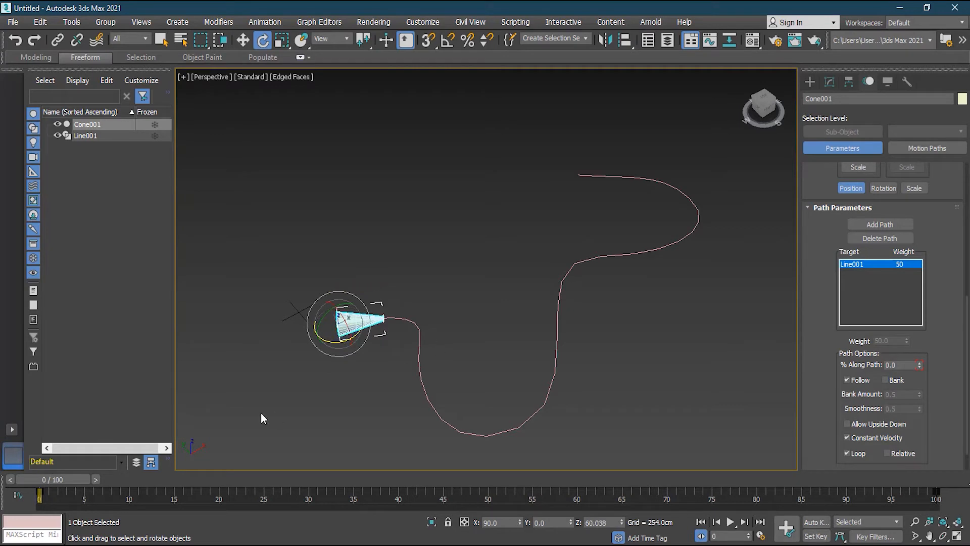
pyautogui.moveTo(54, 482); pyautogui.dragTo(333, 482)
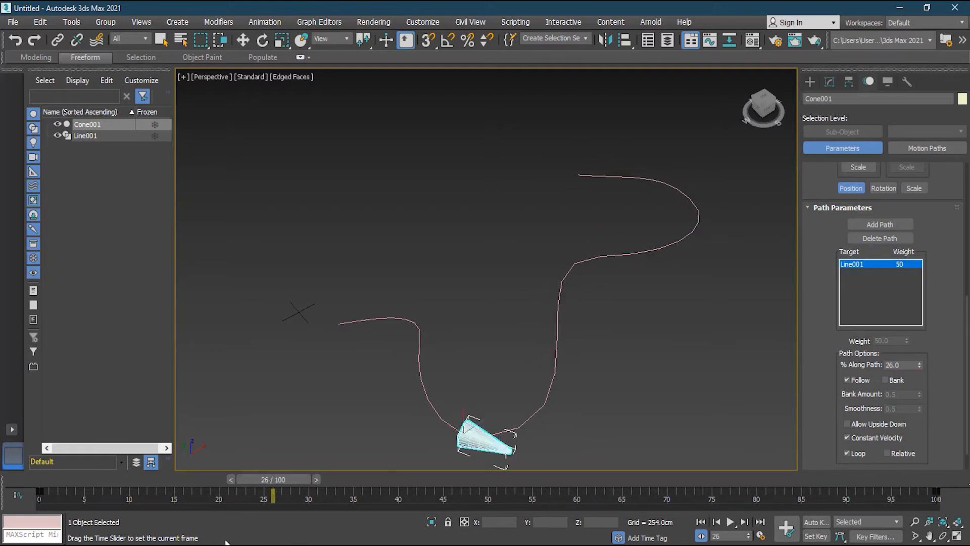
pyautogui.press('Home')
pyautogui.press('e')
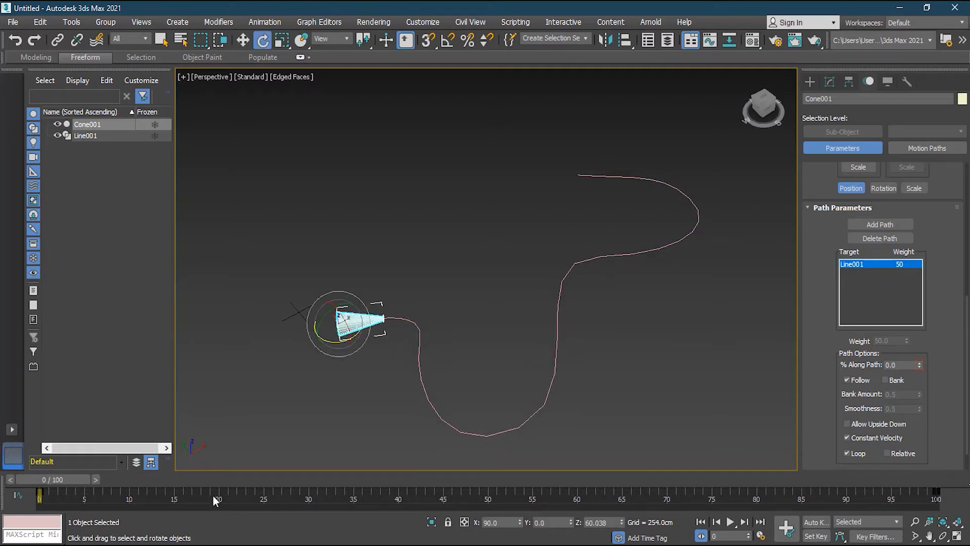
# Step: Try Bank on the cone's path with a bank amount of 1.04 and a smoothness of 0.88, then turn Bank off
pyautogui.click(885, 379)
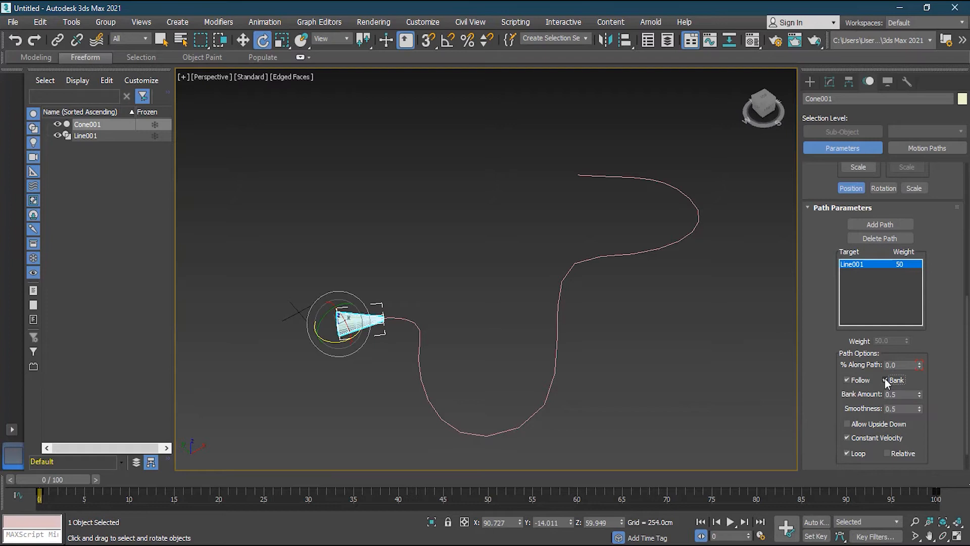
pyautogui.moveTo(47, 481)
pyautogui.mouseDown()
pyautogui.moveTo(117, 482)
pyautogui.moveTo(40, 481)
pyautogui.mouseUp()
pyautogui.moveTo(920, 394); pyautogui.dragTo(896, 368)
pyautogui.moveTo(920, 408)
pyautogui.mouseDown()
pyautogui.moveTo(931, 377)
pyautogui.moveTo(930, 392)
pyautogui.mouseUp()
pyautogui.moveTo(87, 479); pyautogui.dragTo(30, 536)
pyautogui.press('e')
pyautogui.click(895, 381)
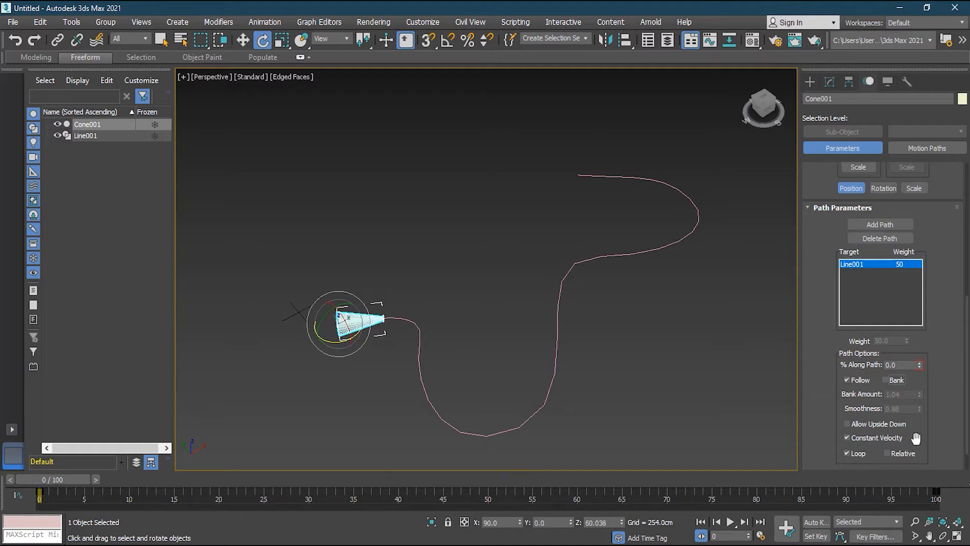
# Step: Try Allow Upside Down in the cone's path options, turn it off, and return to the Assign Controller list
pyautogui.click(874, 425)
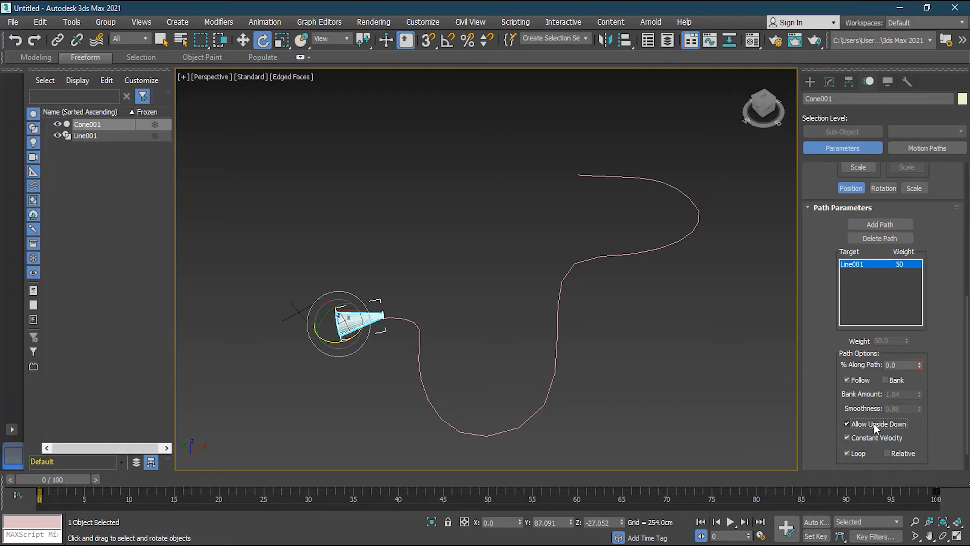
pyautogui.click(861, 424)
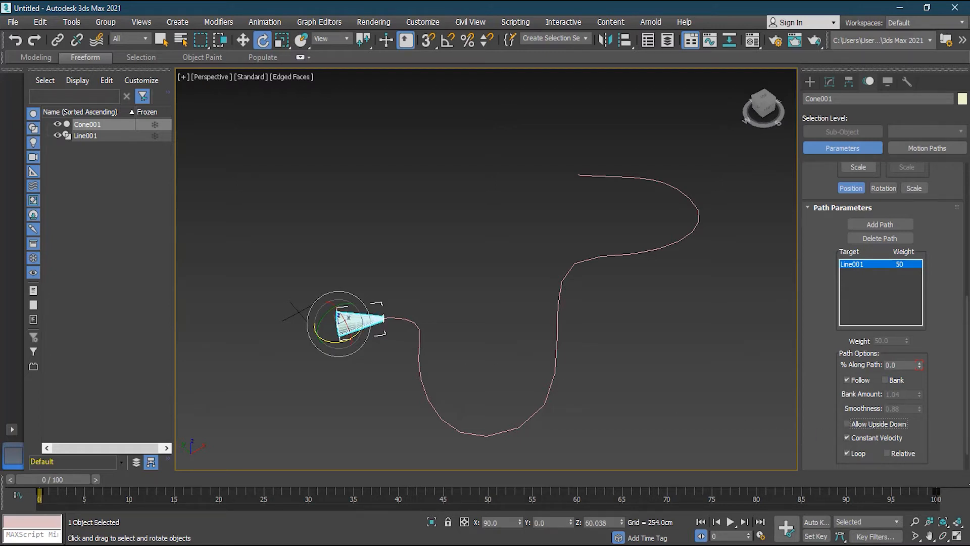
pyautogui.scroll(-2, 838, 438)
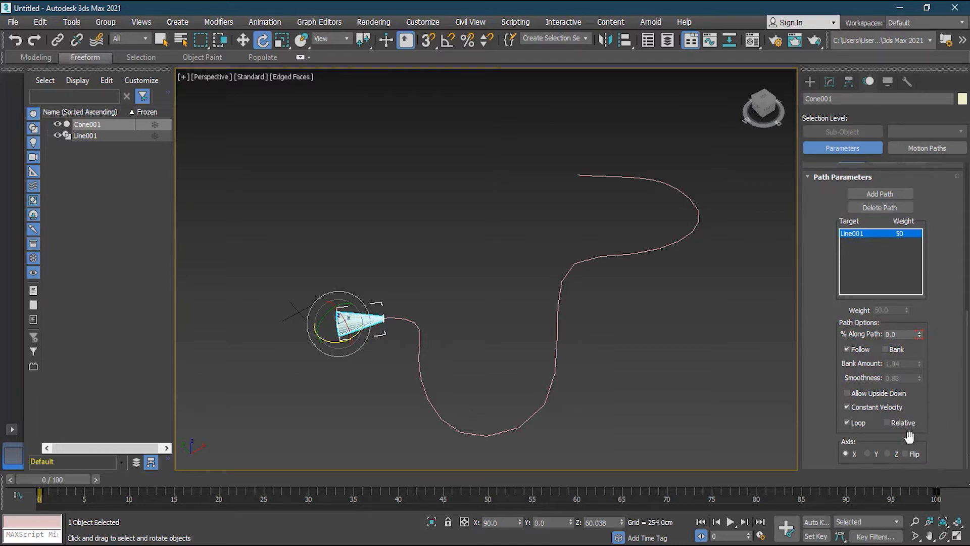
pyautogui.moveTo(968, 427); pyautogui.dragTo(969, 275)
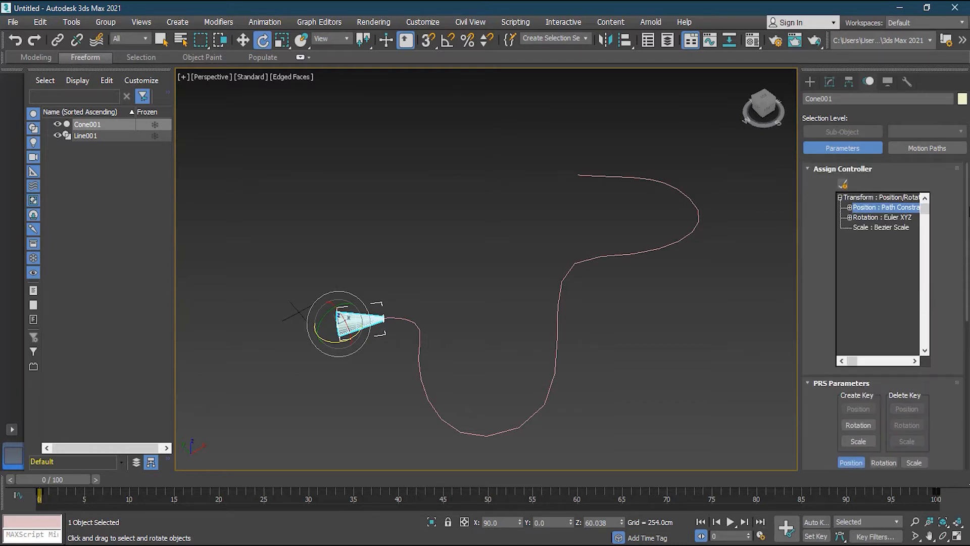
pyautogui.moveTo(56, 483)
pyautogui.mouseDown()
pyautogui.moveTo(859, 484)
pyautogui.moveTo(50, 483)
pyautogui.mouseUp()
pyautogui.press('e')
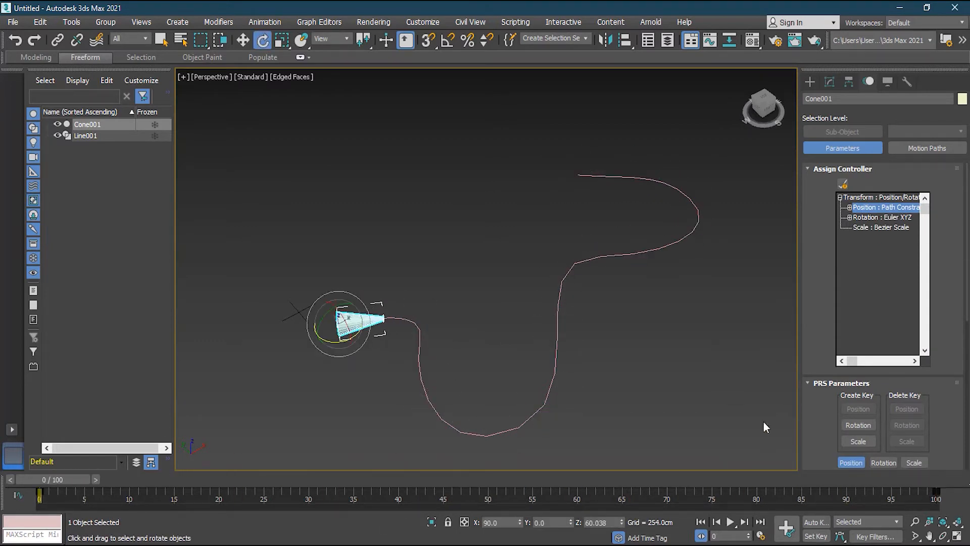
# Step: Inspect the line's controllers, try Position XYZ for the cone's Position track, and cancel the assignment
pyautogui.click(518, 429)
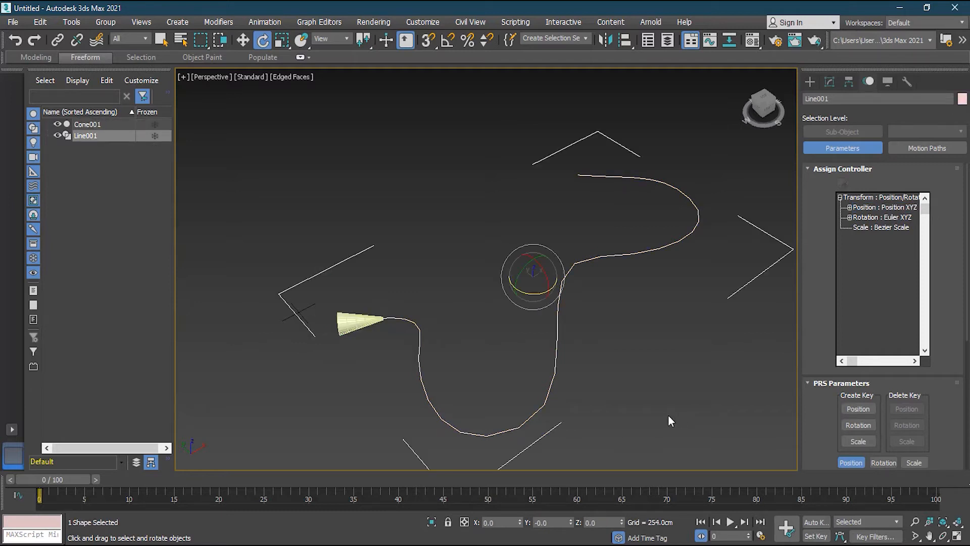
pyautogui.click(912, 198)
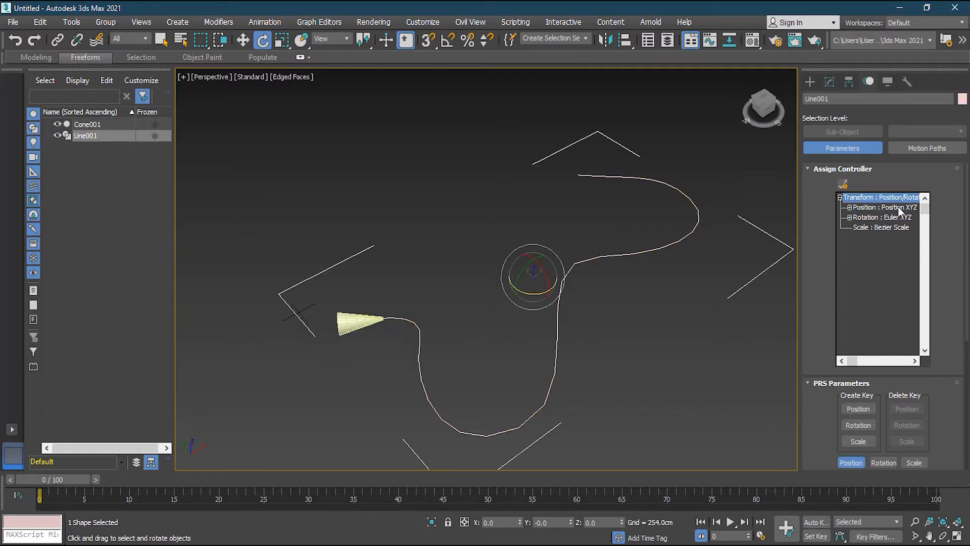
pyautogui.click(348, 336)
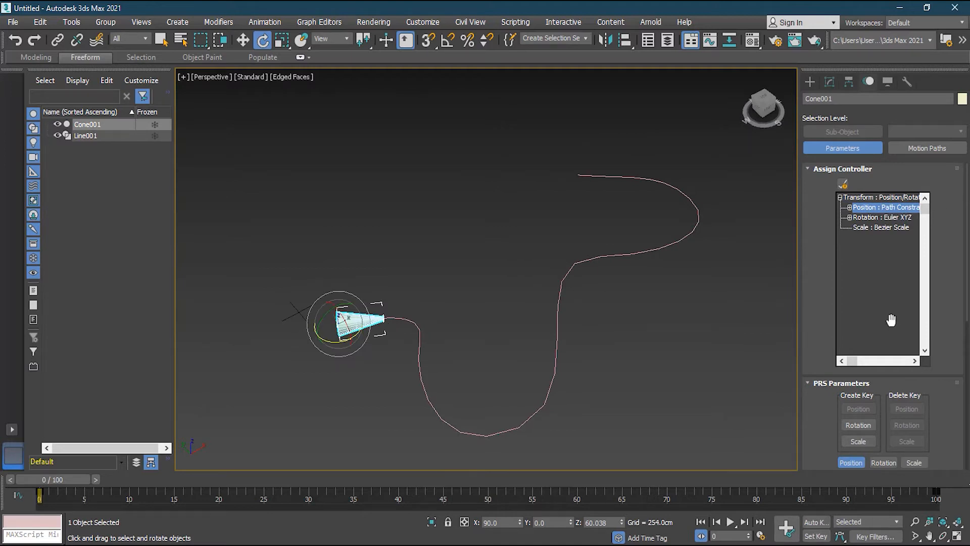
pyautogui.click(842, 183)
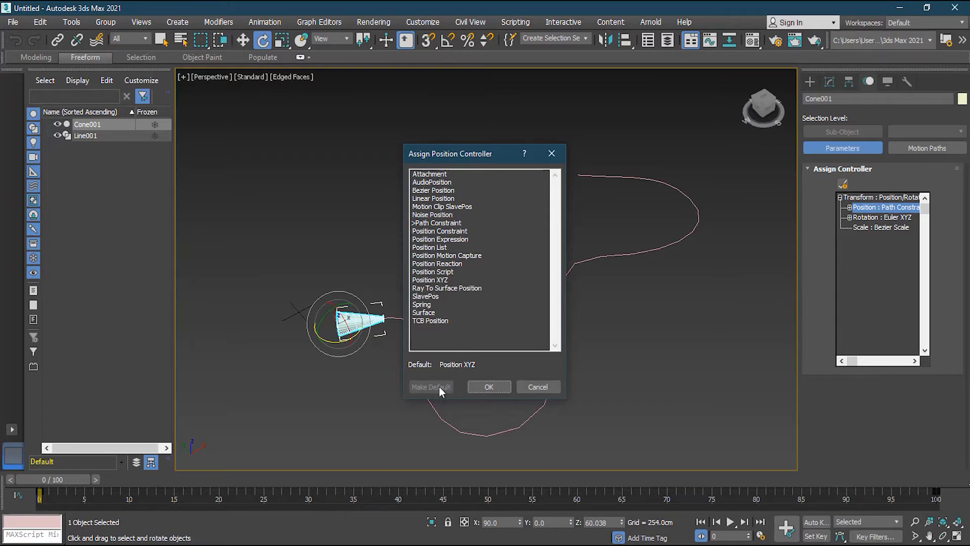
pyautogui.click(439, 280)
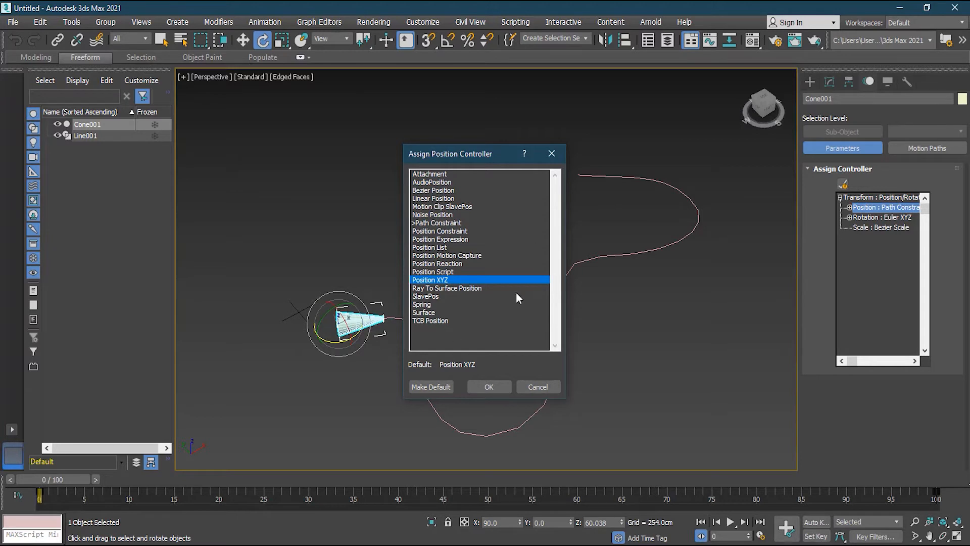
pyautogui.click(538, 387)
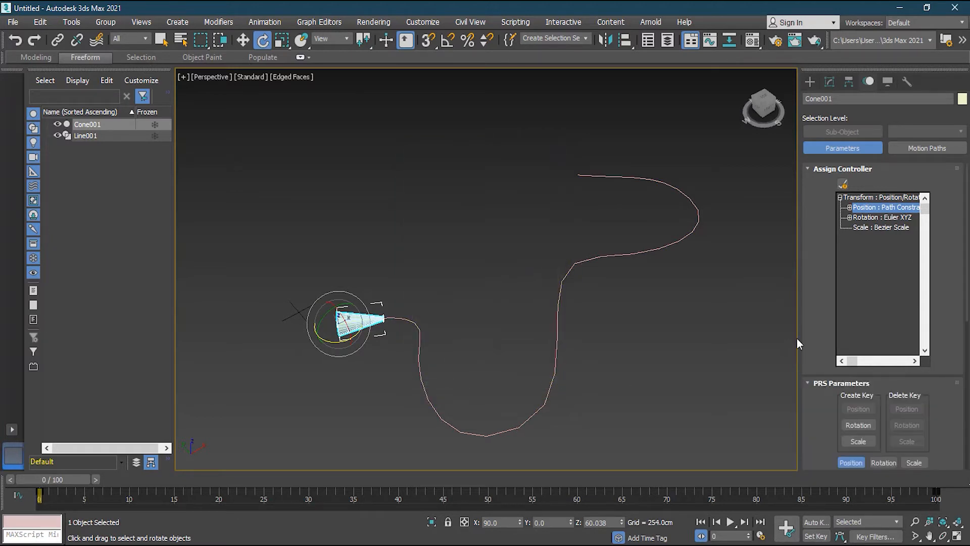
# Step: Create a targeted physical camera in the Front view, aimed straight down at the line with a target distance of about 5217 cm
pyautogui.click(592, 326)
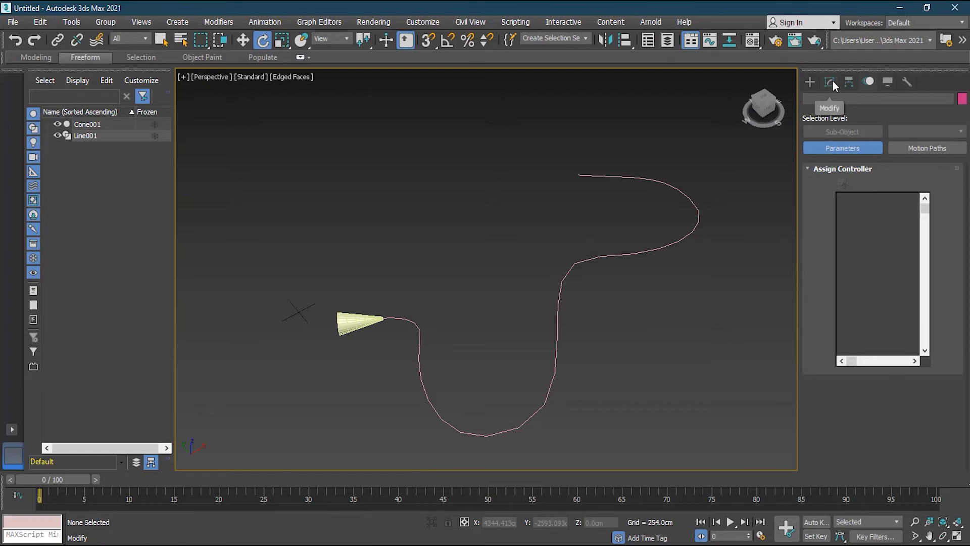
pyautogui.click(810, 81)
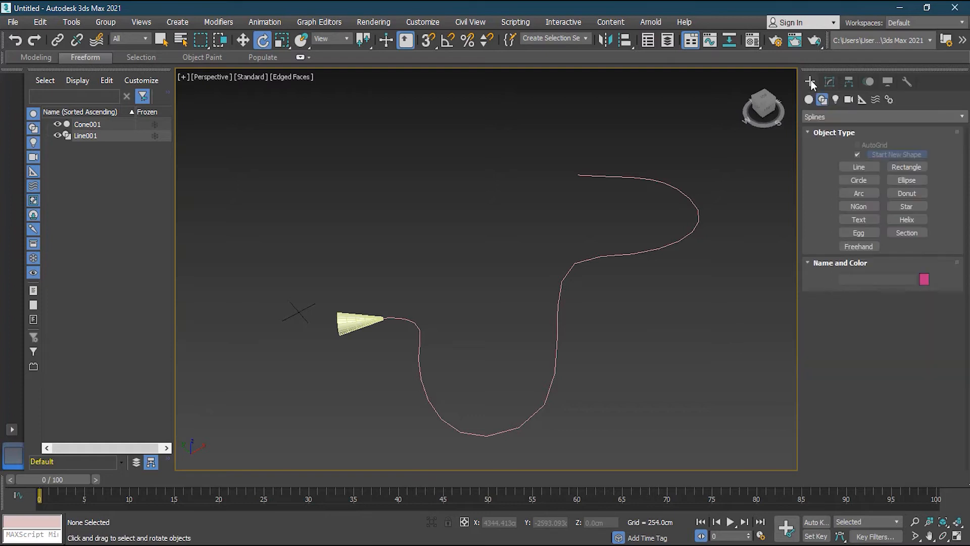
pyautogui.click(849, 100)
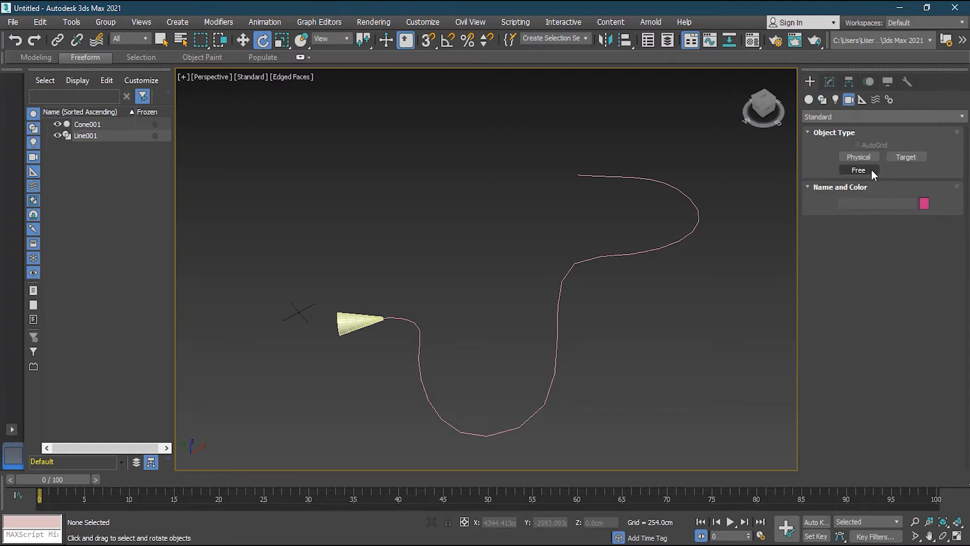
pyautogui.click(861, 156)
pyautogui.click(957, 537)
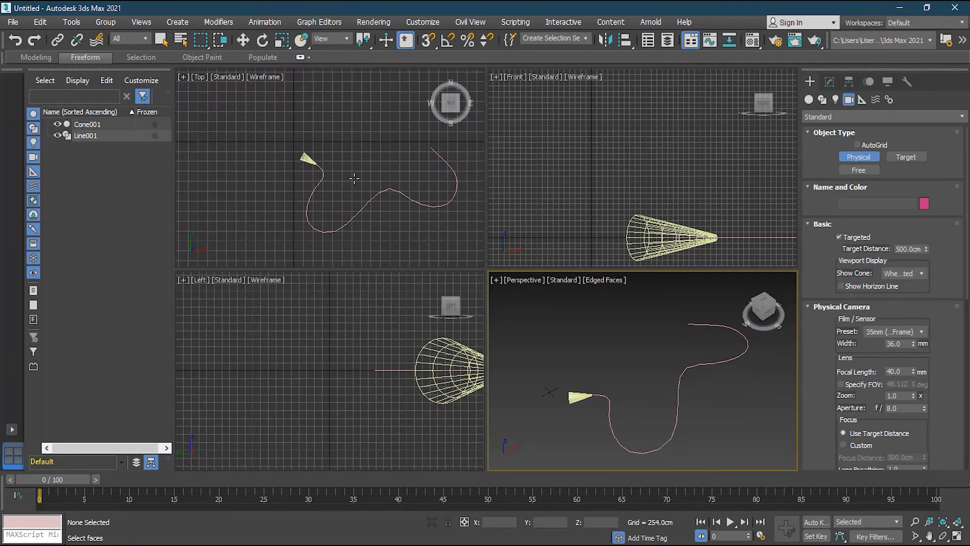
pyautogui.scroll(-9, 576, 186)
pyautogui.moveTo(691, 215); pyautogui.dragTo(671, 236, button='middle')
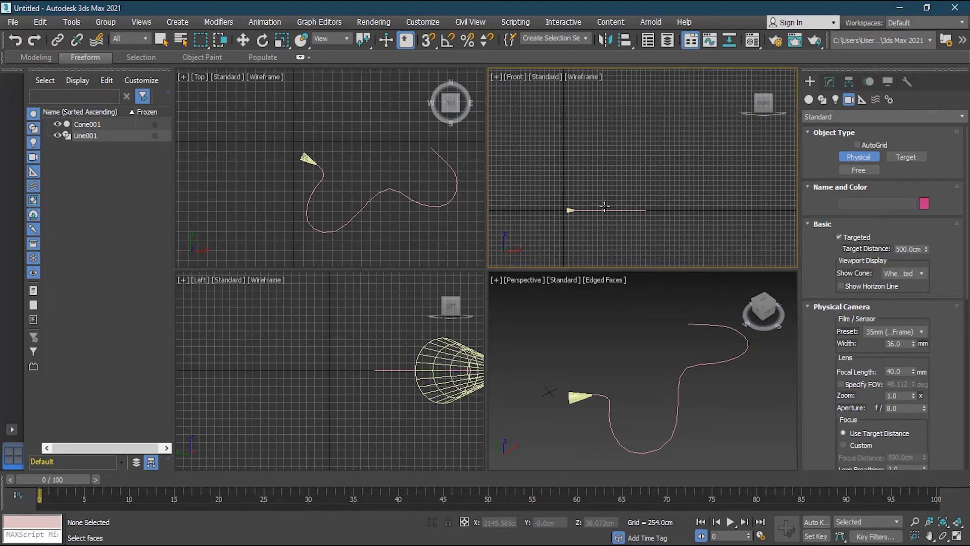
pyautogui.moveTo(605, 203); pyautogui.dragTo(603, 154)
pyautogui.hotkey('ctrl', 'z')
pyautogui.moveTo(613, 112); pyautogui.dragTo(610, 211)
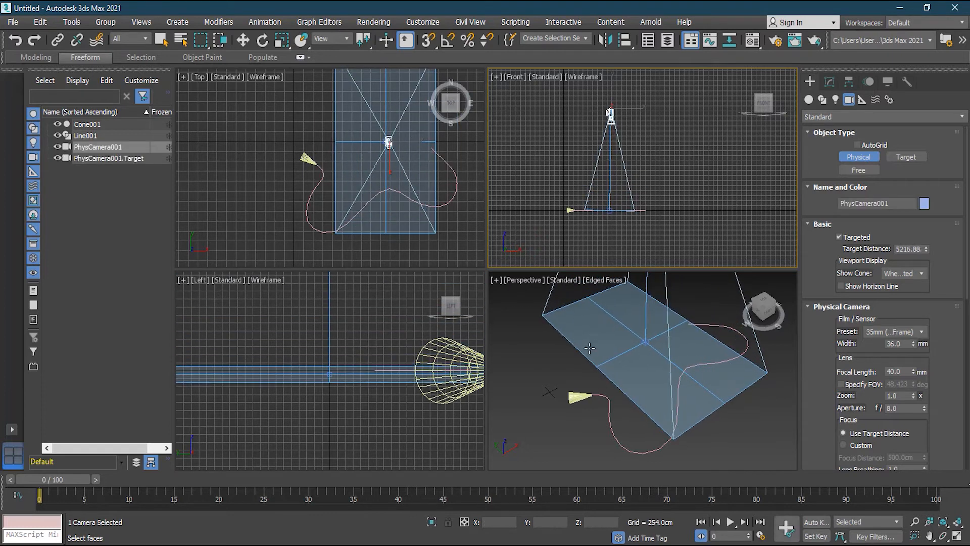
# Step: Show the physical camera's view in the Perspective viewport and move the camera in the Front view to about X 6812, Z 9497 cm
pyautogui.rightClick(586, 343)
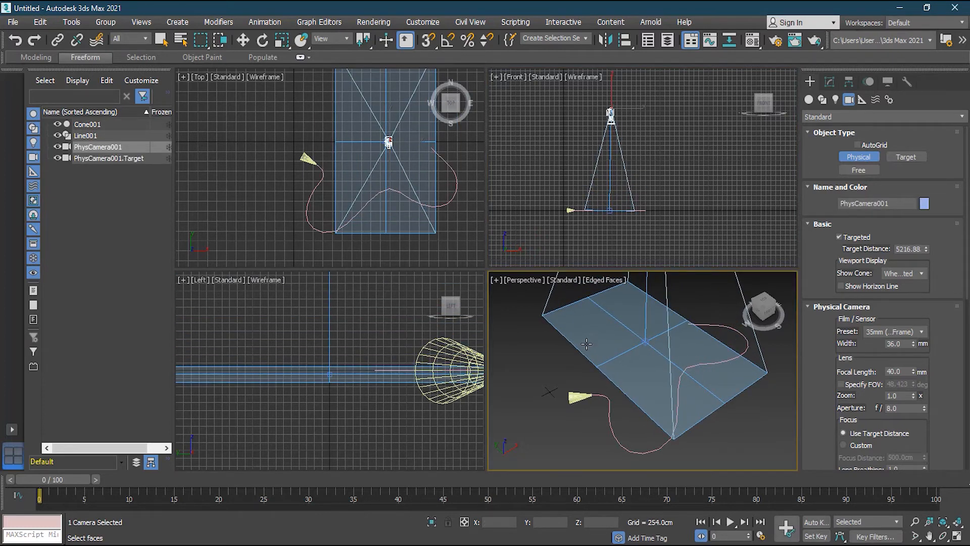
pyautogui.press('c')
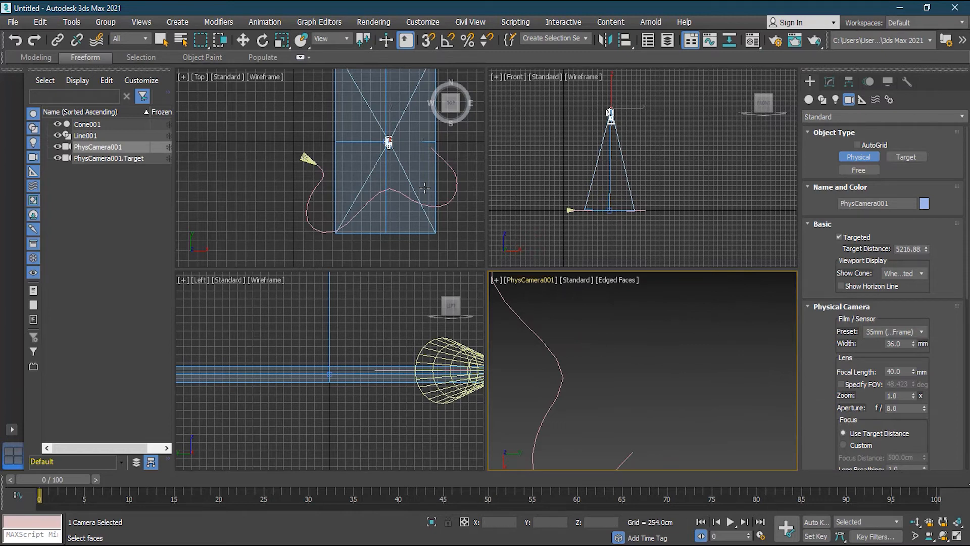
pyautogui.scroll(-3, 567, 155)
pyautogui.moveTo(566, 155); pyautogui.dragTo(586, 203, button='middle')
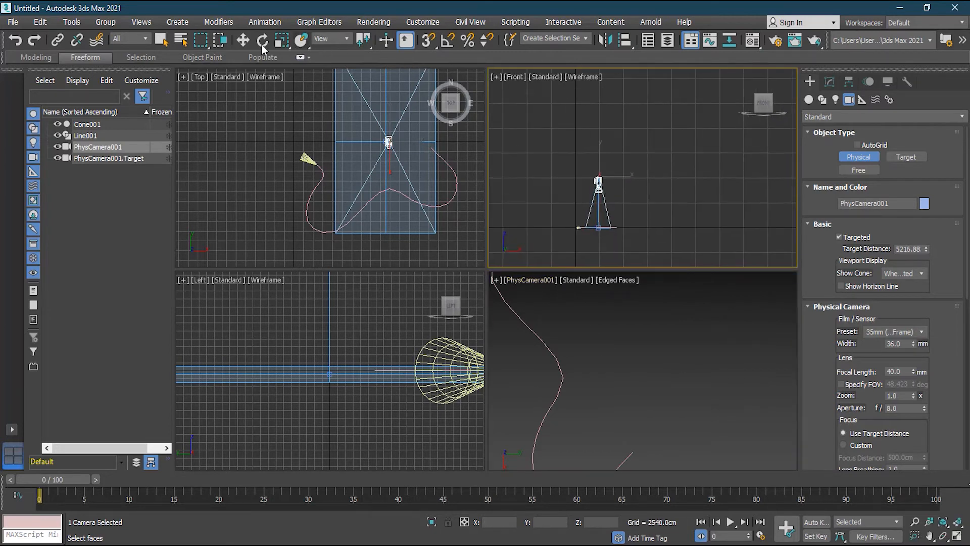
pyautogui.click(247, 44)
pyautogui.moveTo(596, 156); pyautogui.dragTo(662, 158)
# Step: Move the physical camera in the Top view to about X 330, Y -3958 cm
pyautogui.scroll(-5, 394, 212)
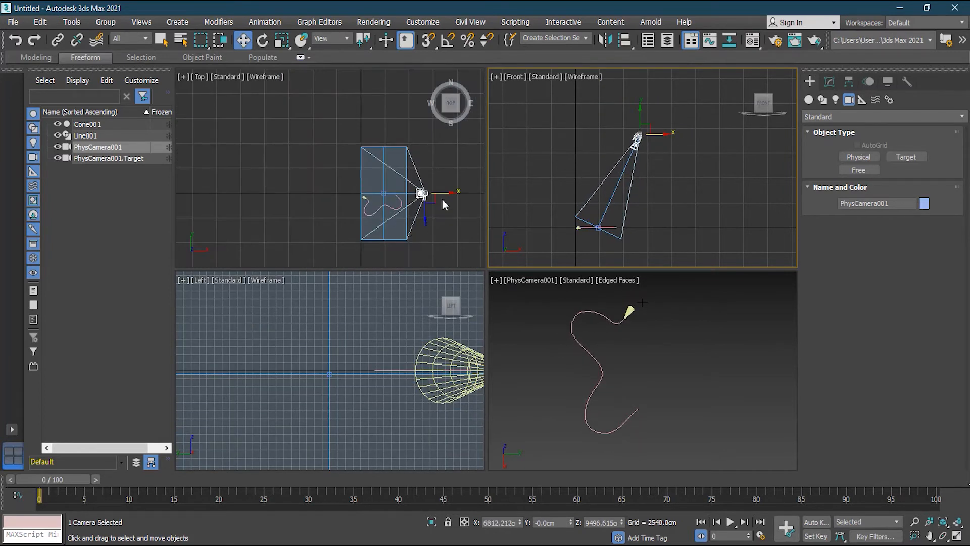
pyautogui.click(426, 220)
pyautogui.click(424, 231)
pyautogui.click(424, 194)
pyautogui.moveTo(427, 190); pyautogui.dragTo(373, 225)
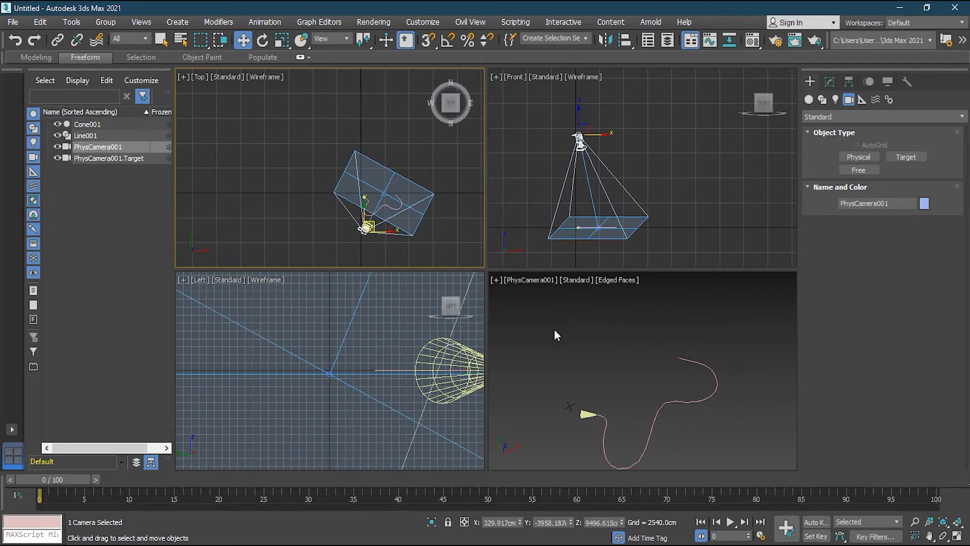
# Step: Pan, orbit and dolly the camera until the cone and the whole line fill the frame, and maximize the camera viewport
pyautogui.moveTo(595, 359); pyautogui.dragTo(591, 319, button='middle')
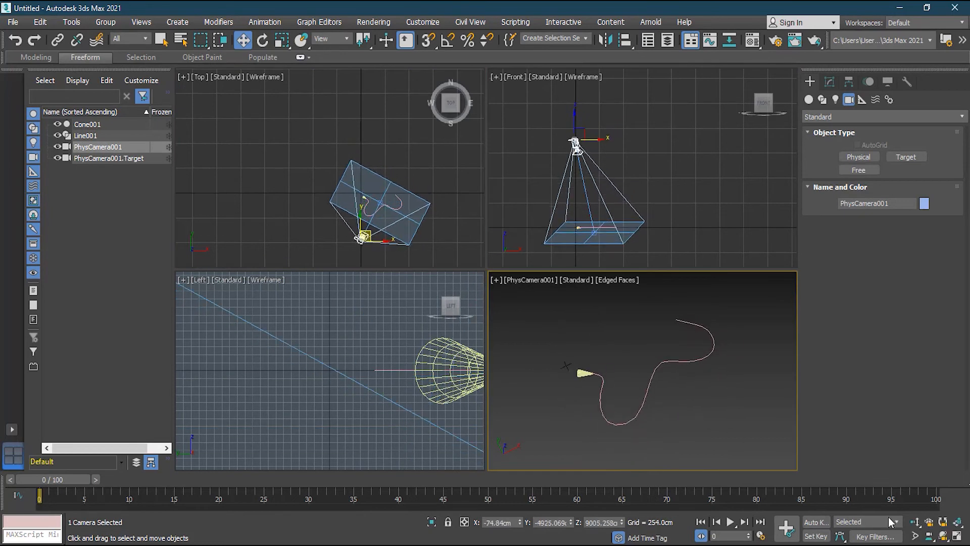
pyautogui.click(942, 535)
pyautogui.moveTo(576, 390); pyautogui.dragTo(623, 368)
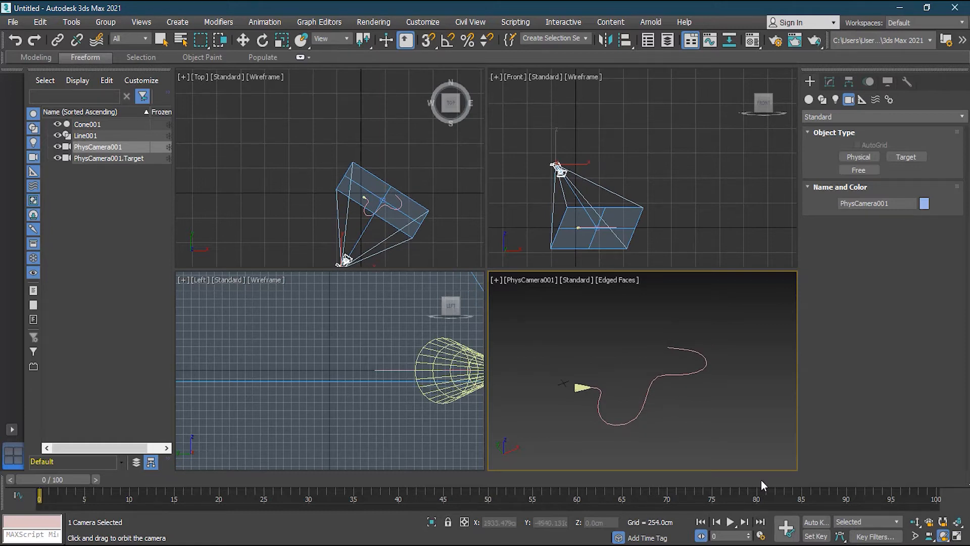
pyautogui.press('w')
pyautogui.click(916, 521)
pyautogui.moveTo(678, 447); pyautogui.dragTo(665, 396)
pyautogui.click(956, 537)
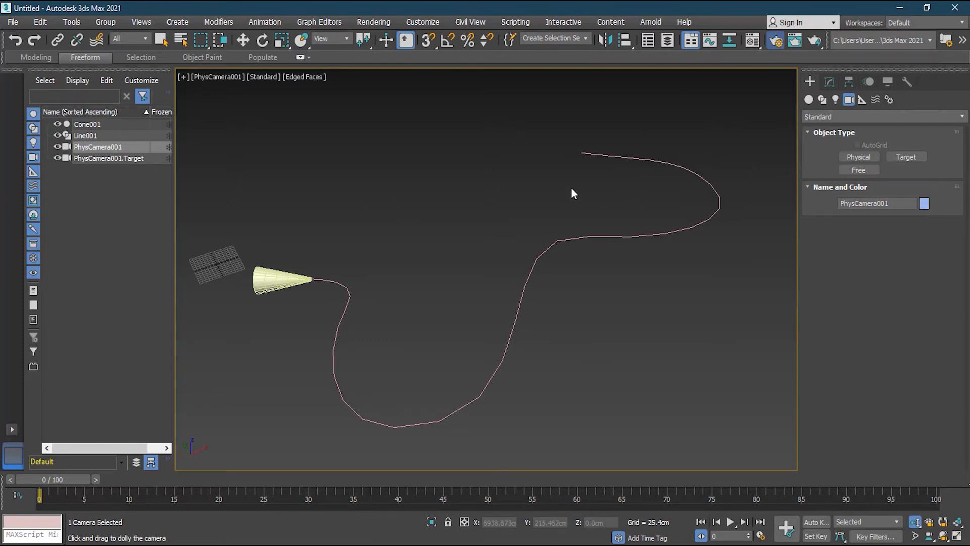
# Step: Preview the cone's movement in the camera view up to frame 28
pyautogui.press('F10')
pyautogui.click(371, 26)
pyautogui.click(244, 40)
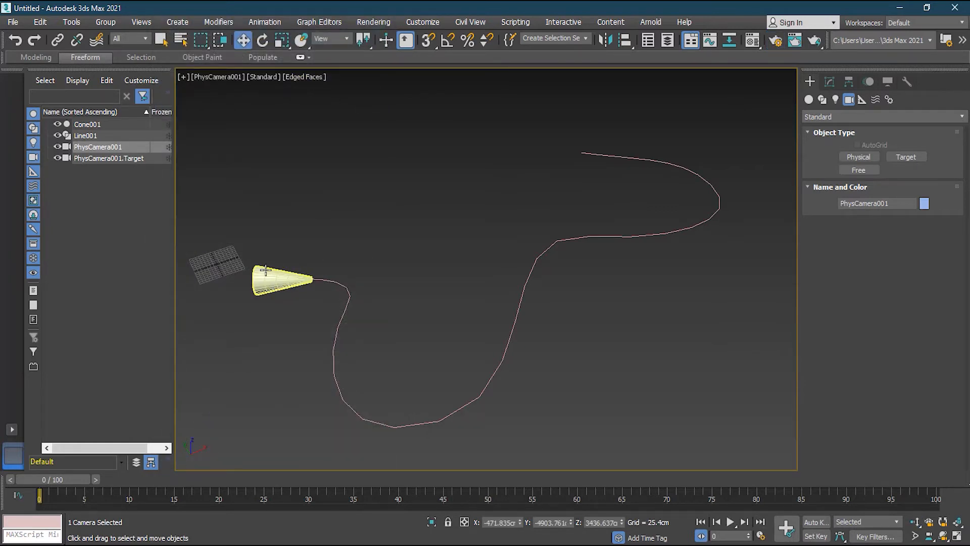
pyautogui.moveTo(84, 479); pyautogui.dragTo(307, 481)
pyautogui.press('w')
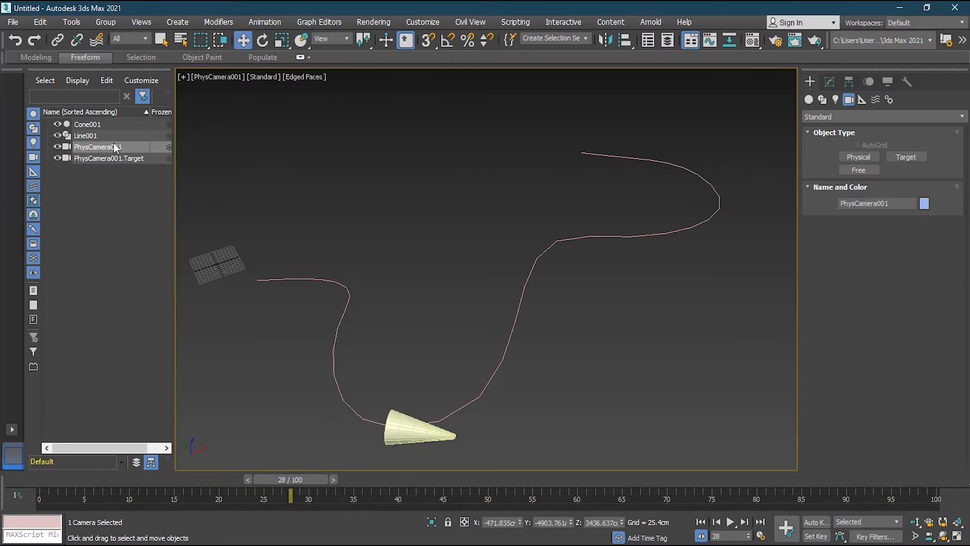
# Step: Show the physical camera's parameters and switch its viewport to ActiveShade using Arnold
pyautogui.click(831, 80)
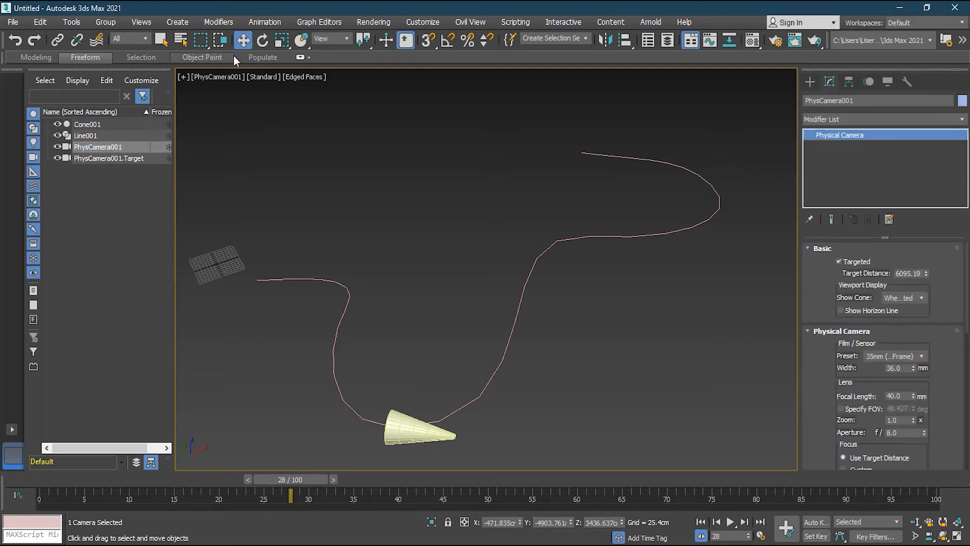
pyautogui.click(257, 76)
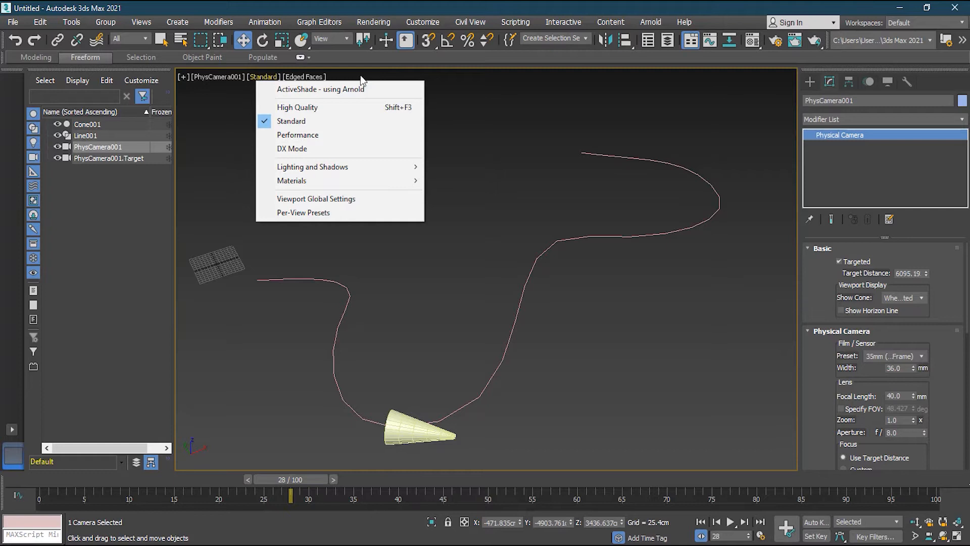
pyautogui.click(310, 93)
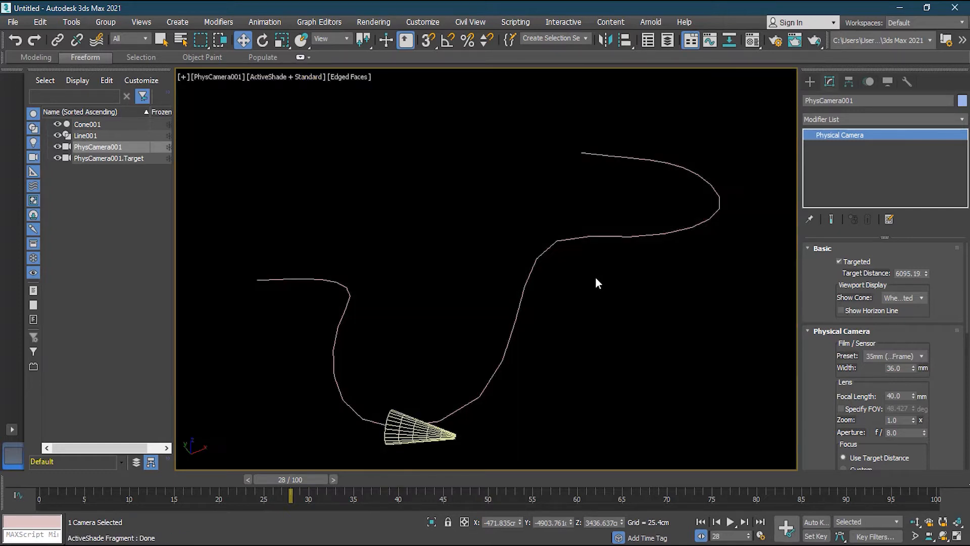
# Step: Enable motion blur on the physical camera and set its shutter duration to 0.2 frames
pyautogui.scroll(-5, 966, 352)
pyautogui.moveTo(969, 373); pyautogui.dragTo(969, 458)
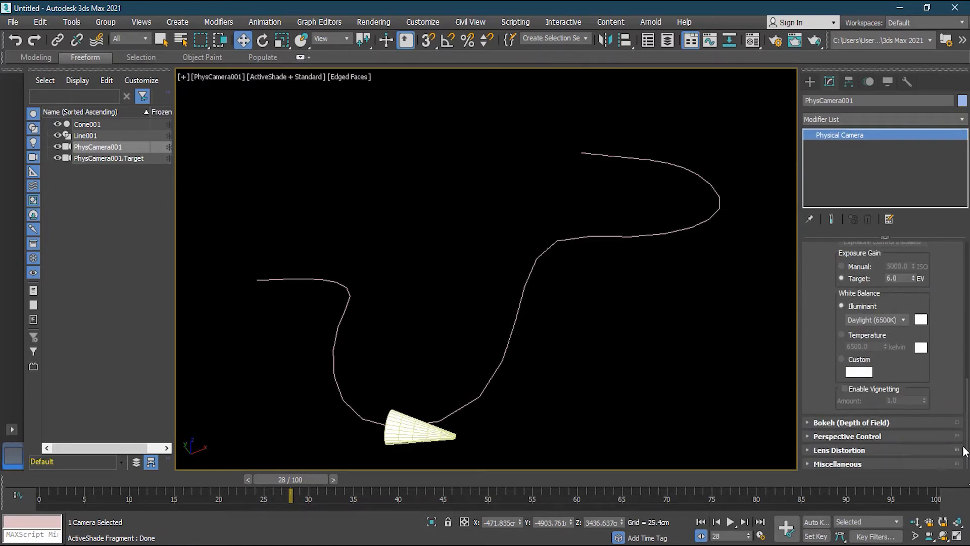
pyautogui.click(893, 423)
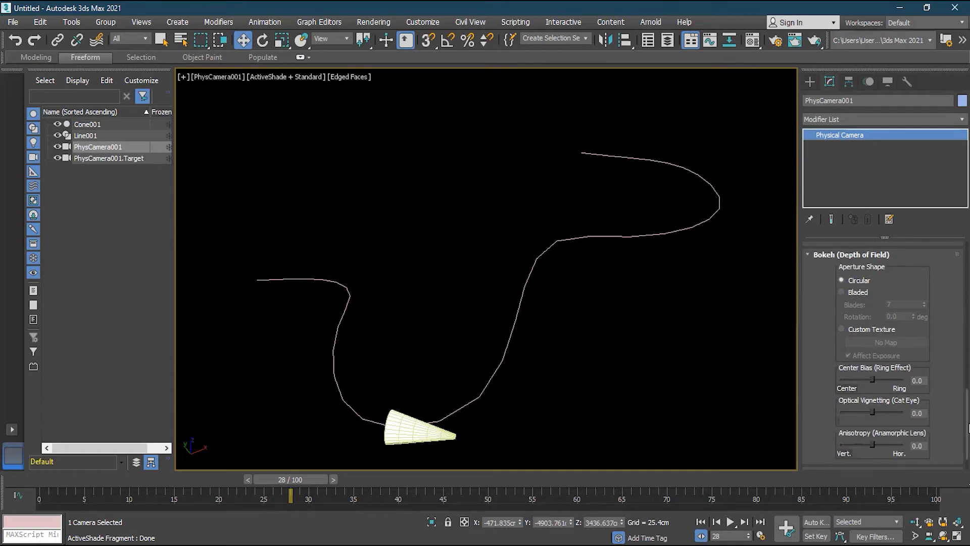
pyautogui.moveTo(969, 421); pyautogui.dragTo(969, 300)
pyautogui.click(872, 460)
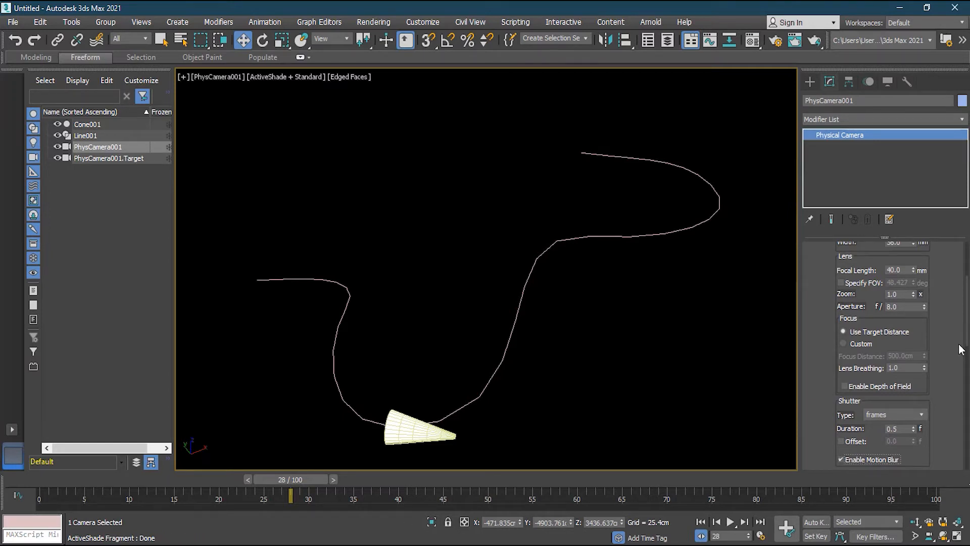
pyautogui.moveTo(965, 334); pyautogui.dragTo(966, 340)
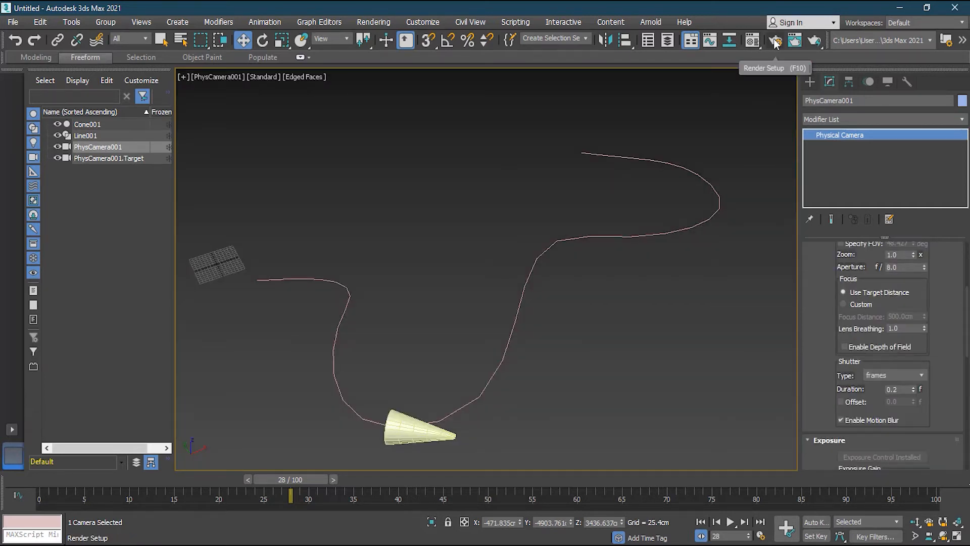
# Step: Render frame 28 from the physical camera with Arnold and reposition the rendered frame window to view the cone
pyautogui.click(776, 42)
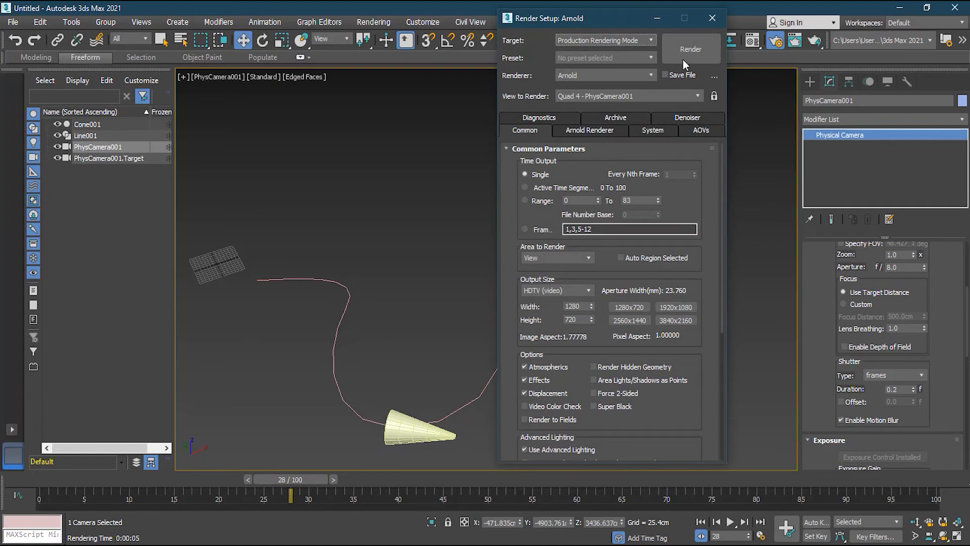
pyautogui.click(685, 54)
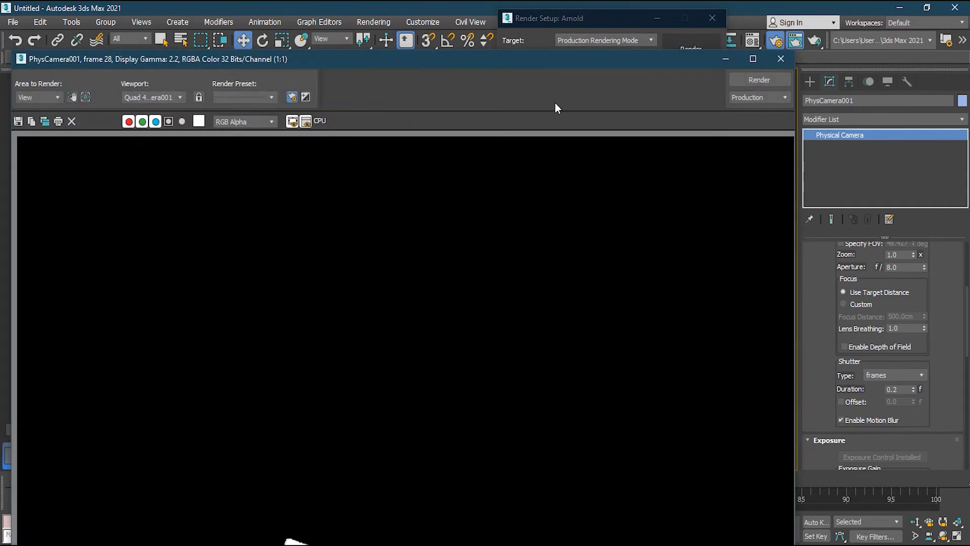
pyautogui.moveTo(484, 58); pyautogui.dragTo(492, 9)
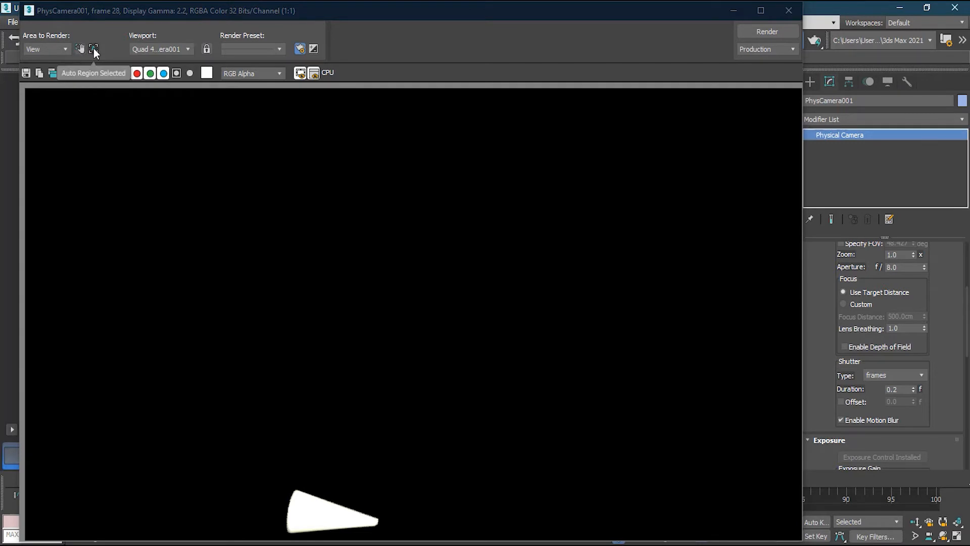
# Step: Restrict the render area to a small region enclosing the cone
pyautogui.click(75, 47)
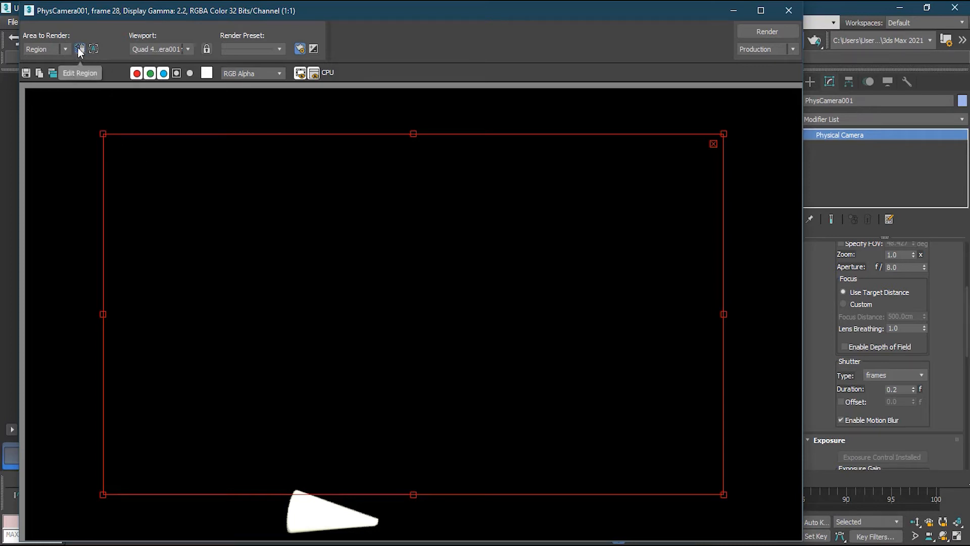
pyautogui.moveTo(102, 134); pyautogui.dragTo(444, 353)
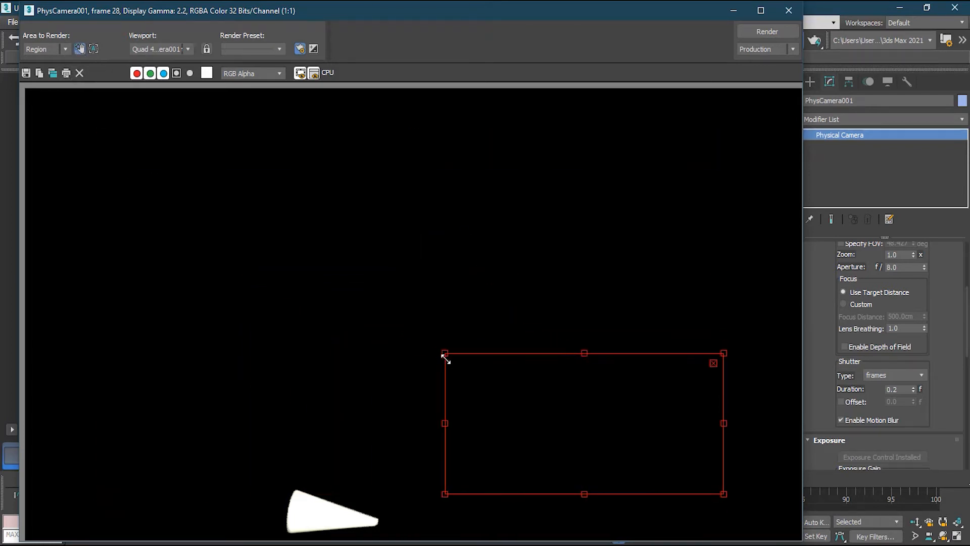
pyautogui.moveTo(637, 426); pyautogui.dragTo(330, 511)
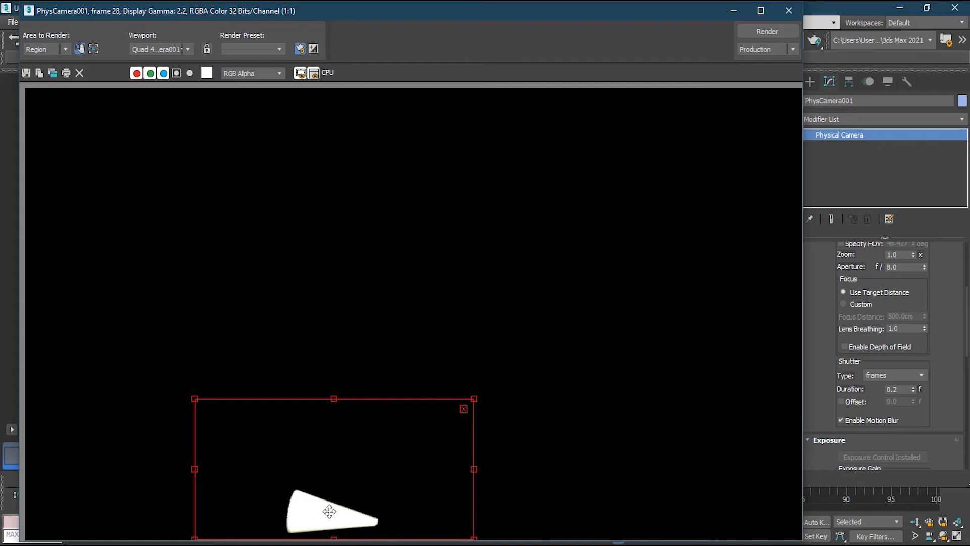
pyautogui.moveTo(474, 399); pyautogui.dragTo(455, 448)
# Step: Set the camera's shutter duration to 0.5 frames and render the cone region again
pyautogui.click(895, 389)
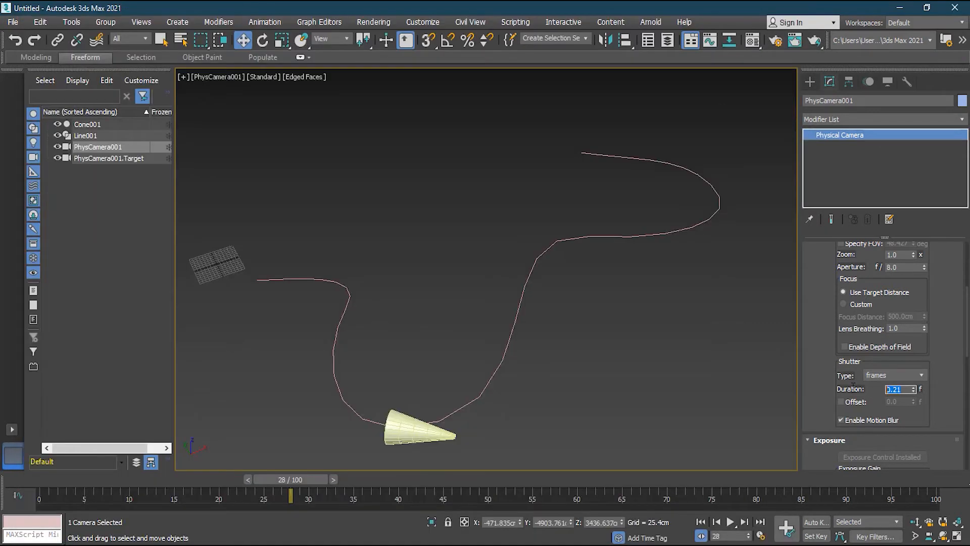
pyautogui.write('.5')
pyautogui.click(778, 39)
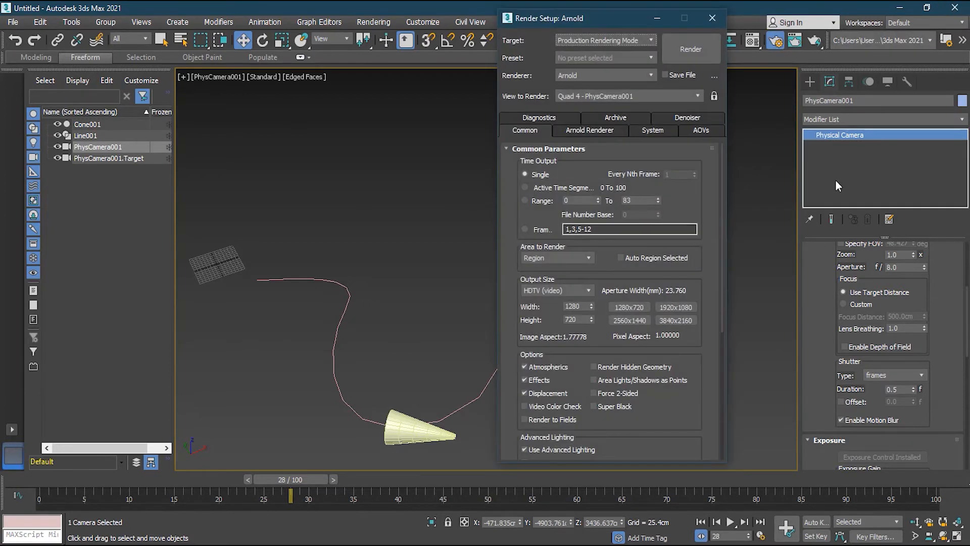
pyautogui.click(702, 49)
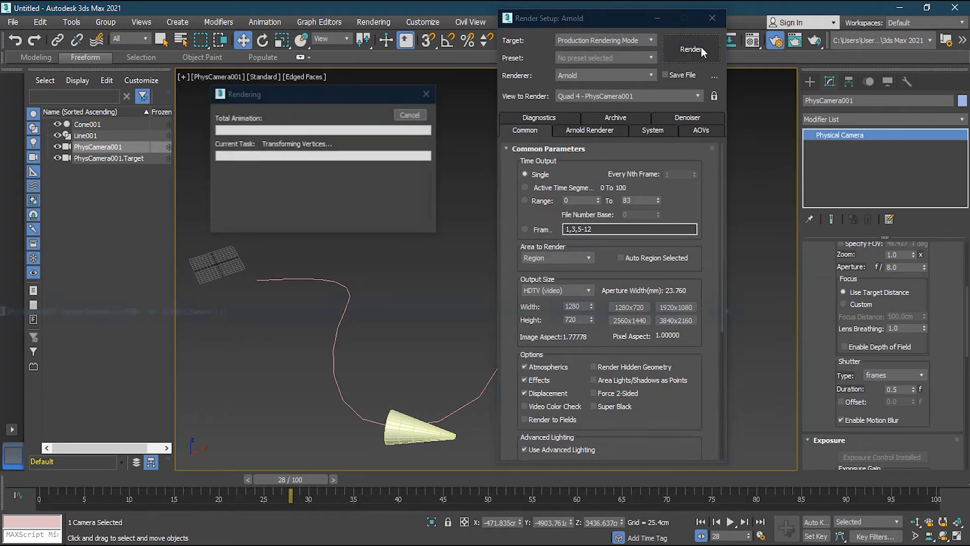
pyautogui.moveTo(447, 301); pyautogui.dragTo(496, 30)
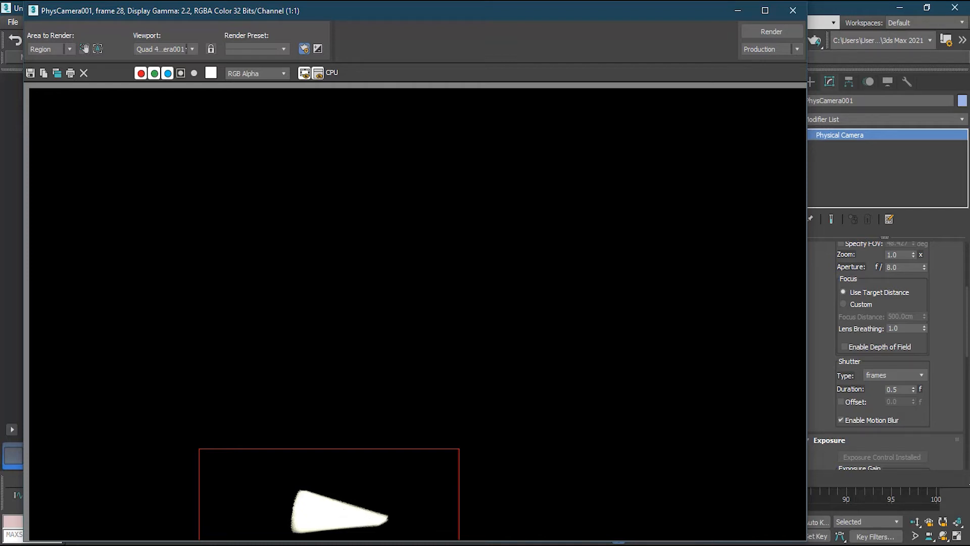
# Step: Render the cone region with shutter durations of 1 frame and 10 frames to compare the motion blur
pyautogui.doubleClick(893, 389)
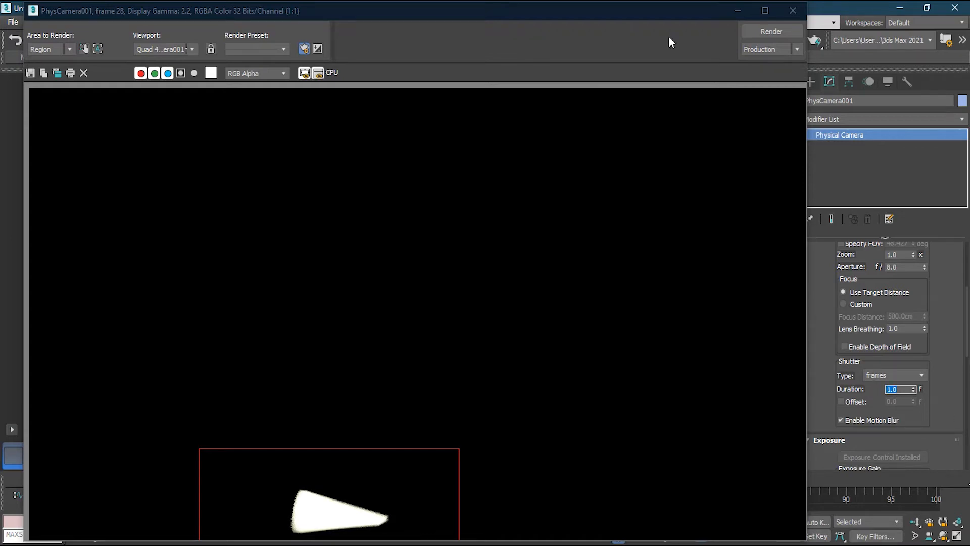
pyautogui.click(822, 40)
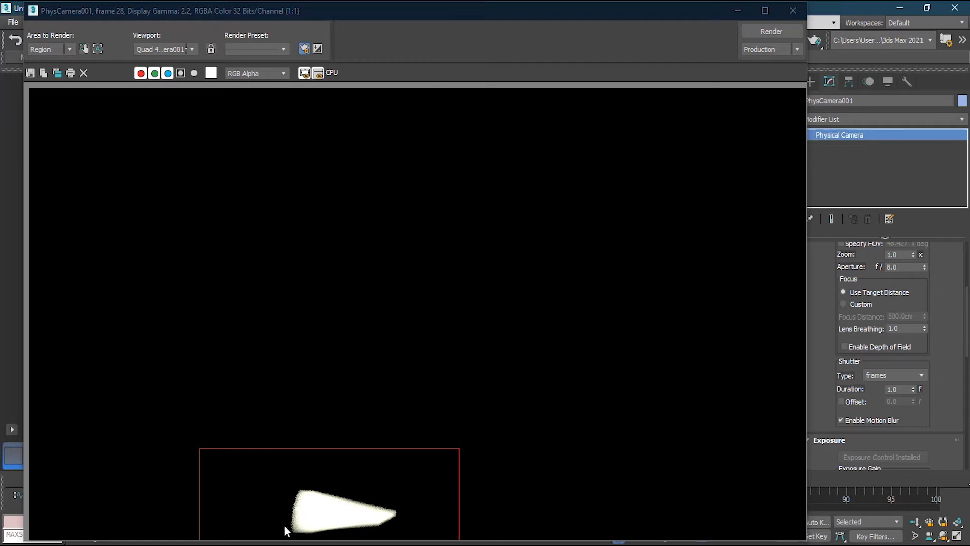
pyautogui.doubleClick(892, 390)
pyautogui.click(759, 34)
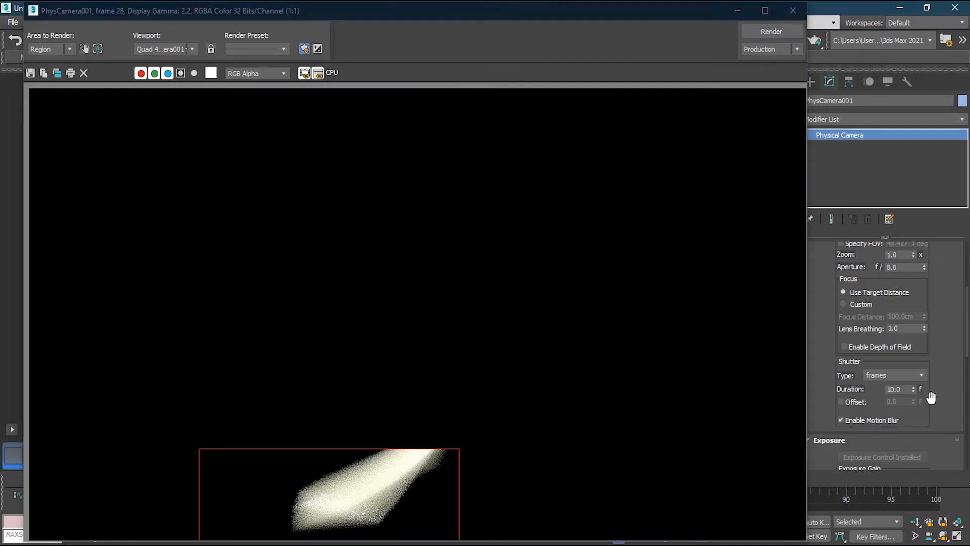
# Step: Set the shutter duration to 2 frames, render the cone region, and close the rendered frame and Render Setup
pyautogui.moveTo(909, 387); pyautogui.dragTo(853, 390)
pyautogui.click(771, 30)
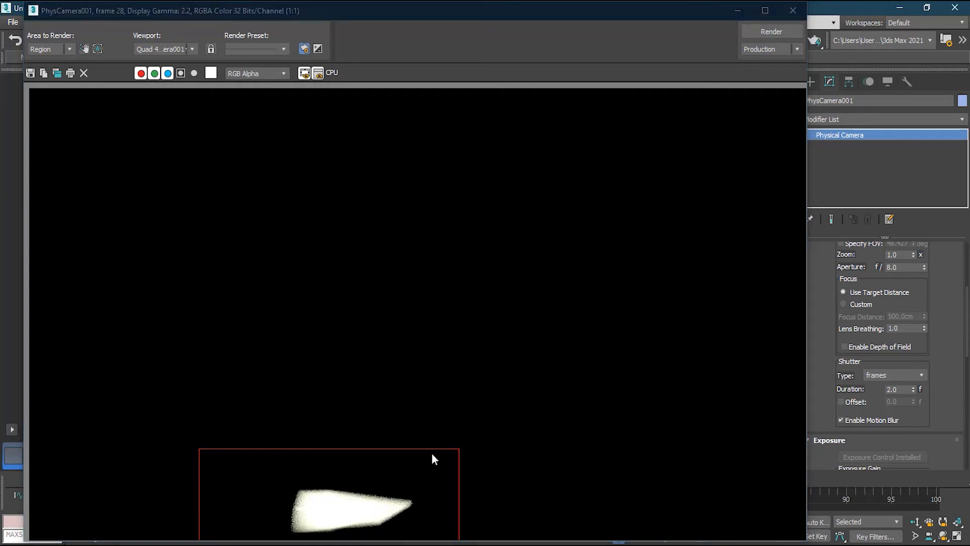
pyautogui.click(791, 11)
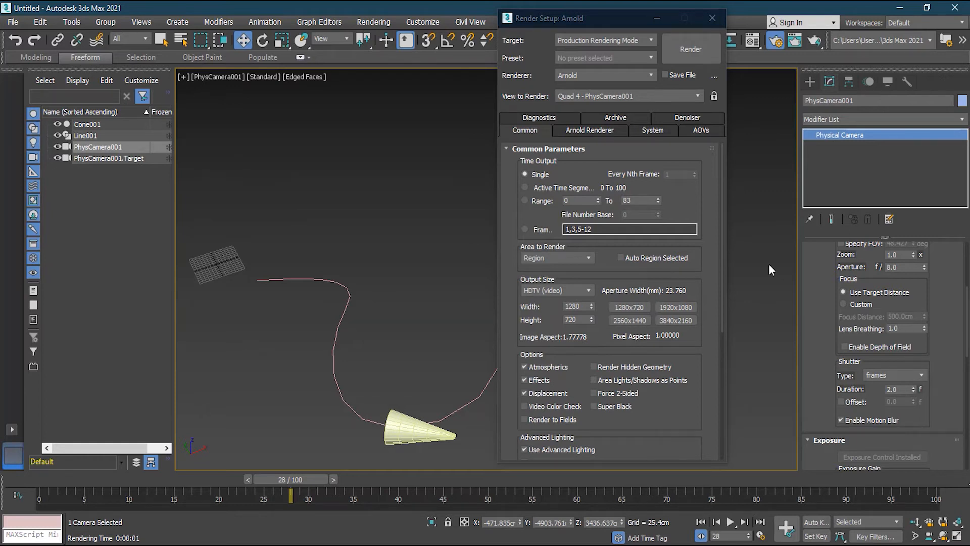
pyautogui.click(711, 18)
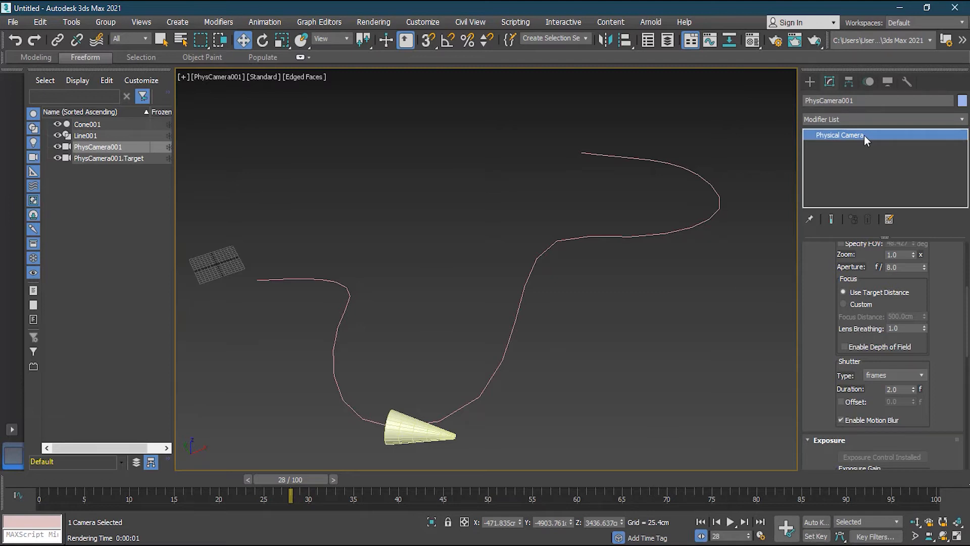
# Step: Delete the physical camera, preview the cone's movement along the line to frame 35, and return to frame 0
pyautogui.press('Delete')
pyautogui.moveTo(290, 480); pyautogui.dragTo(47, 482)
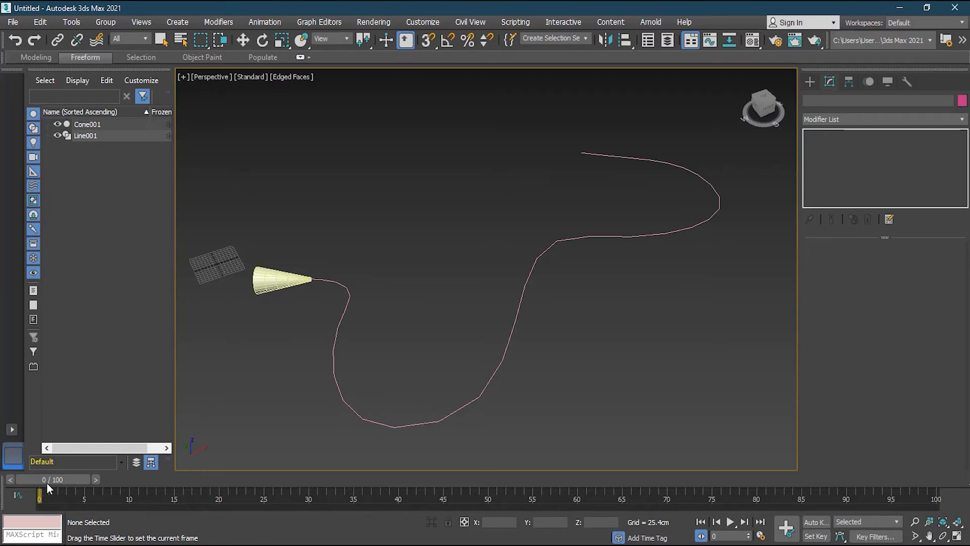
pyautogui.moveTo(46, 483); pyautogui.dragTo(353, 487)
pyautogui.press('w')
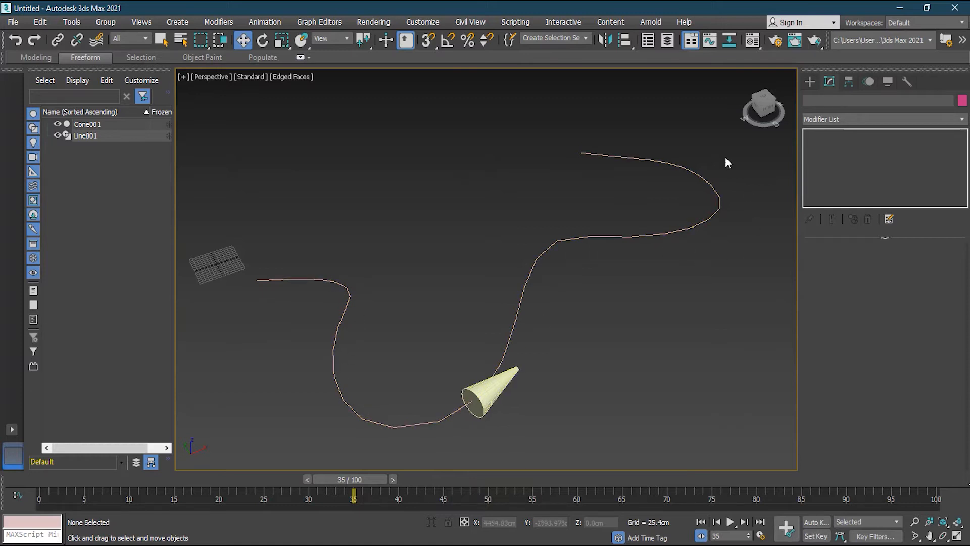
pyautogui.moveTo(374, 484); pyautogui.dragTo(54, 489)
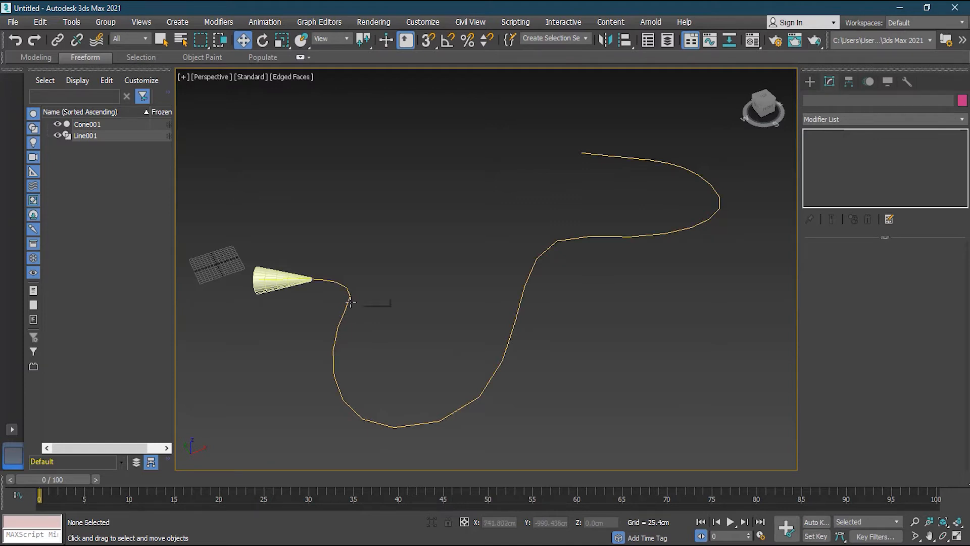
# Step: Snapshot the animated cone over frames 0 to 100 with 25 copies, cloned as instances
pyautogui.click(269, 285)
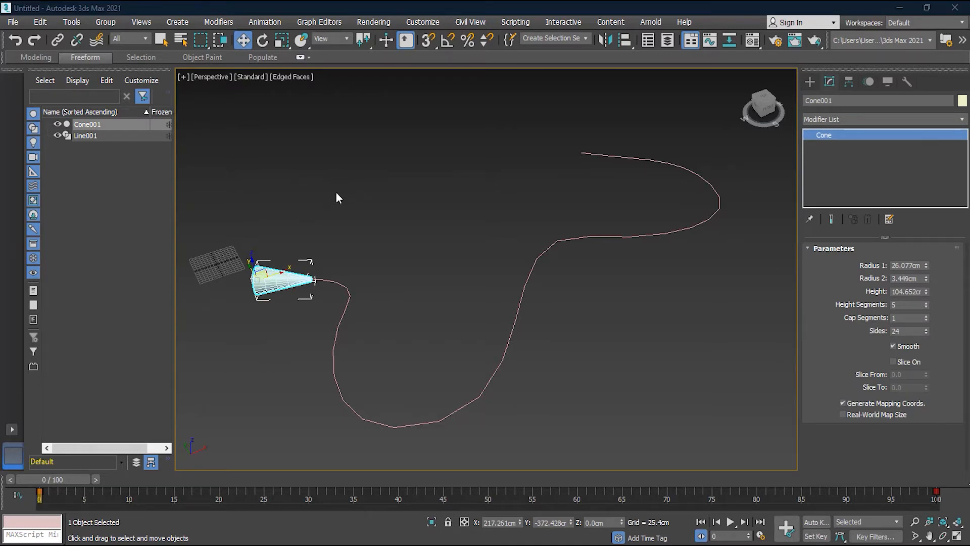
pyautogui.click(71, 22)
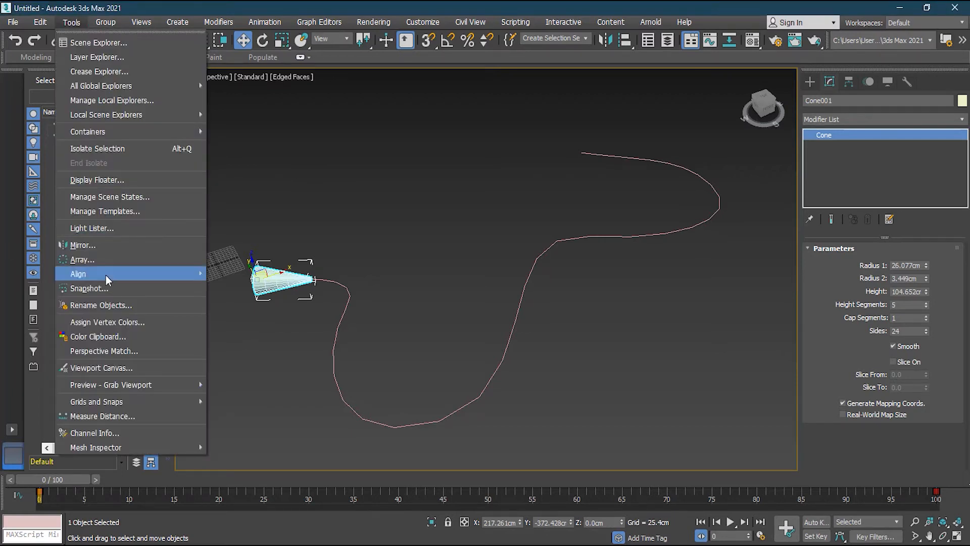
pyautogui.click(101, 289)
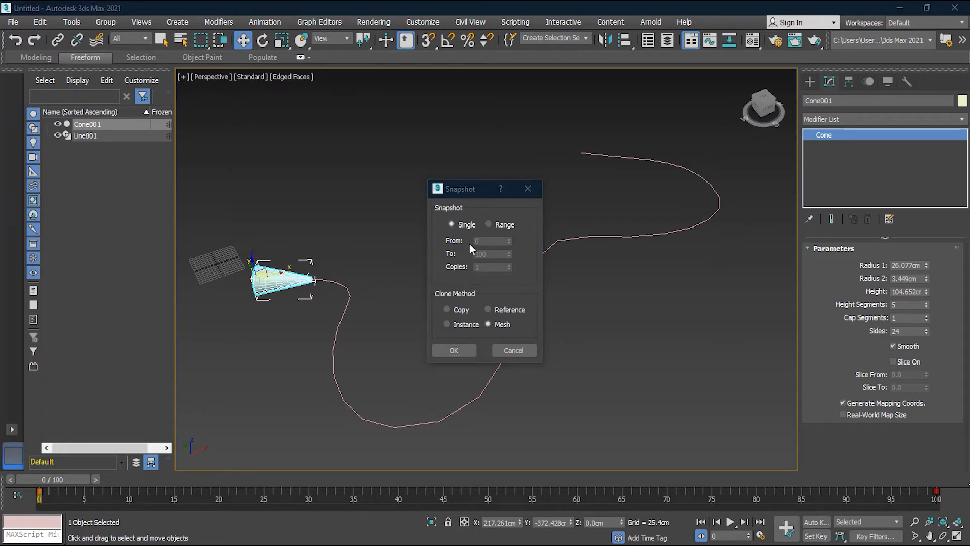
pyautogui.moveTo(464, 195); pyautogui.dragTo(604, 235)
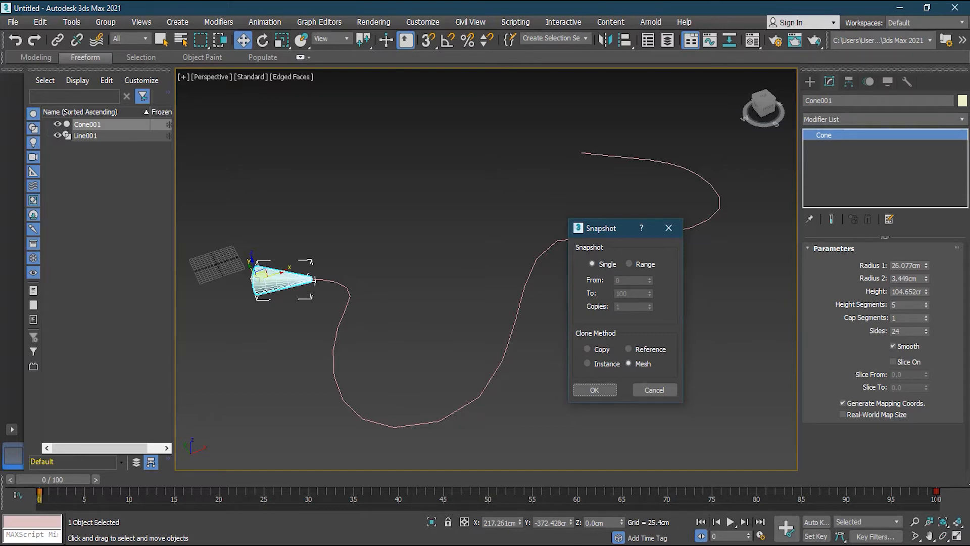
pyautogui.click(629, 264)
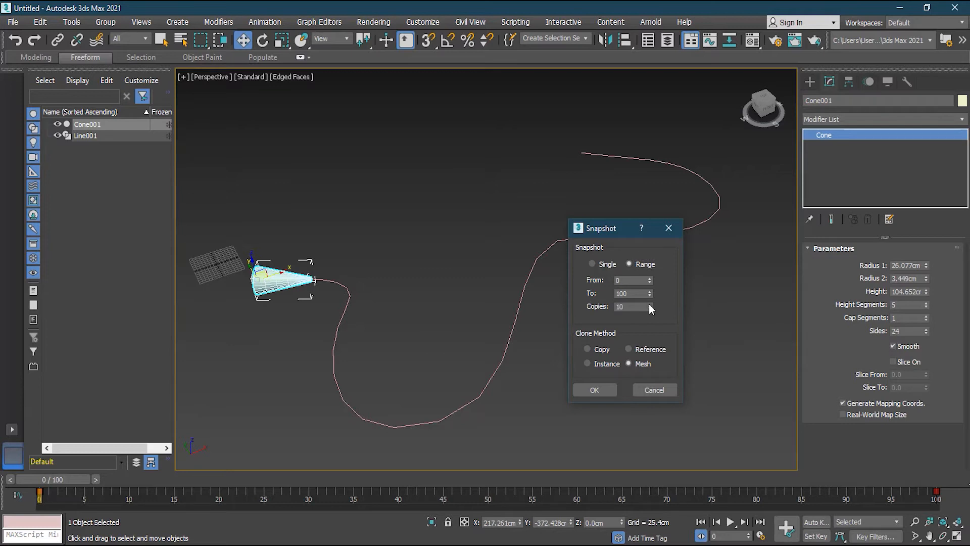
pyautogui.doubleClick(638, 307)
pyautogui.write('25')
pyautogui.click(607, 365)
pyautogui.click(595, 390)
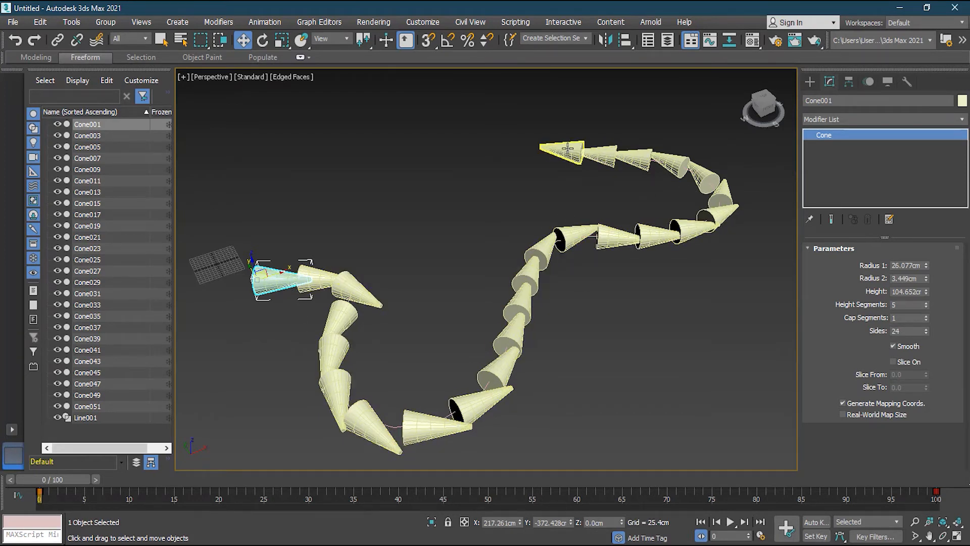
# Step: Preview the original cone moving through the copies up to frame 26 and return to frame 0
pyautogui.moveTo(72, 481); pyautogui.dragTo(281, 483)
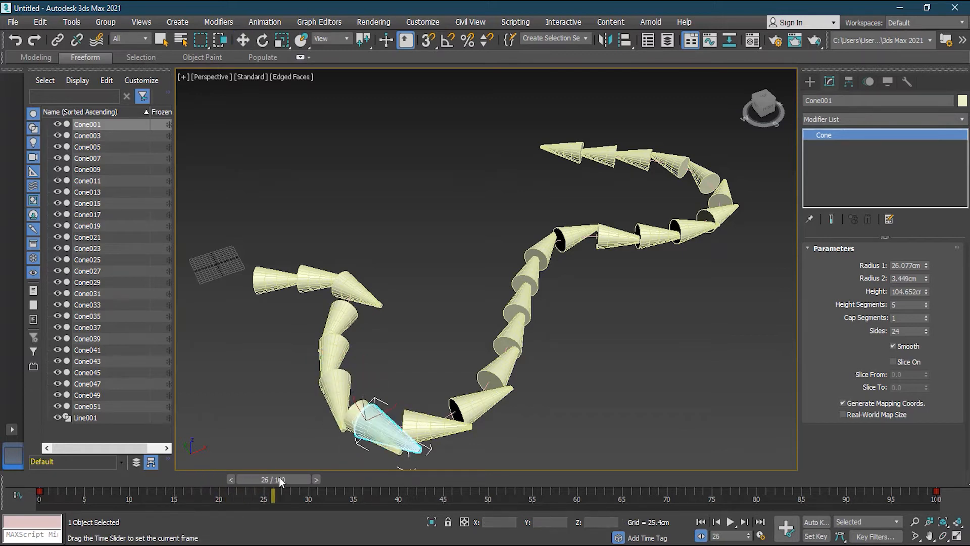
pyautogui.press('w')
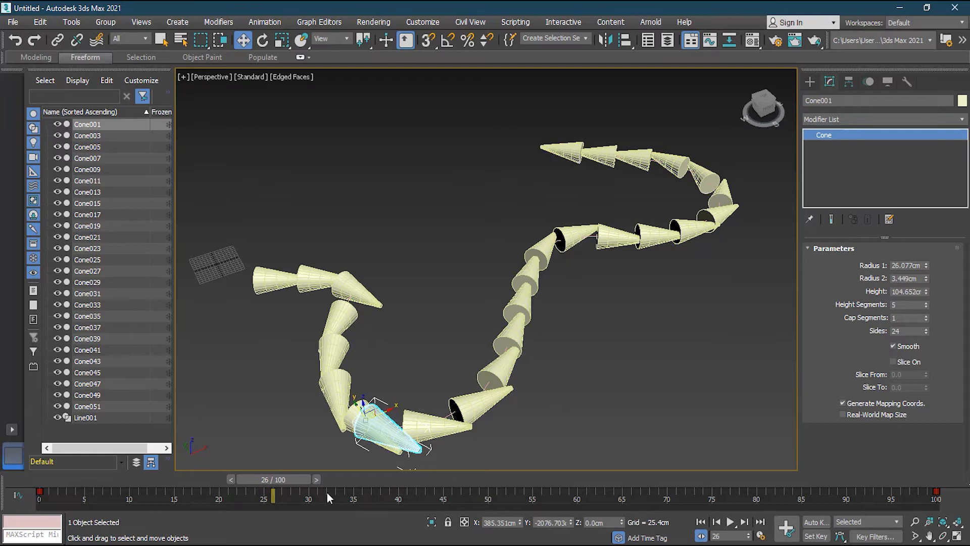
pyautogui.moveTo(290, 478); pyautogui.dragTo(39, 499)
pyautogui.press('w')
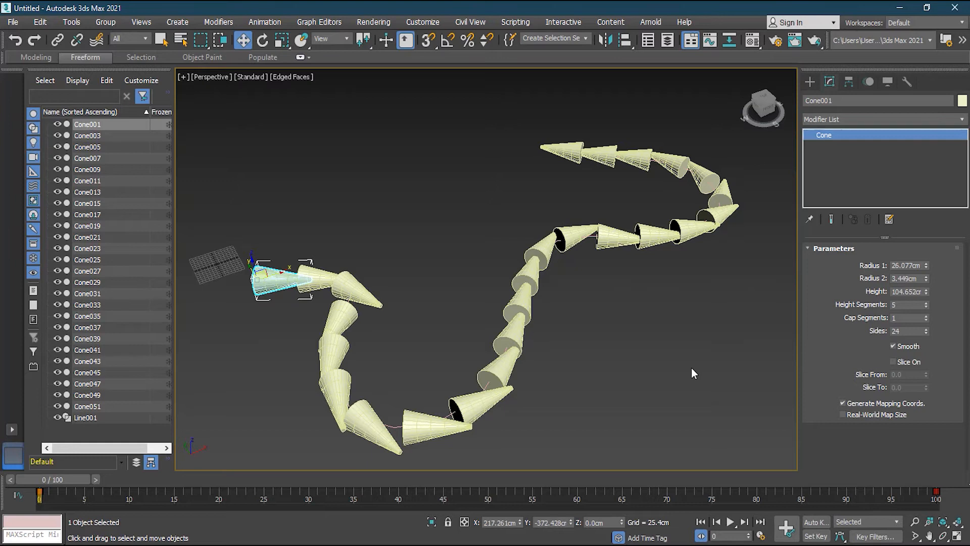
# Step: Delete the original cone and all of its snapshot copies, keeping only the path line
pyautogui.click(107, 406)
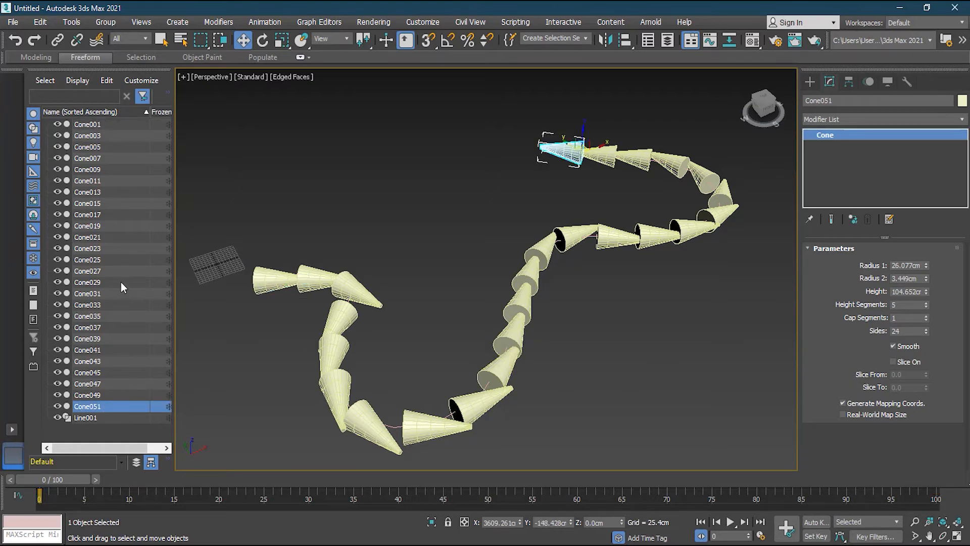
pyautogui.keyDown('shift'); pyautogui.click(99, 124); pyautogui.keyUp('shift')
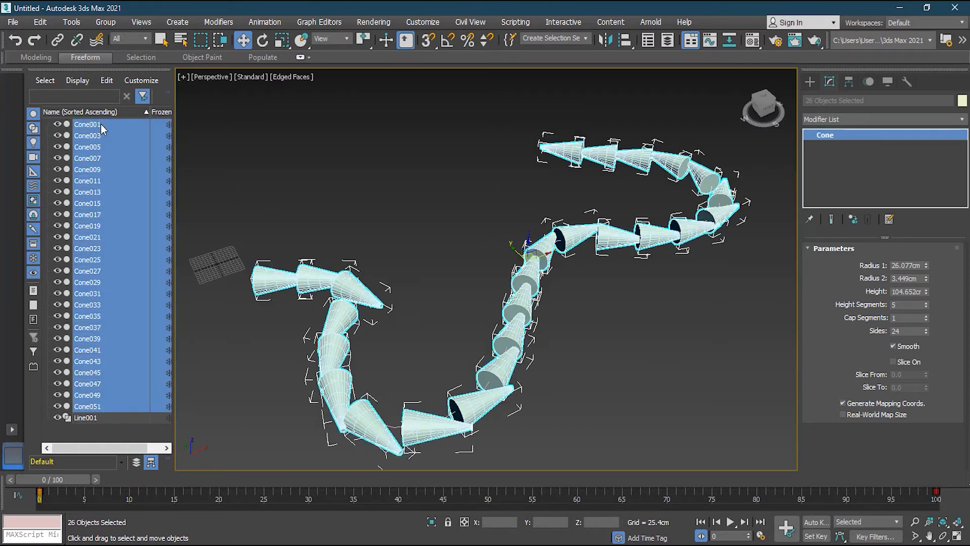
pyautogui.press('Delete')
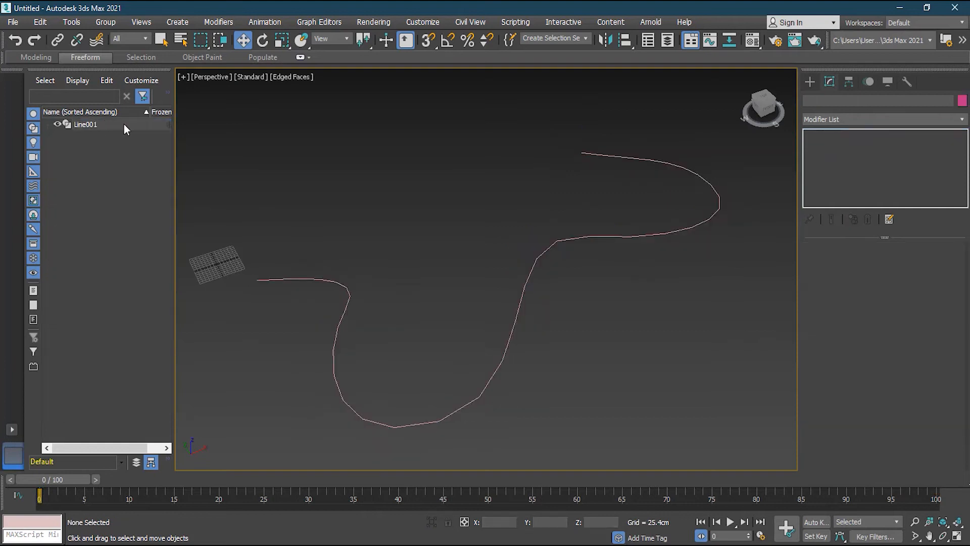
# Step: Draw a rectangle spline about 209 cm long and 102 cm wide in the Top view, with a corner radius of about 29.5 cm
pyautogui.click(957, 537)
pyautogui.scroll(6, 378, 197)
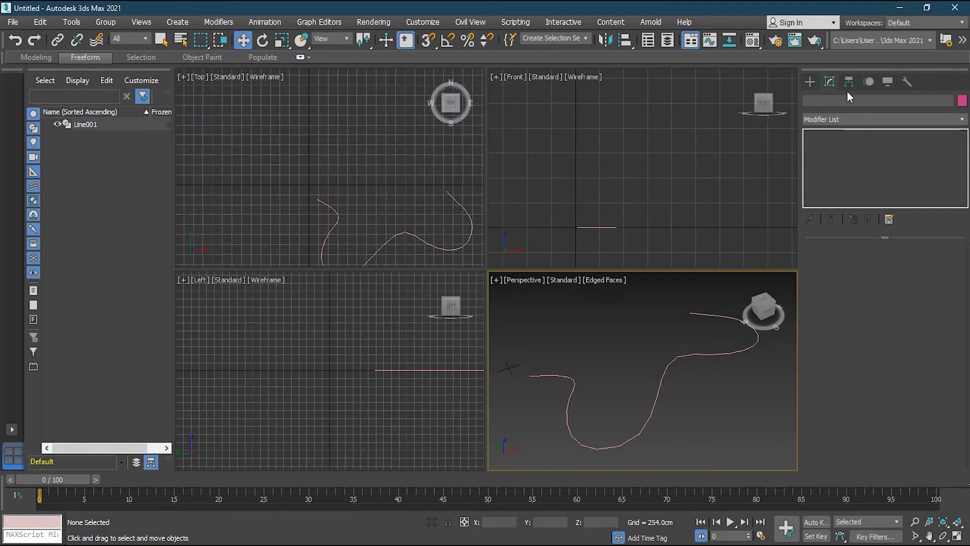
pyautogui.click(810, 82)
pyautogui.click(849, 99)
pyautogui.click(822, 99)
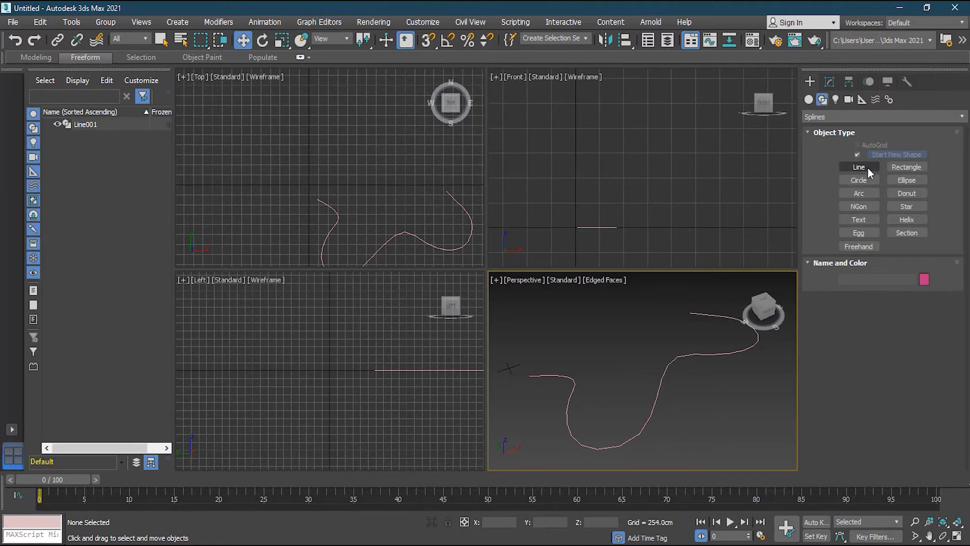
pyautogui.click(906, 167)
pyautogui.scroll(5, 299, 202)
pyautogui.moveTo(308, 156); pyautogui.dragTo(320, 179)
pyautogui.moveTo(921, 415); pyautogui.dragTo(922, 505)
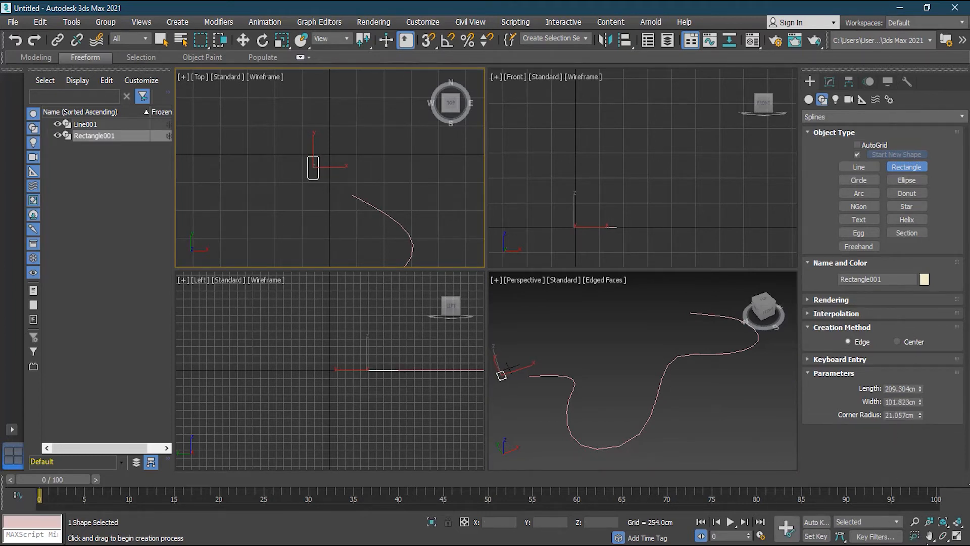
pyautogui.moveTo(920, 415); pyautogui.dragTo(914, 387)
pyautogui.scroll(5, 319, 166)
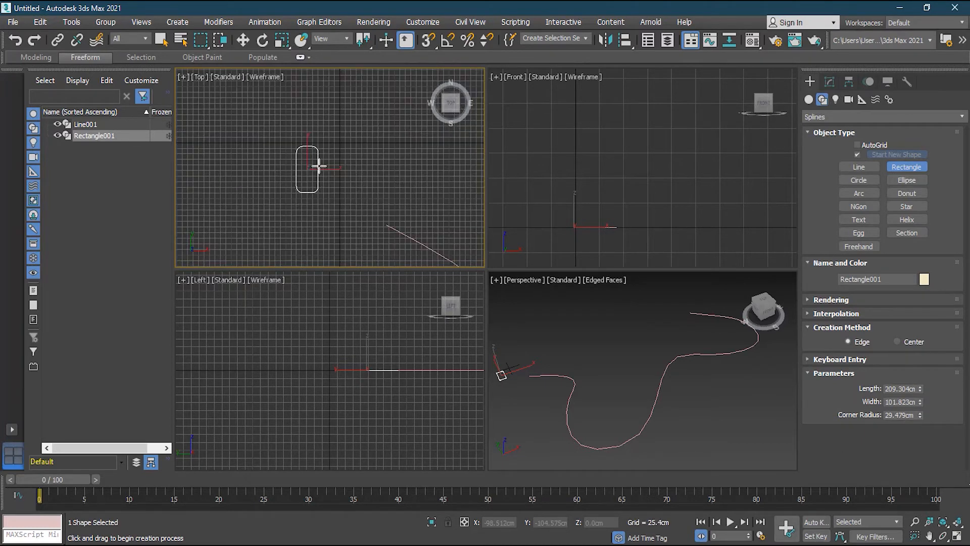
# Step: Make the rounded rectangle spline display as solid geometry in both the renderer and the viewport, and finish creating it
pyautogui.click(864, 300)
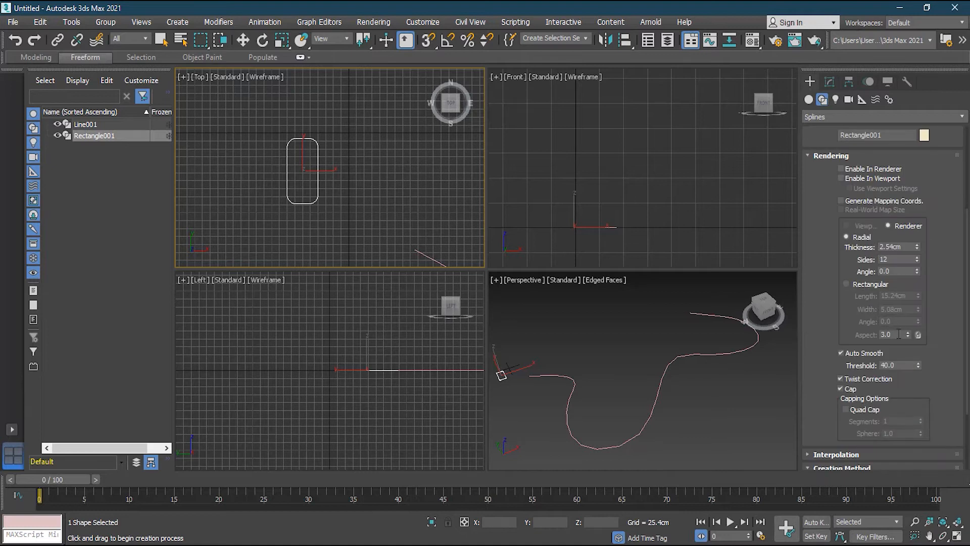
pyautogui.click(841, 178)
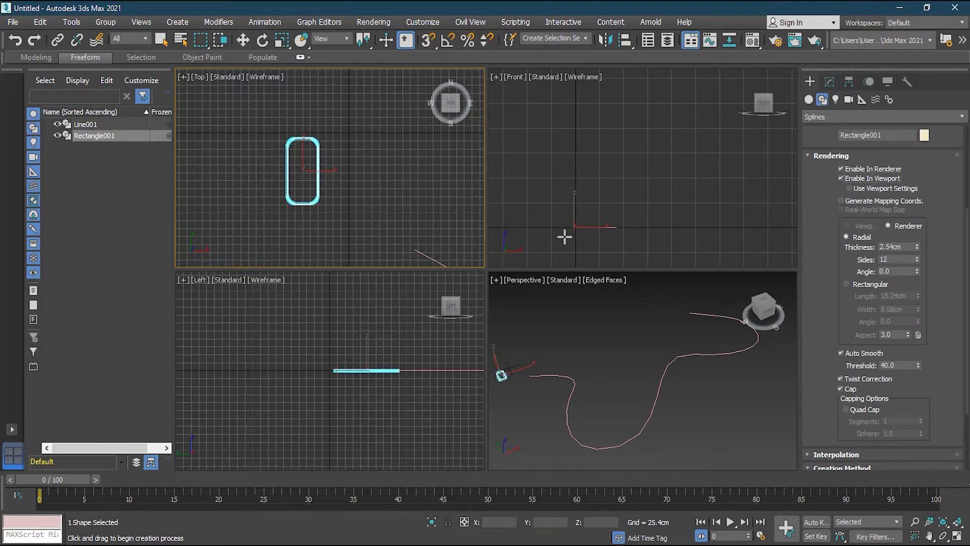
pyautogui.press('w')
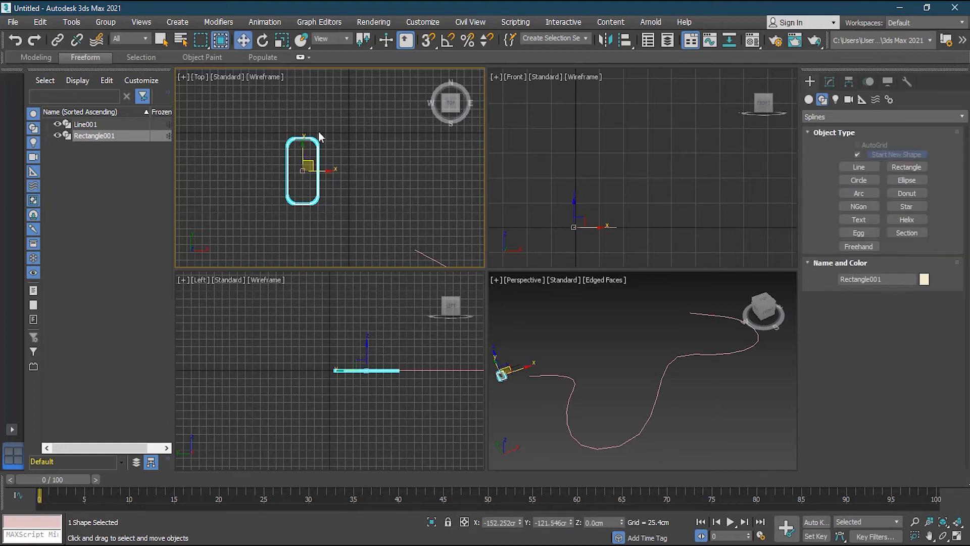
pyautogui.scroll(2, 298, 198)
pyautogui.rightClick(536, 214)
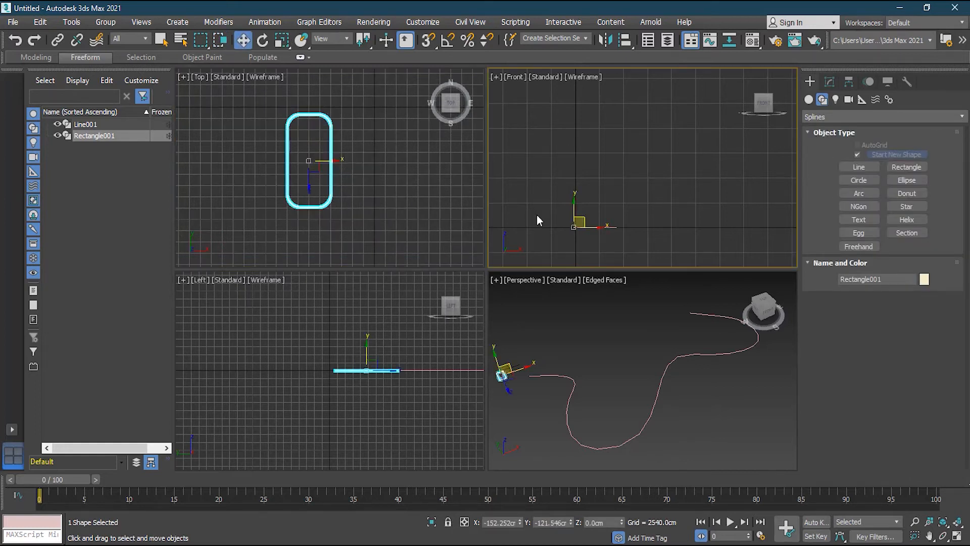
pyautogui.click(537, 214)
pyautogui.scroll(6, 555, 231)
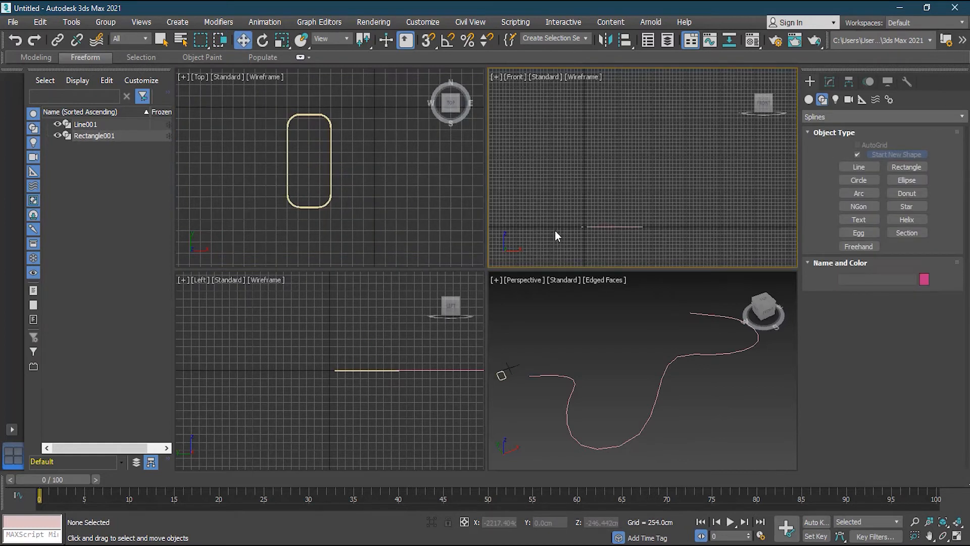
# Step: Increase the rounded rectangle's radial rendering thickness to about 17 cm
pyautogui.click(321, 203)
pyautogui.click(828, 82)
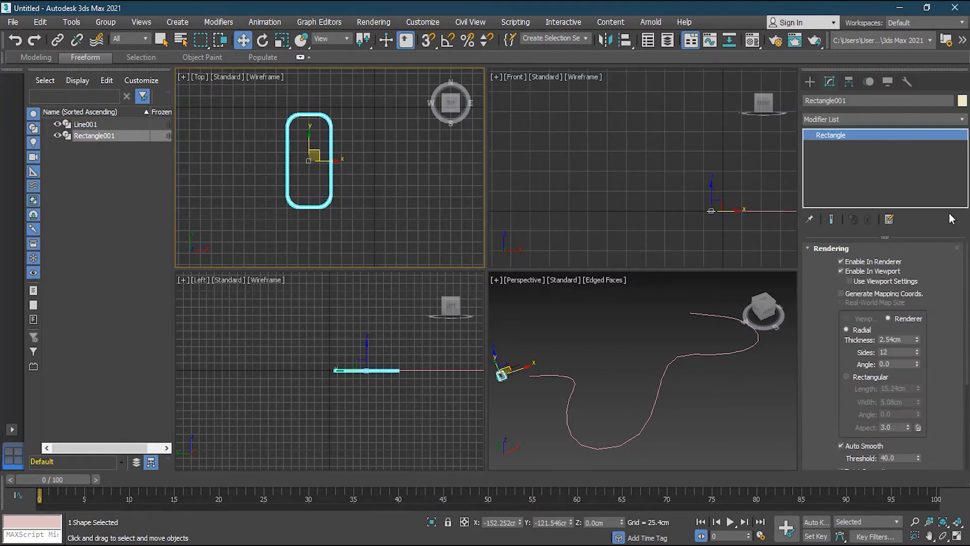
pyautogui.moveTo(916, 340); pyautogui.dragTo(866, 363)
pyautogui.moveTo(867, 412); pyautogui.dragTo(867, 445)
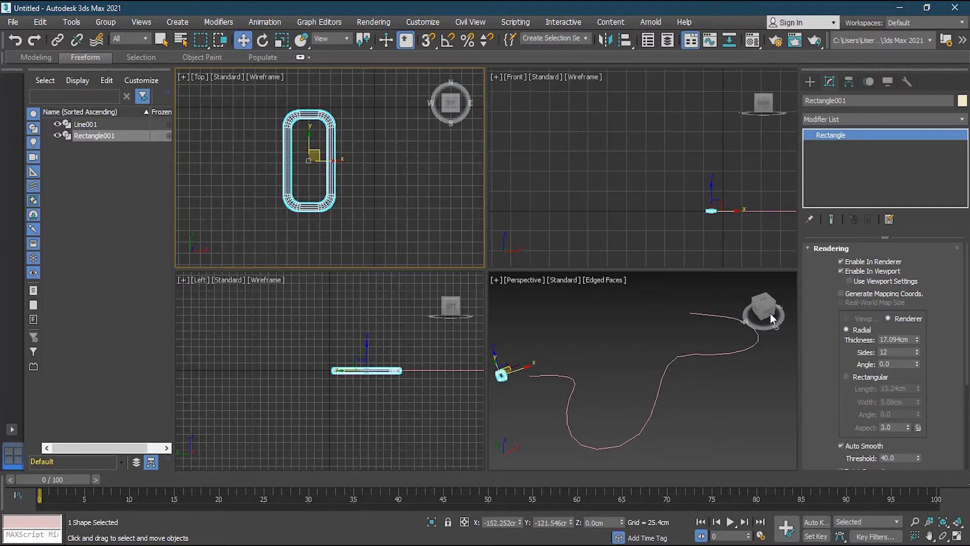
# Step: Clone the chain link as one instance rotated 90 degrees in the Front view, using angle snap
pyautogui.click(738, 248)
pyautogui.scroll(1, 768, 217)
pyautogui.click(687, 211)
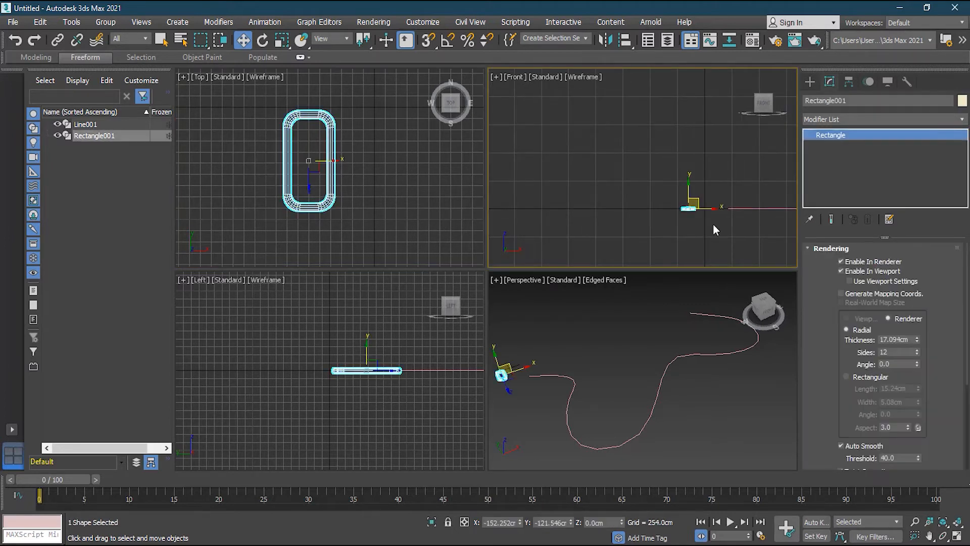
pyautogui.click(262, 40)
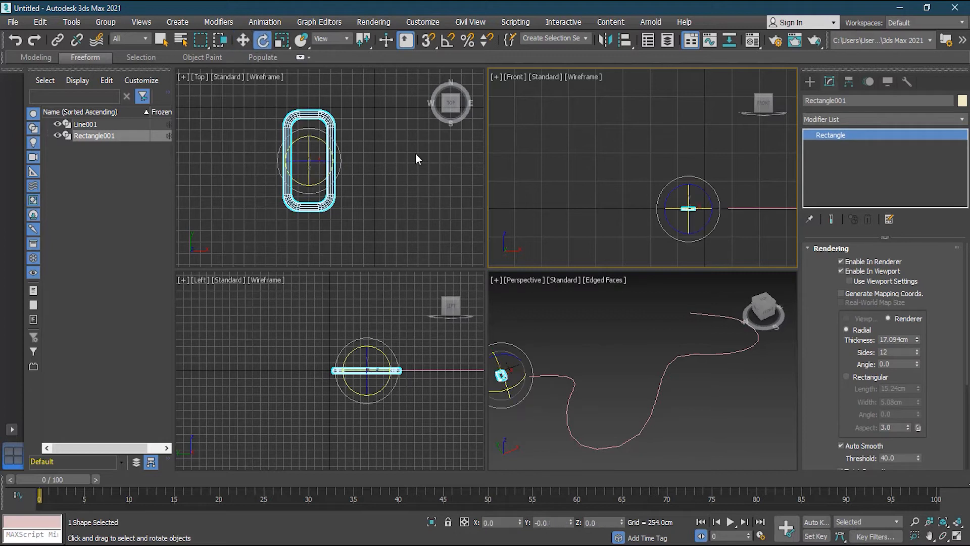
pyautogui.click(448, 43)
pyautogui.moveTo(711, 222)
pyautogui.mouseDown()
pyautogui.moveTo(718, 201)
pyautogui.moveTo(691, 136)
pyautogui.moveTo(701, 151)
pyautogui.mouseUp()
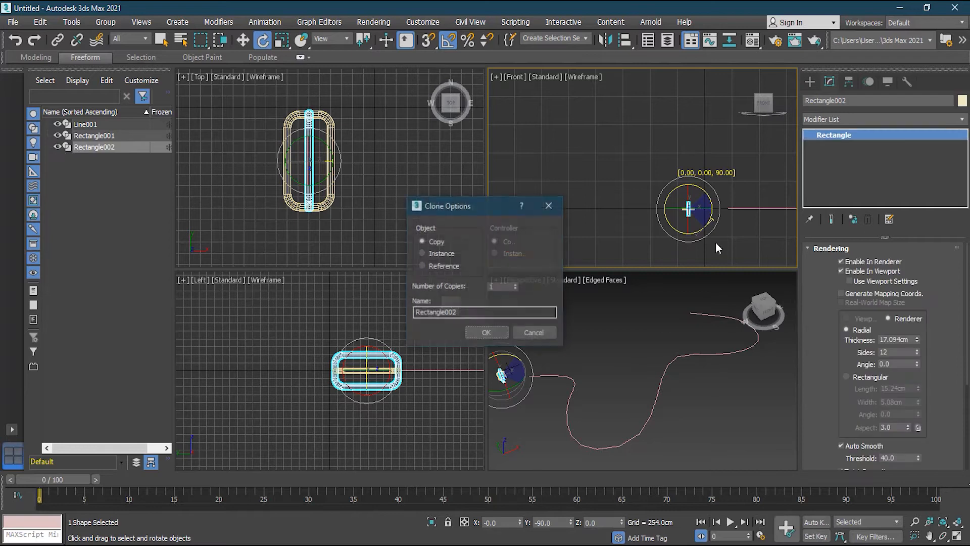
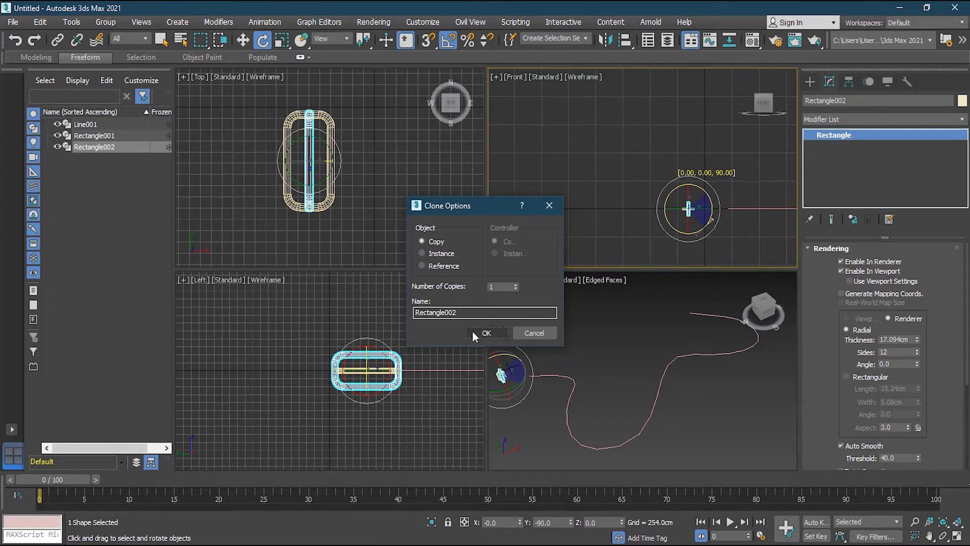
pyautogui.click(436, 255)
pyautogui.click(486, 333)
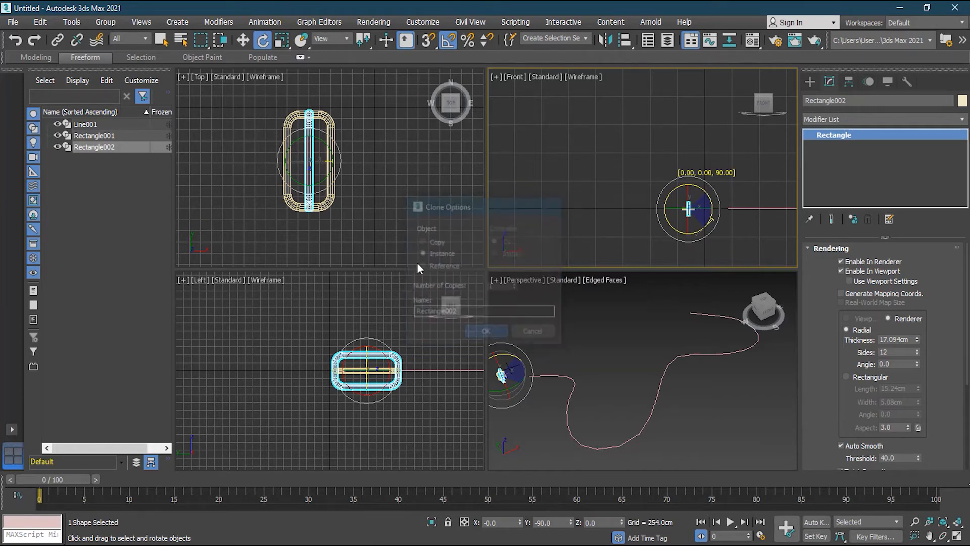
# Step: Move the rotated link along Y in the Top view to about -311 cm so its end interlocks with the first link
pyautogui.click(309, 190)
pyautogui.moveTo(309, 142); pyautogui.dragTo(318, 225)
pyautogui.scroll(-2, 358, 202)
pyautogui.scroll(-2, 359, 202)
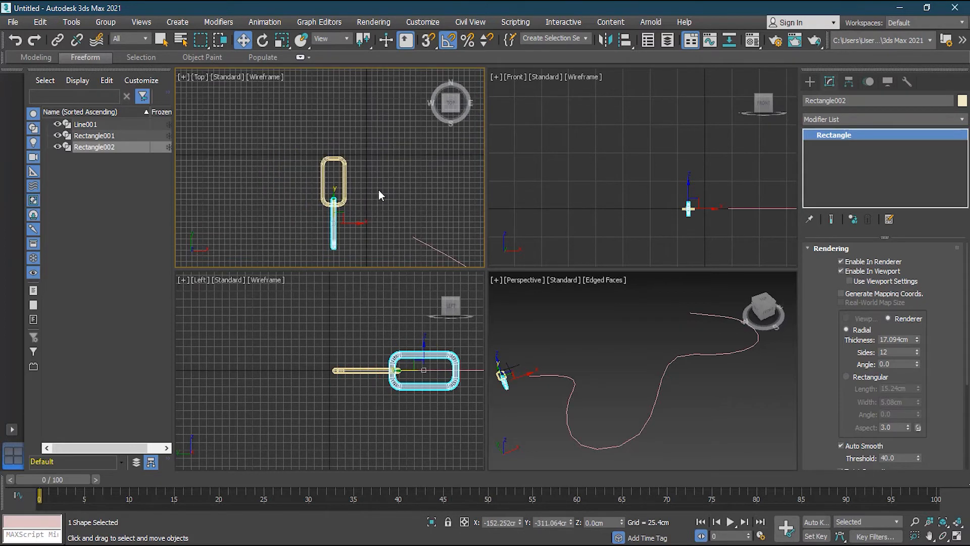
# Step: Group the two interlocked links under the default group name and clear the selection
pyautogui.hotkey('ctrl', 'q')
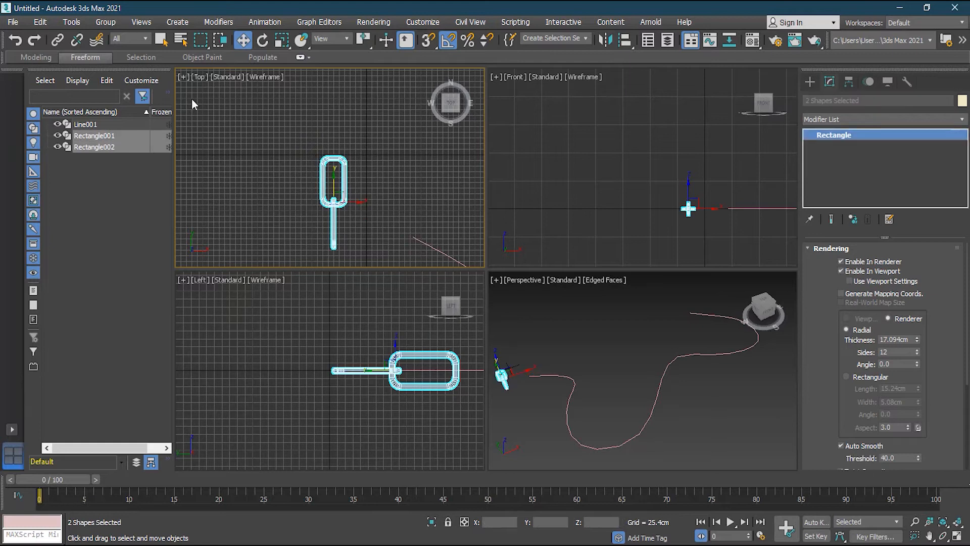
pyautogui.click(106, 22)
pyautogui.click(116, 35)
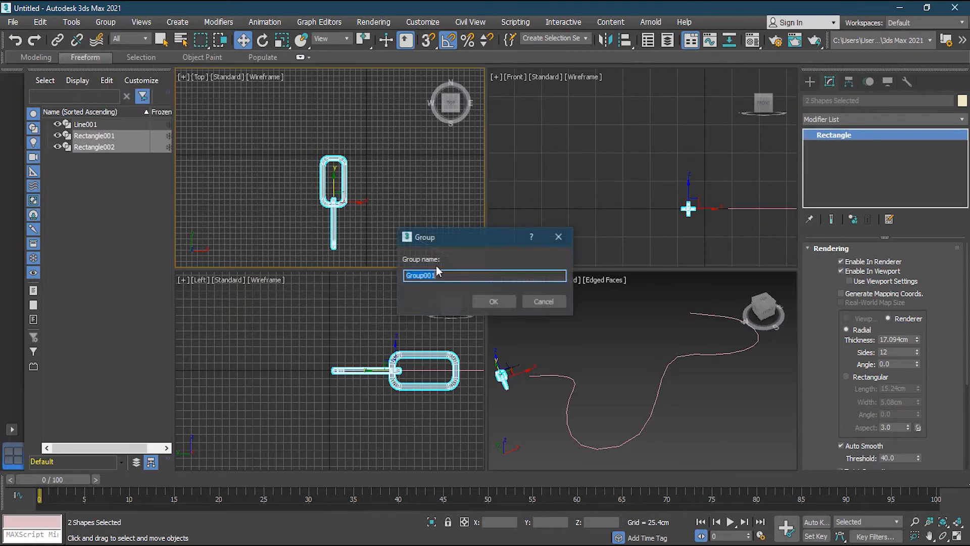
pyautogui.click(494, 301)
pyautogui.click(622, 378)
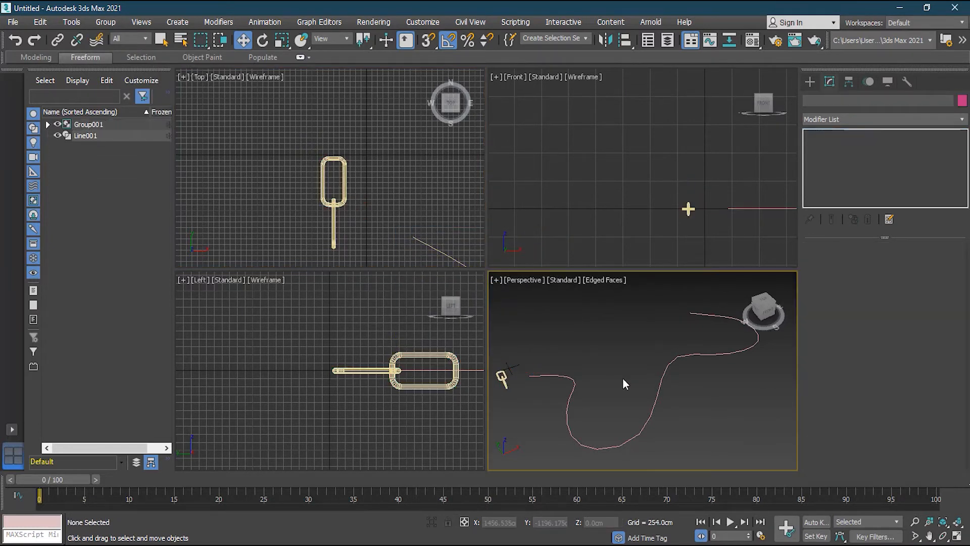
# Step: Maximize the Perspective viewport
pyautogui.click(502, 378)
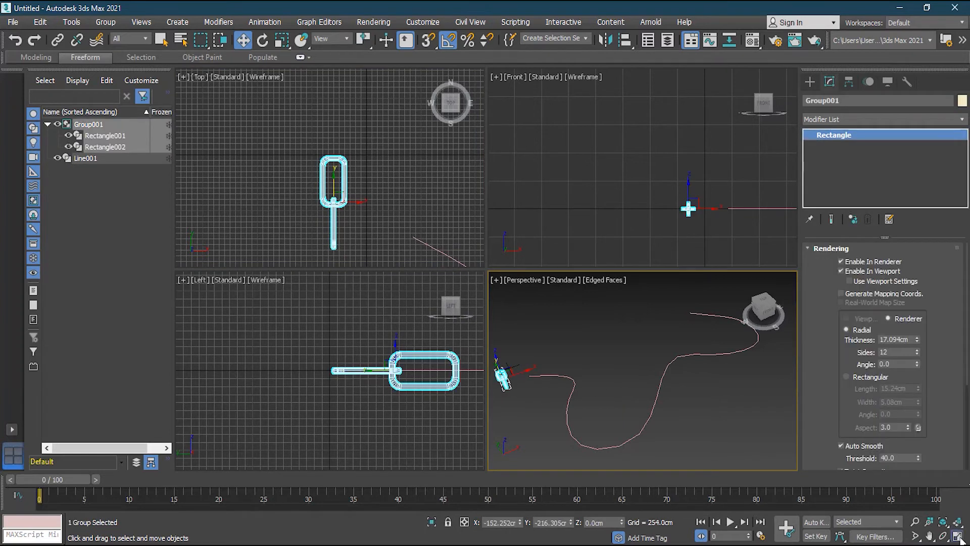
pyautogui.click(957, 536)
pyautogui.click(387, 285)
# Step: Set the chain-link group's object color to gray from the basic palette
pyautogui.click(202, 281)
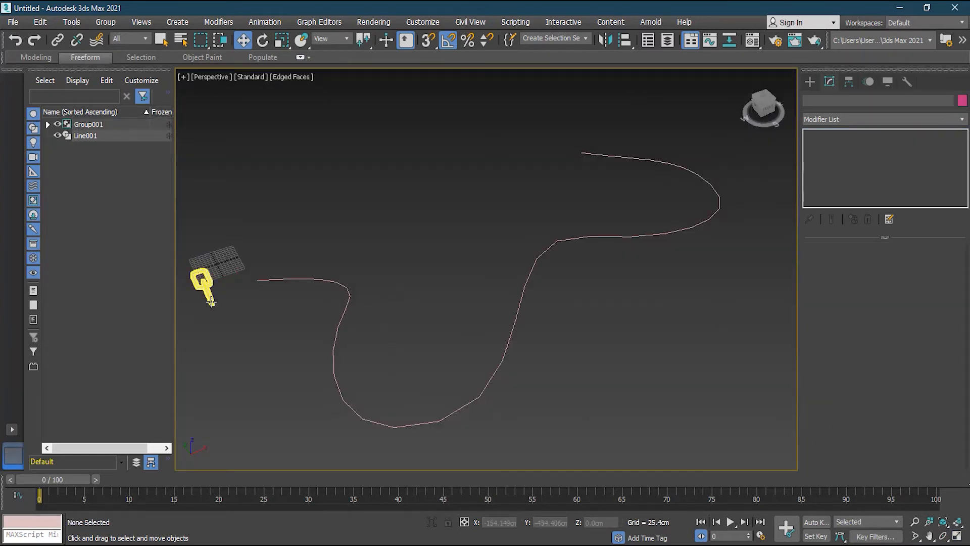
pyautogui.click(962, 102)
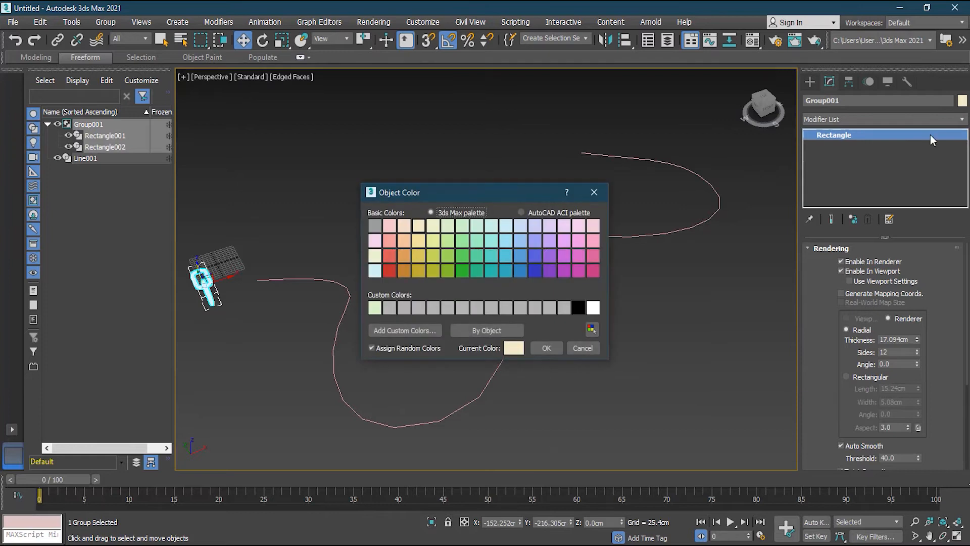
pyautogui.click(374, 225)
pyautogui.click(537, 347)
pyautogui.click(341, 225)
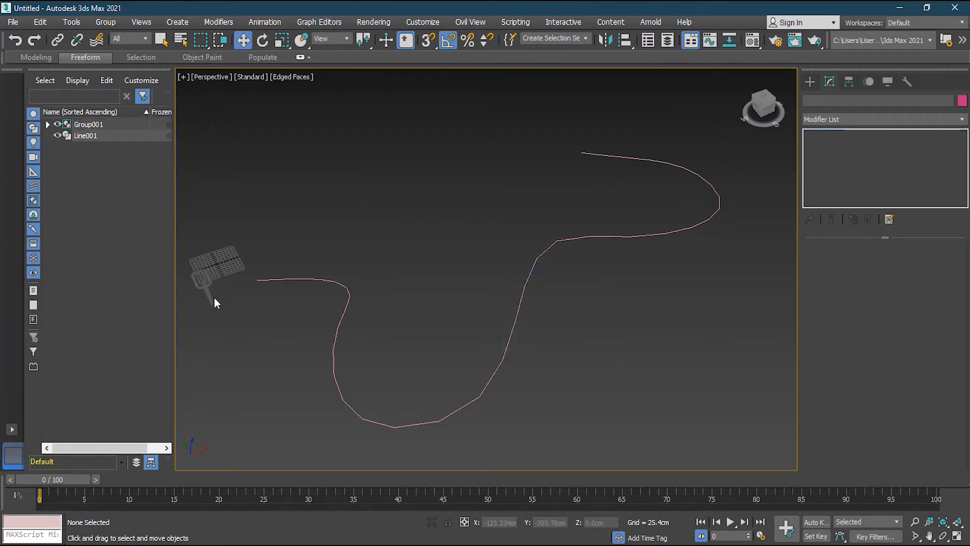
# Step: Change the chain-link group's object color to medium sky blue
pyautogui.click(202, 281)
pyautogui.click(962, 101)
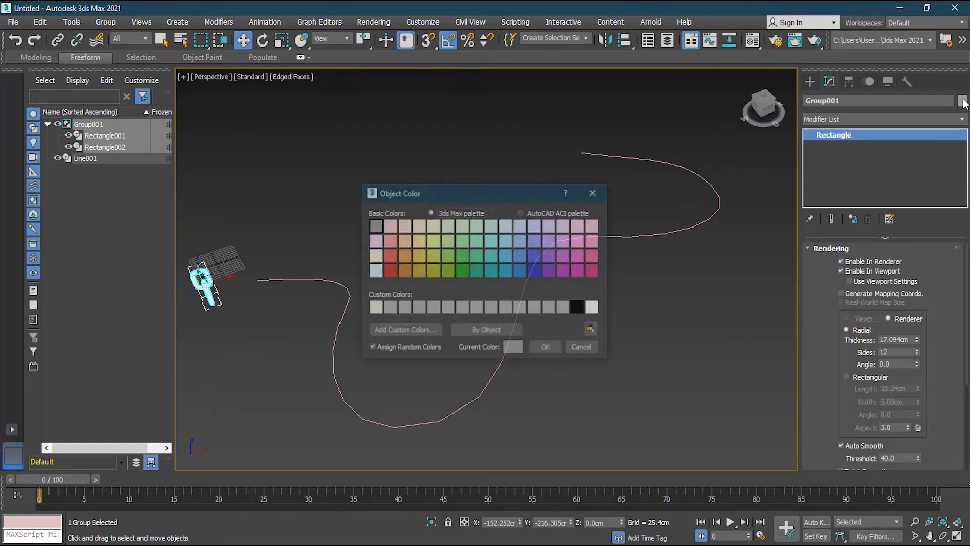
pyautogui.click(536, 271)
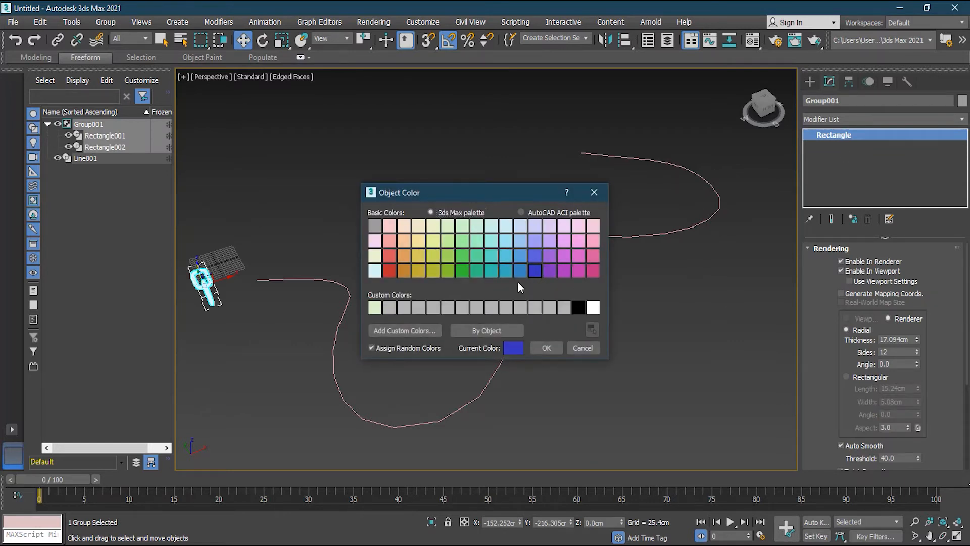
pyautogui.click(506, 257)
pyautogui.click(547, 347)
pyautogui.click(596, 335)
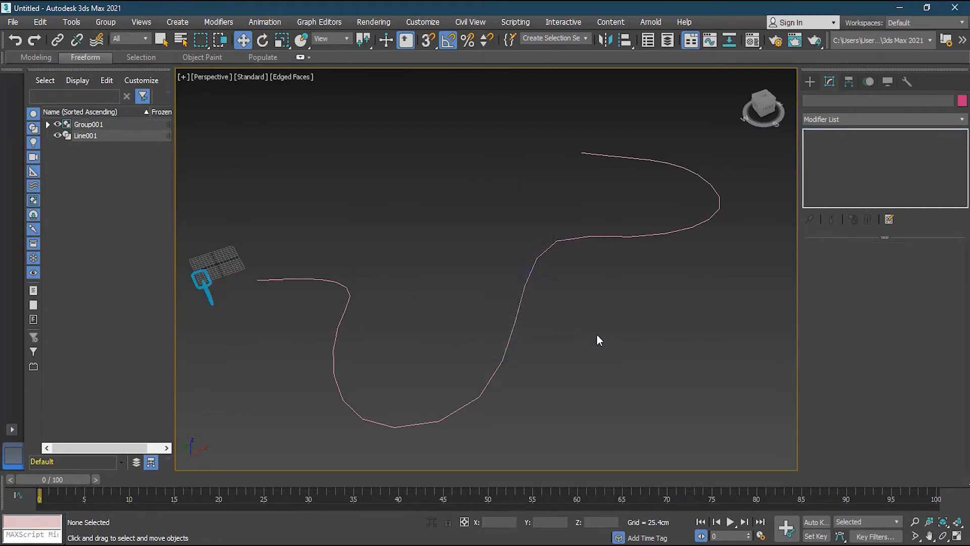
# Step: Assign a Path Constraint as the position controller of the chain-link group Group001
pyautogui.click(211, 301)
pyautogui.click(240, 320)
pyautogui.click(209, 296)
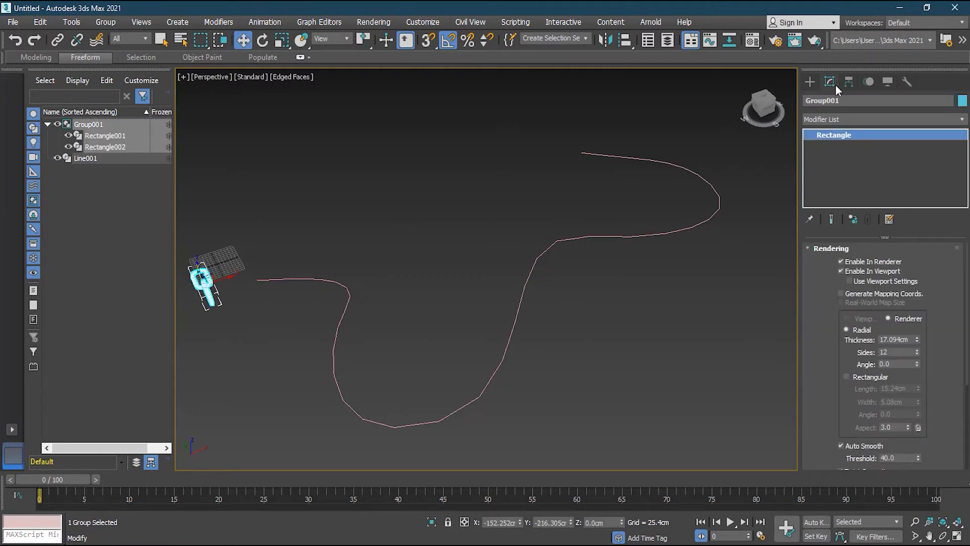
pyautogui.click(868, 81)
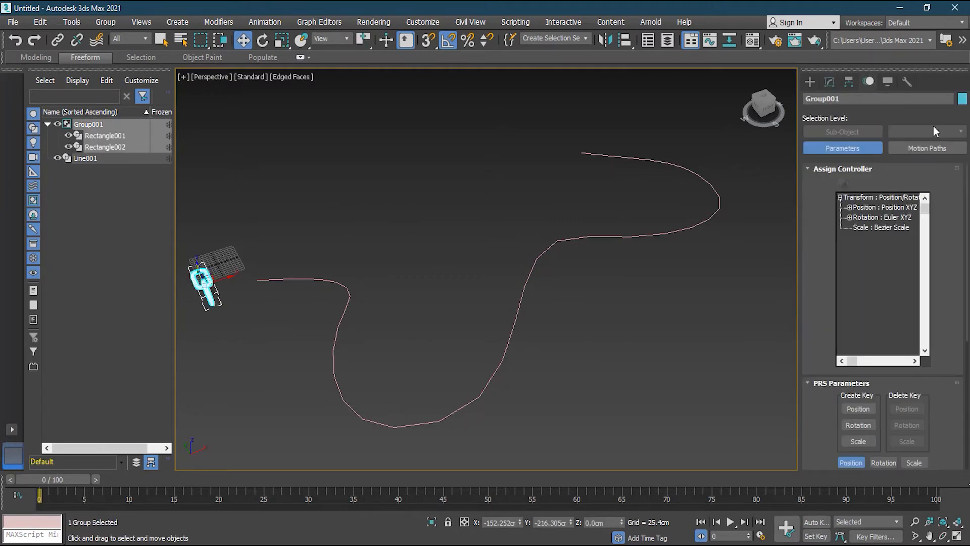
pyautogui.click(895, 207)
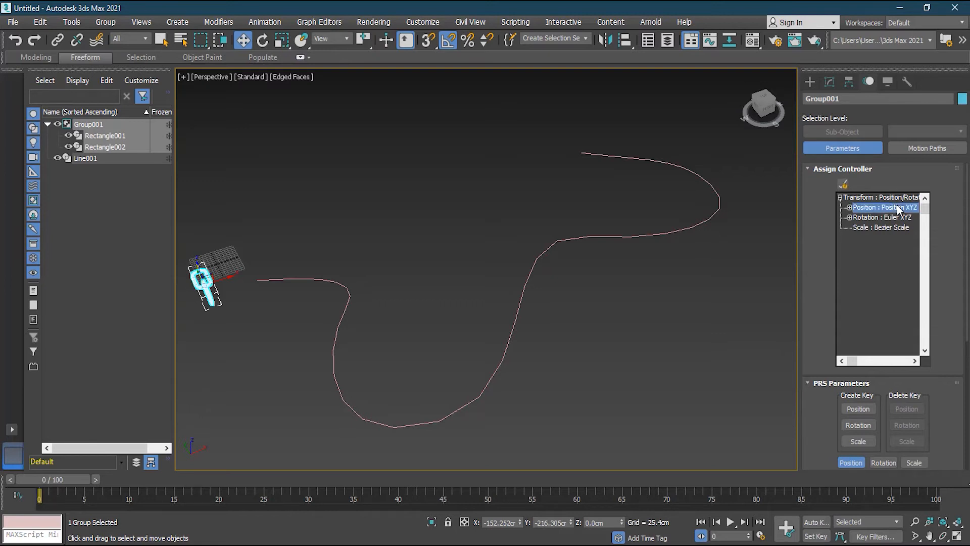
pyautogui.click(842, 183)
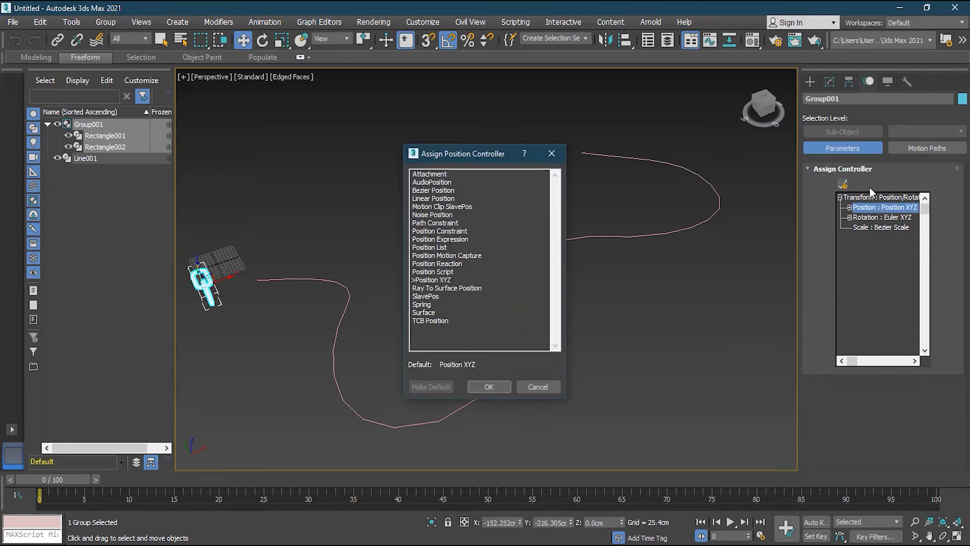
pyautogui.click(440, 223)
pyautogui.click(489, 387)
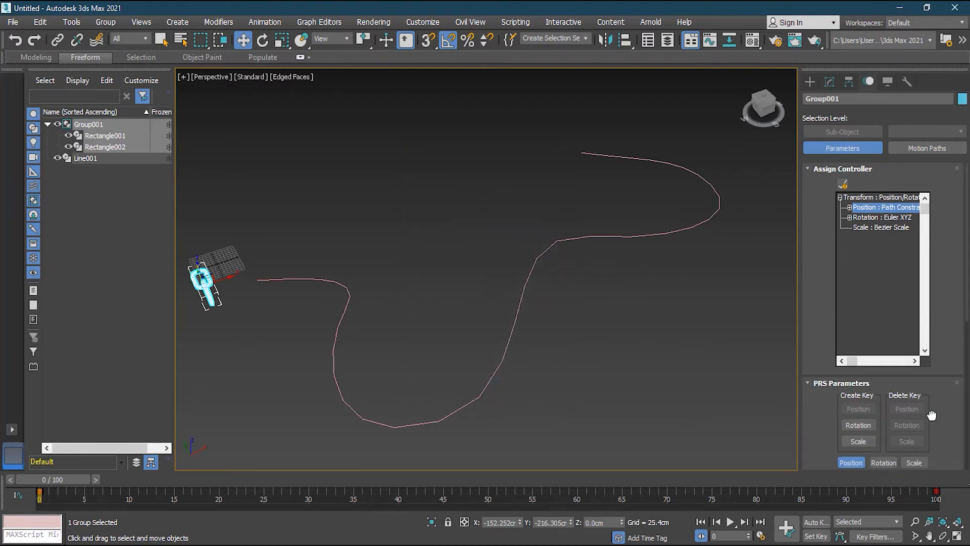
# Step: Add the curved line Line001 as the target path of the chain-link group's Path Constraint
pyautogui.scroll(-5, 937, 374)
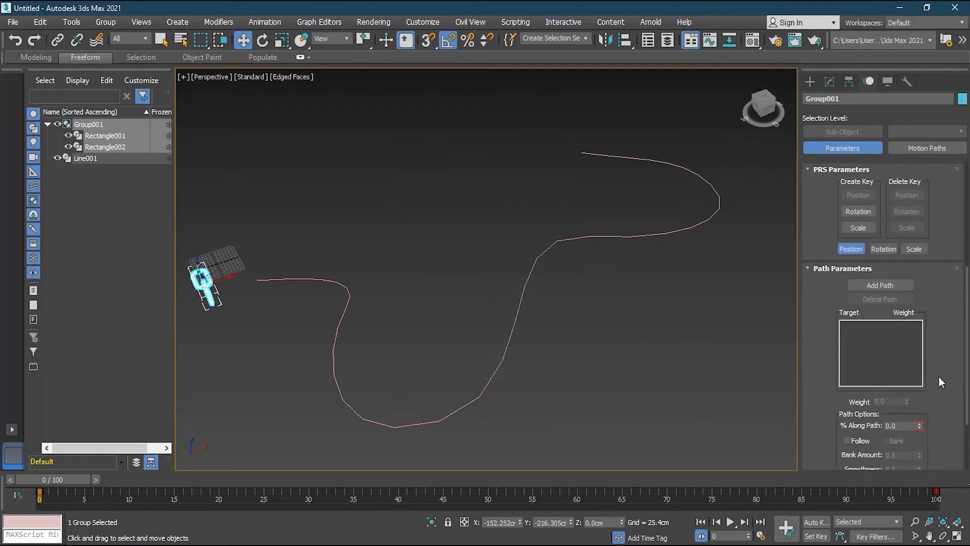
pyautogui.click(880, 285)
pyautogui.click(511, 340)
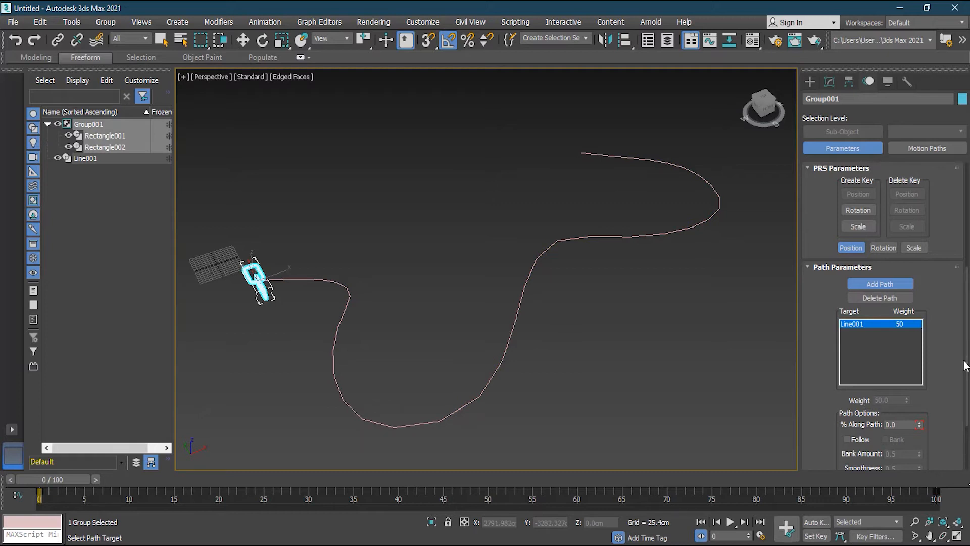
# Step: Scrub the chain link along the path to frame 13, enable Follow, and return to frame 0
pyautogui.moveTo(967, 369); pyautogui.dragTo(967, 415)
pyautogui.moveTo(99, 481); pyautogui.dragTo(197, 478)
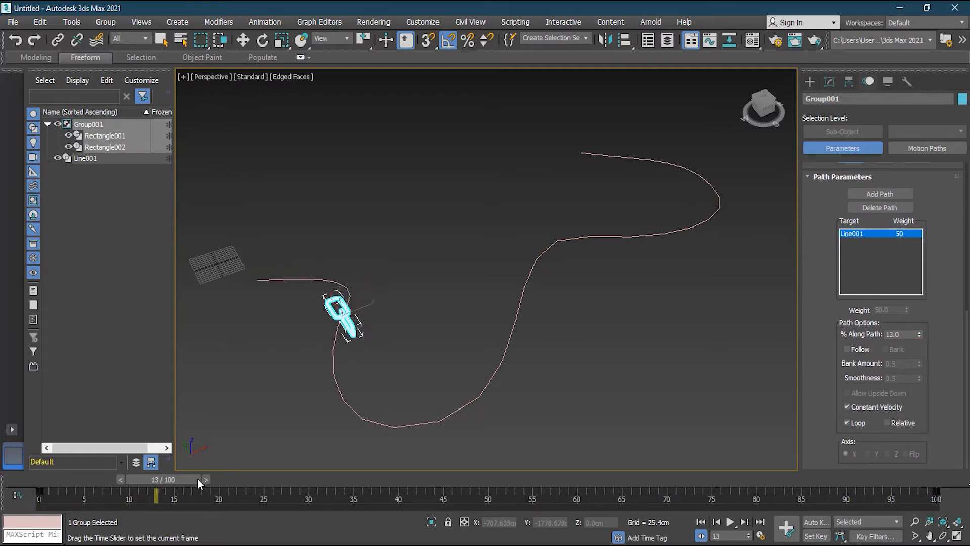
pyautogui.click(865, 351)
pyautogui.moveTo(154, 479); pyautogui.dragTo(41, 478)
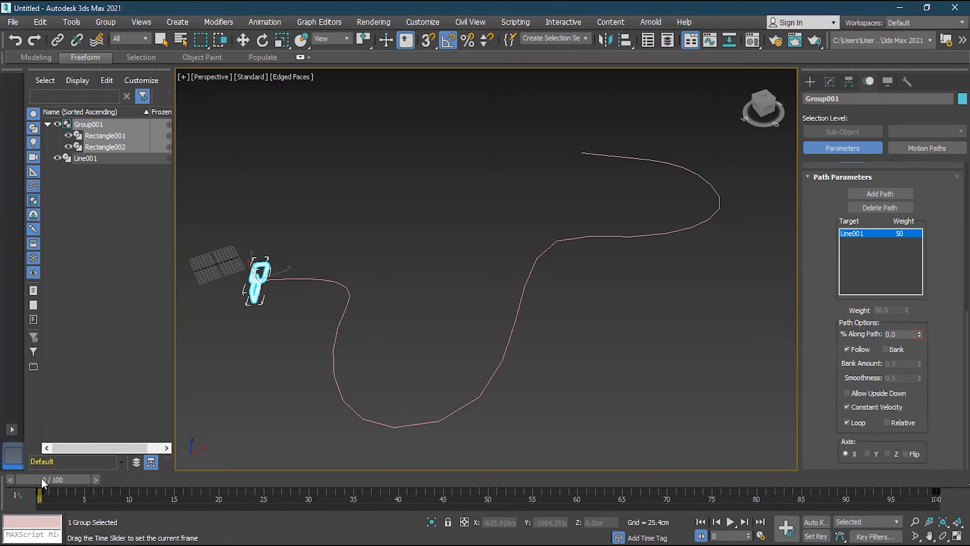
# Step: Rotate the chain-link group about its Z axis to about -122 degrees, lining it up with the path at frame 0
pyautogui.click(262, 41)
pyautogui.moveTo(287, 289); pyautogui.dragTo(214, 310)
pyautogui.moveTo(62, 477); pyautogui.dragTo(40, 479)
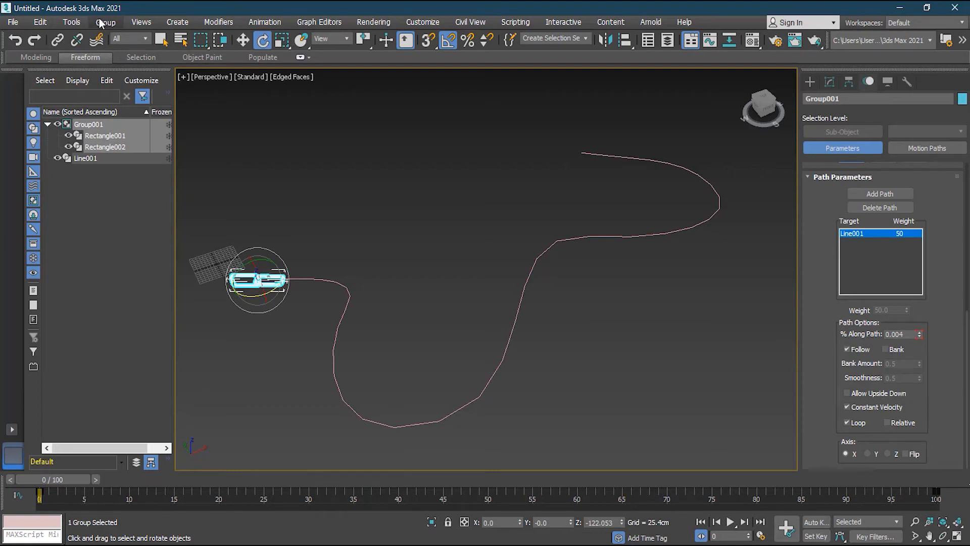
# Step: Create a Snapshot of the chain-link group over the range 0 to 100 with 25 copies as instances
pyautogui.click(71, 22)
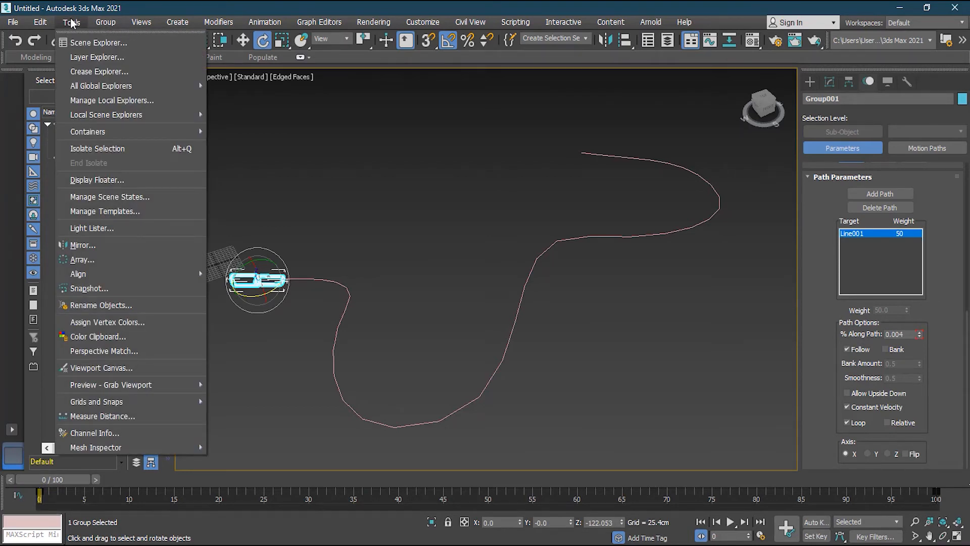
pyautogui.click(163, 286)
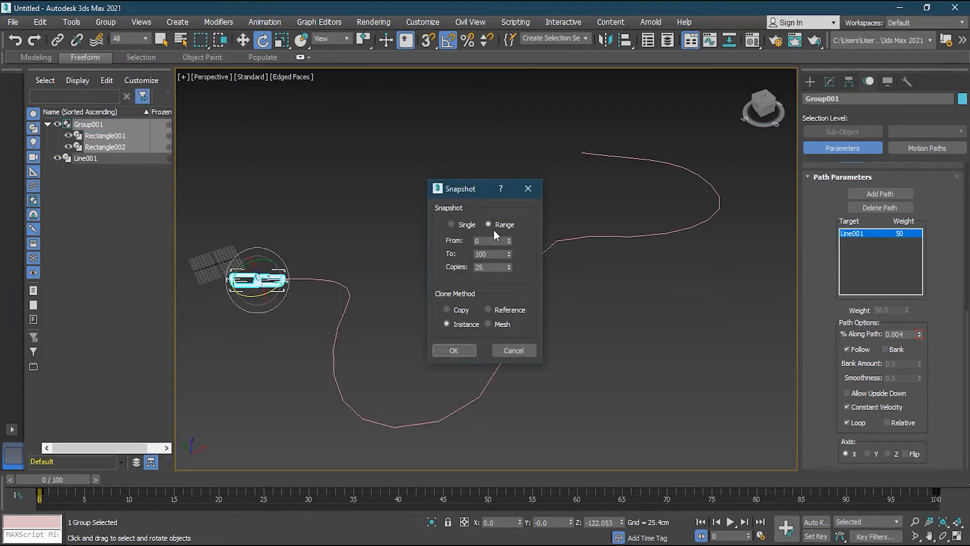
pyautogui.click(462, 349)
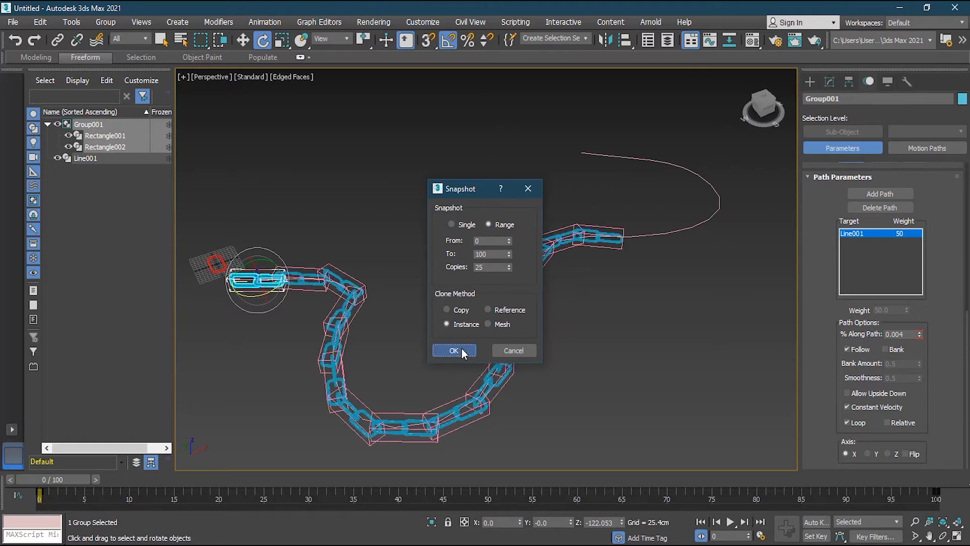
pyautogui.click(587, 331)
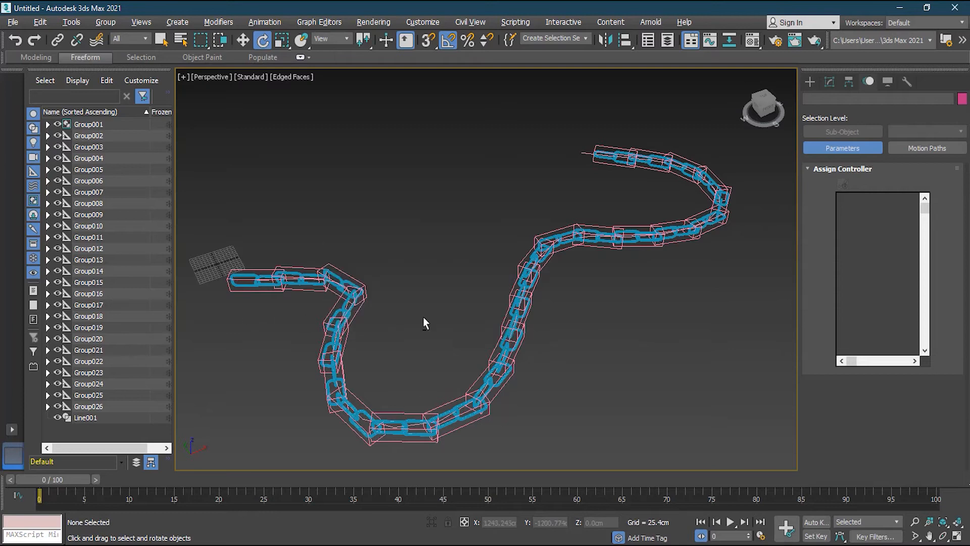
# Step: Examine the chain along the curve up close, checking how the links connect around the bends
pyautogui.keyDown('alt'); pyautogui.moveTo(412, 298); pyautogui.dragTo(395, 357, button='middle'); pyautogui.keyUp('alt')
pyautogui.scroll(6, 300, 312)
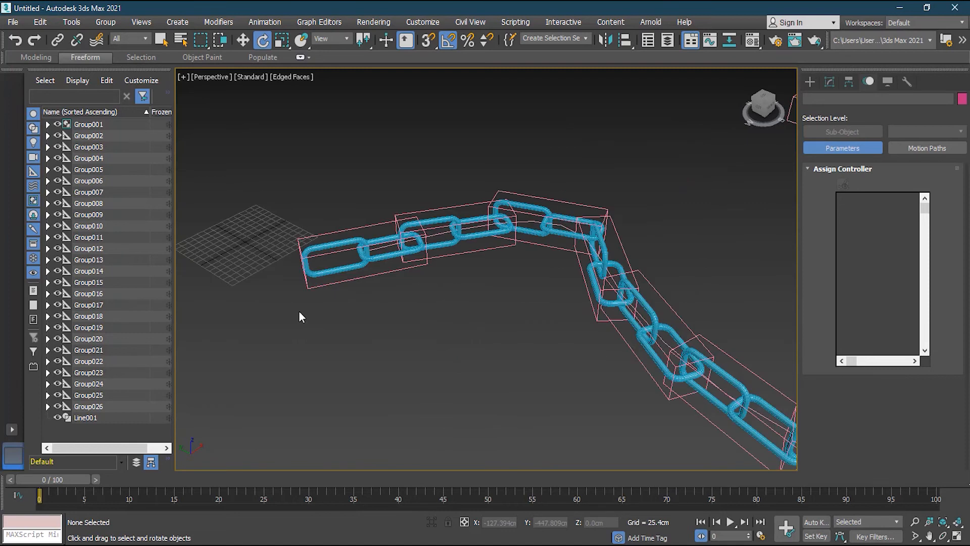
pyautogui.scroll(-4, 299, 315)
pyautogui.scroll(1, 468, 306)
pyautogui.scroll(-8, 468, 305)
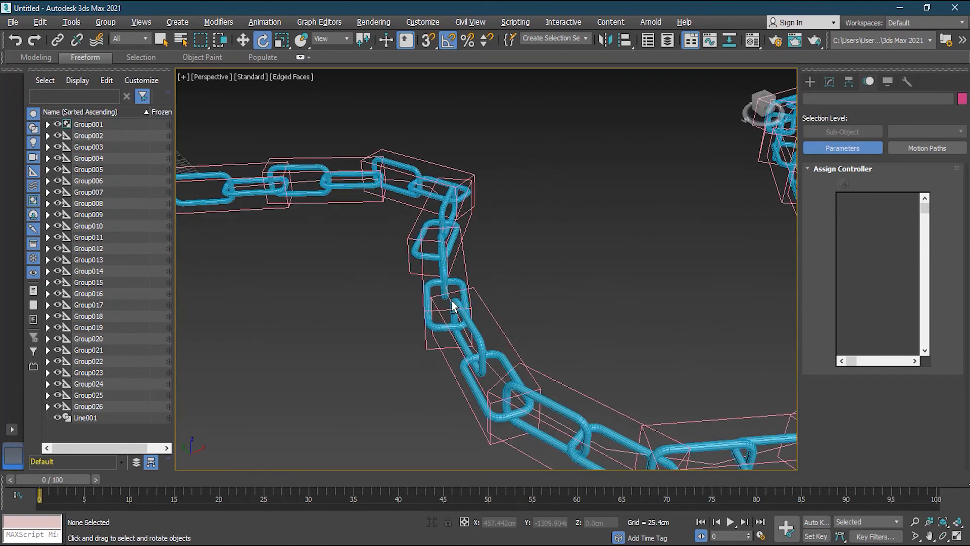
pyautogui.moveTo(657, 279)
pyautogui.keyDown('alt'); pyautogui.mouseDown(button='middle')
pyautogui.moveTo(571, 320)
pyautogui.moveTo(525, 266)
pyautogui.moveTo(602, 245)
pyautogui.moveTo(636, 309)
pyautogui.moveTo(619, 324)
pyautogui.moveTo(599, 317)
pyautogui.moveTo(625, 300)
pyautogui.moveTo(600, 309)
pyautogui.moveTo(699, 275)
pyautogui.moveTo(643, 275)
pyautogui.mouseUp(button='middle'); pyautogui.keyUp('alt')
pyautogui.scroll(6, 635, 310)
pyautogui.scroll(-6, 635, 302)
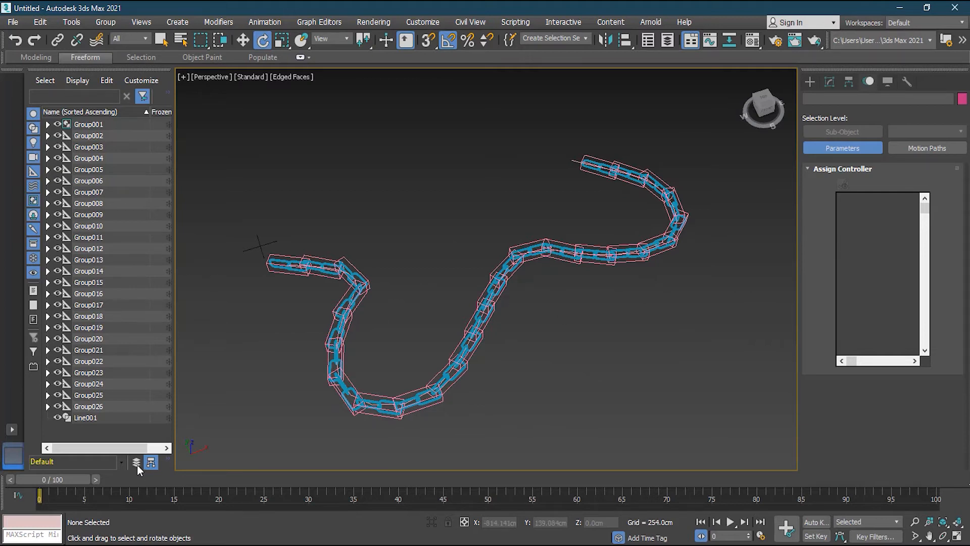
# Step: Delete Group001 through Group026 and Line001, keeping only the copied rectangle links
pyautogui.click(88, 124)
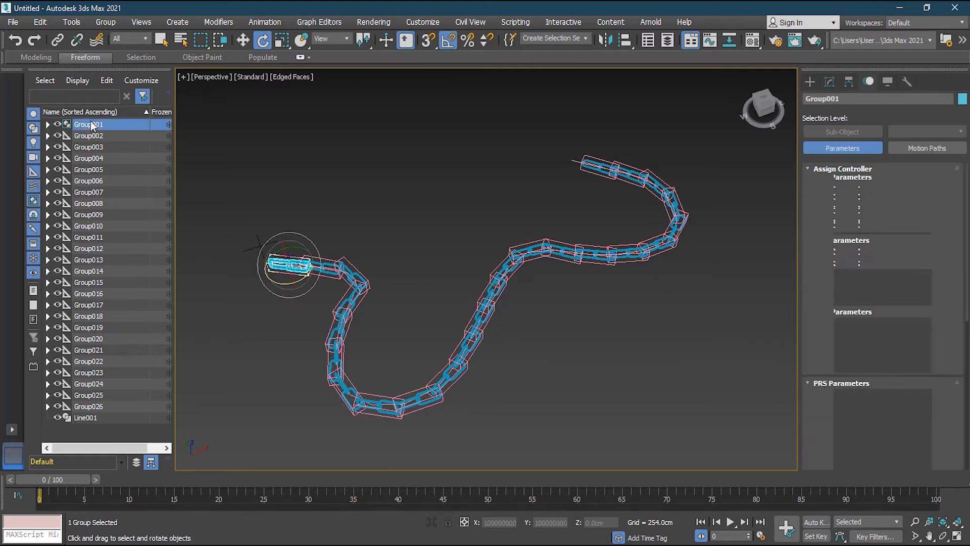
pyautogui.keyDown('shift'); pyautogui.click(96, 418); pyautogui.keyUp('shift')
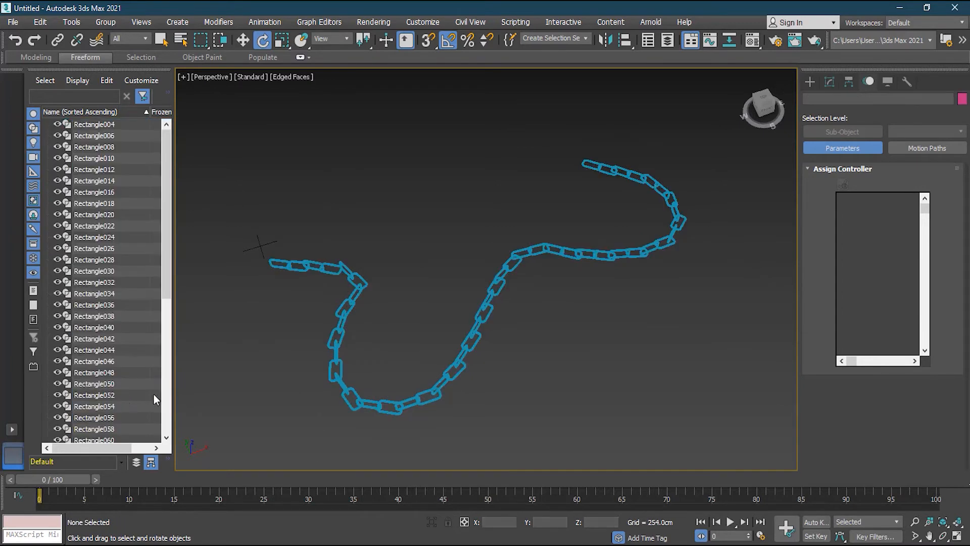
pyautogui.scroll(-6, 177, 328)
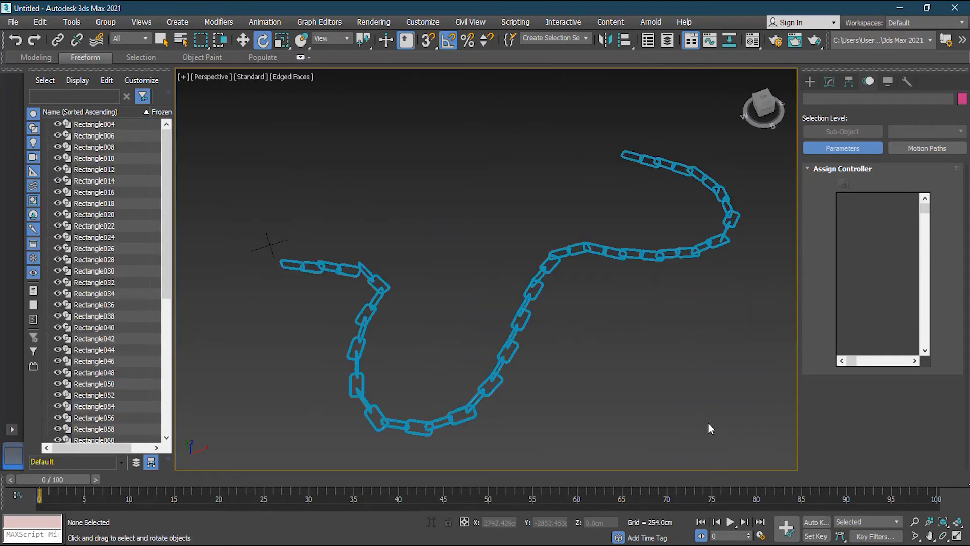
# Step: Delete all the remaining chain-link shapes and reset the view to the empty grid
pyautogui.moveTo(562, 333); pyautogui.dragTo(232, 96)
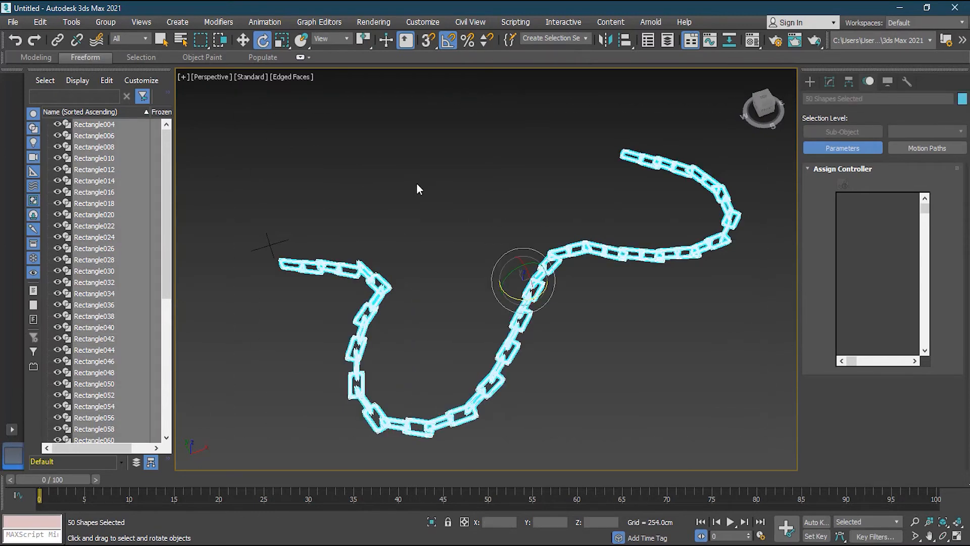
pyautogui.press('Delete')
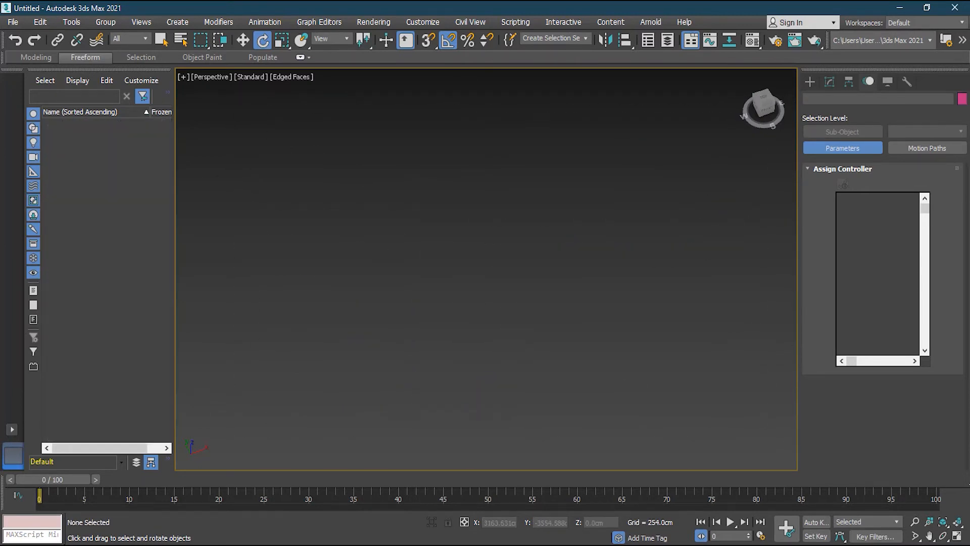
pyautogui.click(957, 522)
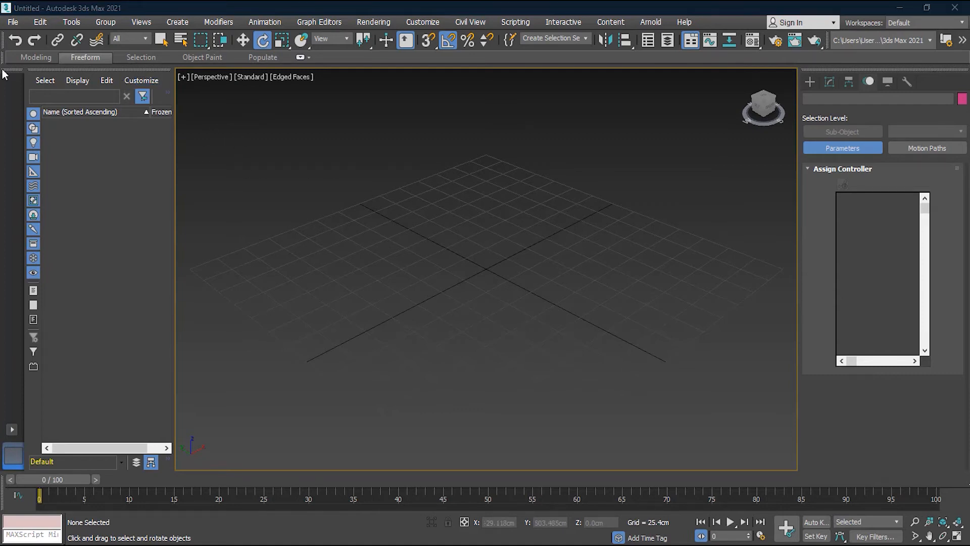
# Step: Open "lesson 21 - B Fan_Model.max" from the "21. How to Animate in 3DS Max (Lesson 21)" folder without saving the current scene
pyautogui.click(13, 21)
pyautogui.click(46, 71)
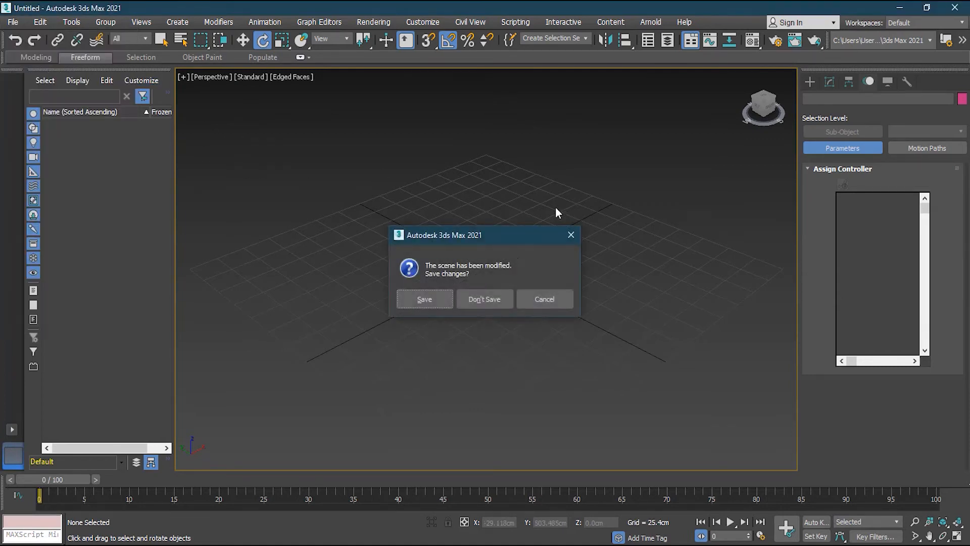
pyautogui.click(495, 300)
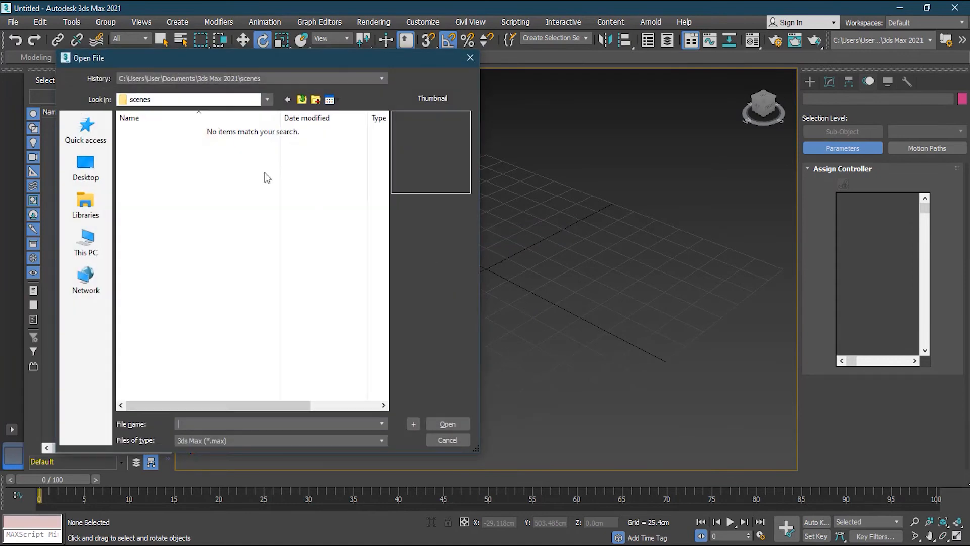
pyautogui.click(85, 167)
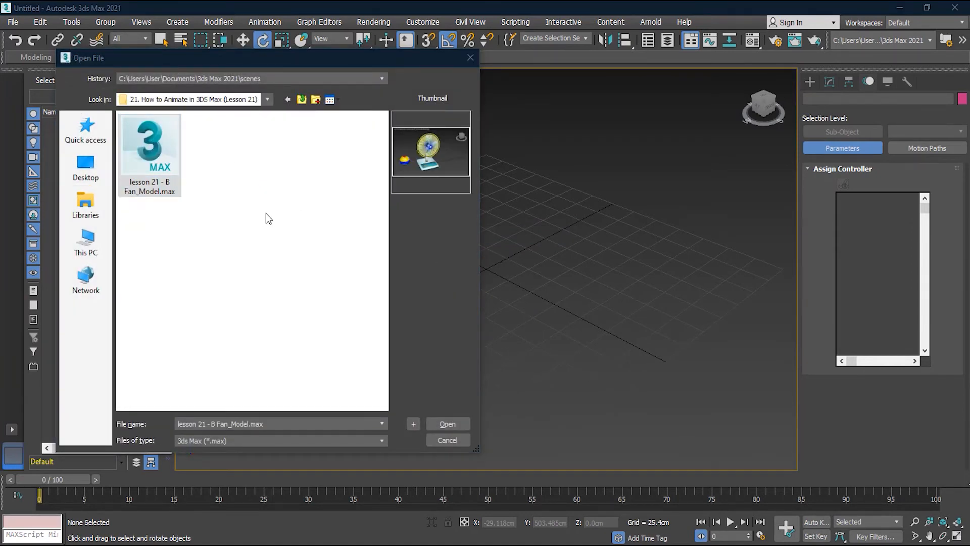
pyautogui.click(447, 423)
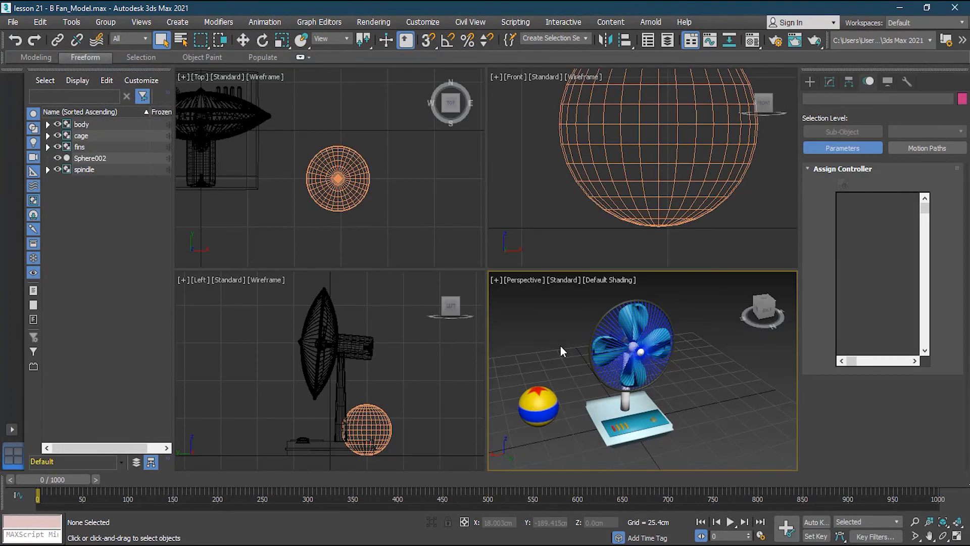
pyautogui.scroll(-3, 708, 377)
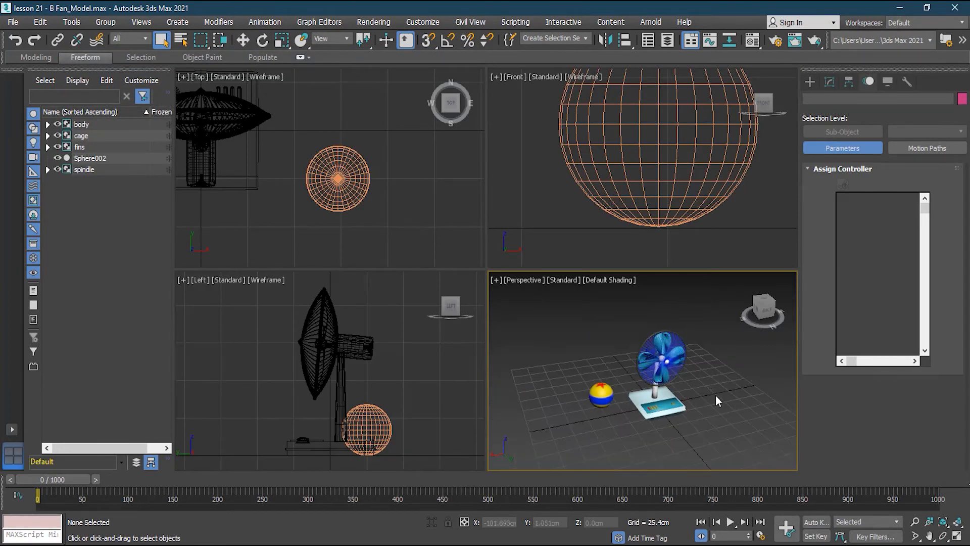
# Step: Identify the fan scene's parts by selecting body, cage, fins, Sphere002 and spindle one after another, ending with nothing selected
pyautogui.moveTo(707, 406)
pyautogui.keyDown('alt'); pyautogui.mouseDown(button='middle')
pyautogui.moveTo(678, 395)
pyautogui.moveTo(702, 398)
pyautogui.mouseUp(button='middle'); pyautogui.keyUp('alt')
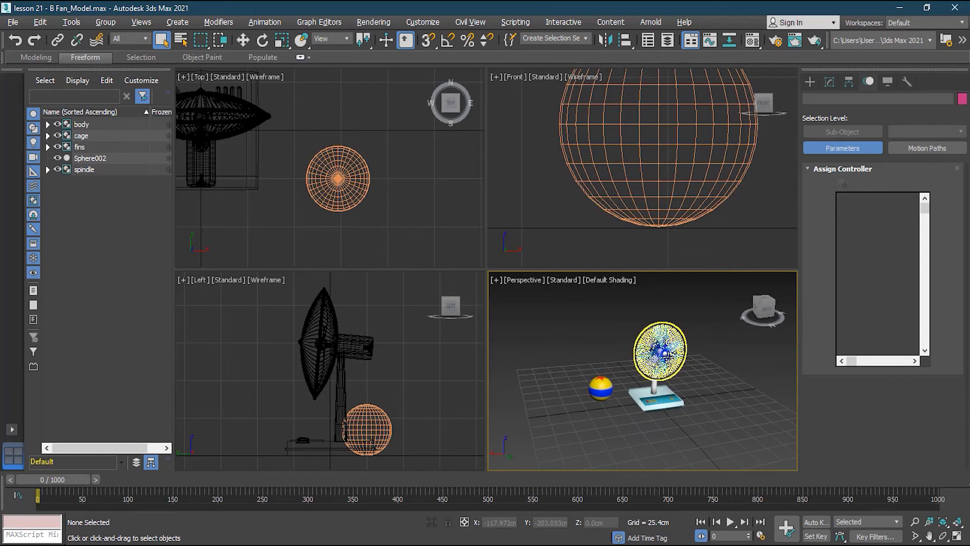
pyautogui.click(81, 125)
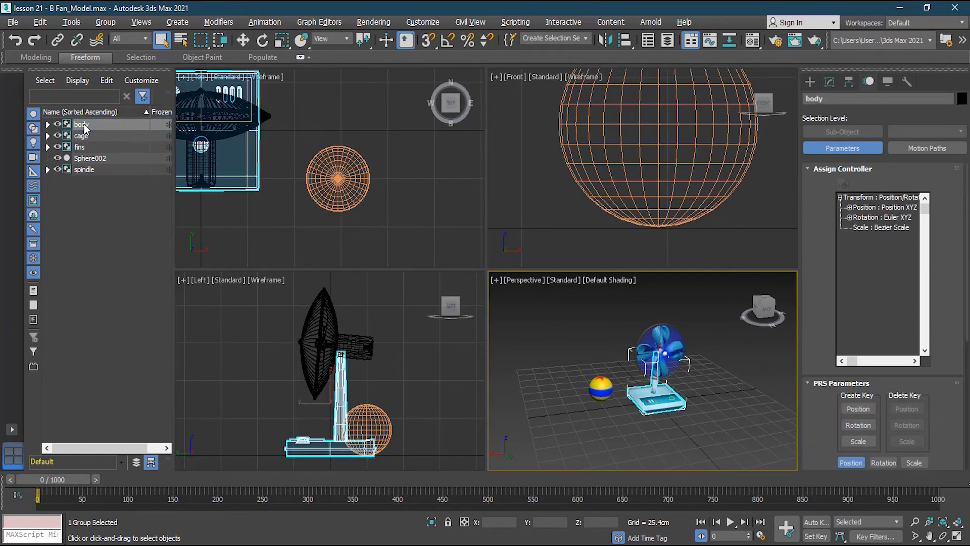
pyautogui.click(86, 136)
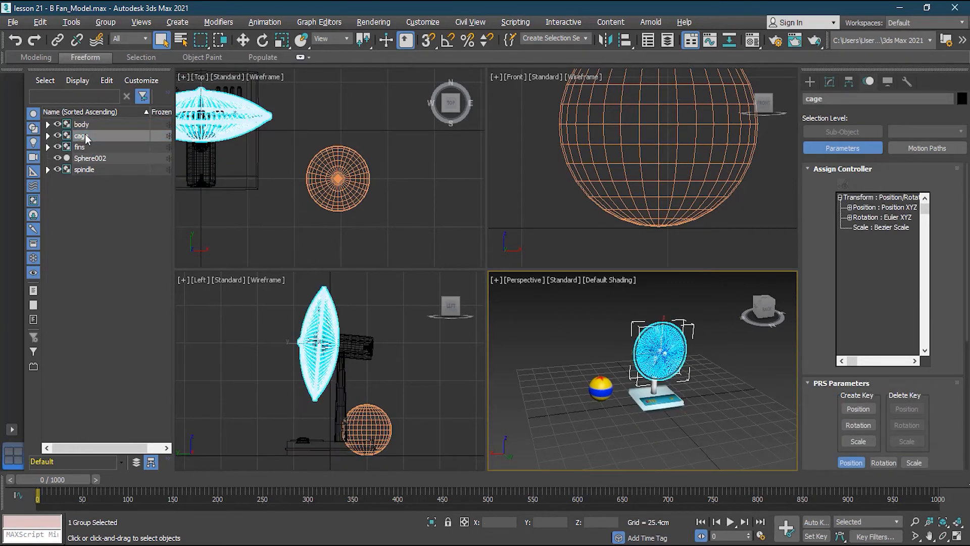
pyautogui.click(81, 147)
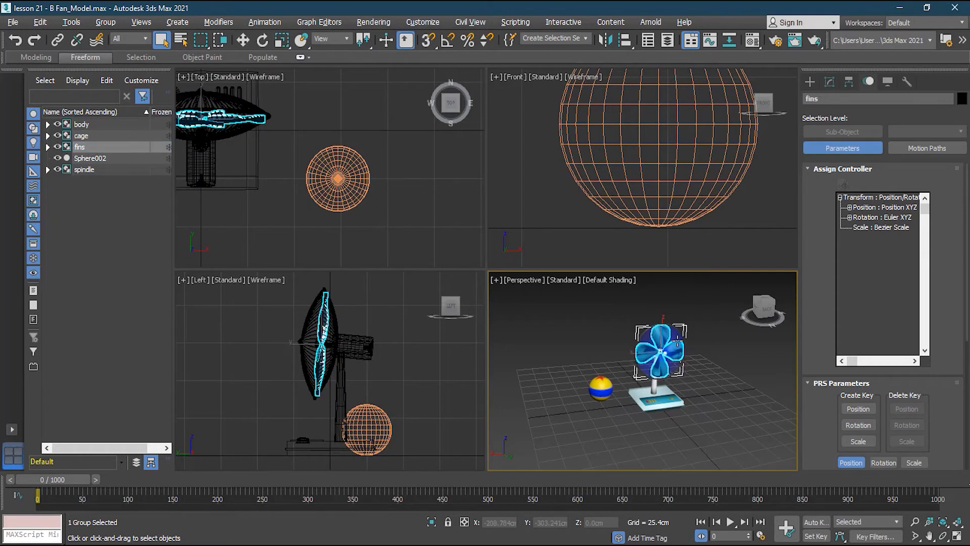
pyautogui.click(91, 158)
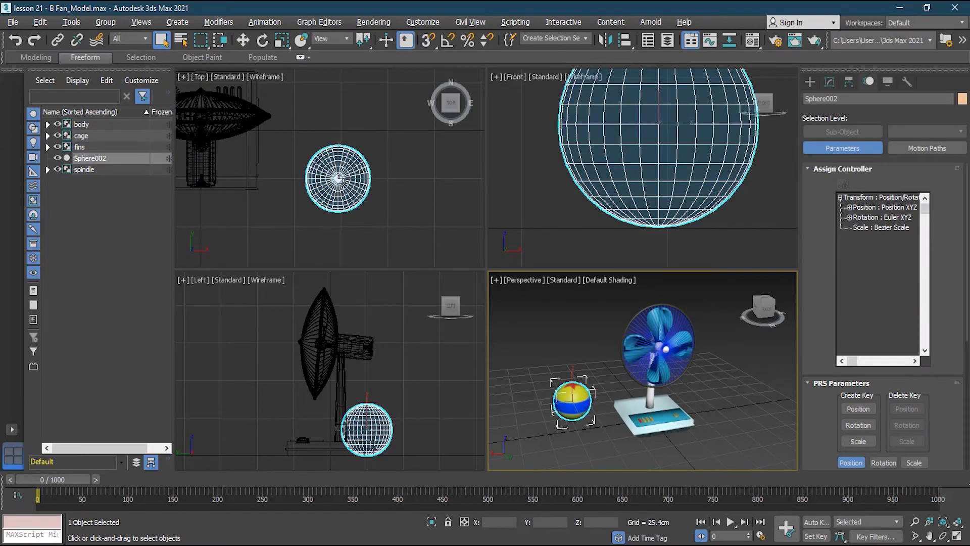
pyautogui.click(96, 171)
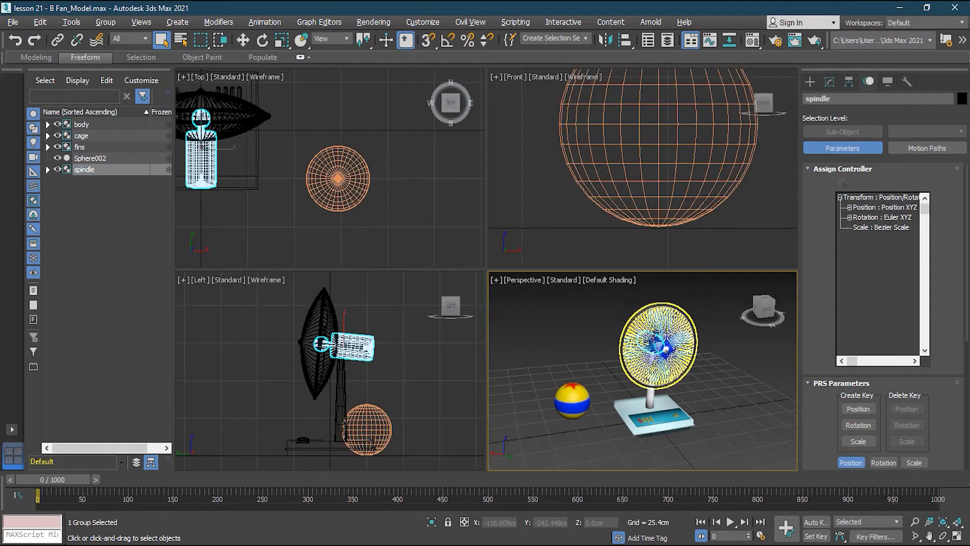
pyautogui.click(581, 374)
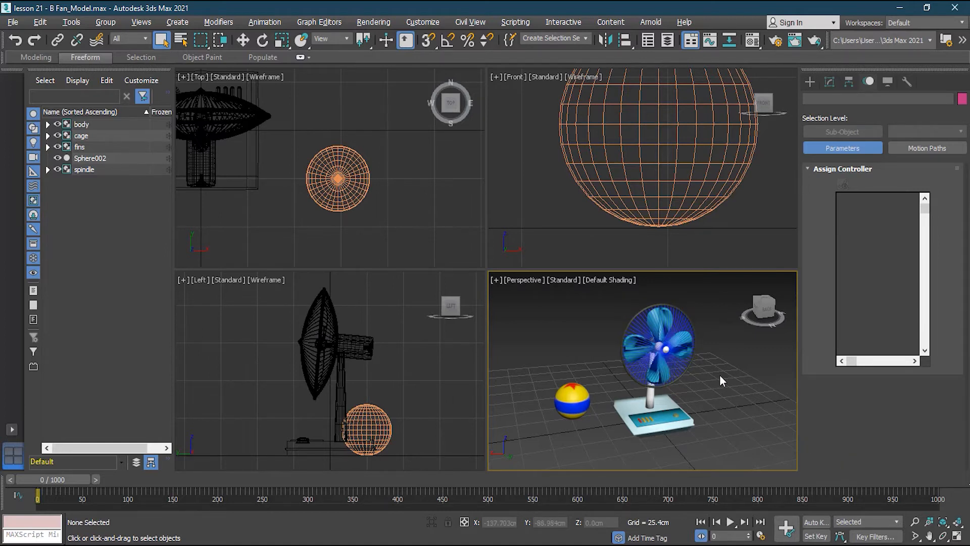
# Step: Maximize the Perspective view and inspect the fan's body group, leaving its member list collapsed and nothing selected
pyautogui.click(958, 538)
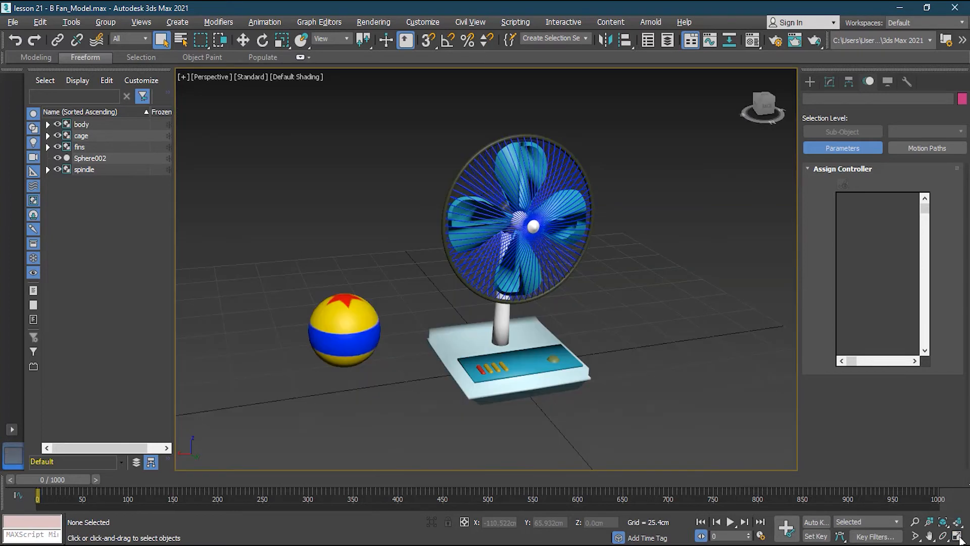
pyautogui.scroll(-3, 671, 379)
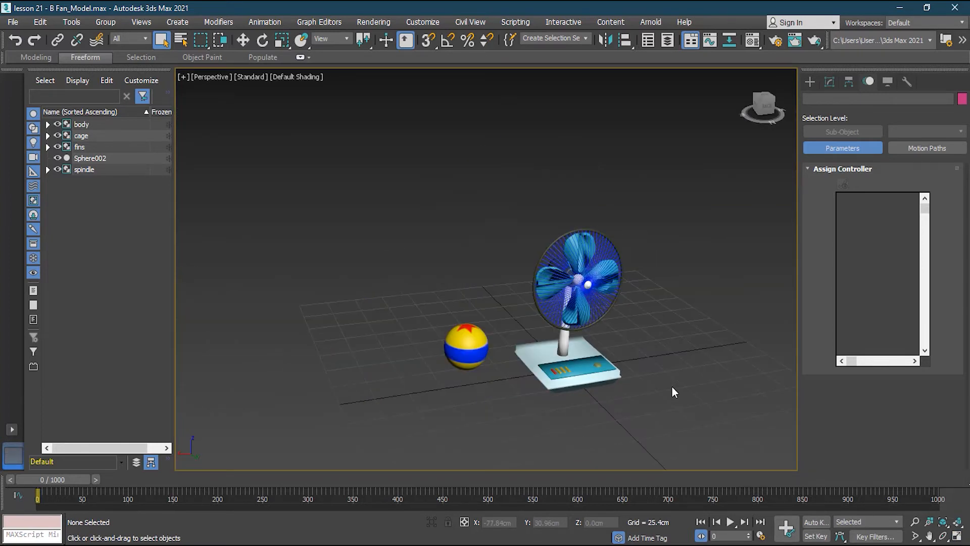
pyautogui.keyDown('alt'); pyautogui.moveTo(666, 393); pyautogui.dragTo(594, 331, button='middle'); pyautogui.keyUp('alt')
pyautogui.click(594, 332)
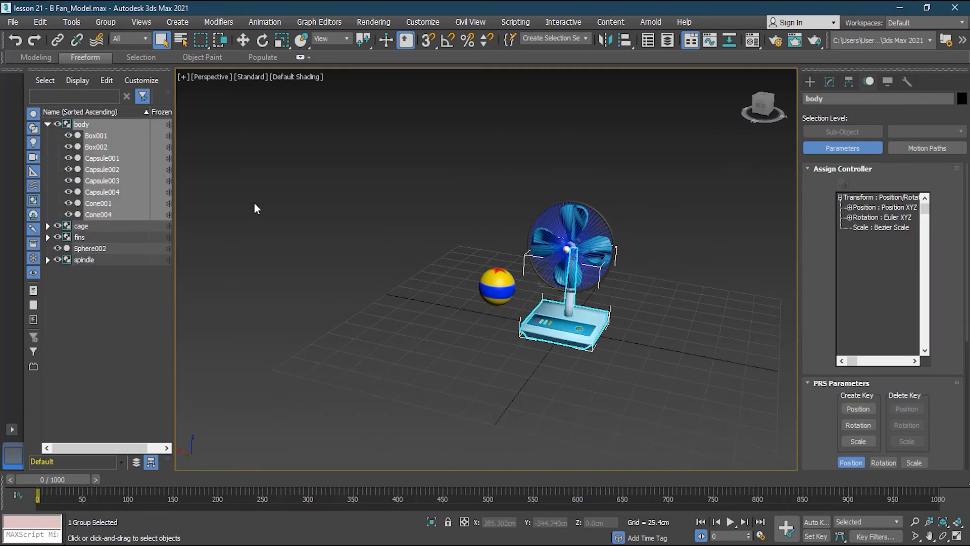
pyautogui.click(46, 125)
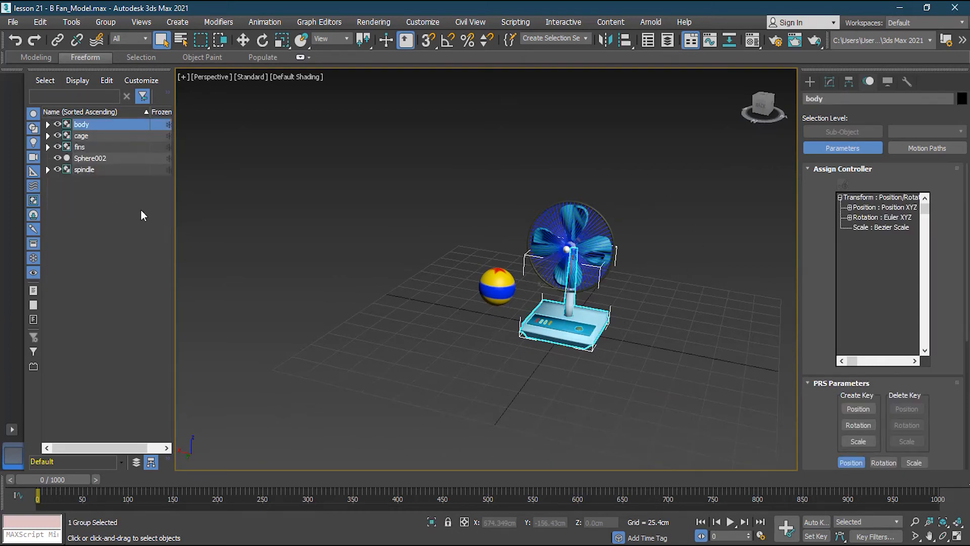
pyautogui.click(141, 209)
# Step: Select the spindle, fins, cage and body groups together and move the whole fan away from the ball
pyautogui.click(88, 169)
pyautogui.keyDown('ctrl'); pyautogui.click(84, 146); pyautogui.keyUp('ctrl')
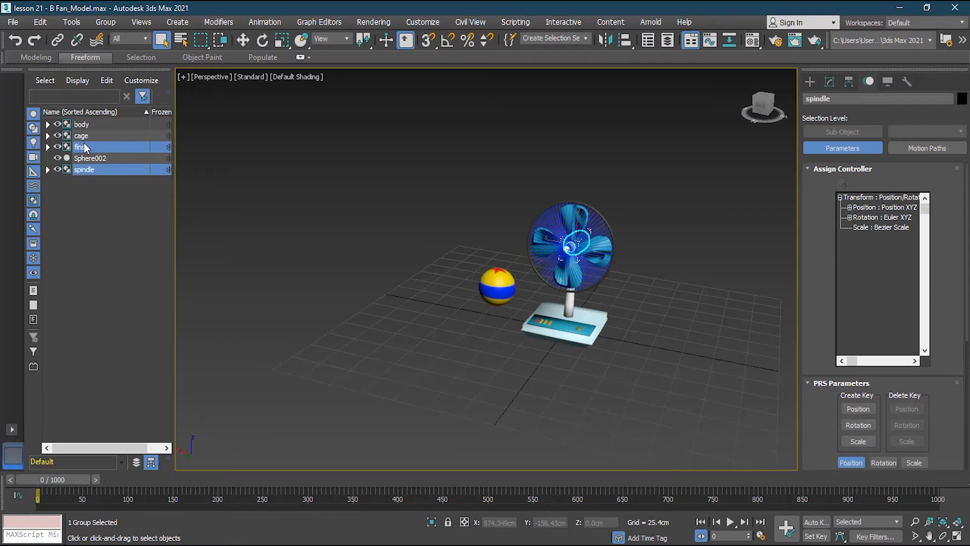
pyautogui.keyDown('ctrl'); pyautogui.click(85, 136); pyautogui.keyUp('ctrl')
pyautogui.keyDown('ctrl'); pyautogui.click(89, 125); pyautogui.keyUp('ctrl')
pyautogui.click(244, 40)
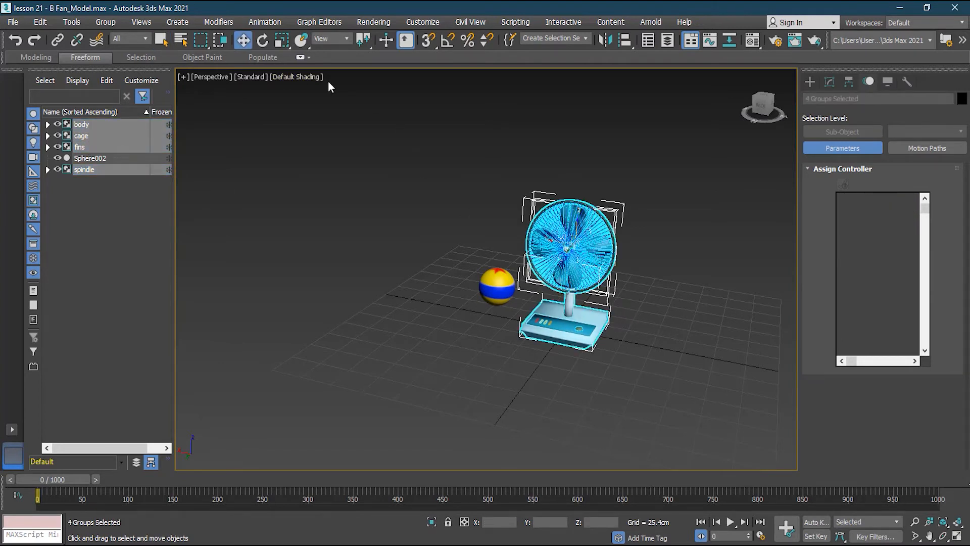
pyautogui.scroll(-6, 667, 283)
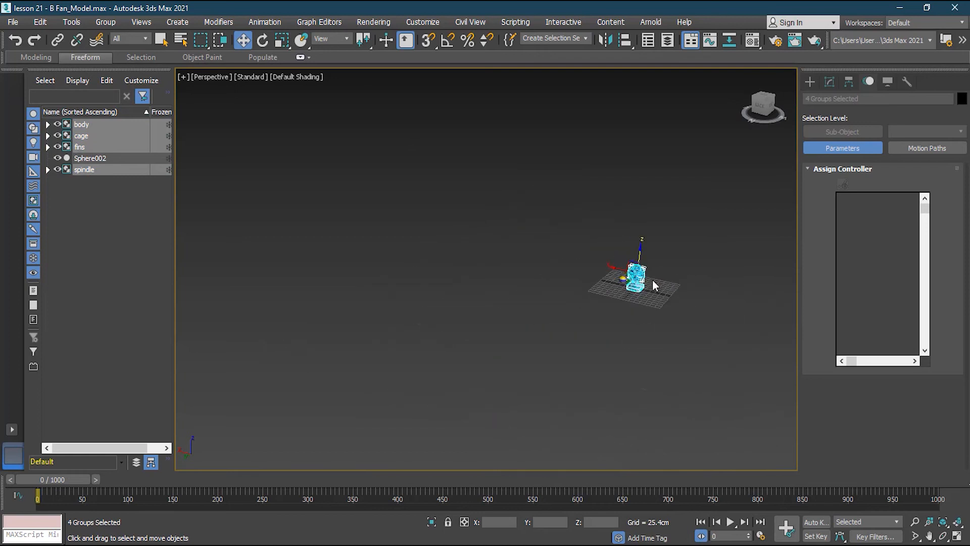
pyautogui.scroll(3, 653, 285)
pyautogui.scroll(4, 653, 280)
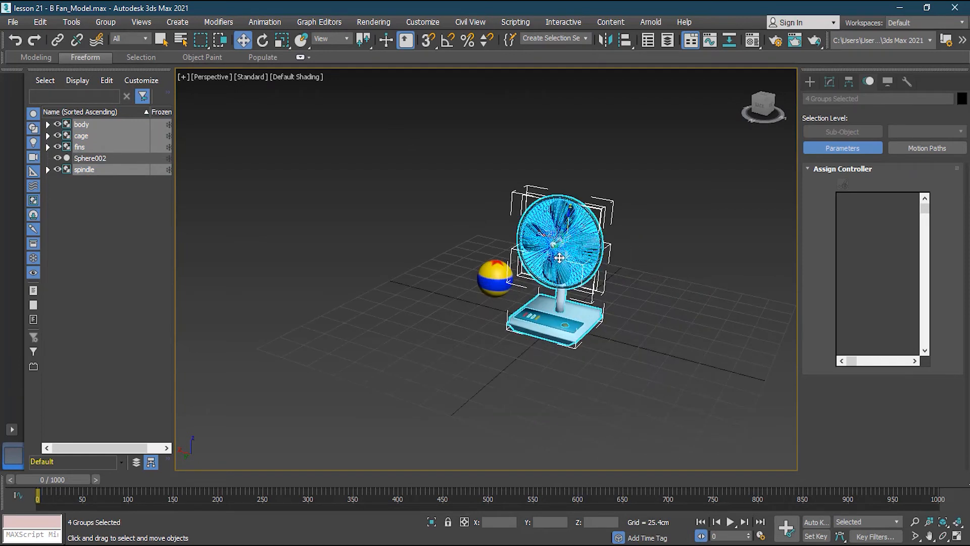
pyautogui.moveTo(535, 237); pyautogui.dragTo(658, 276)
pyautogui.keyDown('alt'); pyautogui.moveTo(704, 330); pyautogui.dragTo(655, 273, button='middle'); pyautogui.keyUp('alt')
pyautogui.scroll(3, 656, 273)
# Step: Shift the fan farther from the ball along X and Y toward the grid's edge, and deselect it
pyautogui.moveTo(547, 221); pyautogui.dragTo(700, 226)
pyautogui.keyDown('alt'); pyautogui.moveTo(661, 282); pyautogui.dragTo(570, 304, button='middle'); pyautogui.keyUp('alt')
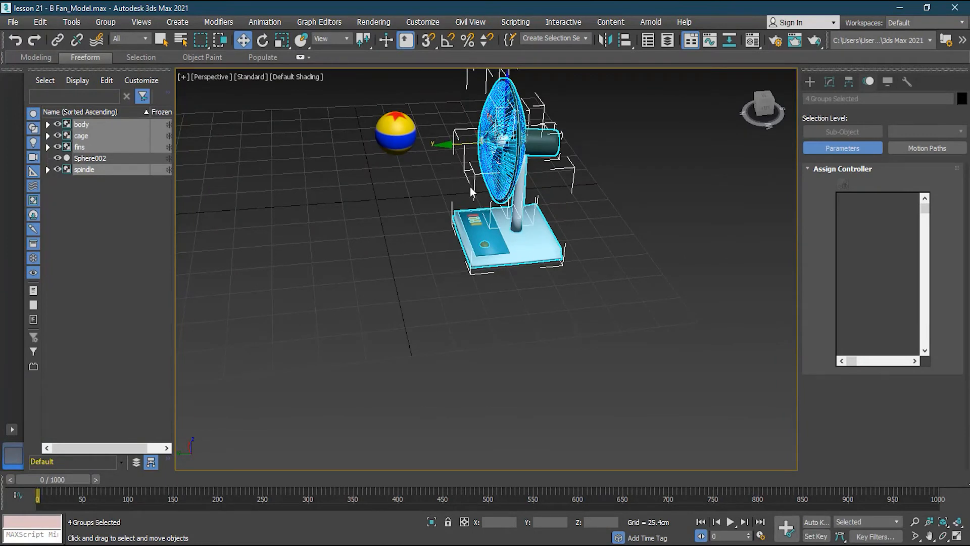
pyautogui.moveTo(438, 146); pyautogui.dragTo(453, 207)
pyautogui.keyDown('alt'); pyautogui.moveTo(452, 208); pyautogui.dragTo(556, 195, button='middle'); pyautogui.keyUp('alt')
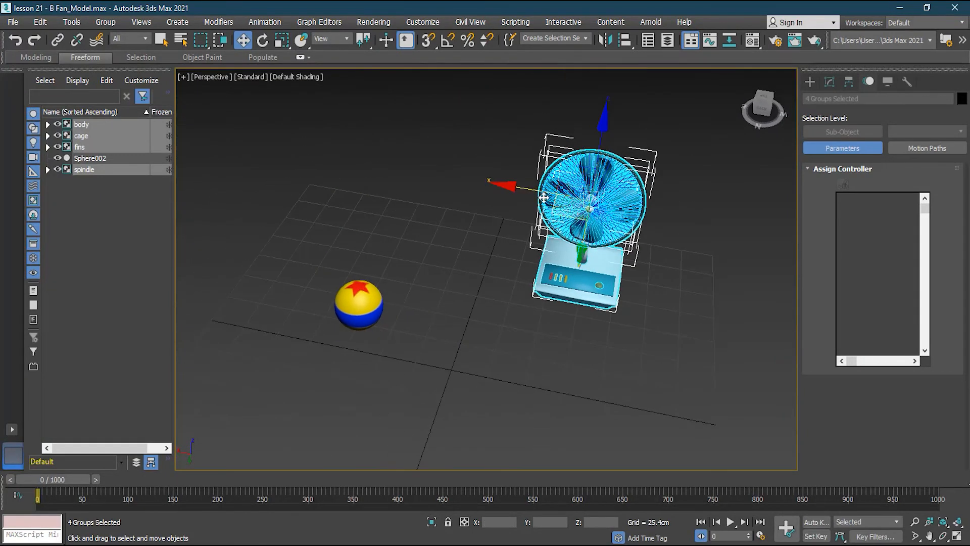
pyautogui.moveTo(536, 191); pyautogui.dragTo(606, 200)
pyautogui.click(526, 159)
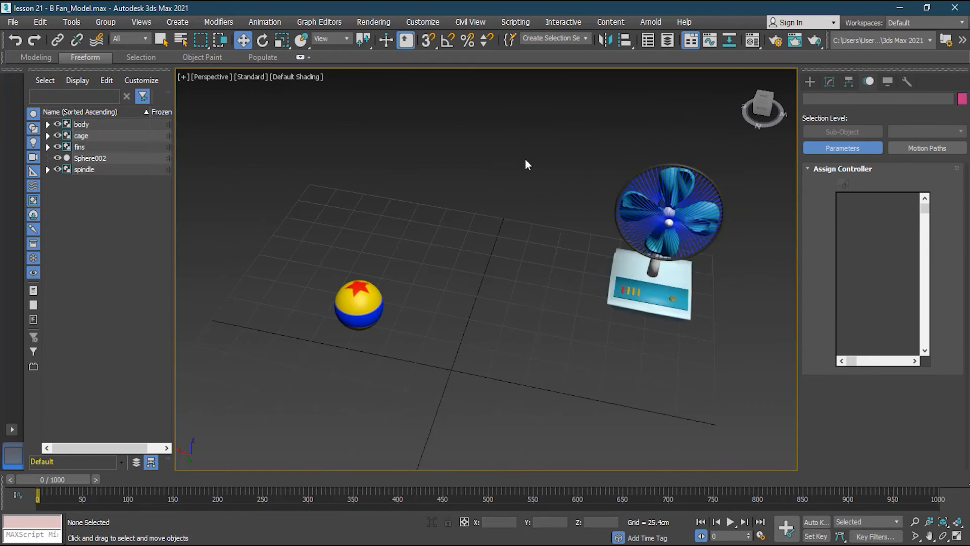
# Step: Move the ball Sphere002 toward the fan, to about X 16.6 cm, Y -47.3 cm, Z 17.5 cm, and deselect it
pyautogui.scroll(-3, 591, 268)
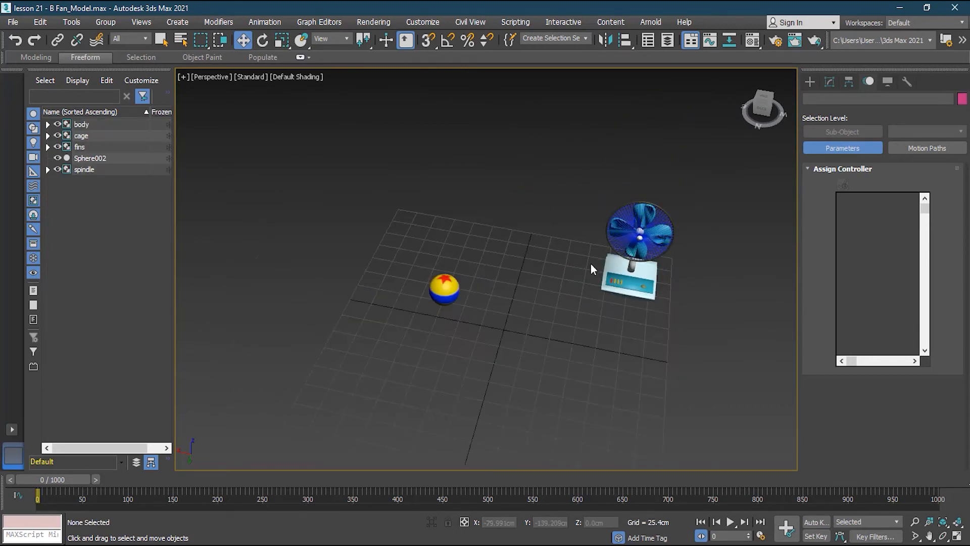
pyautogui.click(447, 298)
pyautogui.moveTo(426, 347); pyautogui.dragTo(431, 327)
pyautogui.moveTo(385, 264); pyautogui.dragTo(461, 292)
pyautogui.moveTo(445, 293); pyautogui.dragTo(433, 288)
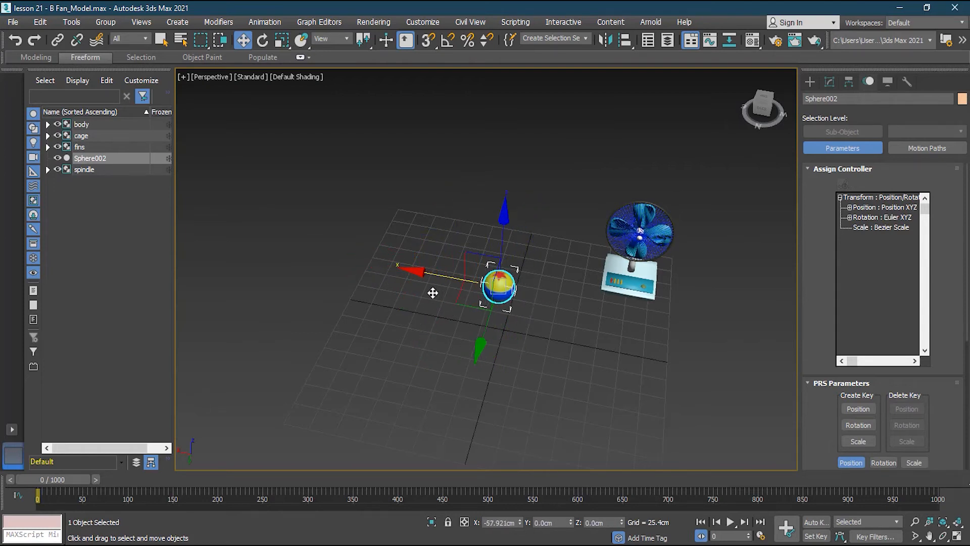
pyautogui.click(514, 368)
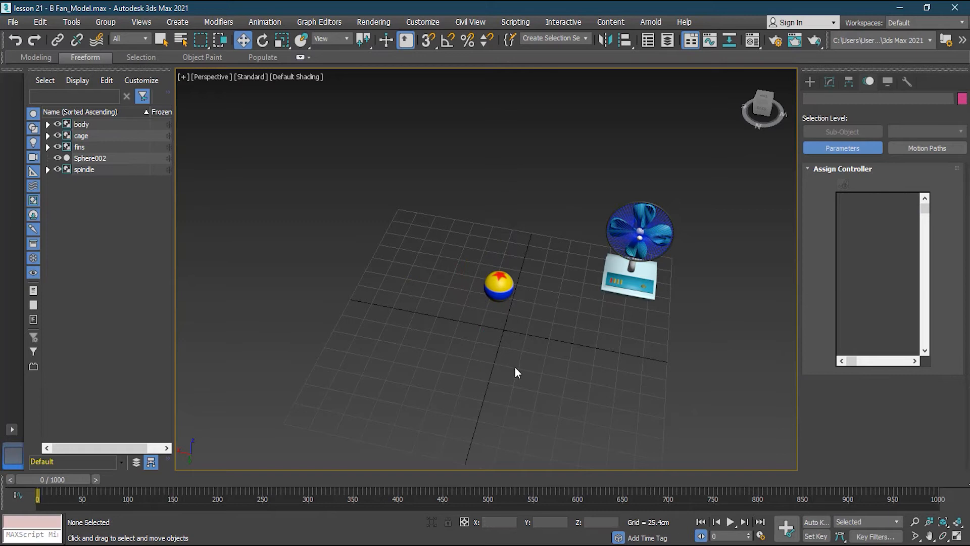
# Step: Examine the new arrangement of ball and fan from several angles, finishing with a close front view of the fan
pyautogui.click(502, 290)
pyautogui.keyDown('alt'); pyautogui.moveTo(578, 367); pyautogui.dragTo(563, 349, button='middle'); pyautogui.keyUp('alt')
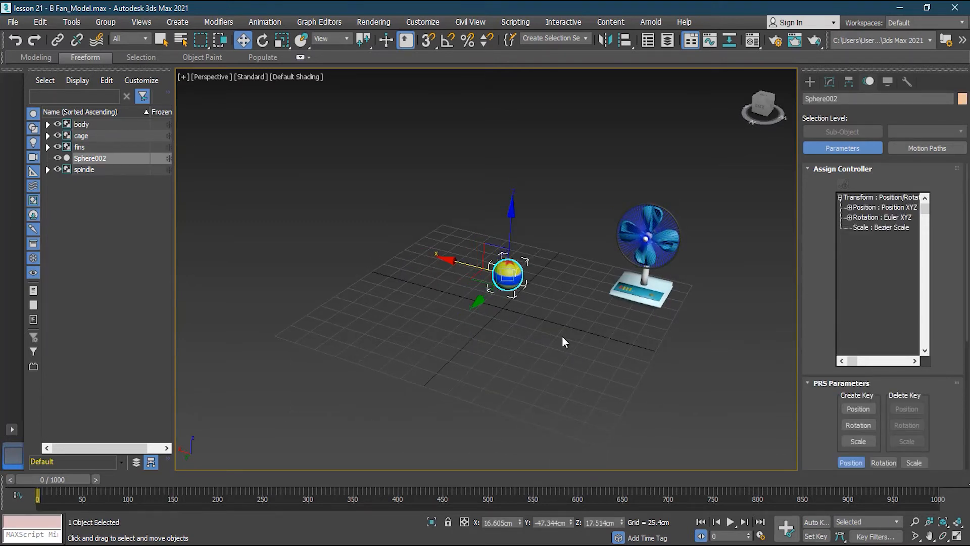
pyautogui.click(622, 341)
pyautogui.keyDown('alt'); pyautogui.moveTo(700, 298); pyautogui.dragTo(700, 236, button='middle'); pyautogui.keyUp('alt')
pyautogui.scroll(3, 686, 215)
pyautogui.scroll(1, 464, 386)
pyautogui.keyDown('alt'); pyautogui.moveTo(464, 387); pyautogui.dragTo(501, 375, button='middle'); pyautogui.keyUp('alt')
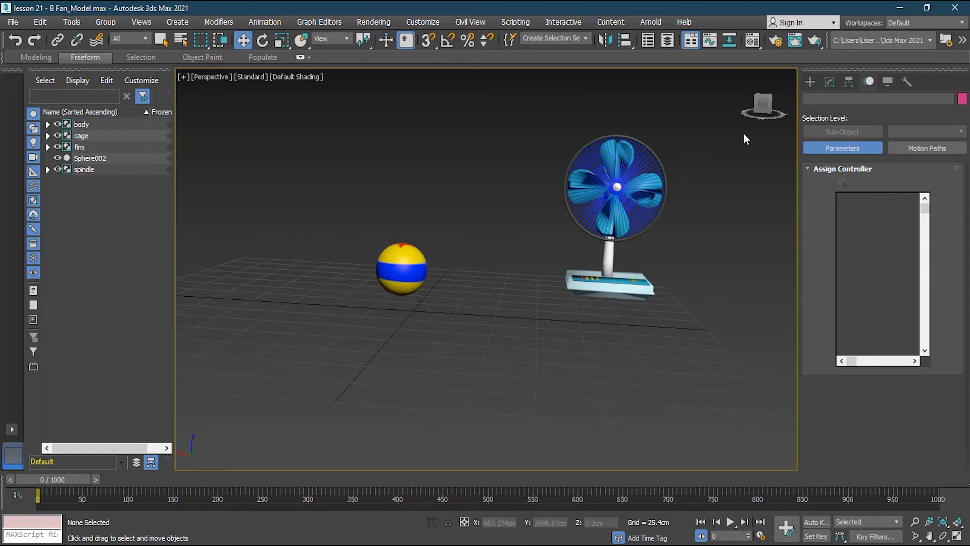
pyautogui.click(747, 74)
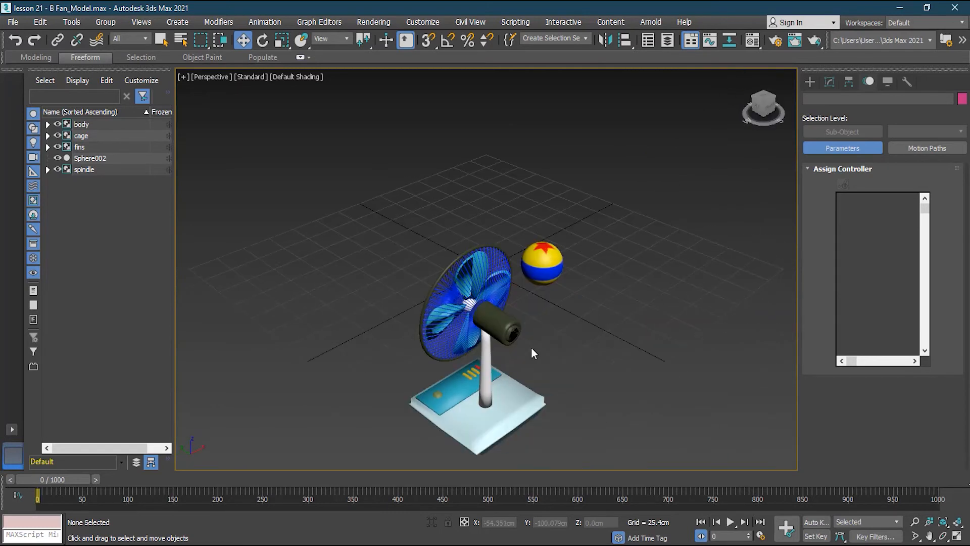
pyautogui.keyDown('alt'); pyautogui.moveTo(530, 348); pyautogui.dragTo(474, 331, button='middle'); pyautogui.keyUp('alt')
pyautogui.scroll(3, 475, 331)
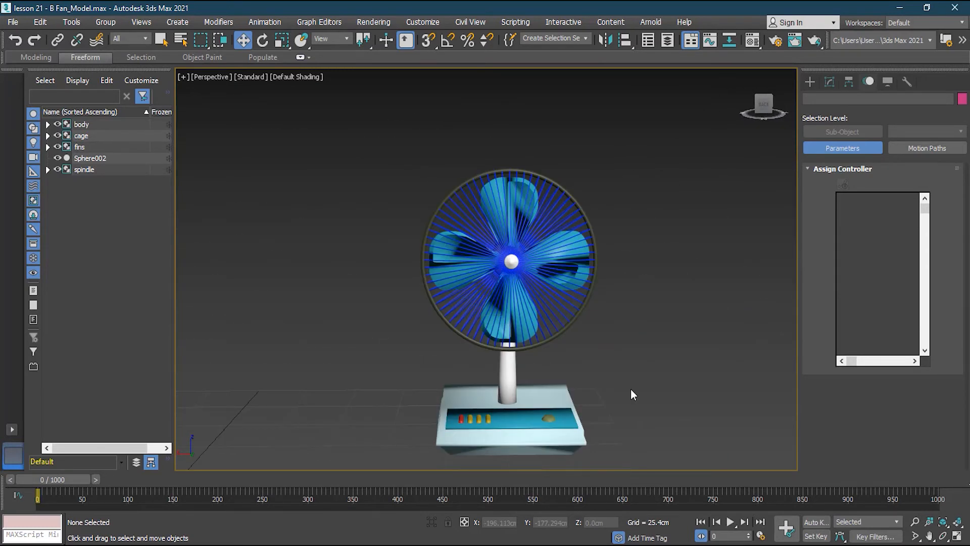
# Step: Test rotating the fins group around the fan's hub in close-up, and undo the rotation
pyautogui.click(83, 147)
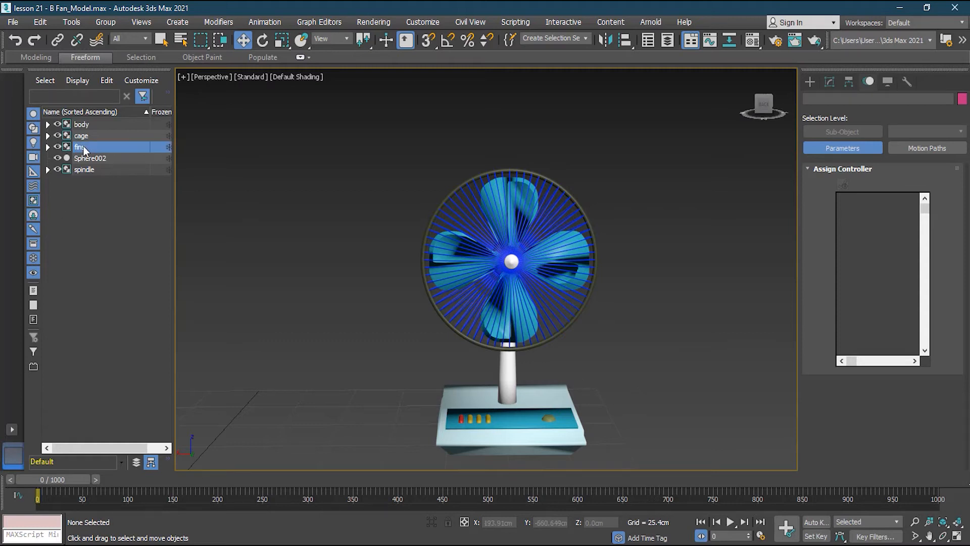
pyautogui.press('z')
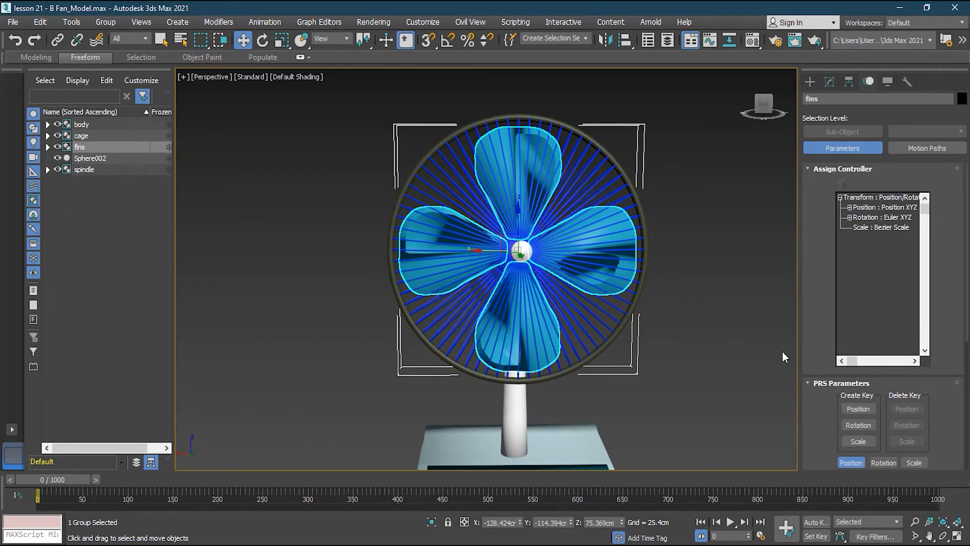
pyautogui.click(263, 40)
pyautogui.moveTo(537, 298); pyautogui.dragTo(494, 269)
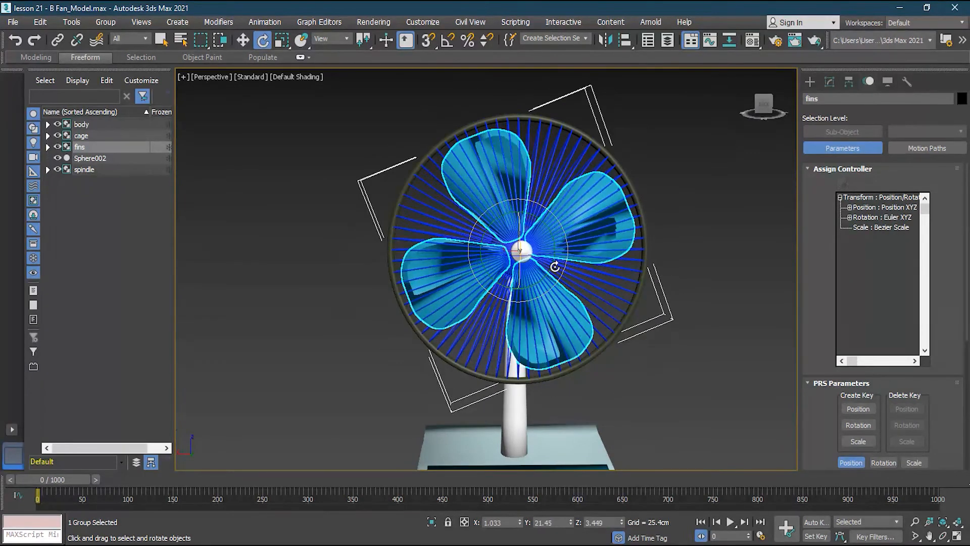
pyautogui.hotkey('ctrl', 'z')
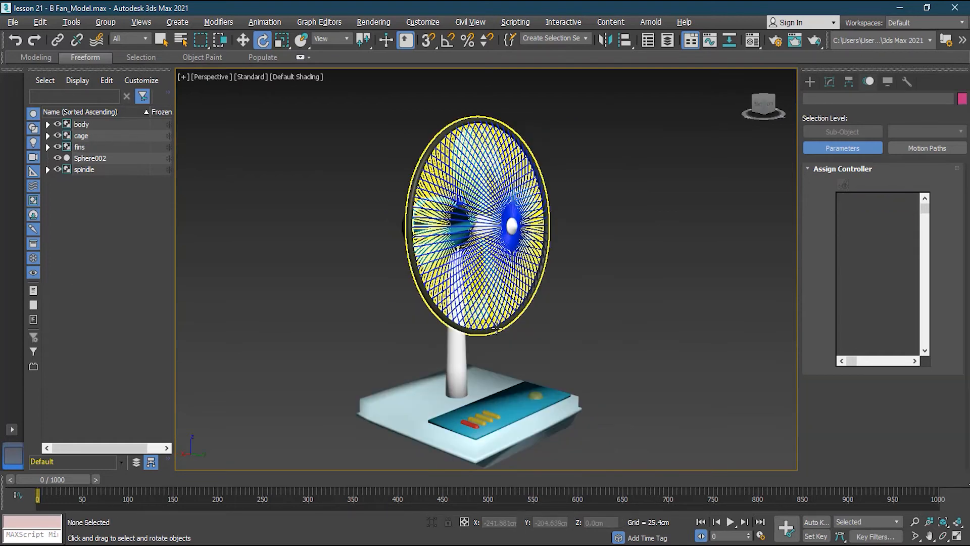
# Step: Hide the cage group so that only the fan's blades, spindle and body are displayed
pyautogui.click(444, 203)
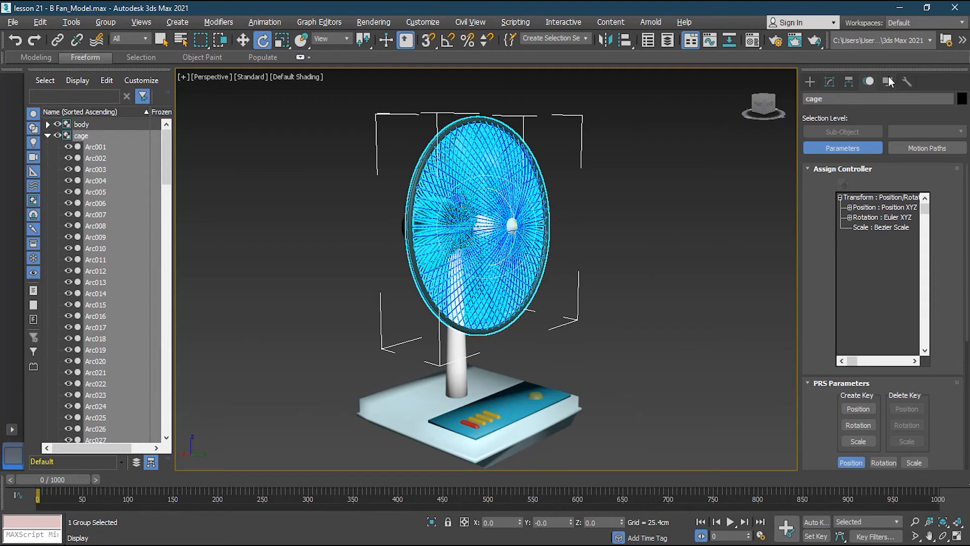
pyautogui.click(889, 82)
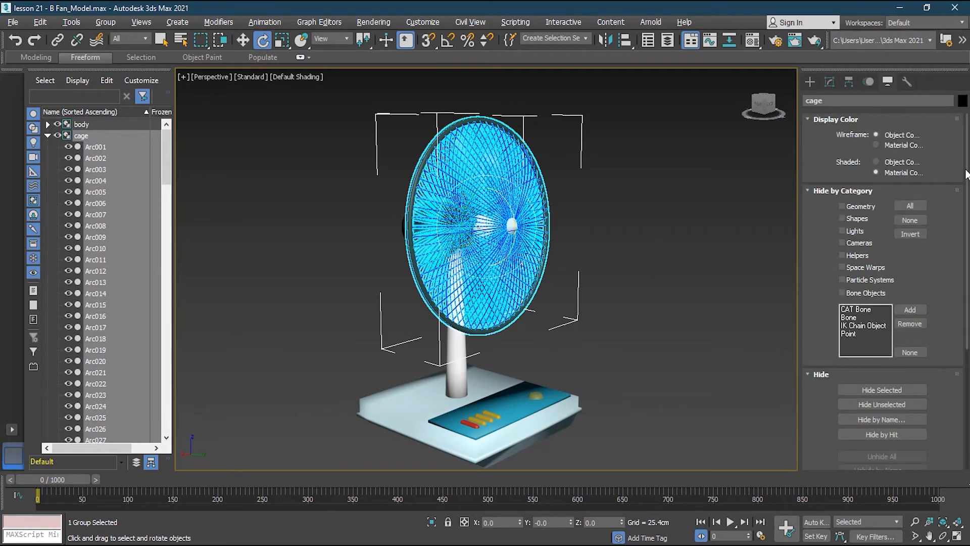
pyautogui.scroll(-5, 923, 243)
pyautogui.click(915, 236)
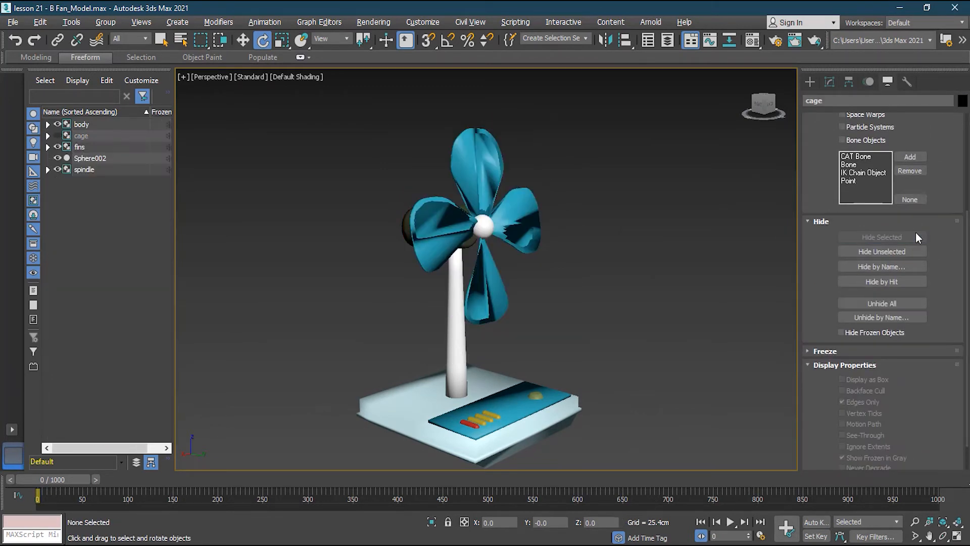
pyautogui.keyDown('alt'); pyautogui.moveTo(624, 271); pyautogui.dragTo(597, 276, button='middle'); pyautogui.keyUp('alt')
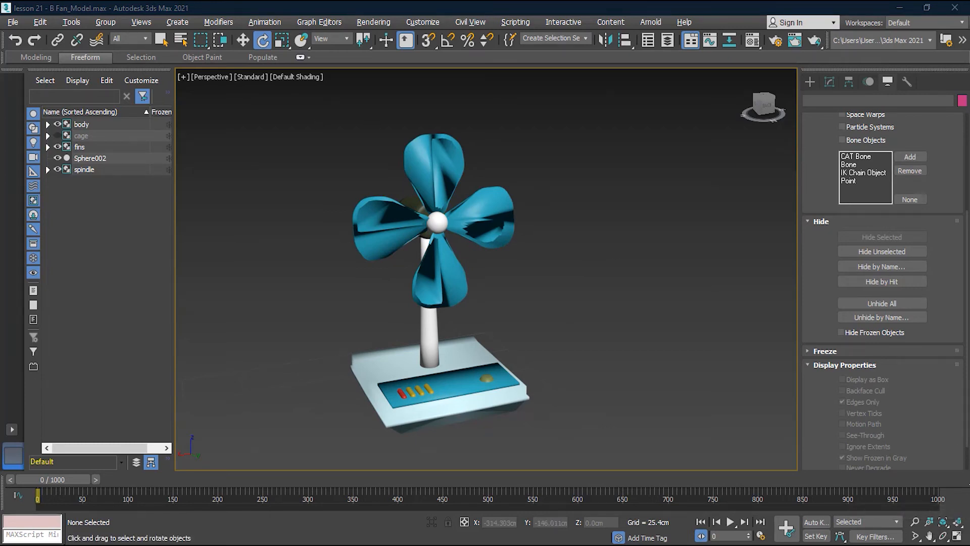
# Step: Create a Dummy helper beside the fan's hub in the Front view and move it down to centre it on the hub
pyautogui.click(957, 536)
pyautogui.scroll(-6, 633, 176)
pyautogui.moveTo(584, 177); pyautogui.dragTo(626, 206, button='middle')
pyautogui.scroll(6, 605, 190)
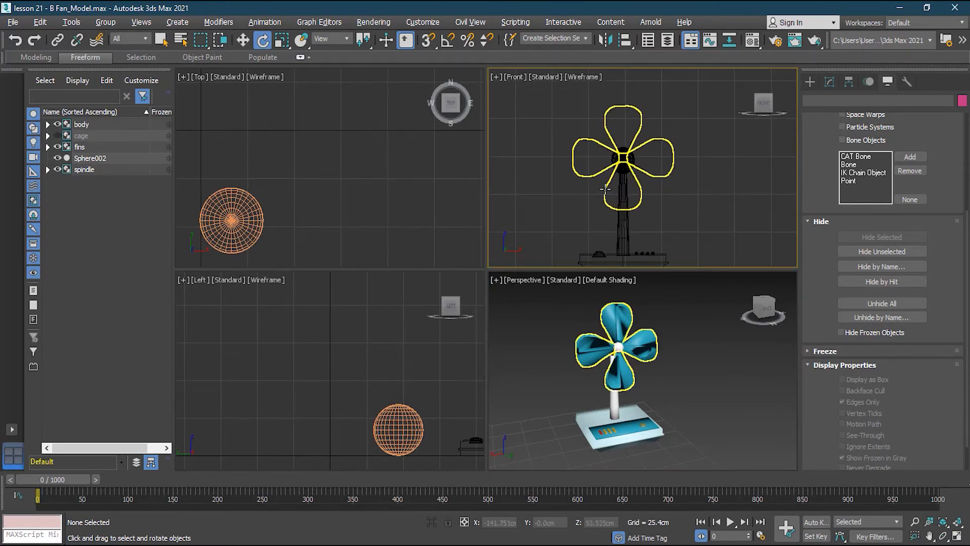
pyautogui.scroll(8, 650, 187)
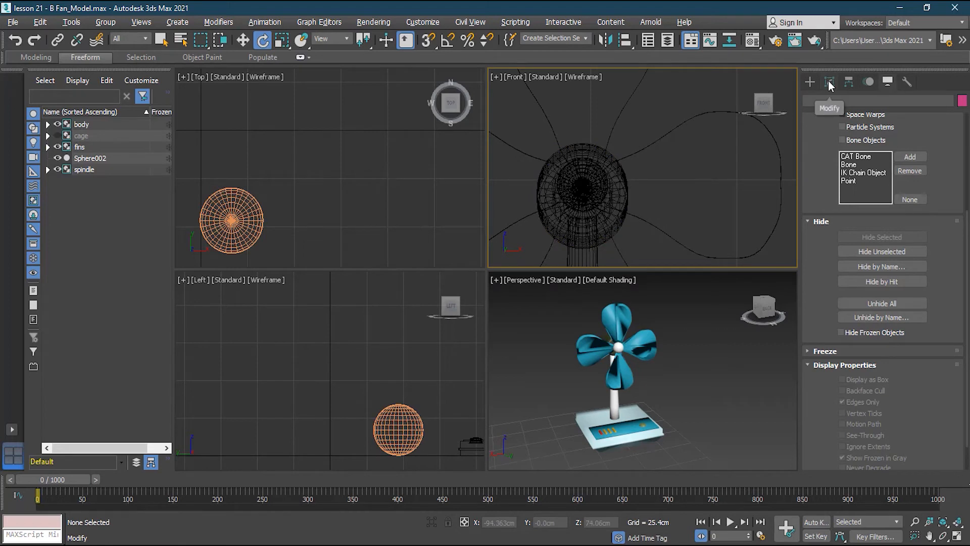
pyautogui.click(810, 82)
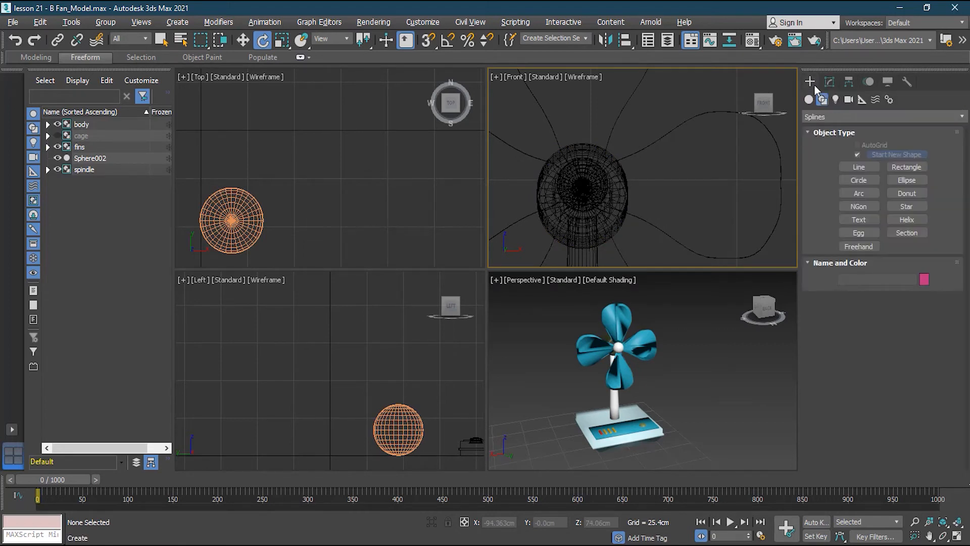
pyautogui.click(862, 100)
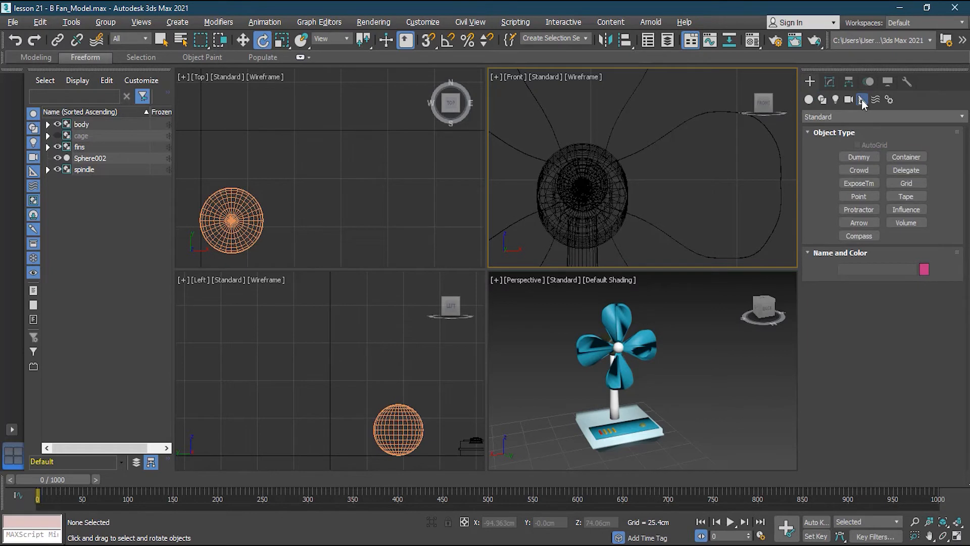
pyautogui.click(869, 158)
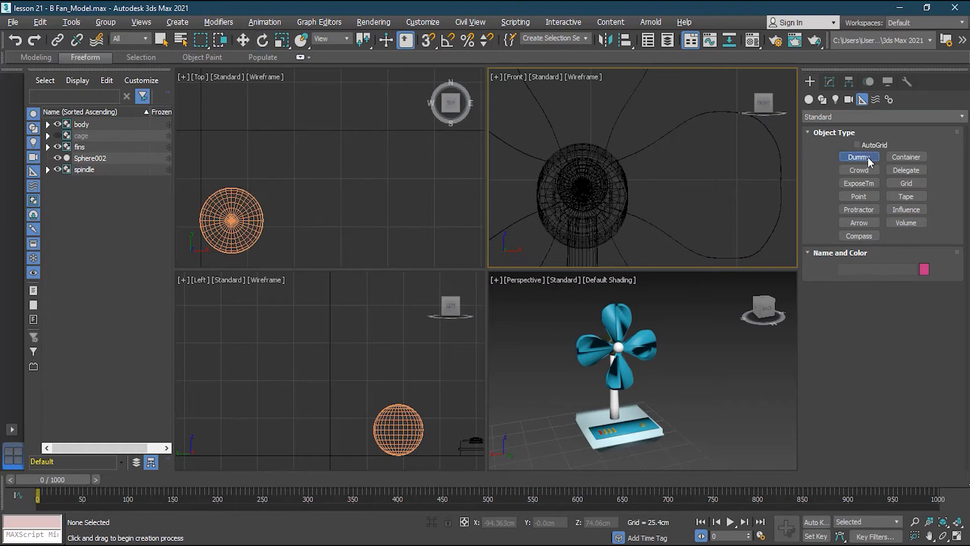
pyautogui.moveTo(558, 160); pyautogui.dragTo(616, 163)
pyautogui.click(243, 40)
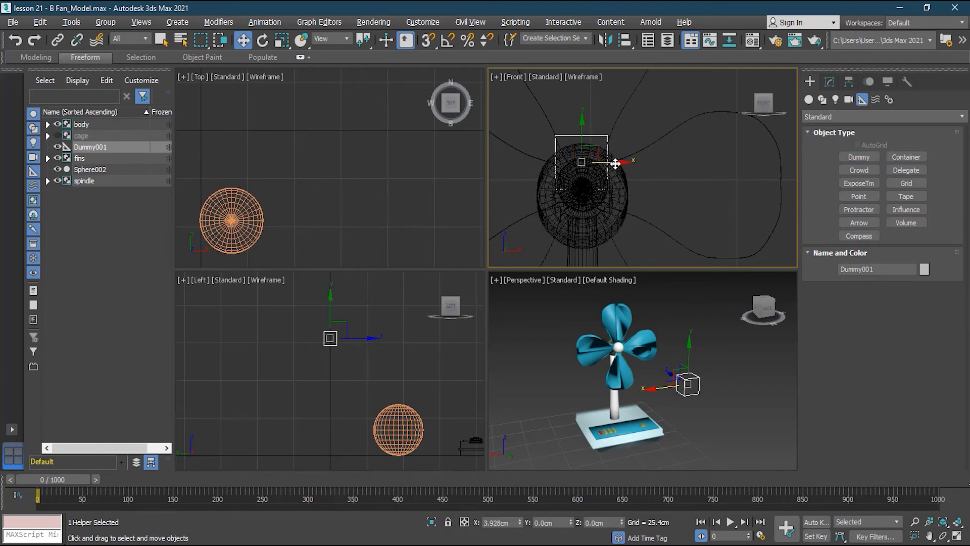
pyautogui.moveTo(587, 134); pyautogui.dragTo(587, 160)
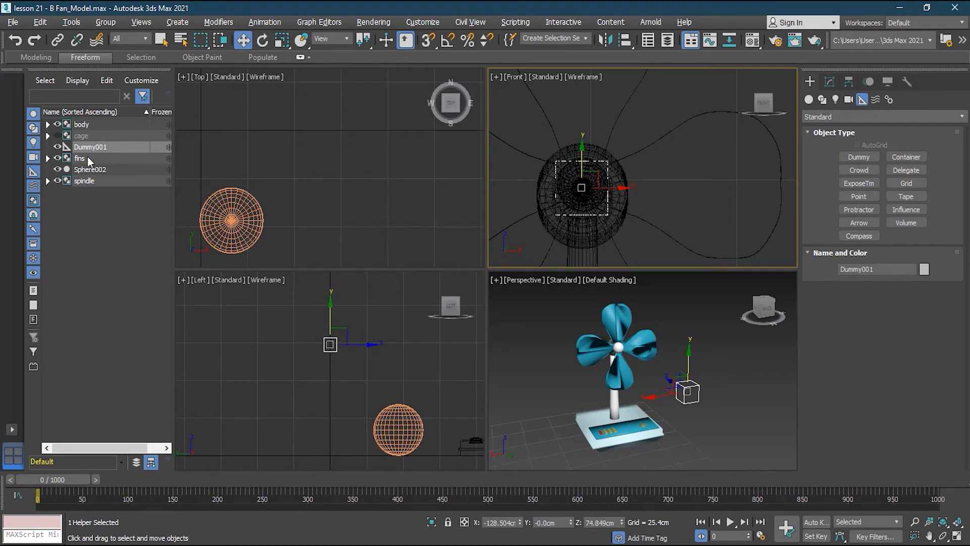
# Step: Hide the spindle group and align Dummy001 with the centre of the fins in the Front view
pyautogui.click(86, 180)
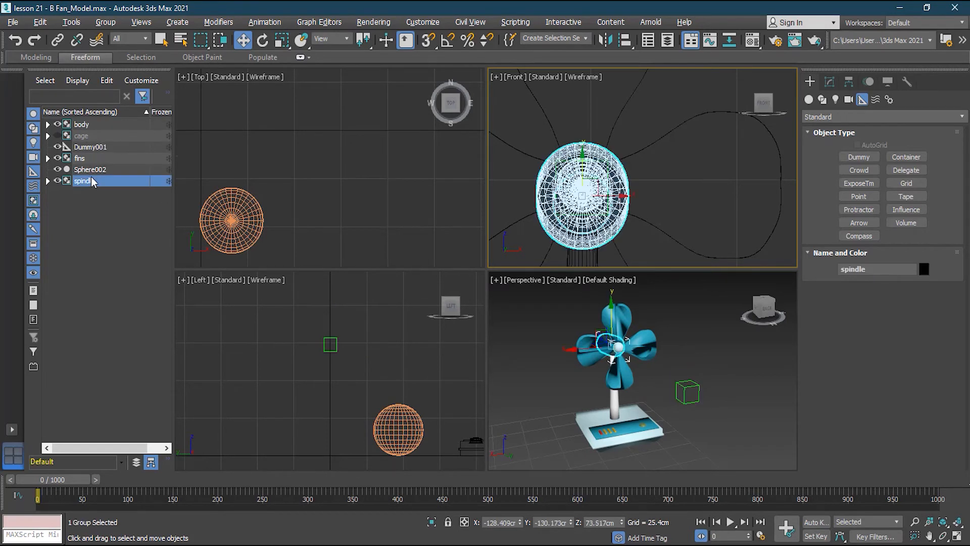
pyautogui.click(887, 81)
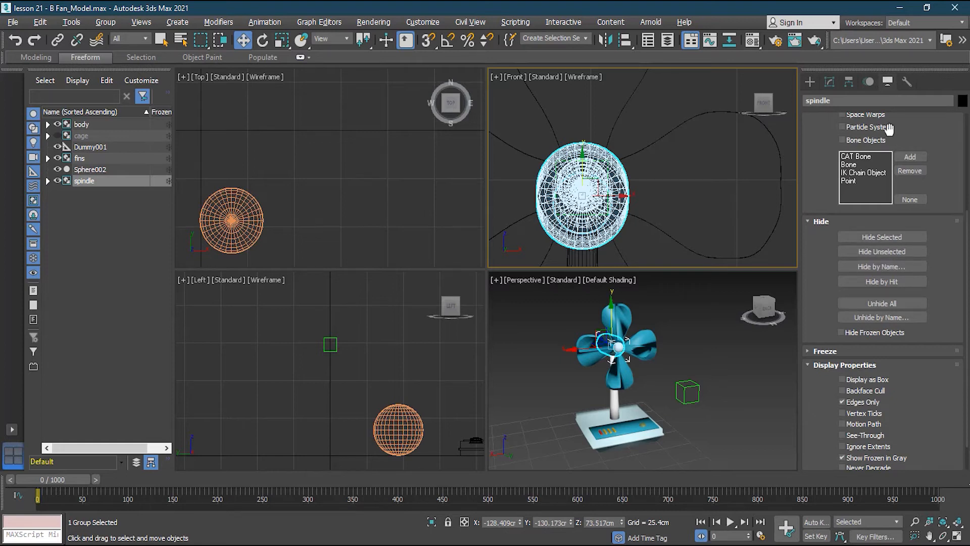
pyautogui.click(881, 237)
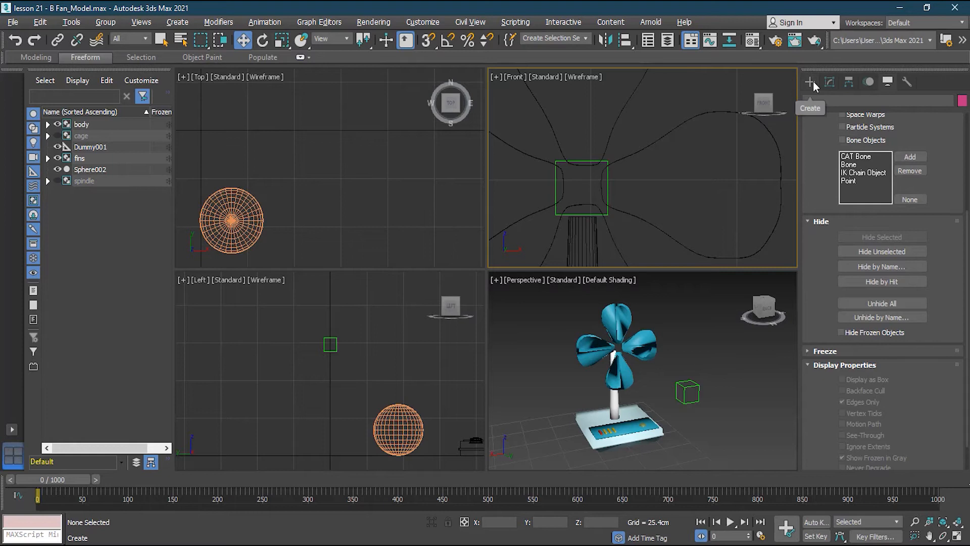
pyautogui.click(608, 189)
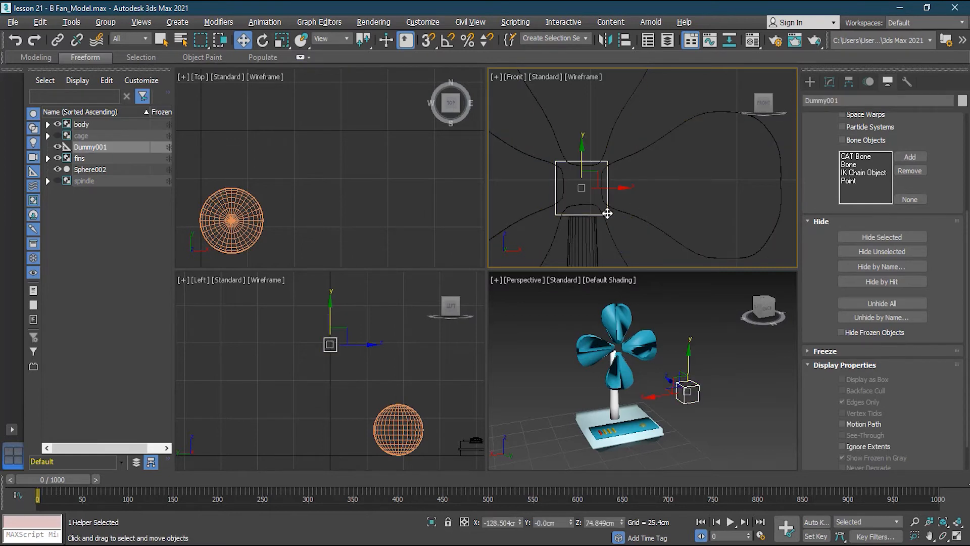
pyautogui.moveTo(613, 189); pyautogui.dragTo(583, 159)
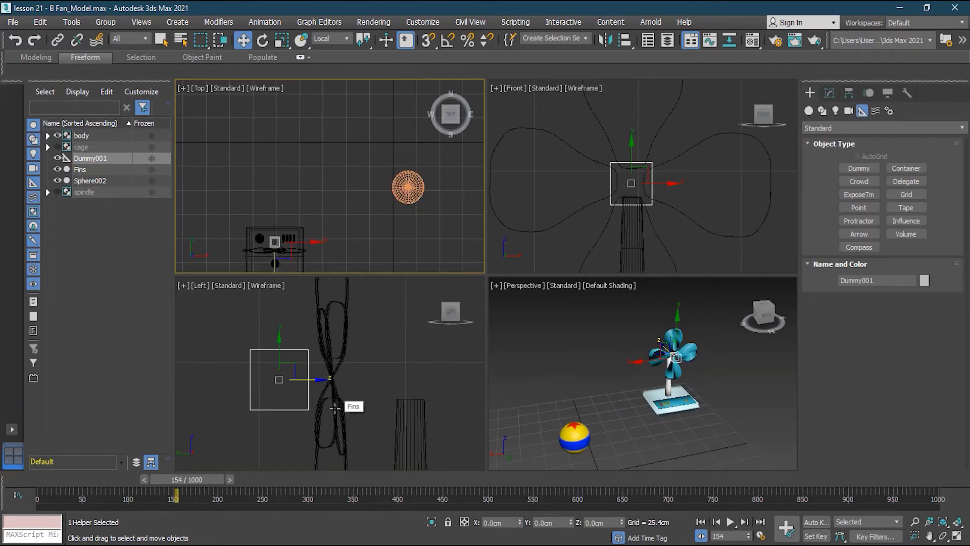
# Step: Move Dummy001 away from the fins along its local Z axis in the Left view, by about -45.15 cm
pyautogui.click(335, 407)
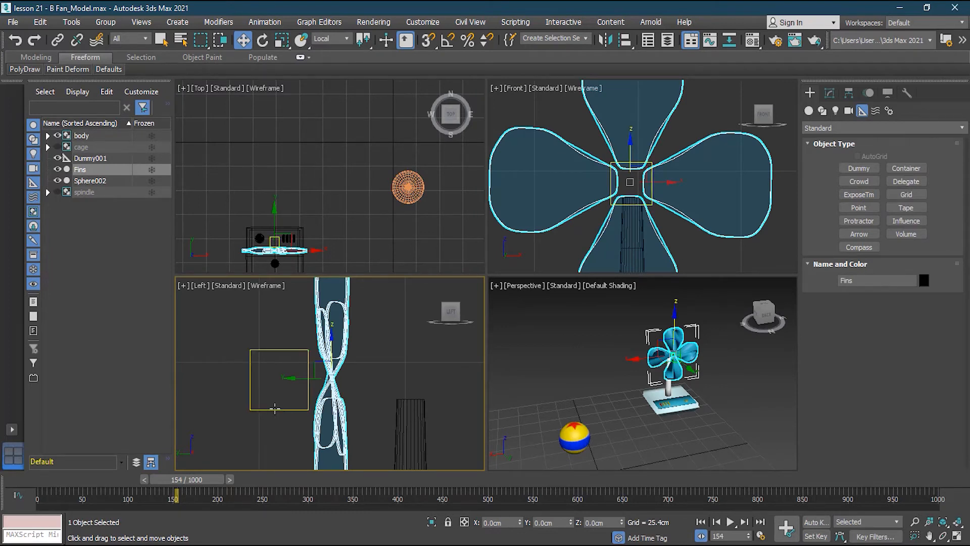
pyautogui.scroll(-3, 276, 408)
pyautogui.moveTo(277, 408); pyautogui.dragTo(338, 399, button='middle')
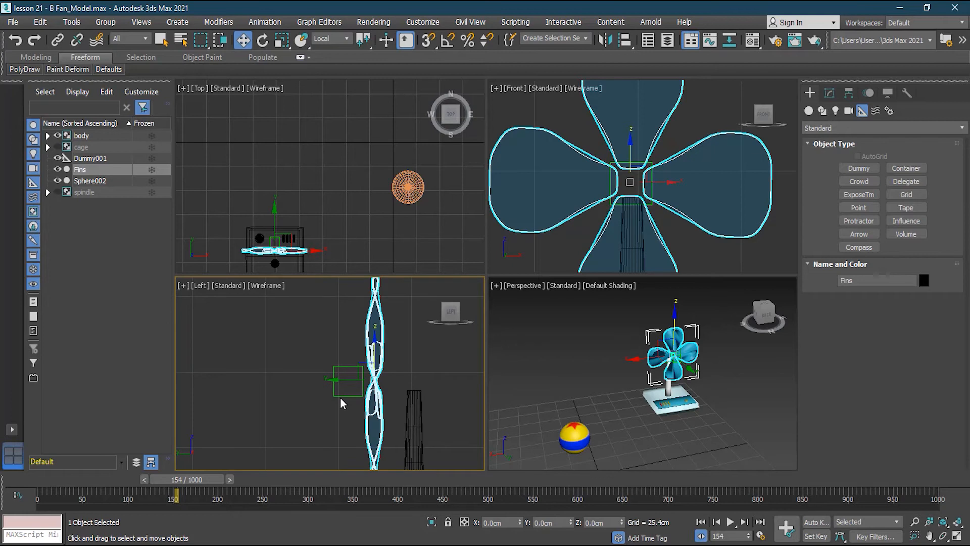
pyautogui.click(335, 392)
pyautogui.moveTo(393, 382); pyautogui.dragTo(262, 385)
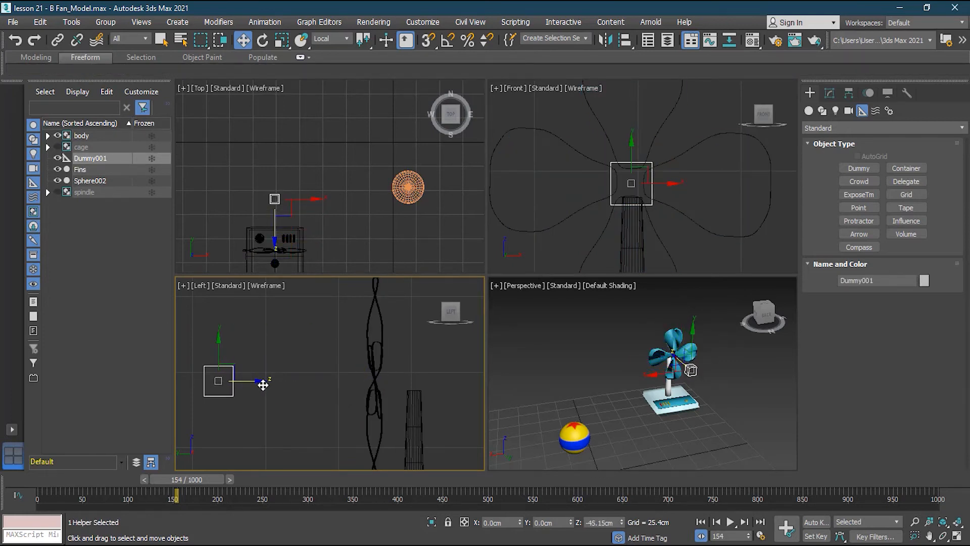
# Step: Link the Fins object to Dummy001 as its parent
pyautogui.click(377, 395)
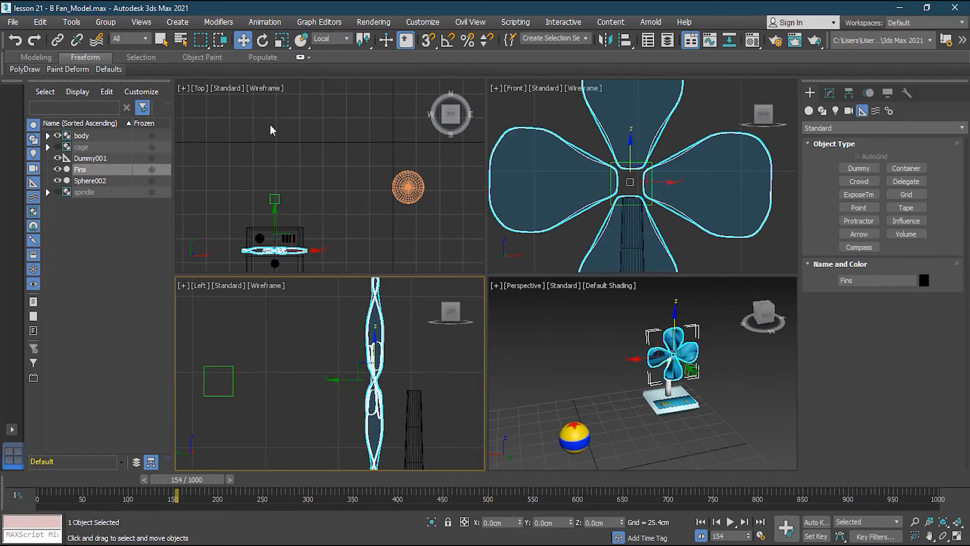
pyautogui.click(58, 40)
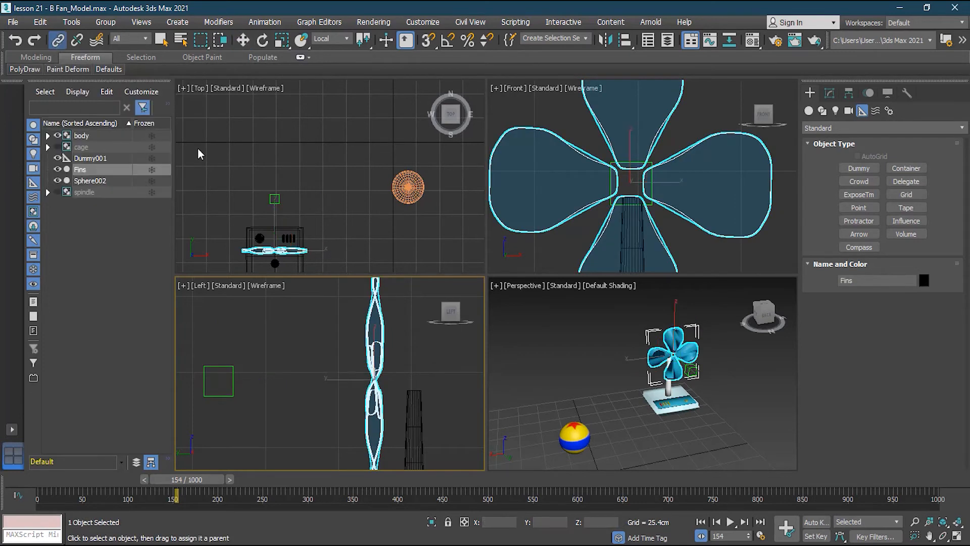
pyautogui.moveTo(376, 394); pyautogui.dragTo(232, 399)
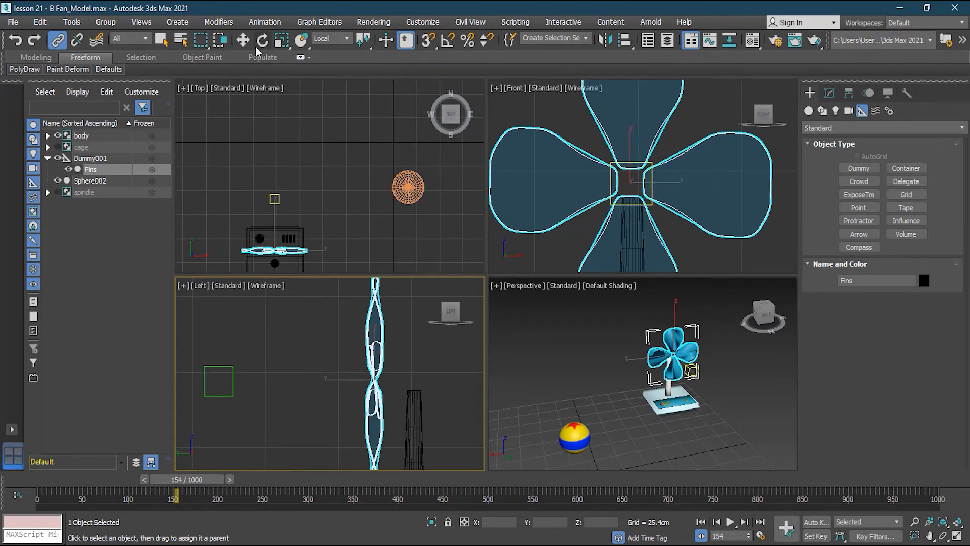
# Step: Test rotating and moving Dummy001 to check how the linked fins follow, and restore its original orientation and position
pyautogui.click(225, 397)
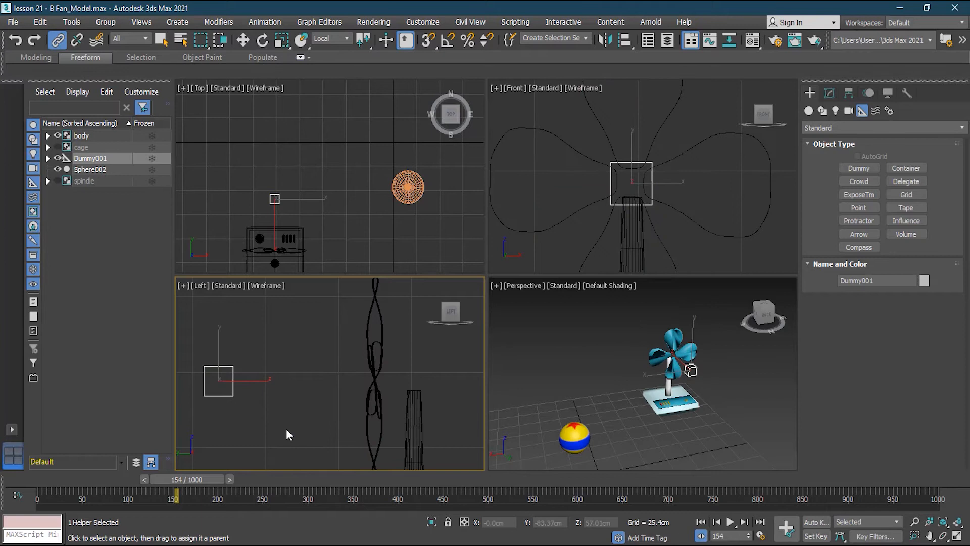
pyautogui.click(263, 40)
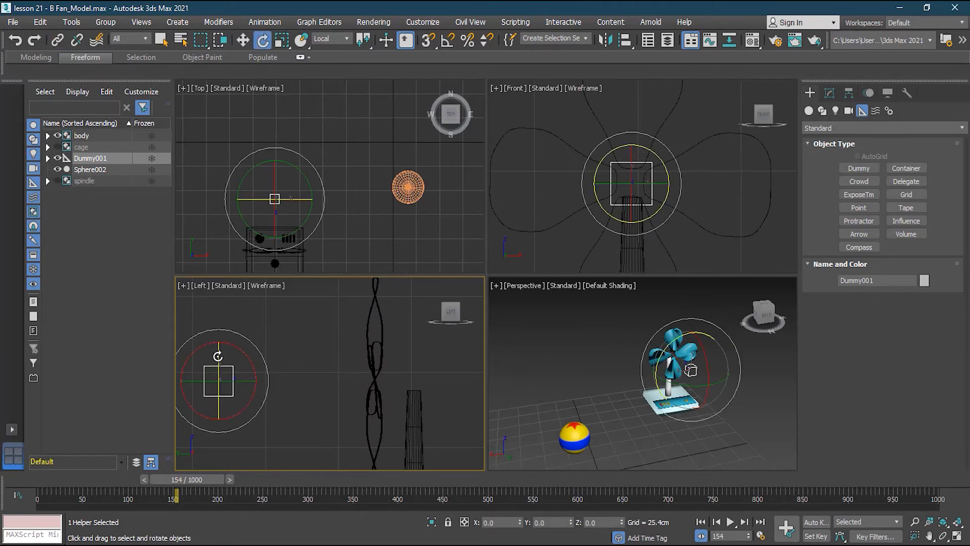
pyautogui.moveTo(219, 356); pyautogui.dragTo(221, 537)
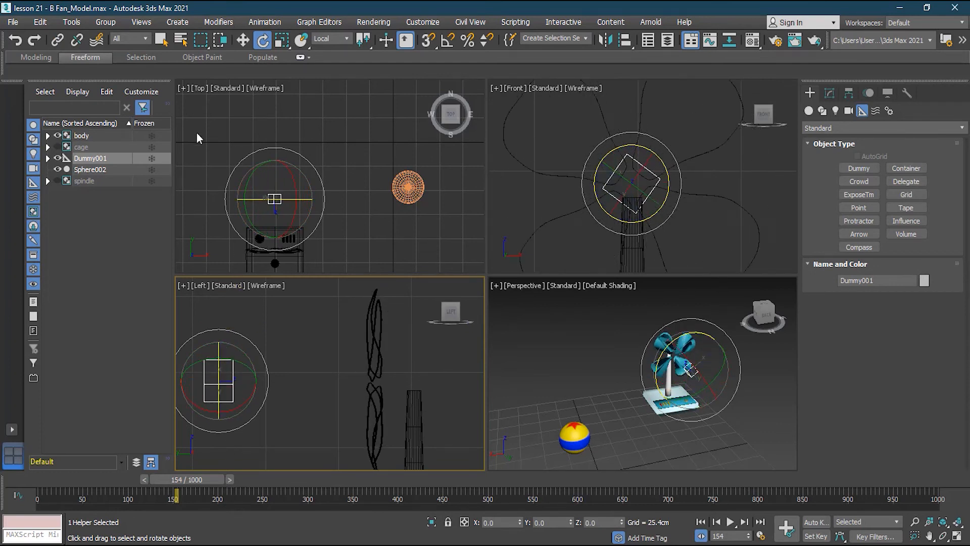
pyautogui.click(243, 41)
pyautogui.moveTo(252, 380)
pyautogui.mouseDown()
pyautogui.moveTo(321, 381)
pyautogui.moveTo(251, 381)
pyautogui.mouseUp()
pyautogui.click(282, 39)
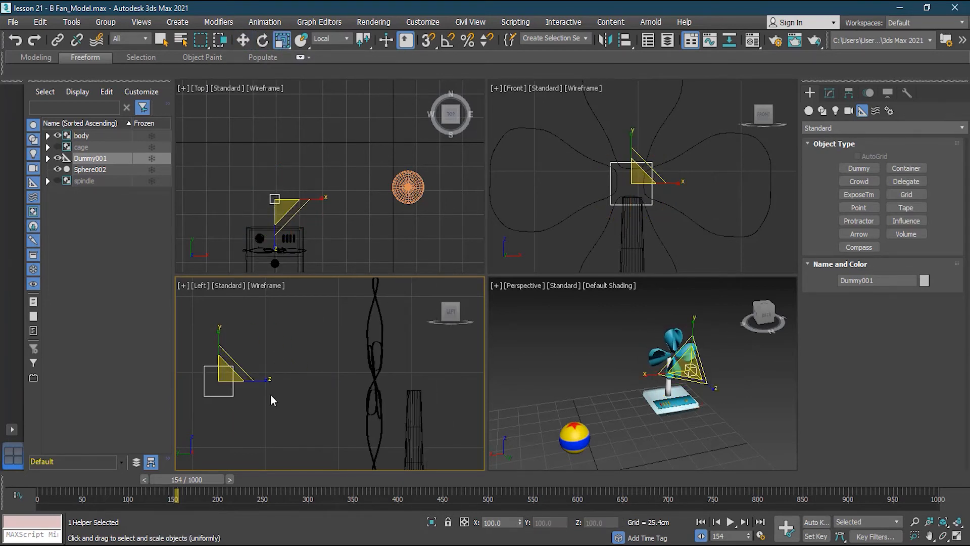
pyautogui.press('w')
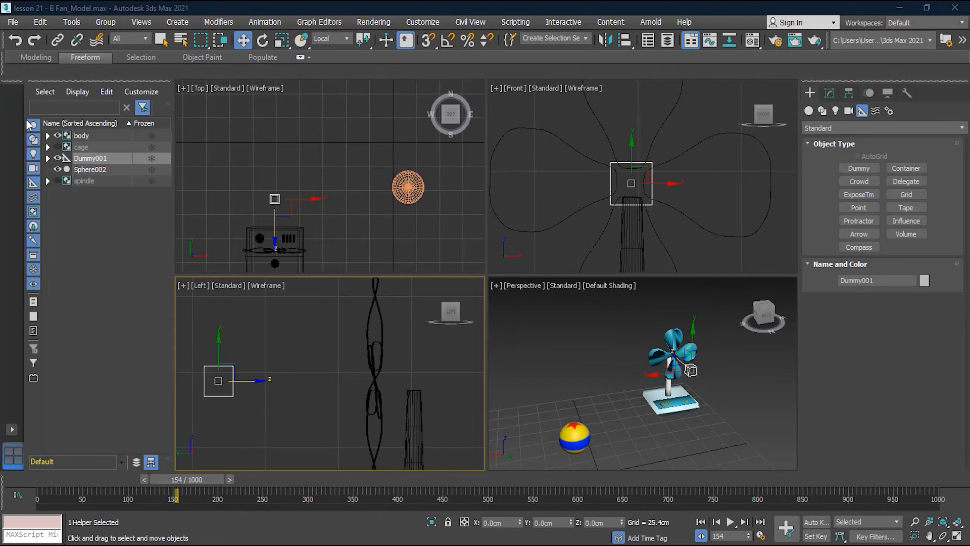
# Step: Animate Dummy001 with Auto Key from frame 0 by rotating it about 358 degrees around its local Z axis at frame 25
pyautogui.moveTo(208, 480); pyautogui.dragTo(51, 493)
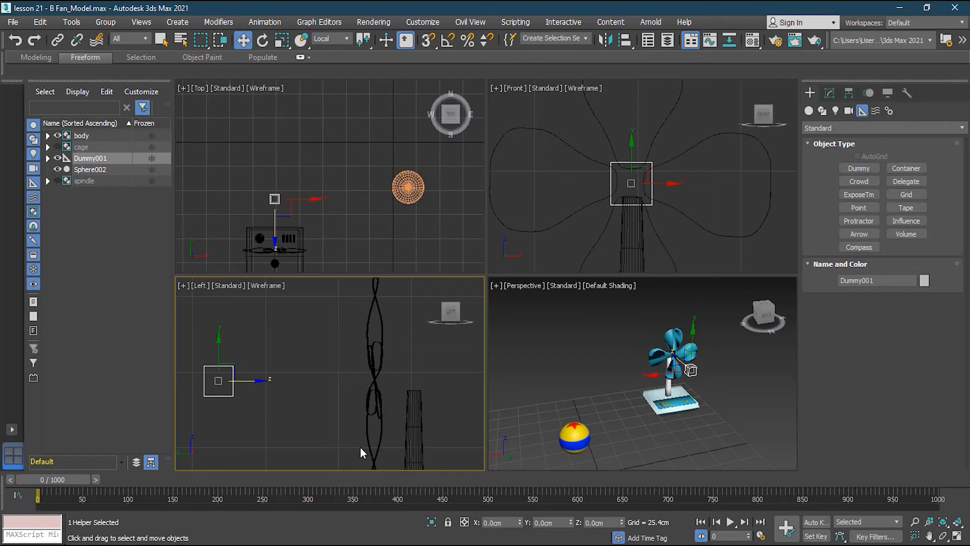
pyautogui.click(820, 522)
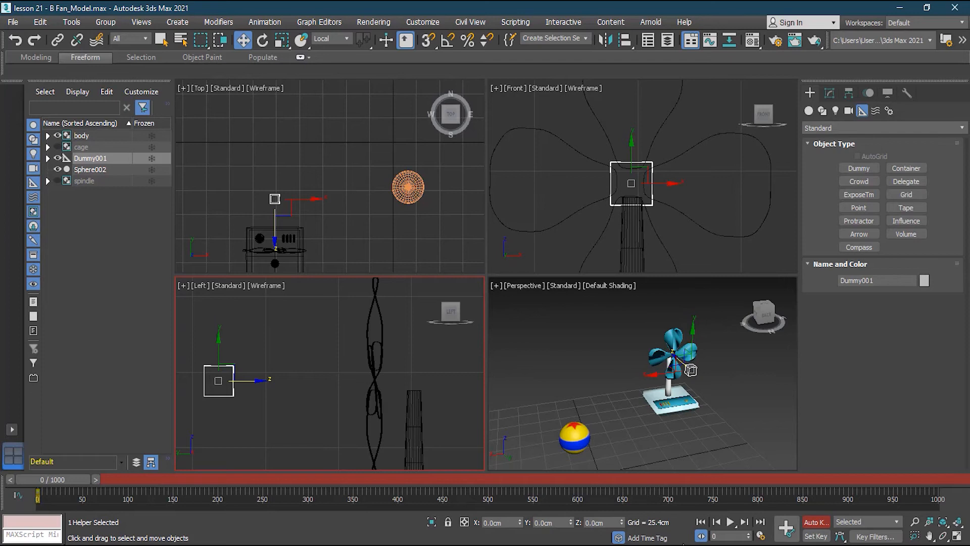
pyautogui.moveTo(729, 535); pyautogui.dragTo(697, 540)
pyautogui.write('25')
pyautogui.press('Return')
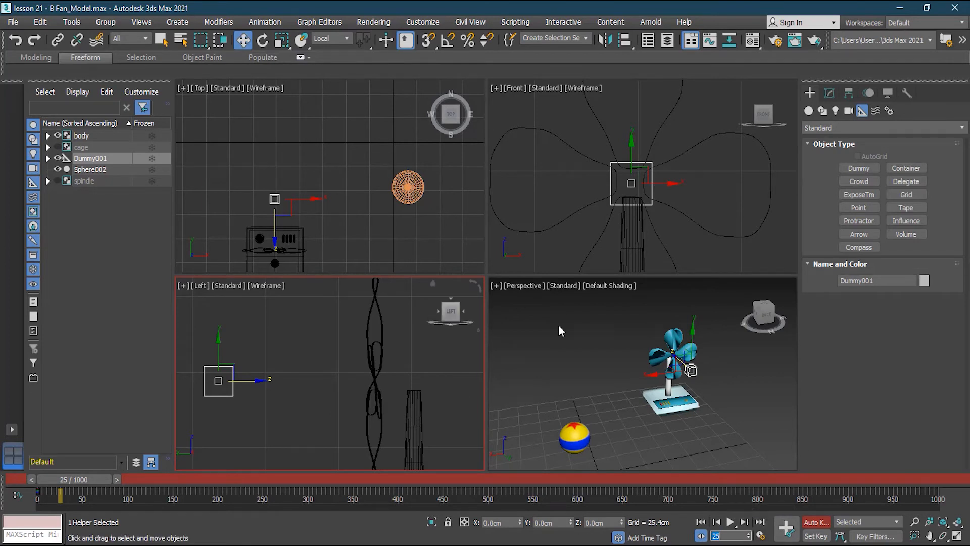
pyautogui.click(262, 40)
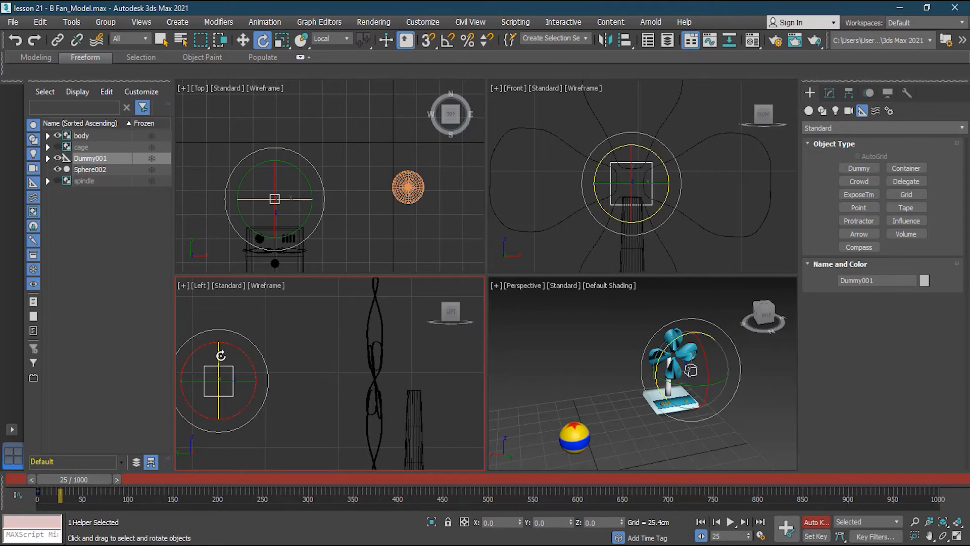
pyautogui.moveTo(215, 357); pyautogui.dragTo(248, 267)
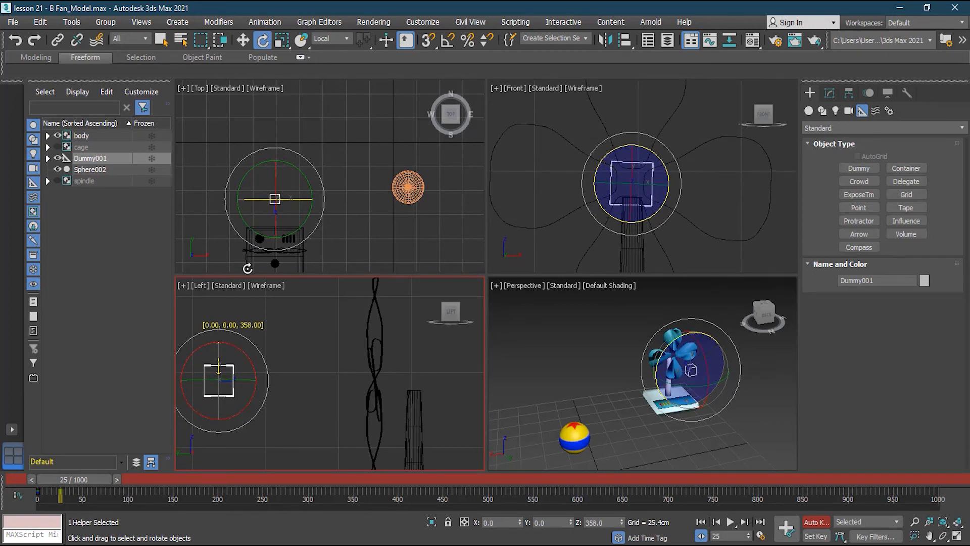
pyautogui.moveTo(247, 268); pyautogui.dragTo(247, 269)
# Step: Play the fan's rotation from frame 0 to review it in the Perspective view, and rewind to frame 0
pyautogui.moveTo(85, 480); pyautogui.dragTo(45, 486)
pyautogui.press('e')
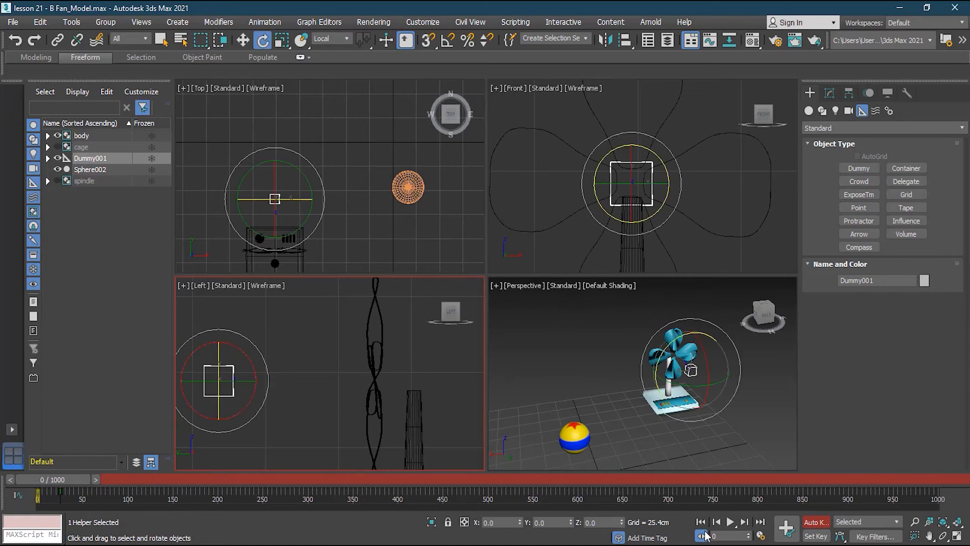
pyautogui.click(729, 522)
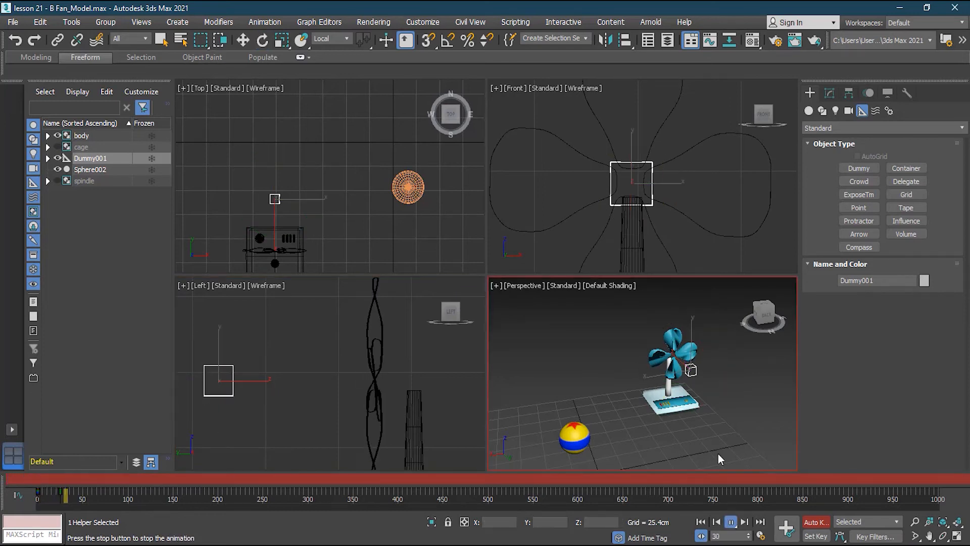
pyautogui.click(701, 523)
pyautogui.click(732, 526)
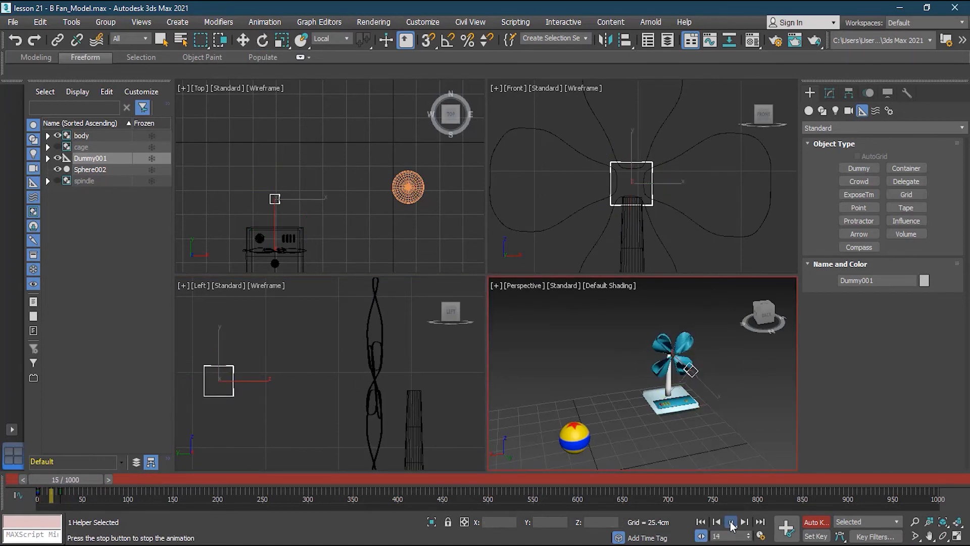
pyautogui.click(731, 523)
pyautogui.moveTo(97, 478); pyautogui.dragTo(53, 479)
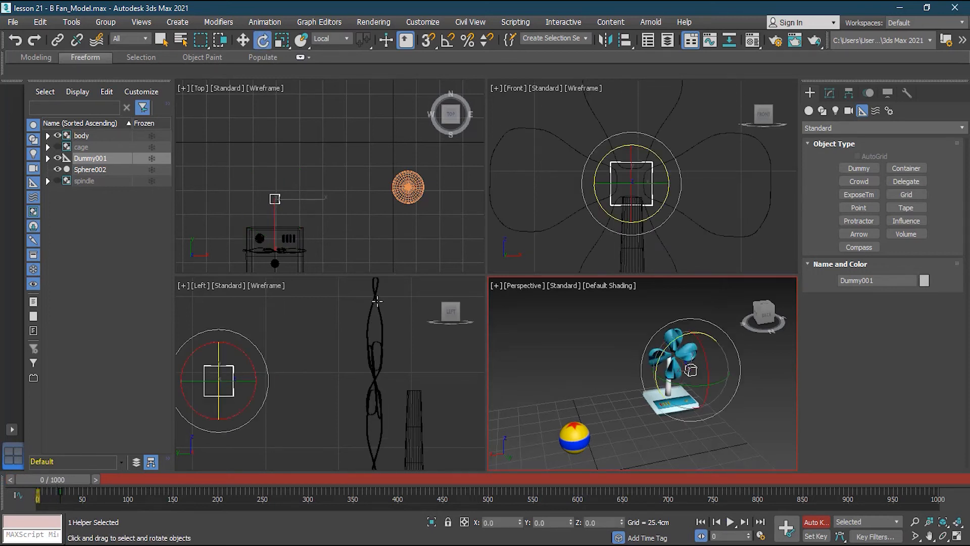
# Step: Turn off Auto Key and display Dummy001's Y Rotation curve in the Curve Editor
pyautogui.click(816, 522)
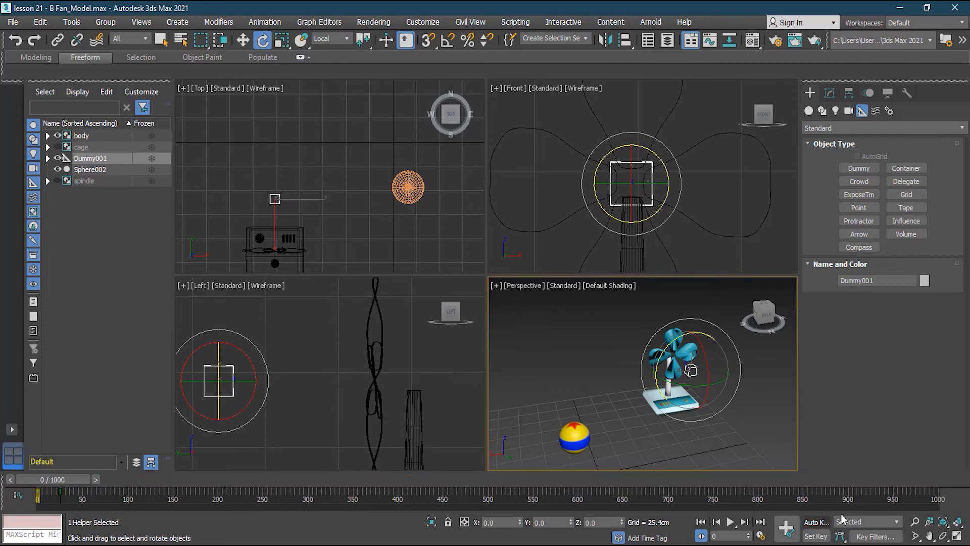
pyautogui.click(709, 41)
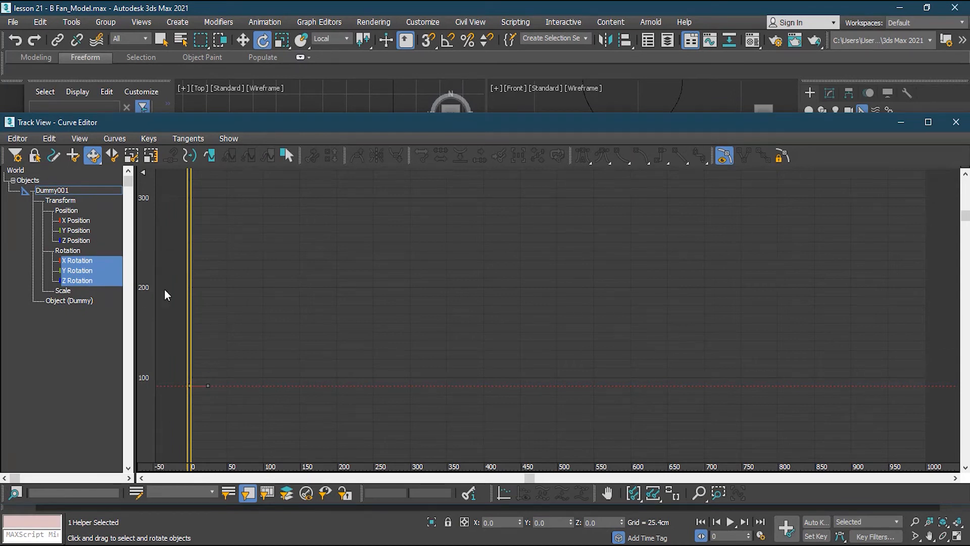
pyautogui.click(66, 251)
pyautogui.click(76, 261)
pyautogui.click(81, 271)
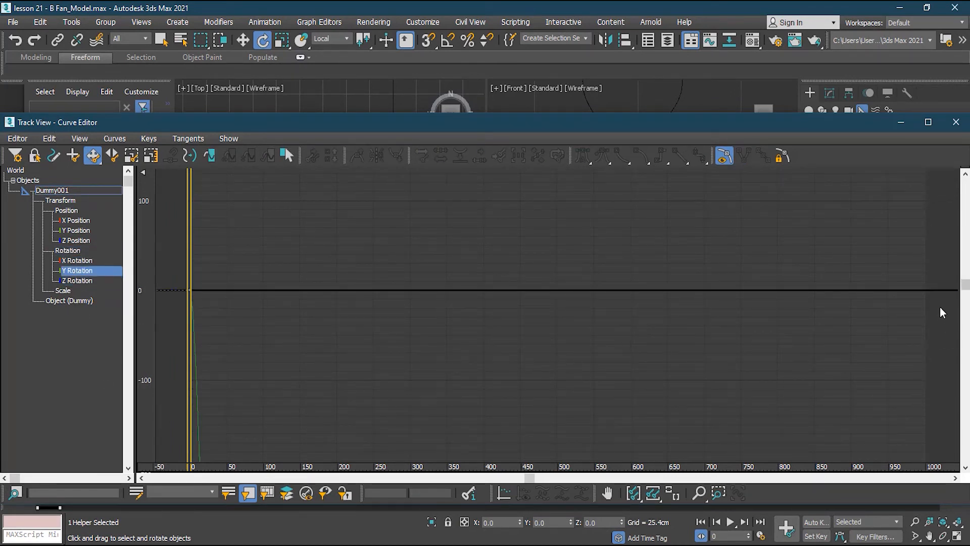
# Step: Select both keys of Dummy001's Y Rotation curve and set its out-of-range type to Loop
pyautogui.moveTo(965, 286); pyautogui.dragTo(966, 322)
pyautogui.moveTo(699, 495); pyautogui.dragTo(699, 434)
pyautogui.moveTo(254, 285); pyautogui.dragTo(217, 296)
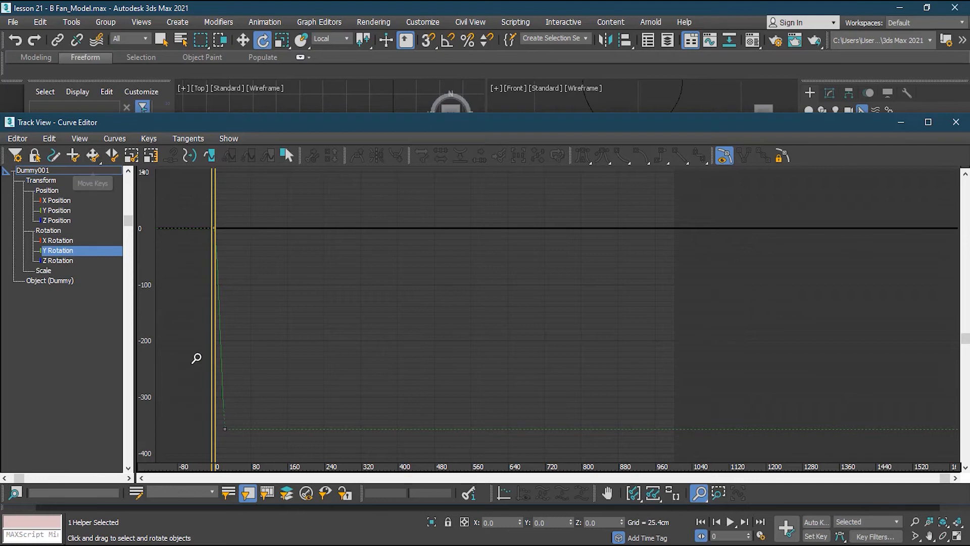
pyautogui.click(701, 495)
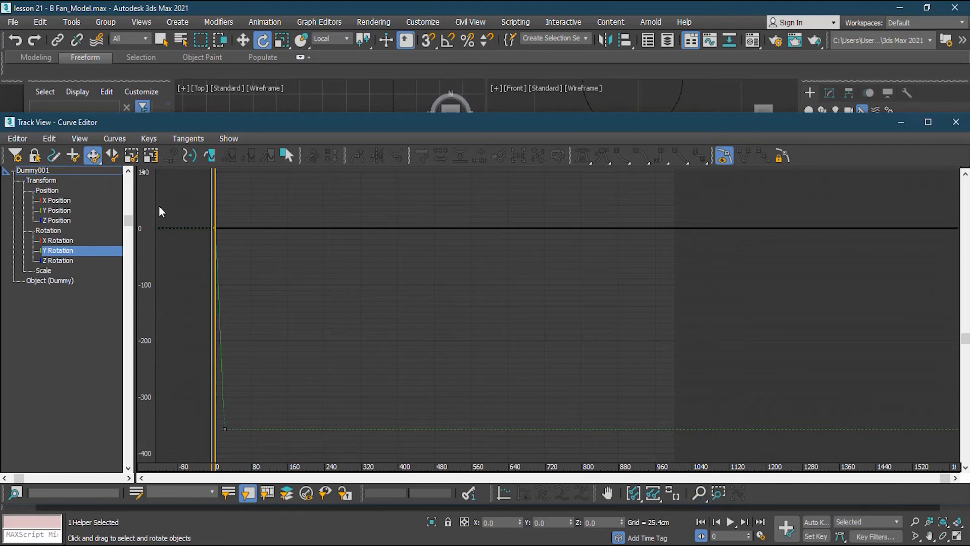
pyautogui.moveTo(271, 333); pyautogui.dragTo(268, 439)
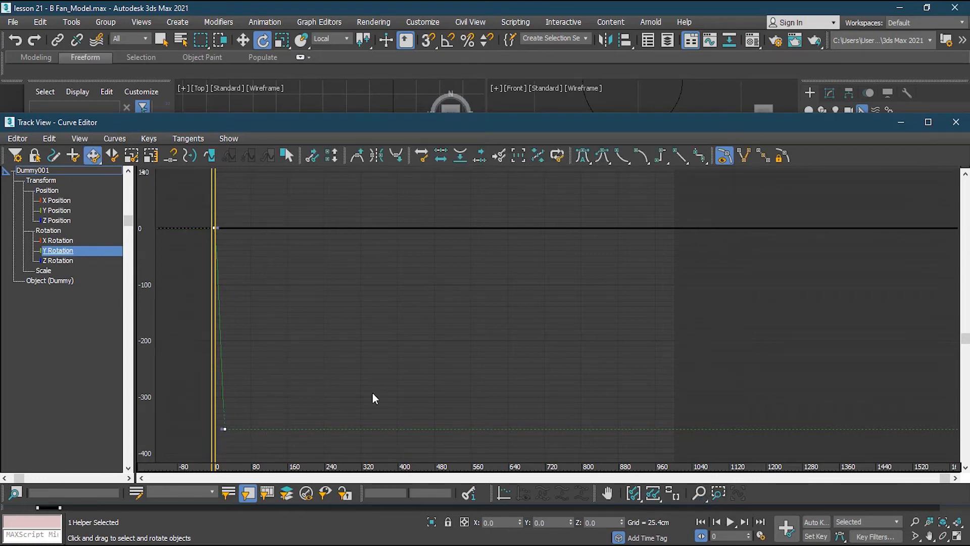
pyautogui.click(210, 155)
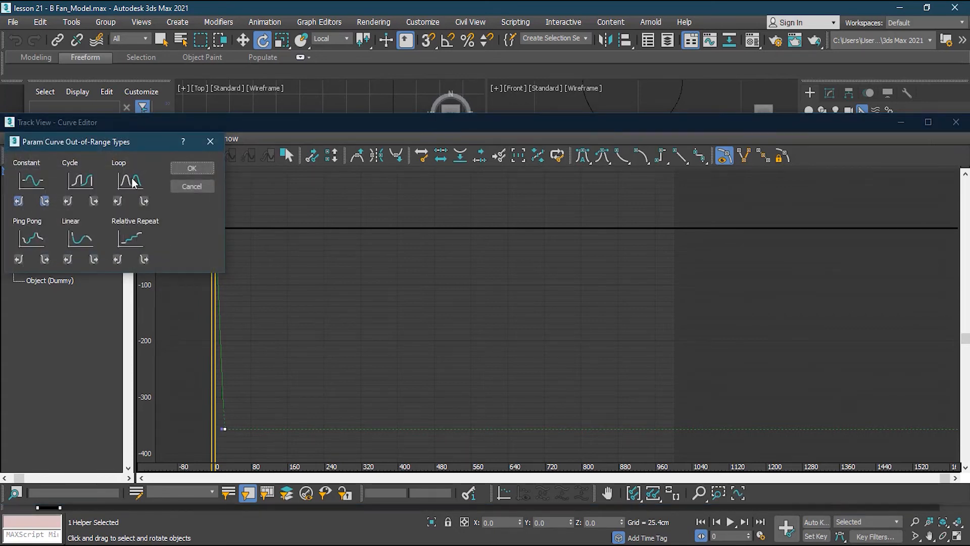
pyautogui.click(190, 166)
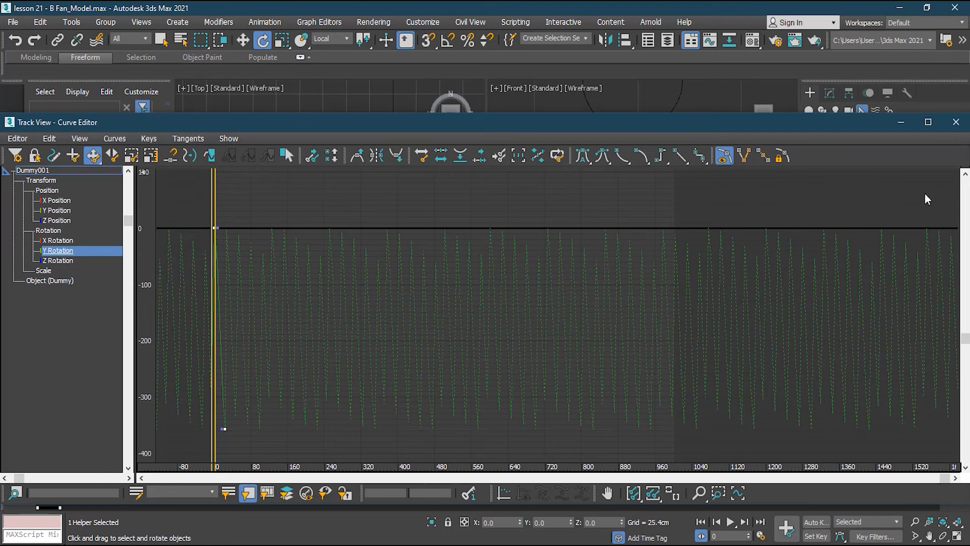
# Step: Close the Curve Editor, play the repeating fin rotation in the Perspective view and rewind to frame 0
pyautogui.click(956, 123)
pyautogui.moveTo(68, 479)
pyautogui.mouseDown()
pyautogui.moveTo(212, 479)
pyautogui.moveTo(50, 478)
pyautogui.mouseUp()
pyautogui.press('e')
pyautogui.click(792, 441)
pyautogui.click(728, 521)
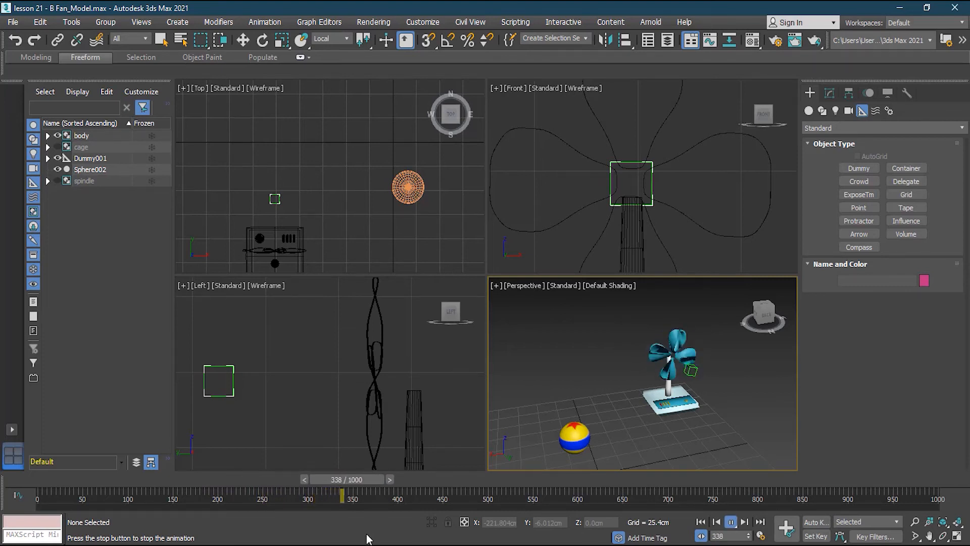
pyautogui.click(731, 523)
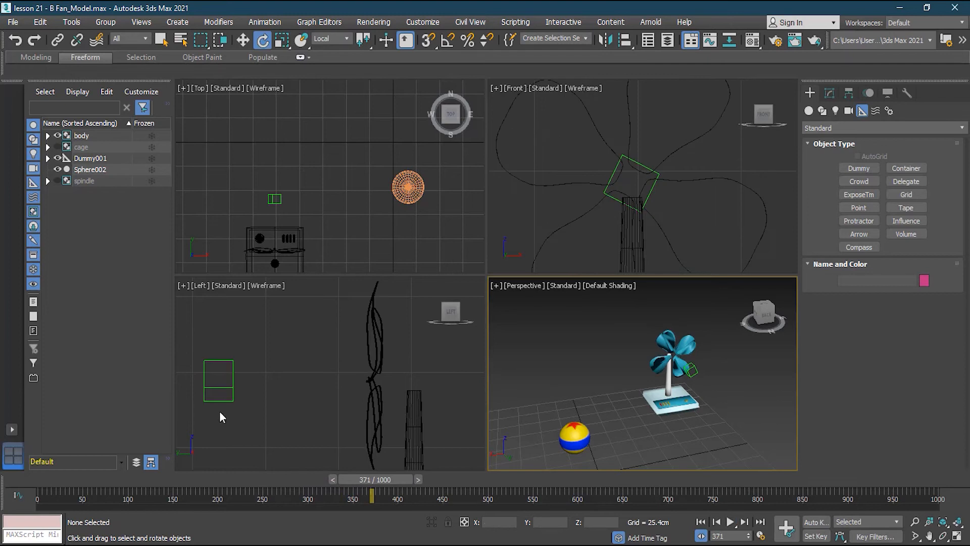
pyautogui.moveTo(374, 480); pyautogui.dragTo(90, 480)
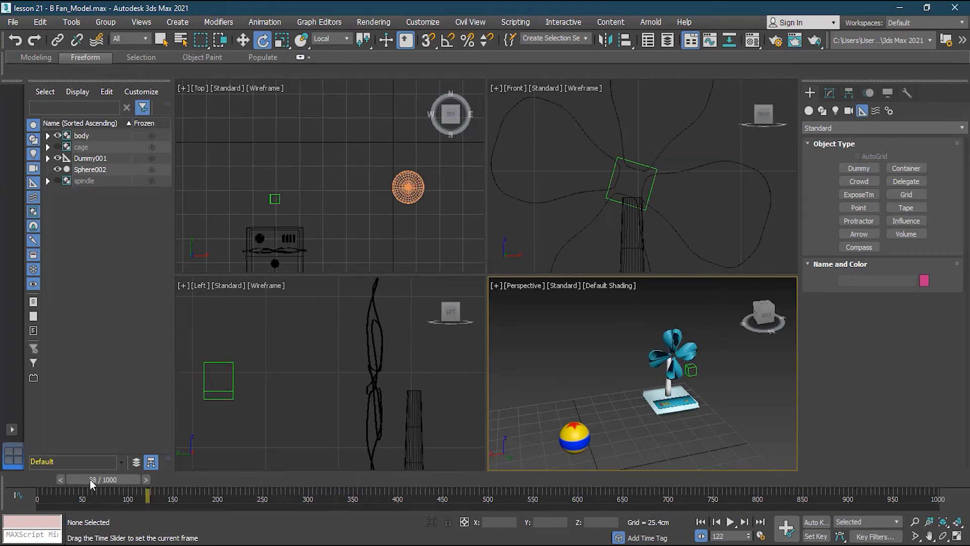
# Step: Reopen Dummy001's Y Rotation curve in the Curve Editor and set the tangents of both keys to linear
pyautogui.click(217, 395)
pyautogui.click(216, 395)
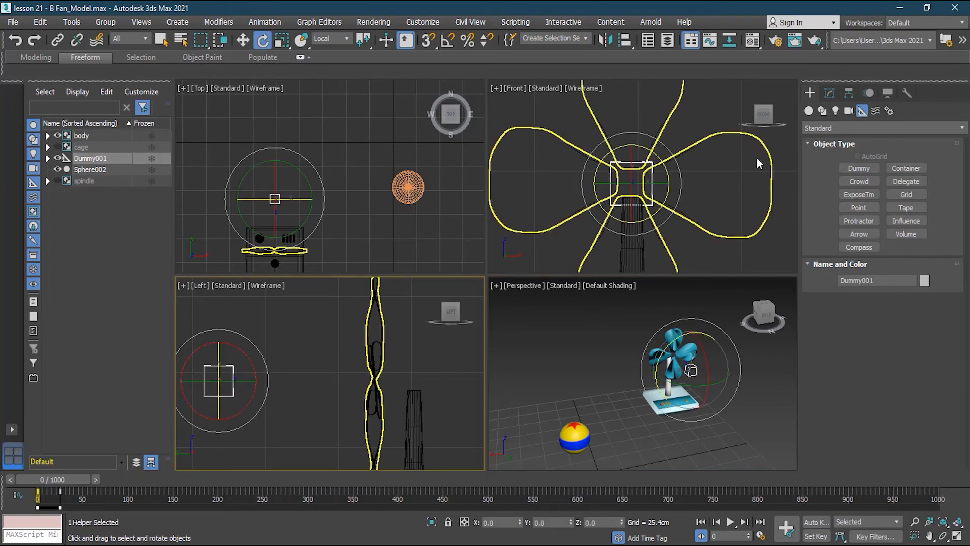
pyautogui.click(713, 43)
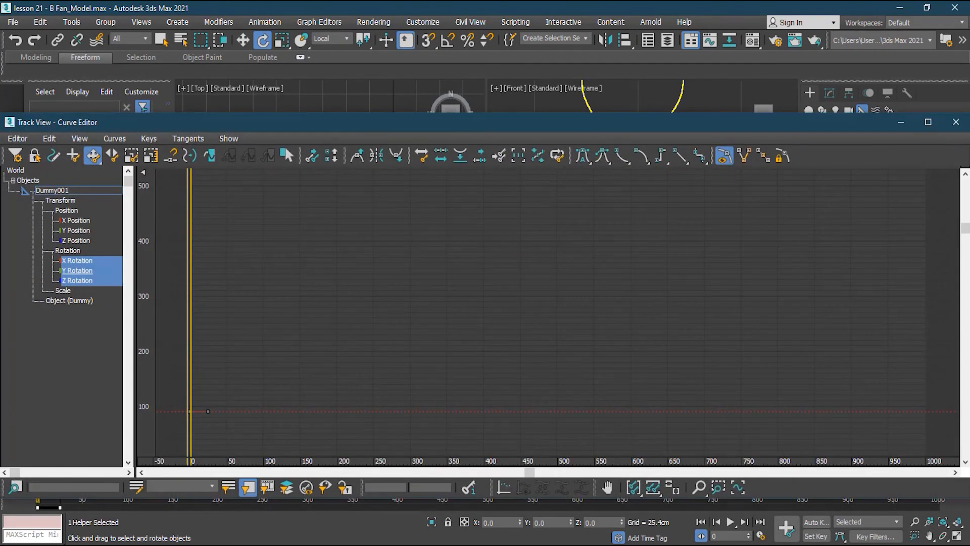
pyautogui.click(91, 281)
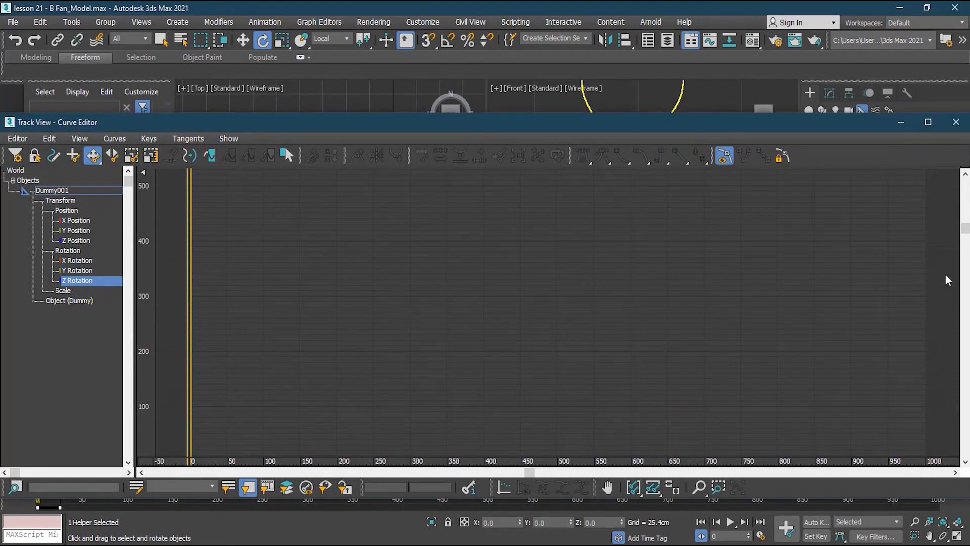
pyautogui.click(77, 270)
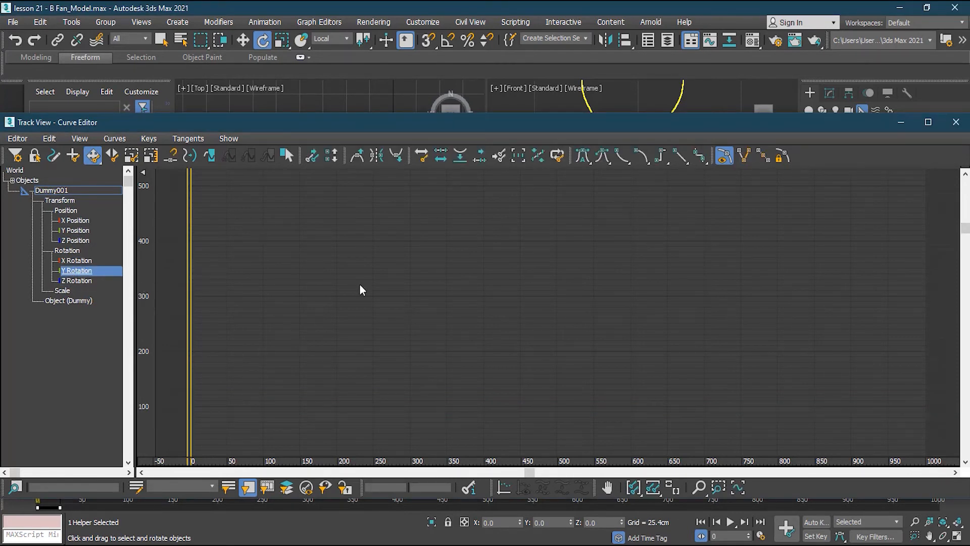
pyautogui.moveTo(964, 230); pyautogui.dragTo(964, 336)
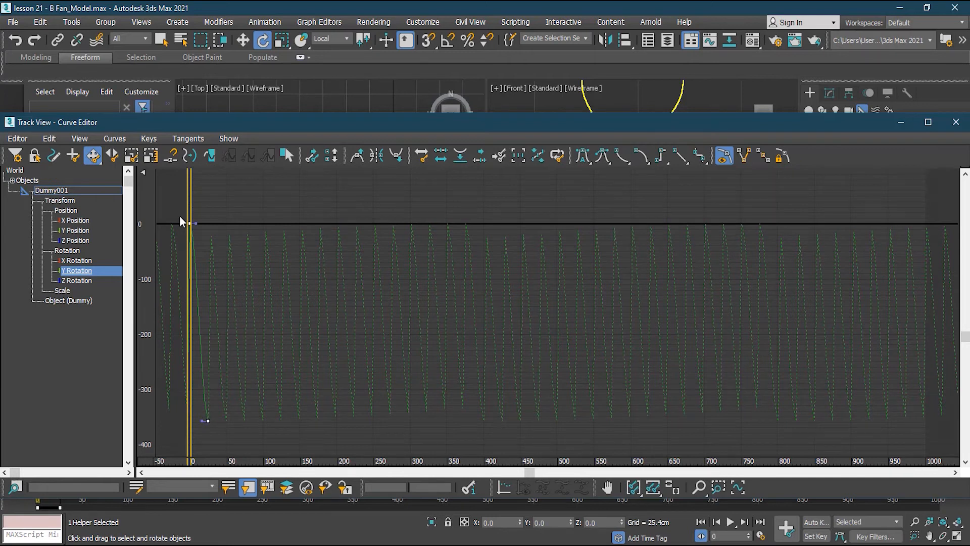
pyautogui.moveTo(235, 426); pyautogui.dragTo(227, 434)
pyautogui.click(681, 154)
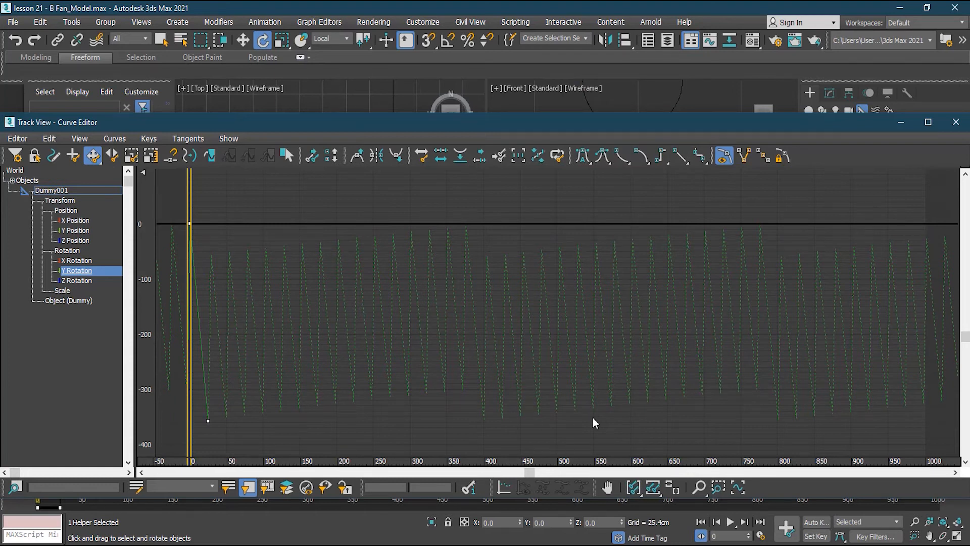
# Step: Close the Curve Editor and play the animation in the Perspective view to review the constant spin speed
pyautogui.click(956, 122)
pyautogui.click(753, 421)
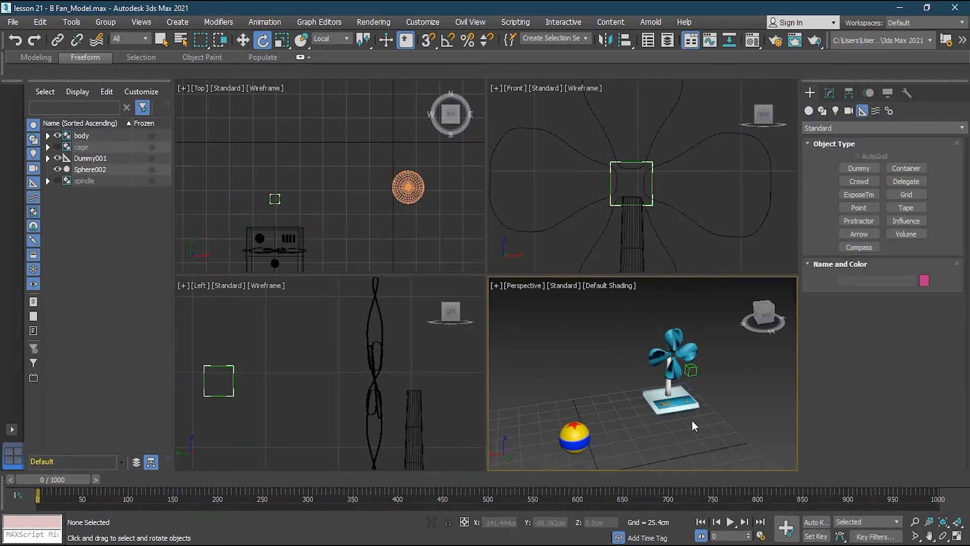
pyautogui.click(730, 522)
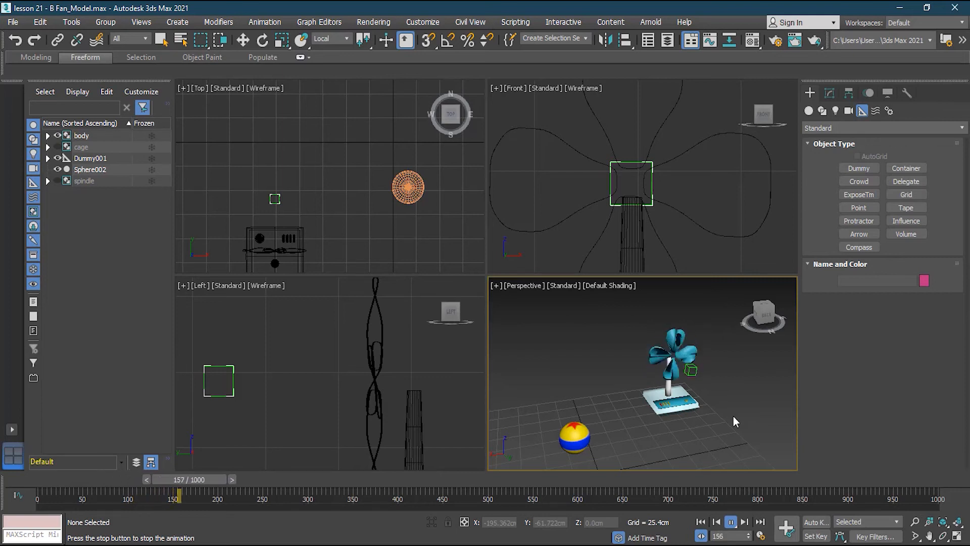
pyautogui.click(731, 522)
# Step: Speed up the spin by shortening Dummy001's key range so the end key falls at about frame 13
pyautogui.click(222, 397)
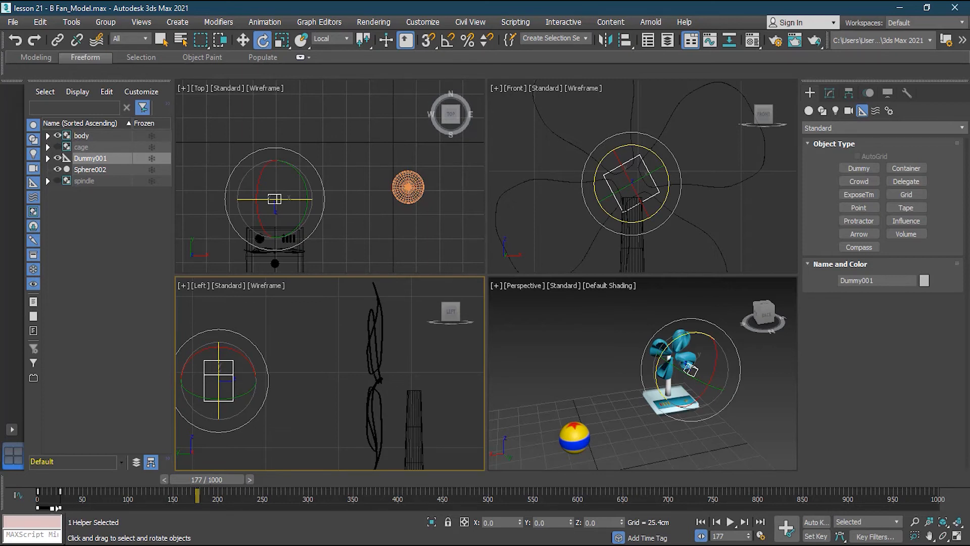
pyautogui.moveTo(60, 508); pyautogui.dragTo(57, 508)
pyautogui.moveTo(56, 508); pyautogui.dragTo(48, 507)
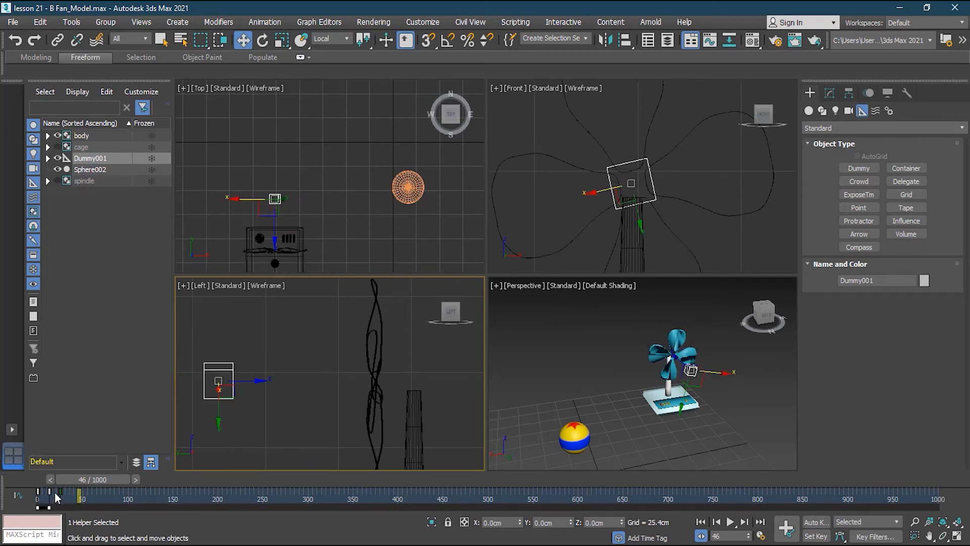
# Step: Play the shortened rotation from frame 0 to review its speed, rewind to frame 0 and deselect Dummy001
pyautogui.moveTo(61, 492); pyautogui.dragTo(35, 488)
pyautogui.click(731, 522)
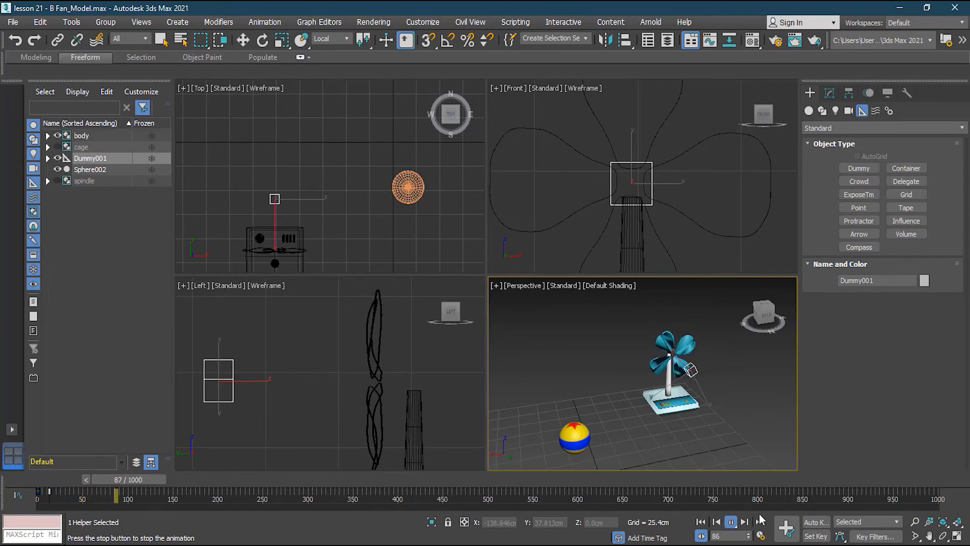
pyautogui.click(700, 523)
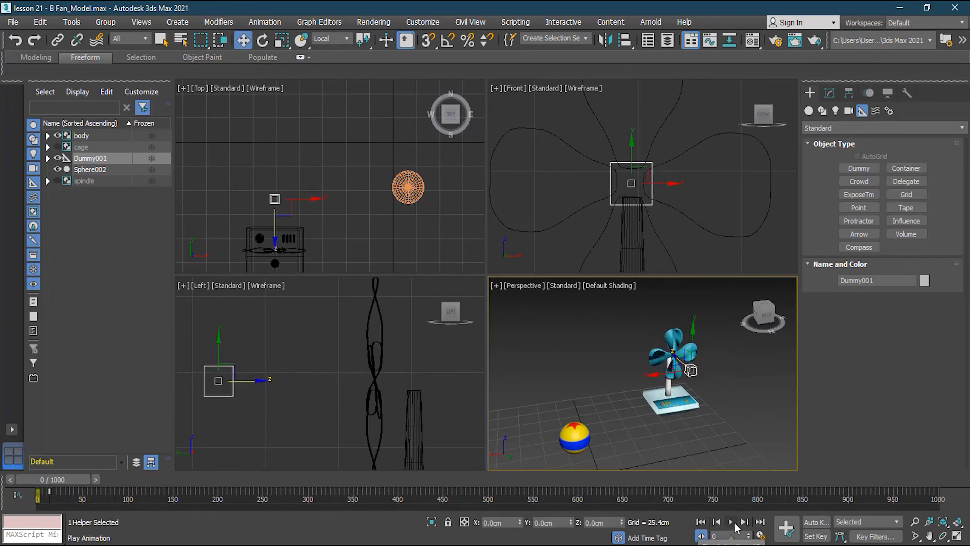
pyautogui.click(743, 425)
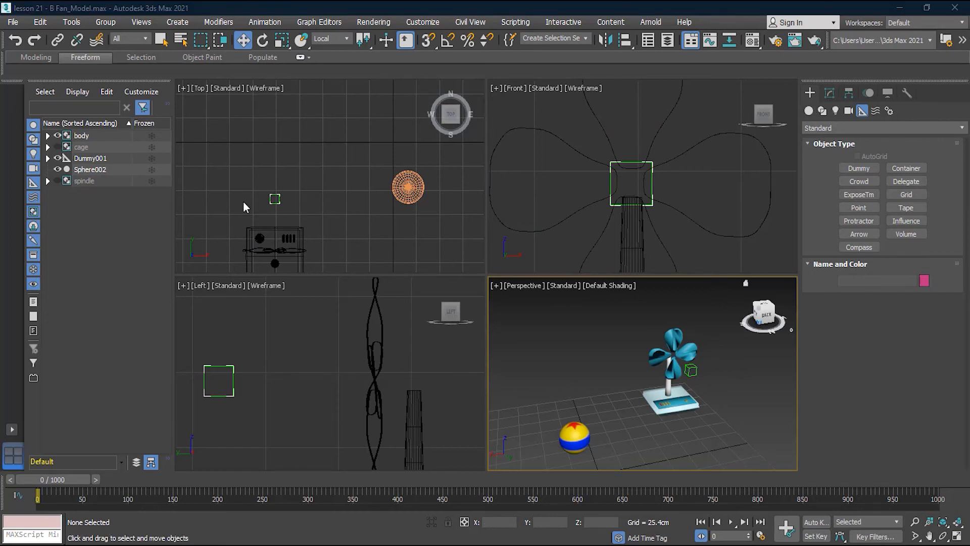
# Step: Unhide the cage, the spindle and all other hidden objects of the fan
pyautogui.click(57, 146)
pyautogui.click(888, 93)
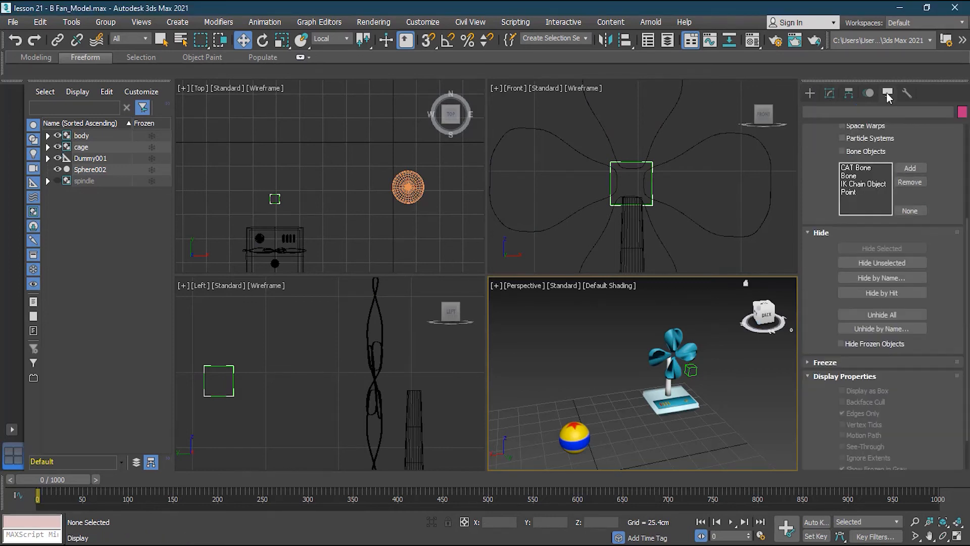
pyautogui.click(902, 312)
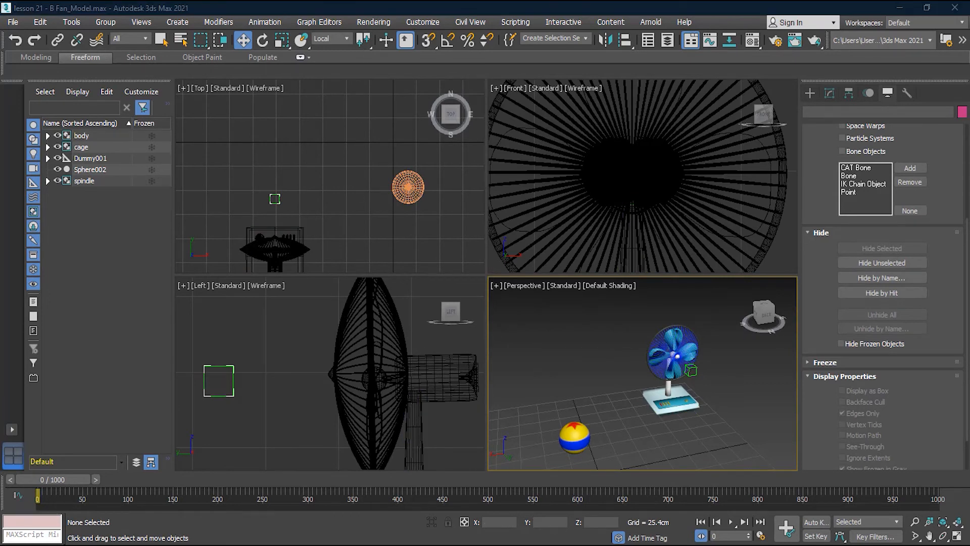
# Step: Create a second dummy helper near the fan's motor housing in the Top view
pyautogui.scroll(-10, 644, 168)
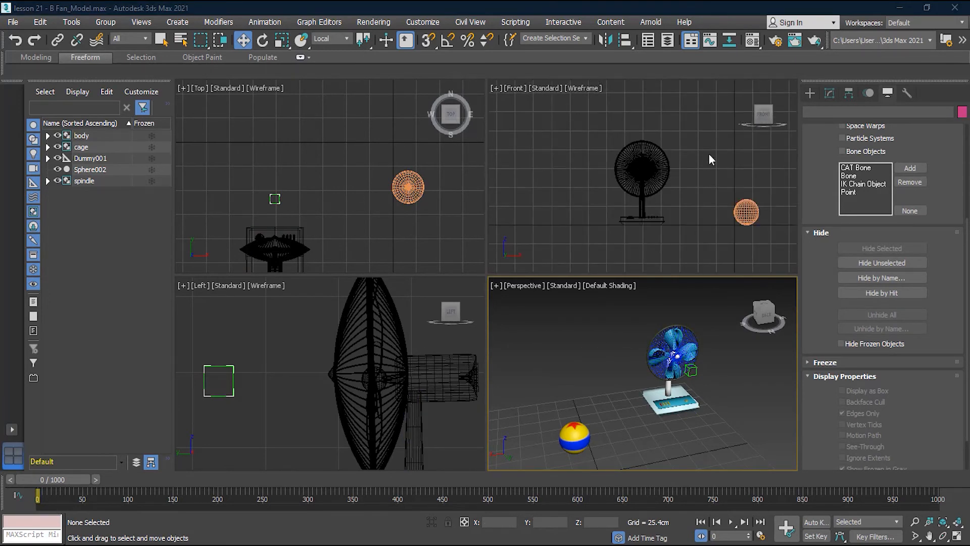
pyautogui.scroll(3, 699, 141)
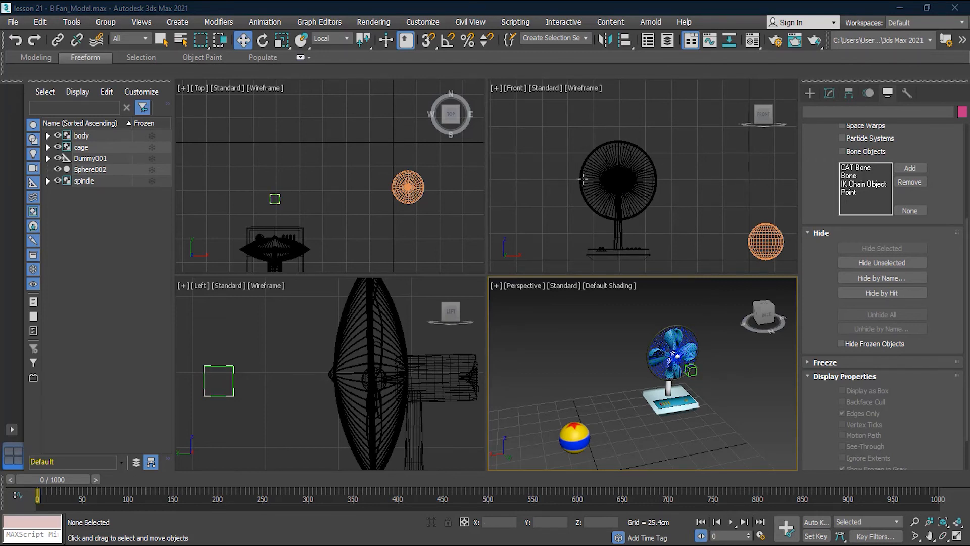
pyautogui.click(810, 92)
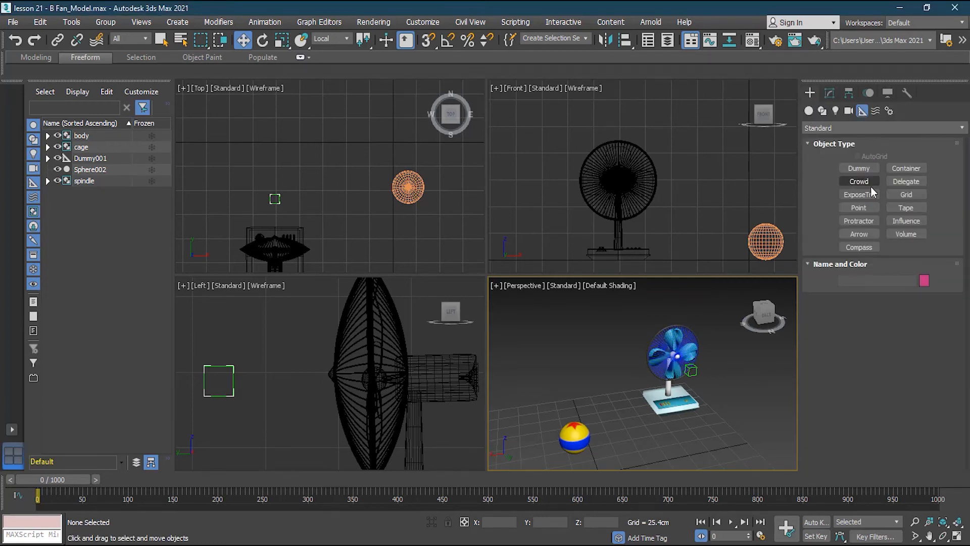
pyautogui.click(859, 168)
pyautogui.scroll(5, 273, 269)
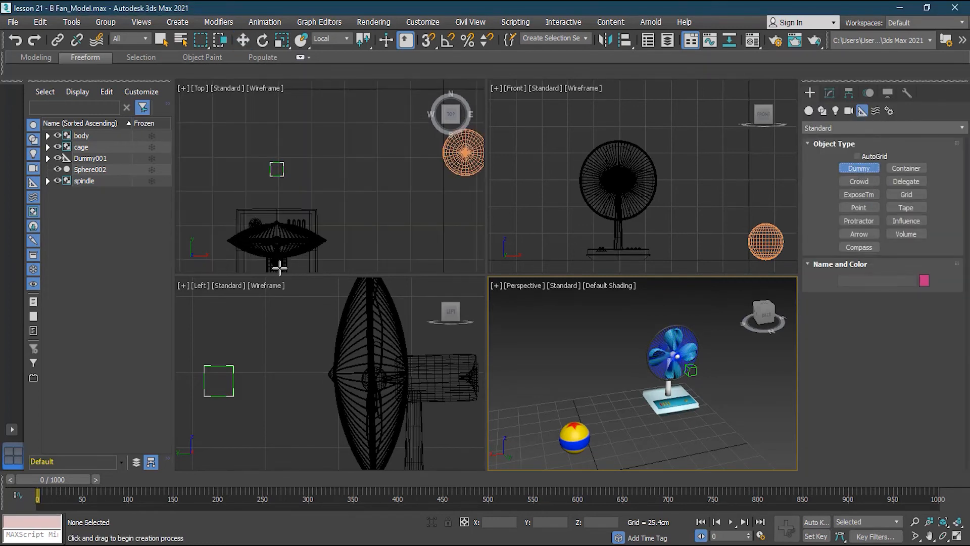
pyautogui.moveTo(353, 221); pyautogui.dragTo(385, 160, button='middle')
pyautogui.scroll(4, 321, 180)
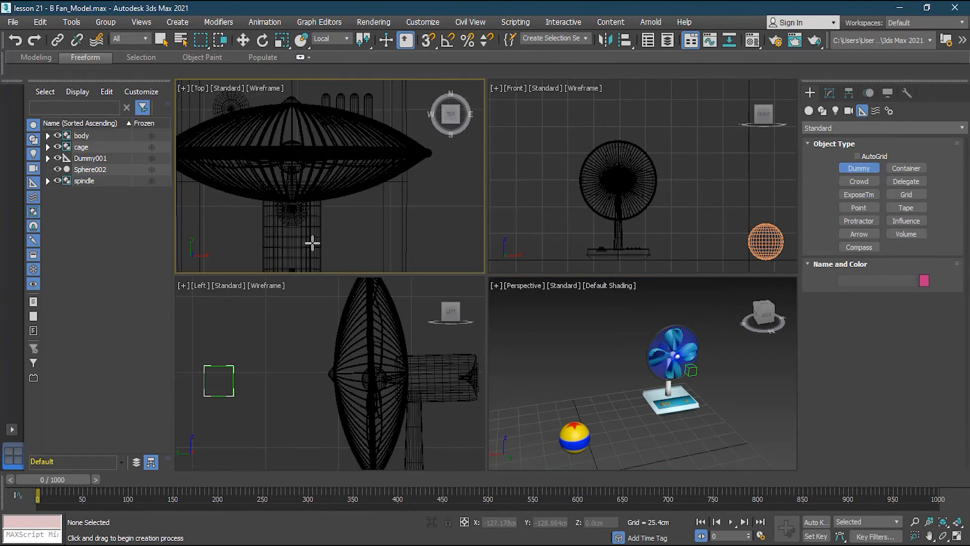
pyautogui.moveTo(439, 427); pyautogui.dragTo(376, 364, button='middle')
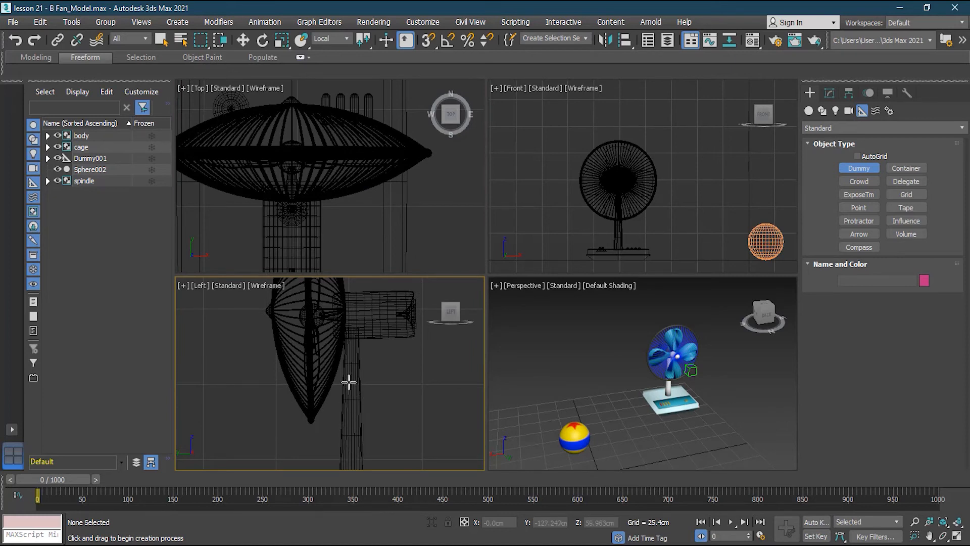
pyautogui.moveTo(278, 196); pyautogui.dragTo(301, 218)
# Step: Move Dummy002 onto the motor housing's centre line in the Top view and raise it above the fan in the Front view
pyautogui.click(243, 40)
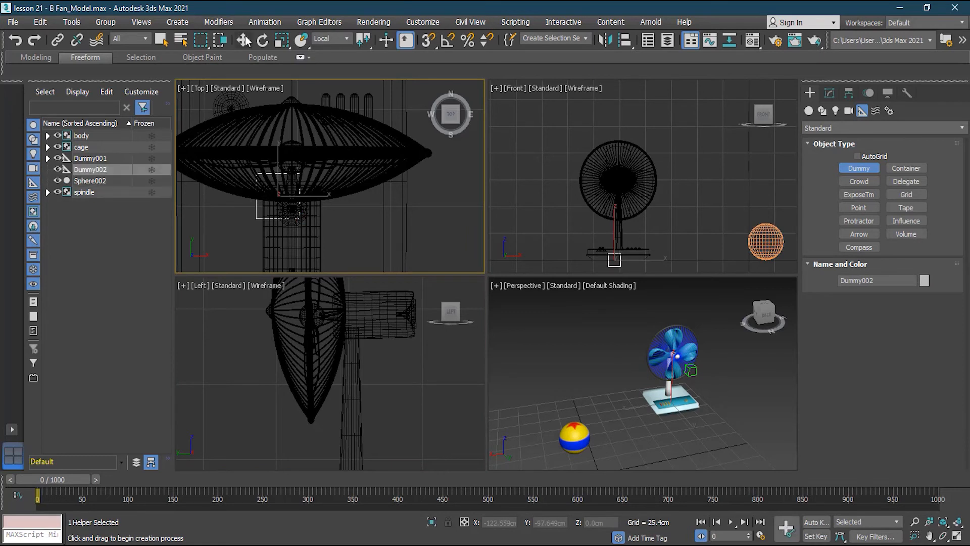
pyautogui.moveTo(291, 188); pyautogui.dragTo(305, 199)
pyautogui.moveTo(618, 231); pyautogui.dragTo(618, 71)
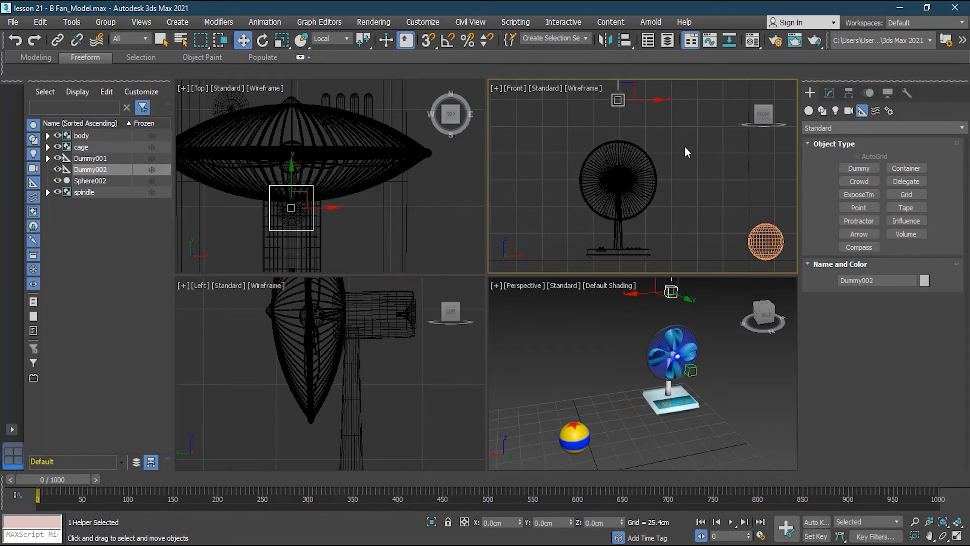
pyautogui.click(684, 147)
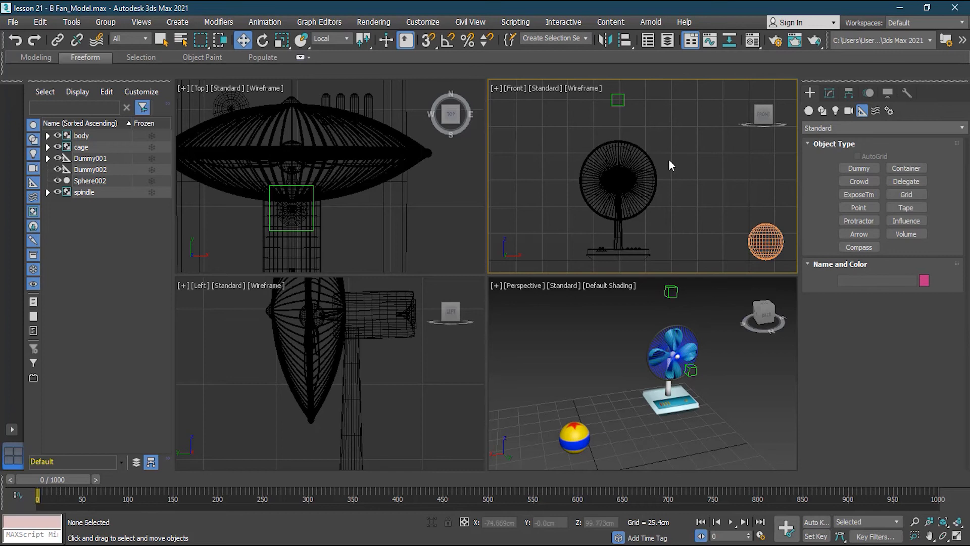
pyautogui.keyDown('alt'); pyautogui.moveTo(665, 158); pyautogui.dragTo(671, 162, button='middle'); pyautogui.keyUp('alt')
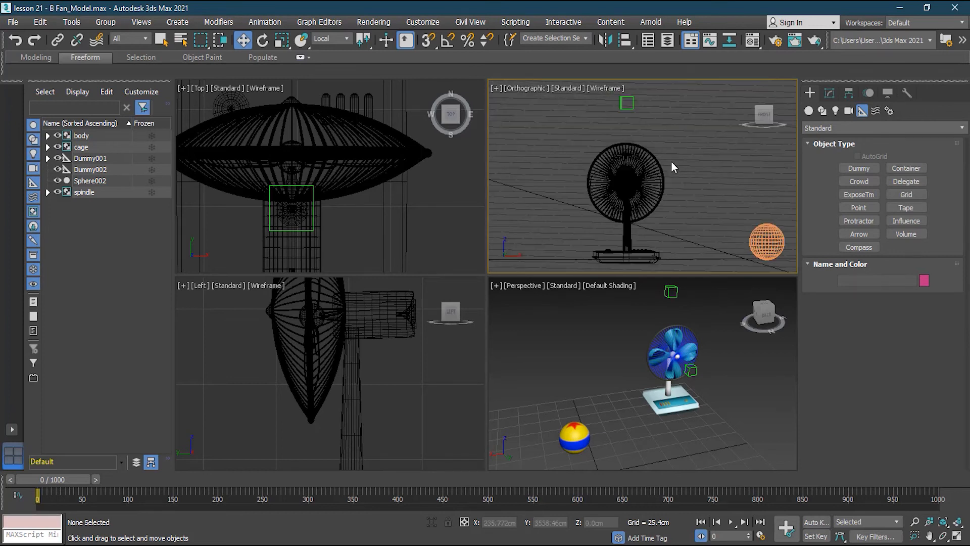
pyautogui.press('f')
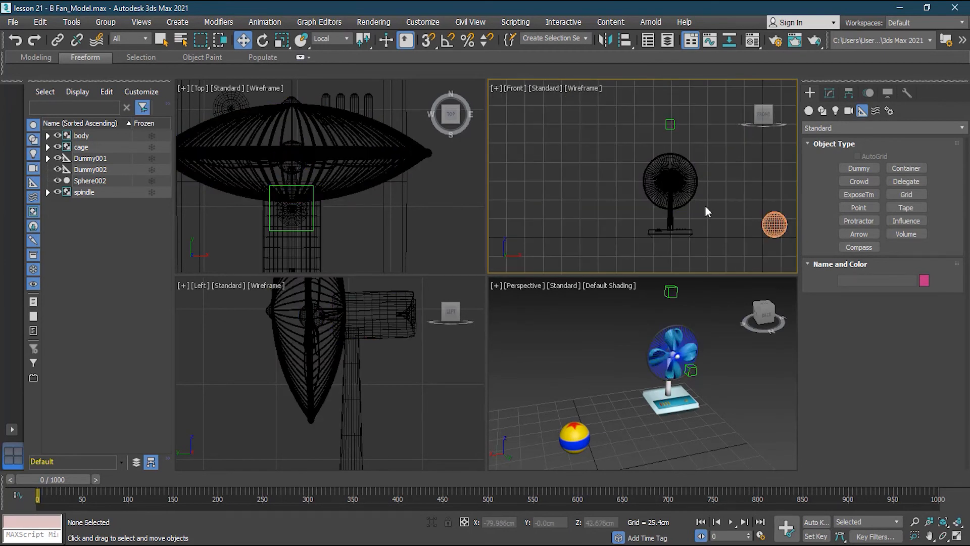
pyautogui.scroll(-4, 371, 349)
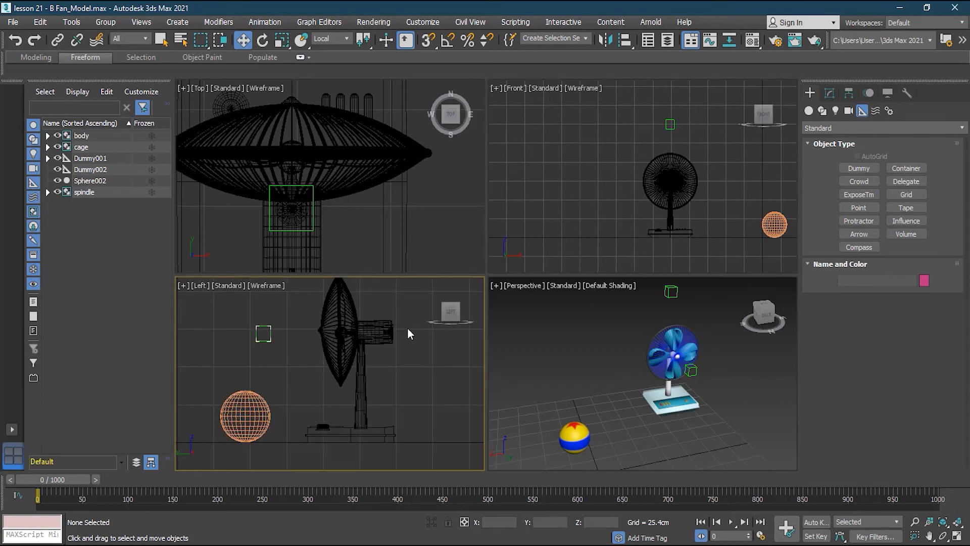
# Step: Link the cage and the spindle to Dummy002 above the fan so that it becomes their parent
pyautogui.moveTo(402, 318); pyautogui.dragTo(340, 350, button='middle')
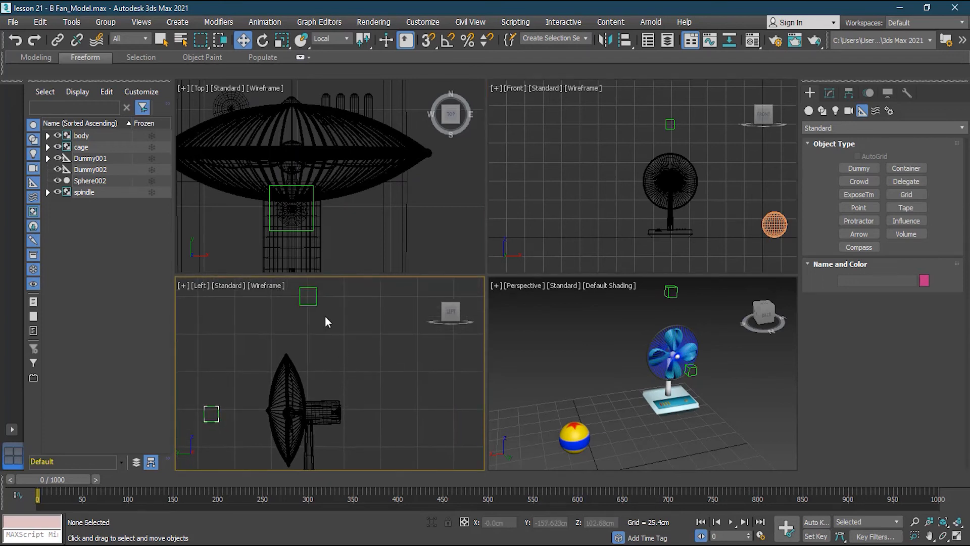
pyautogui.click(303, 388)
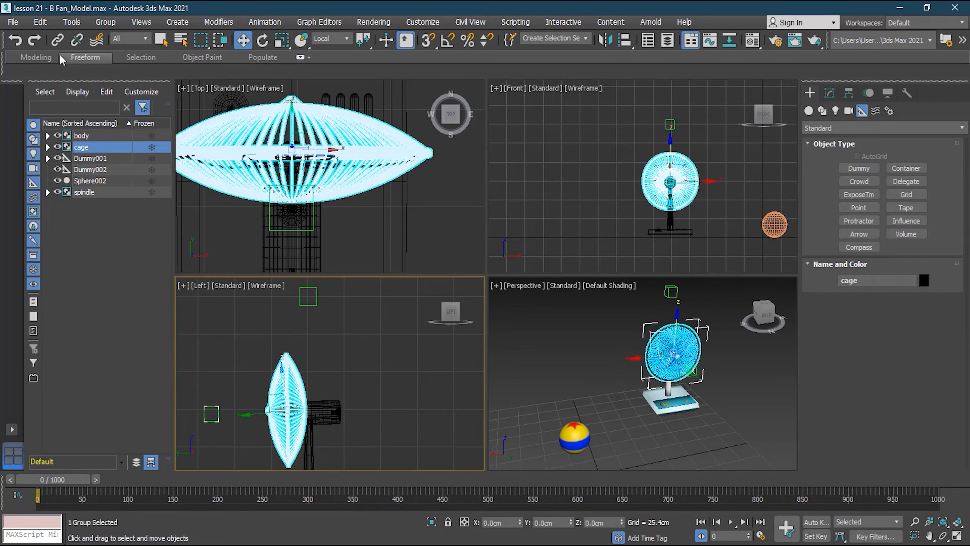
pyautogui.click(57, 40)
pyautogui.moveTo(297, 394); pyautogui.dragTo(320, 310)
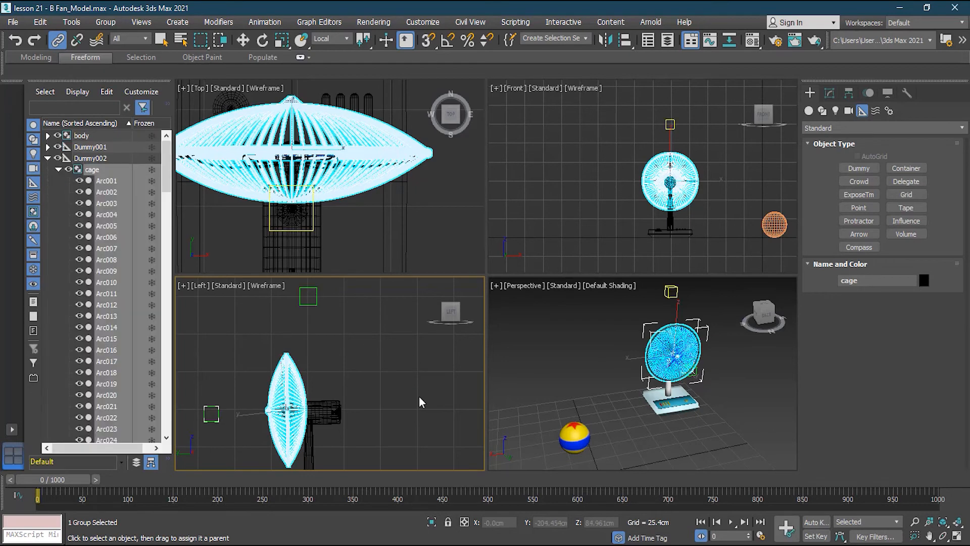
pyautogui.click(338, 420)
pyautogui.moveTo(342, 422); pyautogui.dragTo(326, 304)
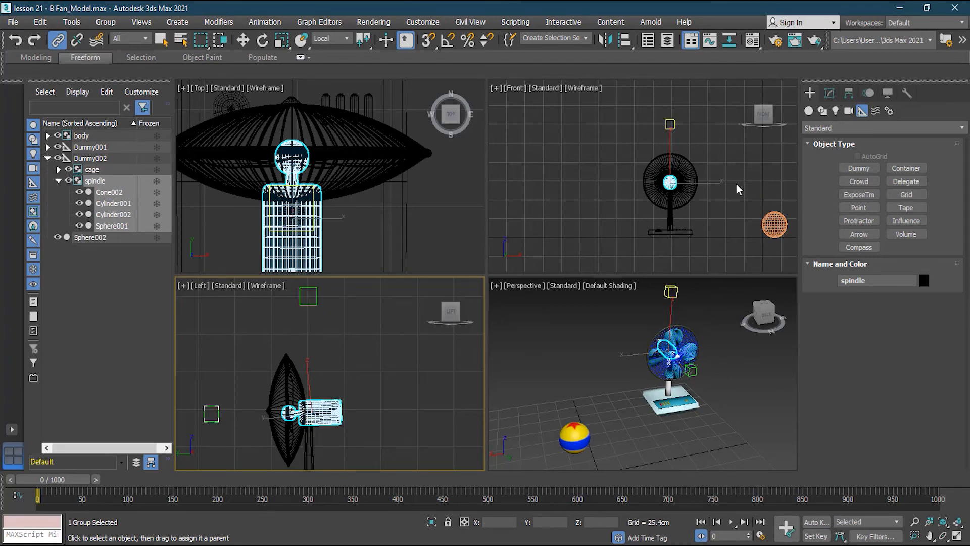
# Step: Inspect the link hierarchy by selecting the cage, the spindle, the Fins blades and Dummy001 one after another
pyautogui.scroll(8, 723, 193)
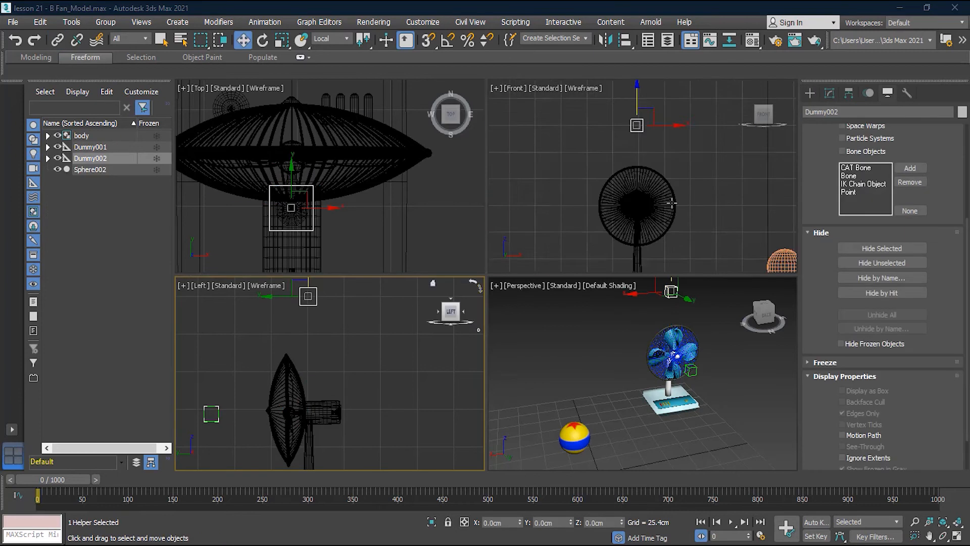
pyautogui.scroll(3, 670, 206)
pyautogui.click(665, 245)
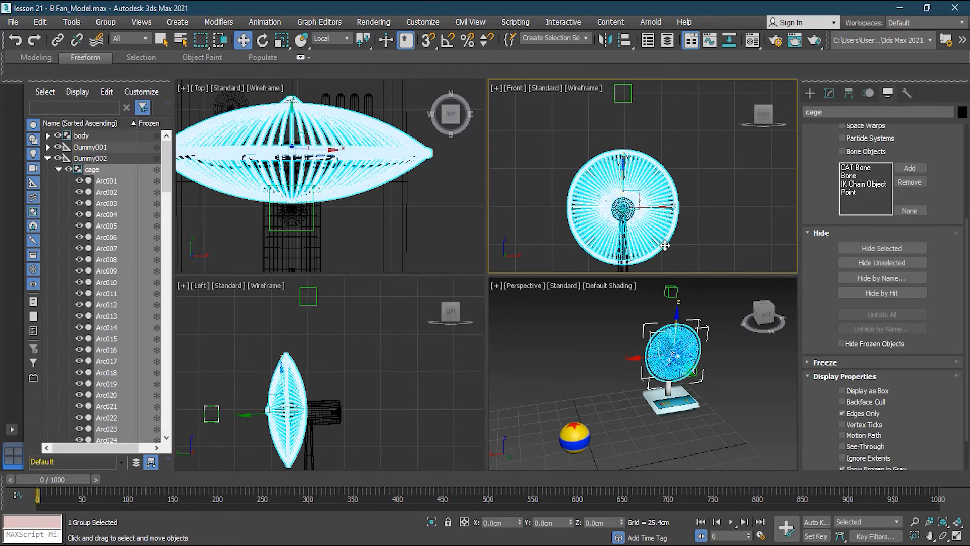
pyautogui.click(335, 416)
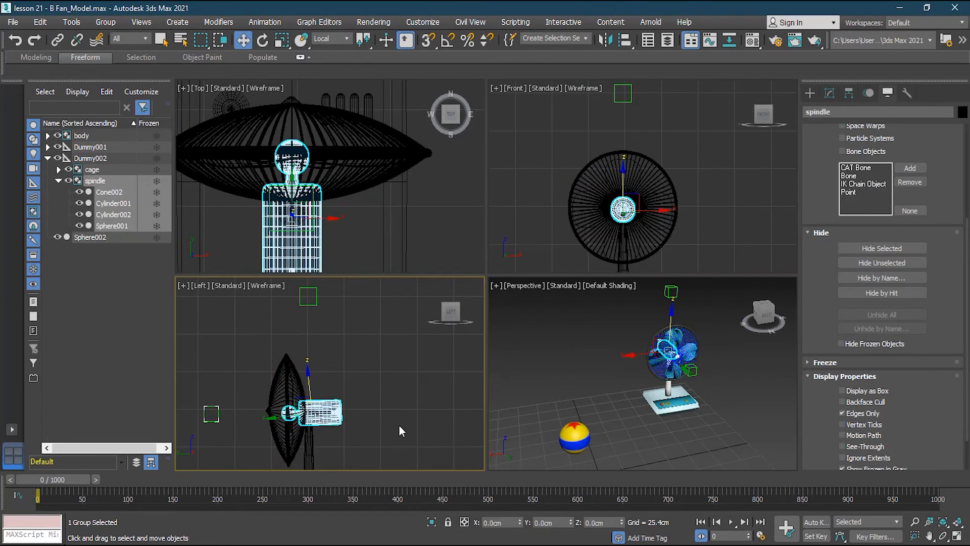
pyautogui.scroll(5, 670, 226)
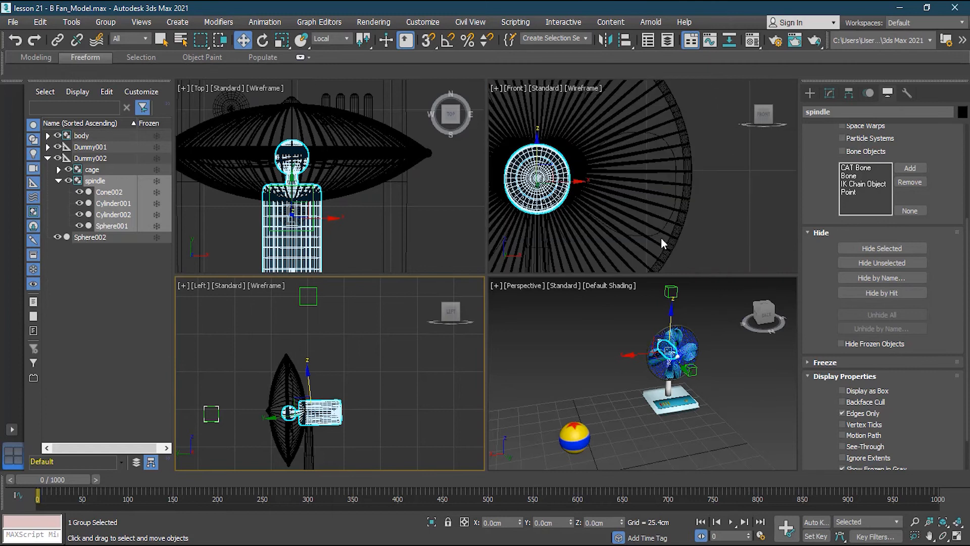
pyautogui.click(664, 227)
pyautogui.scroll(-6, 667, 230)
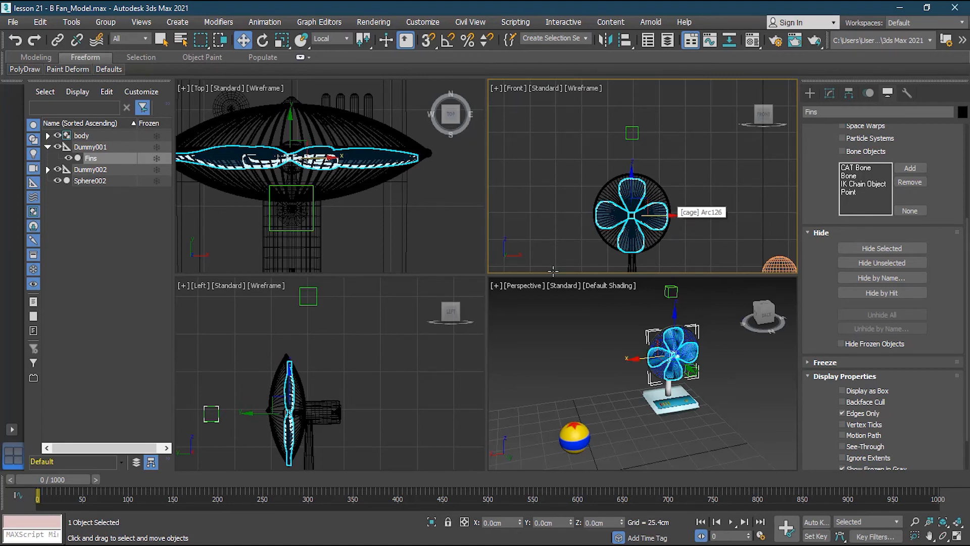
pyautogui.click(214, 421)
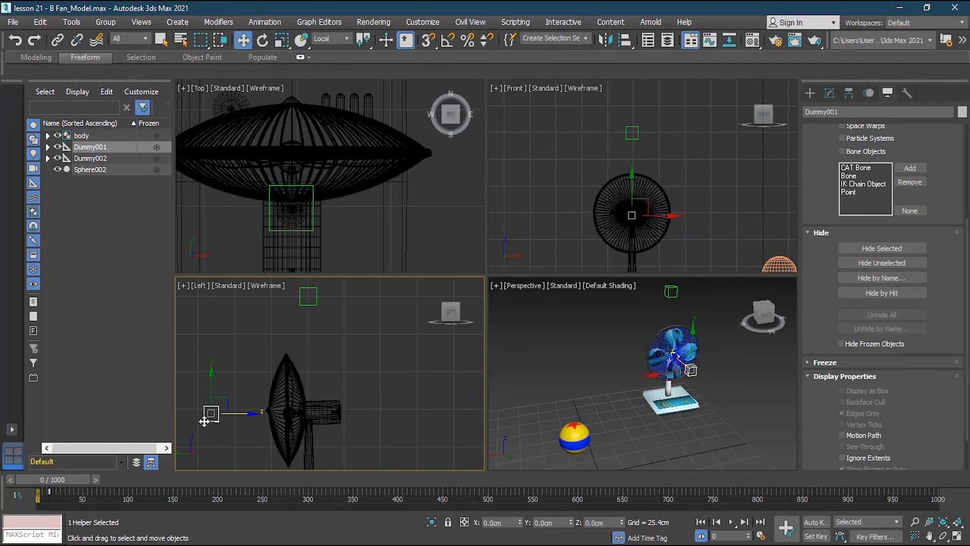
# Step: Link Dummy001 to Dummy002 so that the spinning blades follow the dummy above the fan
pyautogui.click(308, 298)
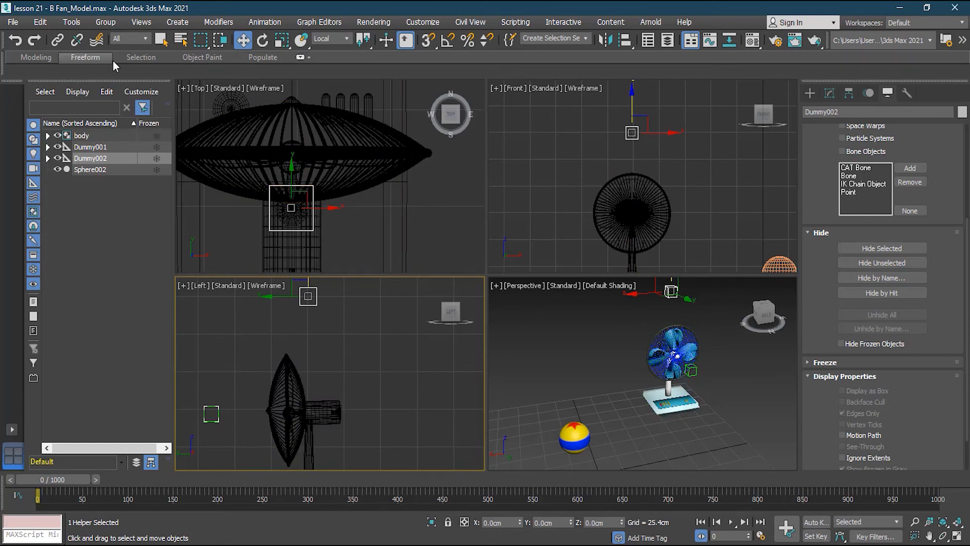
pyautogui.click(58, 40)
pyautogui.click(210, 415)
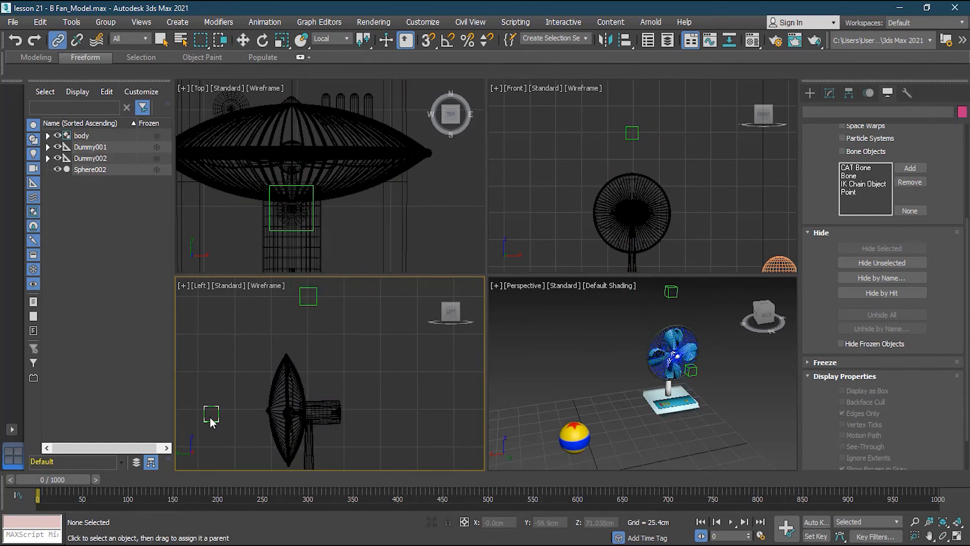
pyautogui.click(210, 416)
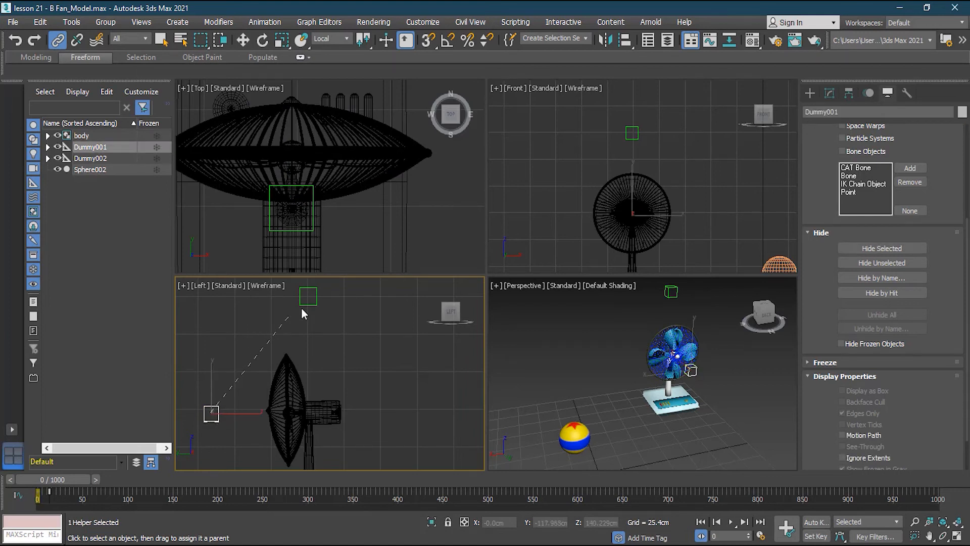
pyautogui.moveTo(308, 313); pyautogui.dragTo(308, 311)
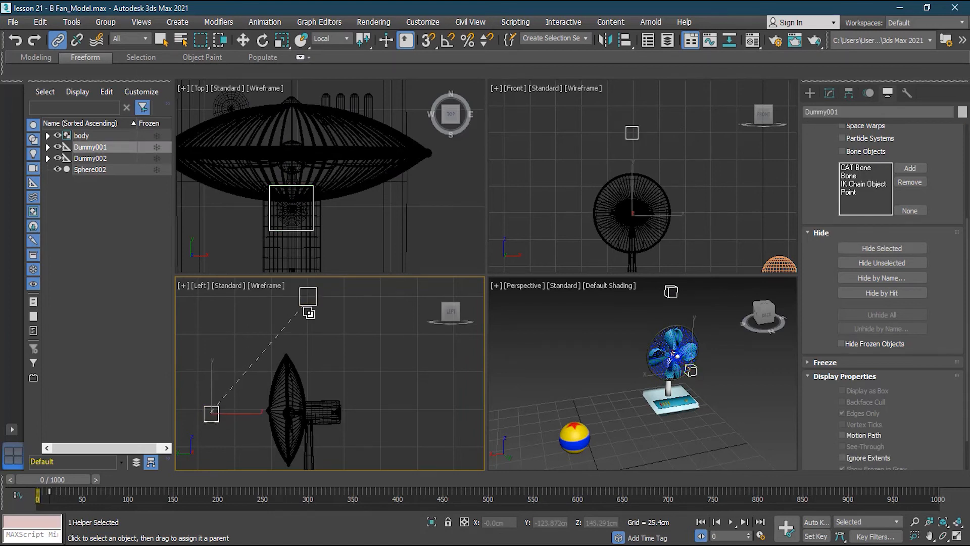
# Step: Rotate Dummy002 about its vertical axis until the fan faces left in the Front view, scrubbing the timeline to check the blade spin
pyautogui.click(262, 41)
pyautogui.click(632, 134)
pyautogui.moveTo(652, 132); pyautogui.dragTo(700, 132)
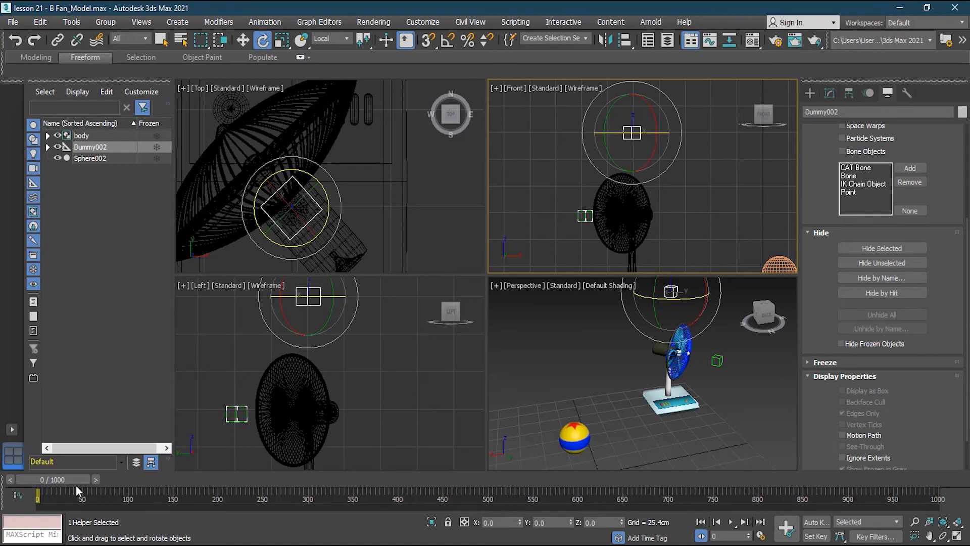
pyautogui.moveTo(79, 477); pyautogui.dragTo(254, 496)
pyautogui.moveTo(393, 475); pyautogui.dragTo(36, 480)
pyautogui.moveTo(652, 133); pyautogui.dragTo(688, 130)
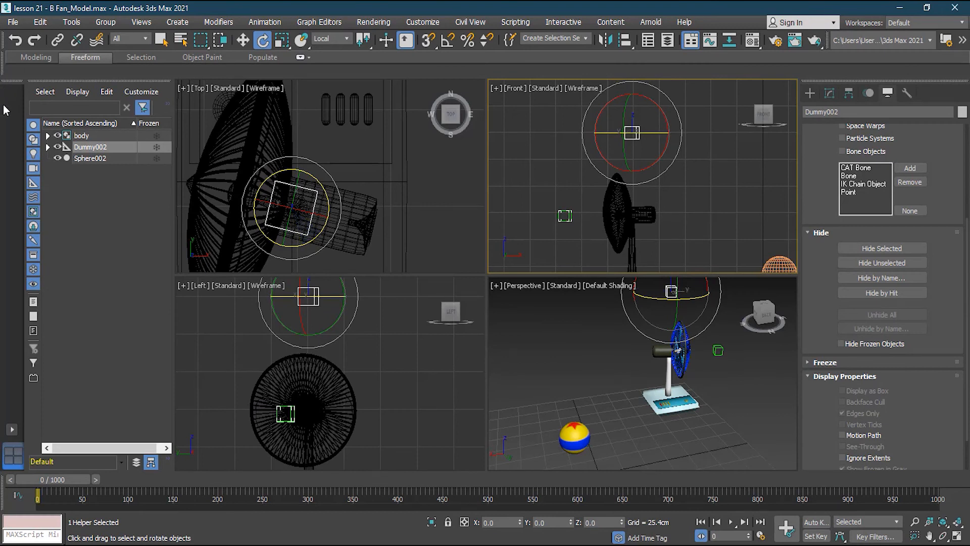
# Step: With Auto Key on, rotate Dummy002 about its vertical axis at frame 100 so the fan swings to face the opposite side
pyautogui.click(816, 522)
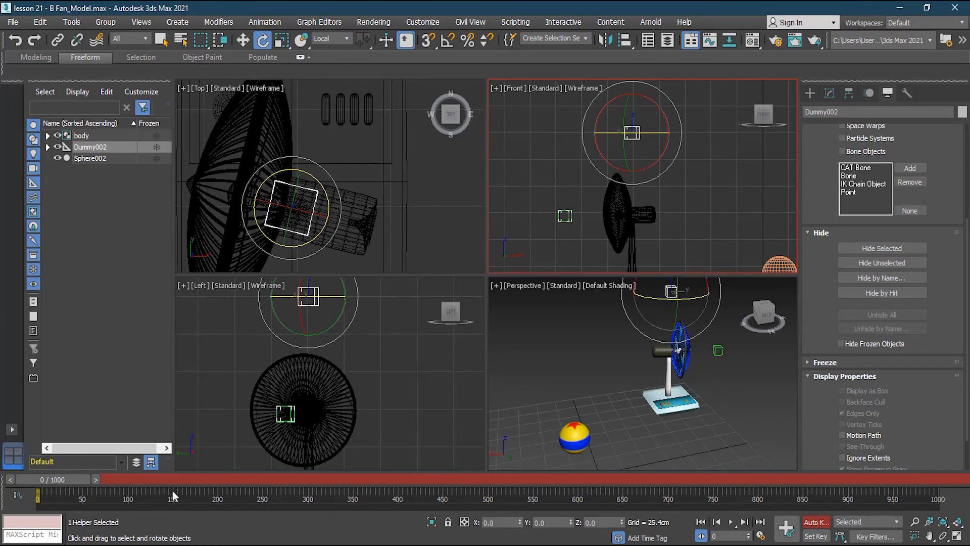
pyautogui.moveTo(68, 479); pyautogui.dragTo(109, 481)
pyautogui.press('e')
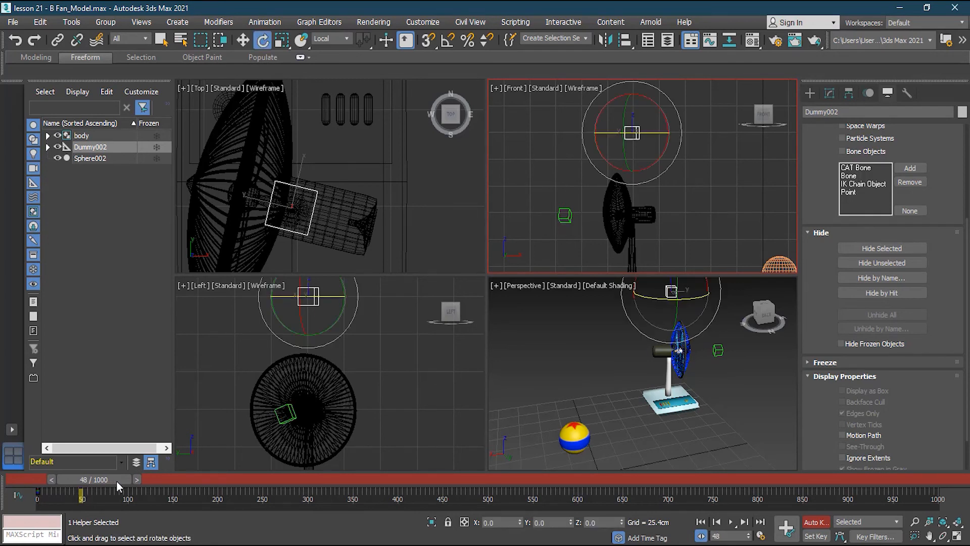
pyautogui.click(714, 535)
pyautogui.write('100')
pyautogui.press('Return')
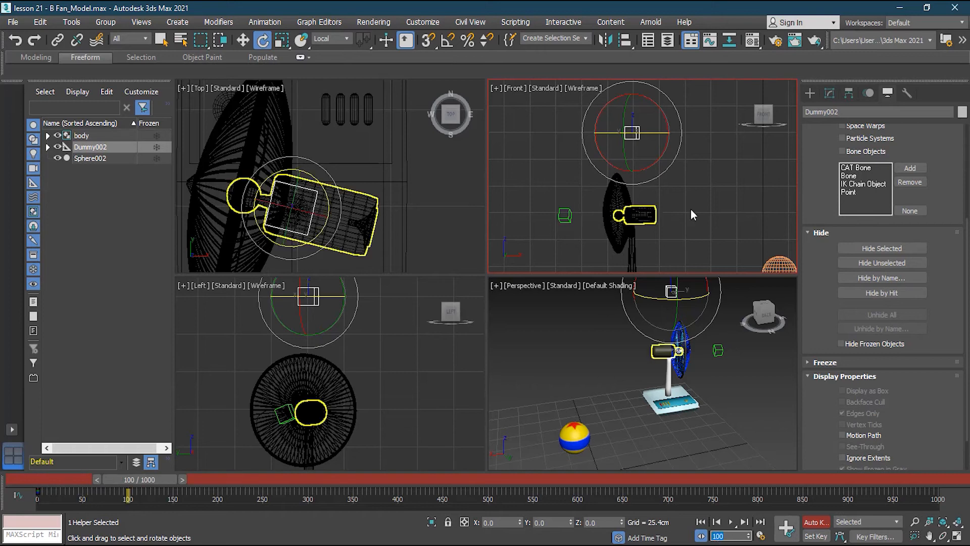
pyautogui.moveTo(658, 134); pyautogui.dragTo(482, 153)
# Step: Set a key for Dummy002 at frame 125 to hold the fan in its turned position
pyautogui.scroll(-6, 315, 216)
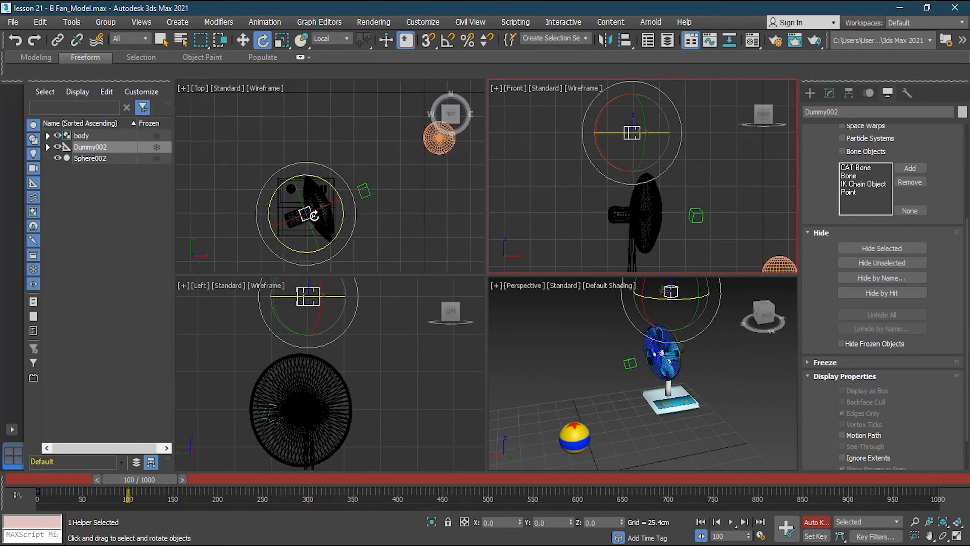
pyautogui.scroll(-3, 402, 205)
pyautogui.moveTo(434, 181); pyautogui.dragTo(391, 204, button='middle')
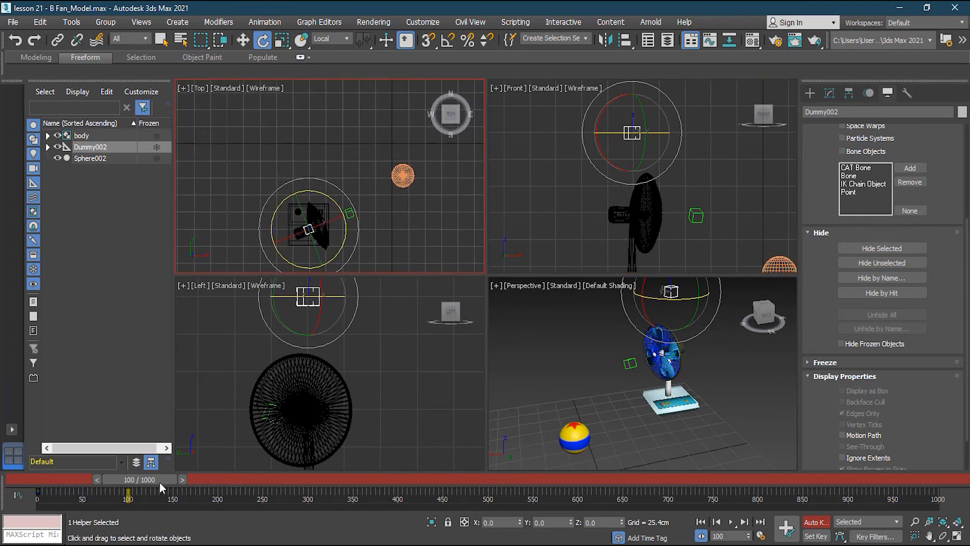
pyautogui.moveTo(161, 481); pyautogui.dragTo(176, 481)
pyautogui.moveTo(732, 535); pyautogui.dragTo(693, 536)
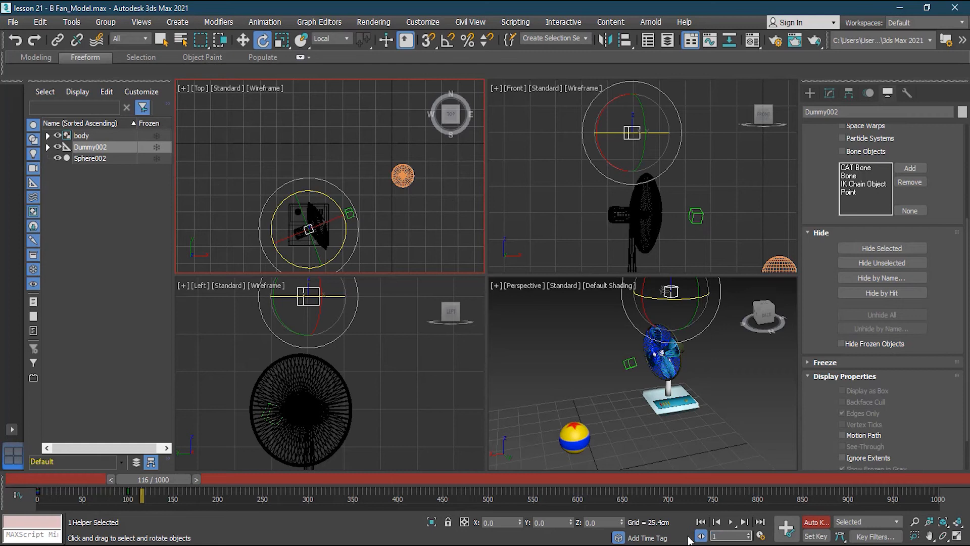
pyautogui.press('Return')
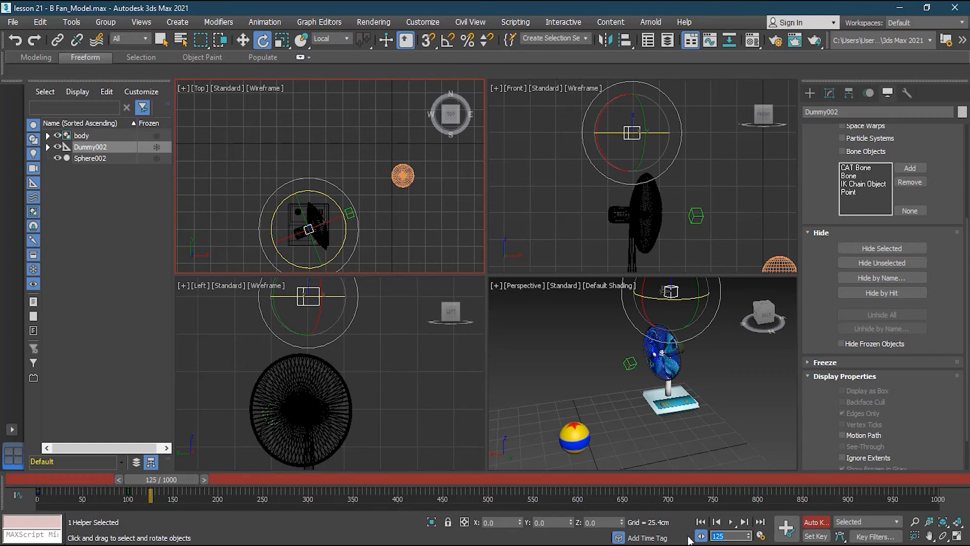
pyautogui.click(785, 529)
# Step: Rotate Dummy002 back toward the starting side at about frame 244, rewind to frame 0 and turn Auto Key off
pyautogui.moveTo(173, 480); pyautogui.dragTo(277, 484)
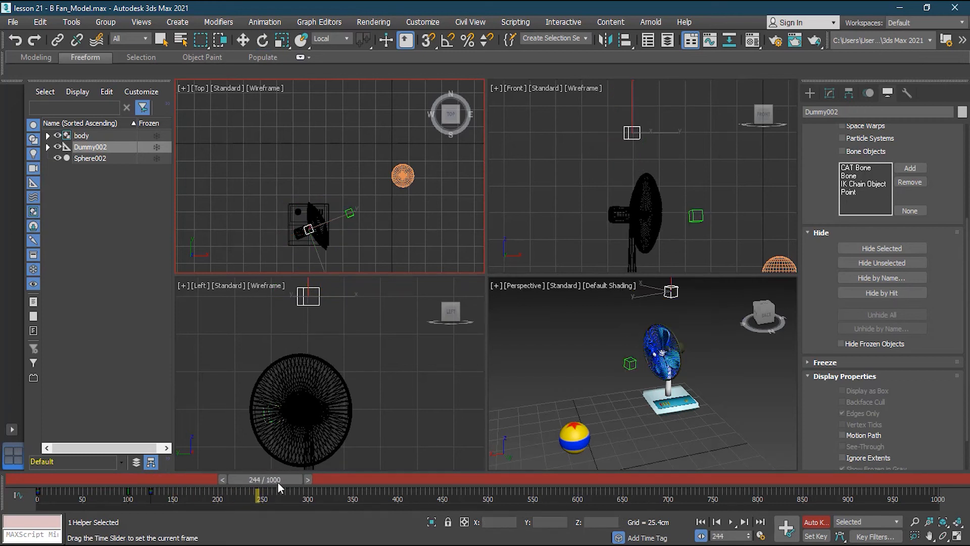
pyautogui.press('e')
pyautogui.moveTo(331, 258); pyautogui.dragTo(459, 177)
pyautogui.moveTo(275, 486); pyautogui.dragTo(56, 486)
pyautogui.click(814, 522)
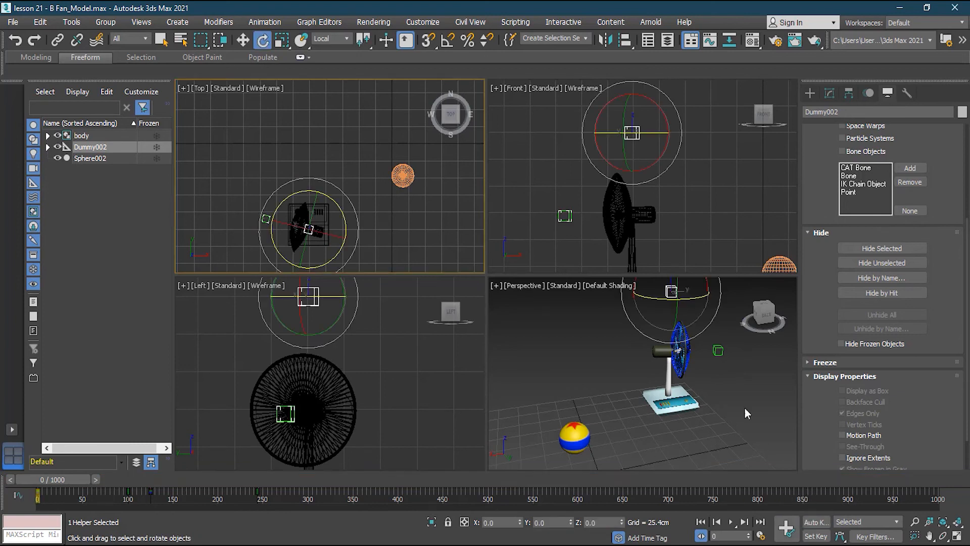
# Step: Maximize the Perspective view and play and scrub the animation to review the fan's swing relative to the ball
pyautogui.click(759, 441)
pyautogui.click(955, 536)
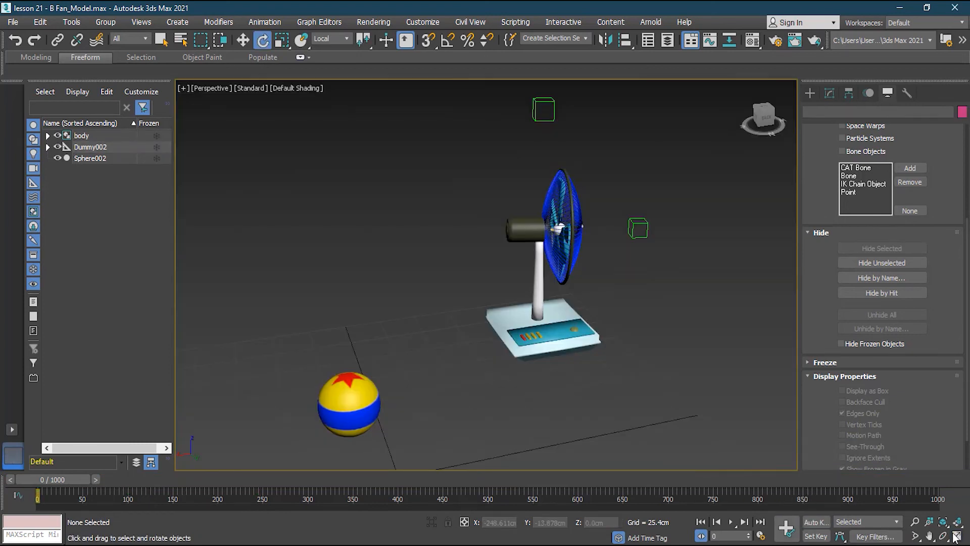
pyautogui.click(730, 522)
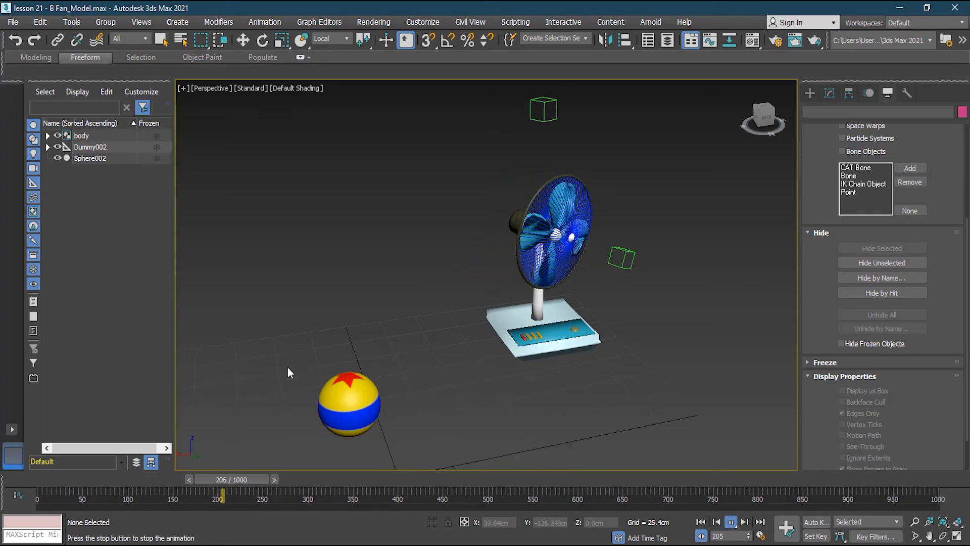
pyautogui.moveTo(280, 477); pyautogui.dragTo(146, 485)
pyautogui.press('e')
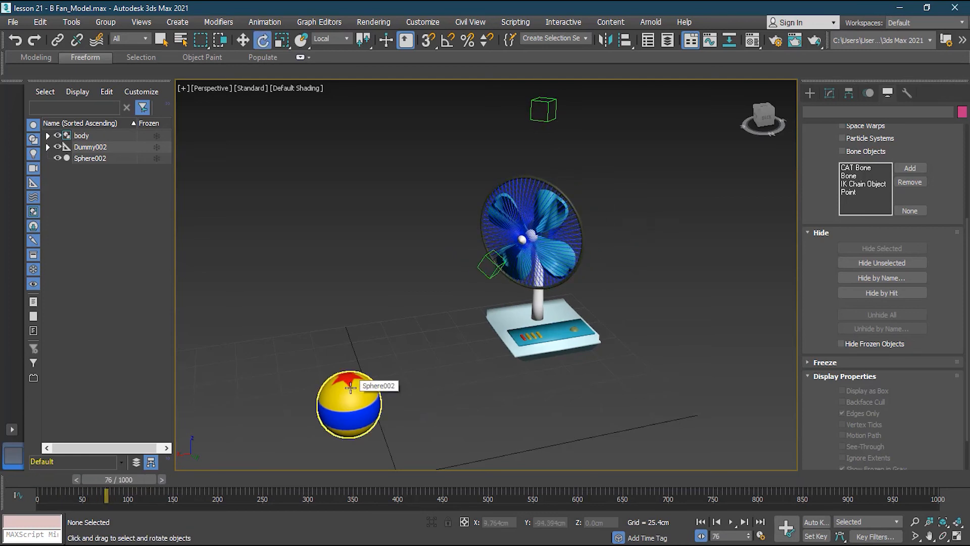
# Step: Turn Auto Key on, set a key for the ball at frame 72 and restore the four-viewport layout centred on the ball
pyautogui.moveTo(115, 480); pyautogui.dragTo(111, 480)
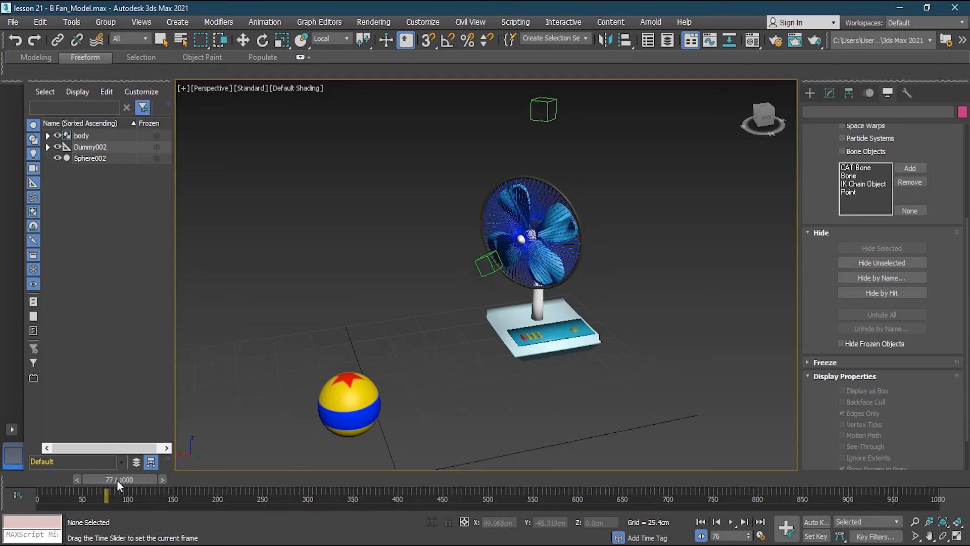
pyautogui.press('e')
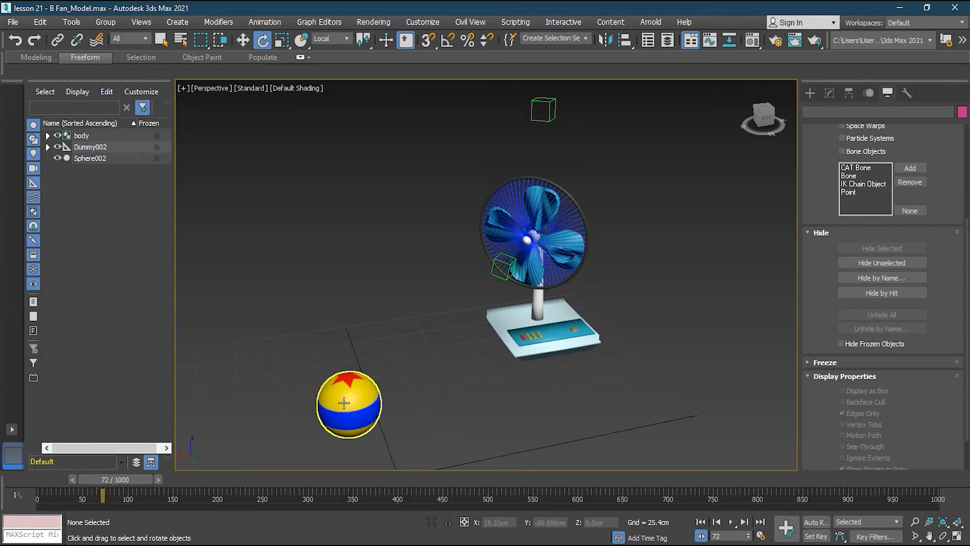
pyautogui.click(340, 405)
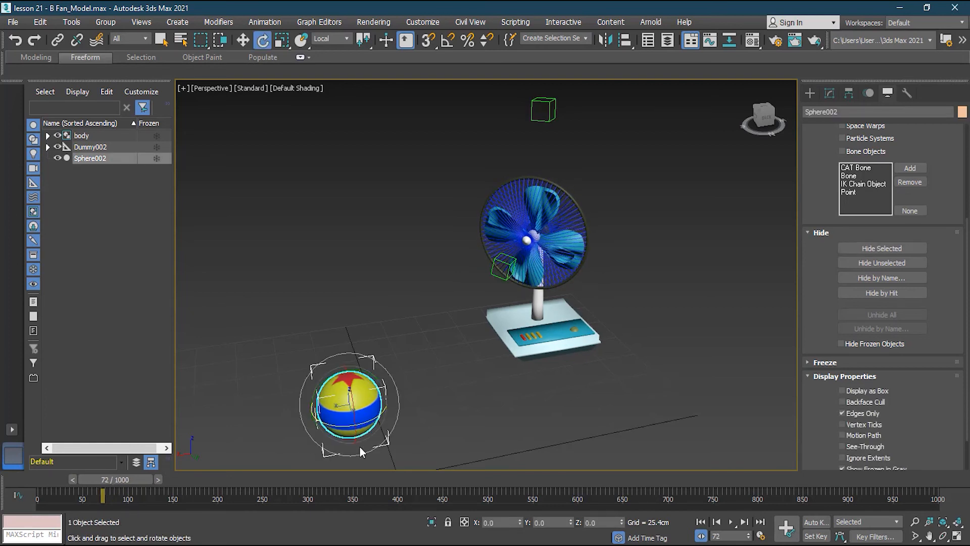
pyautogui.click(816, 522)
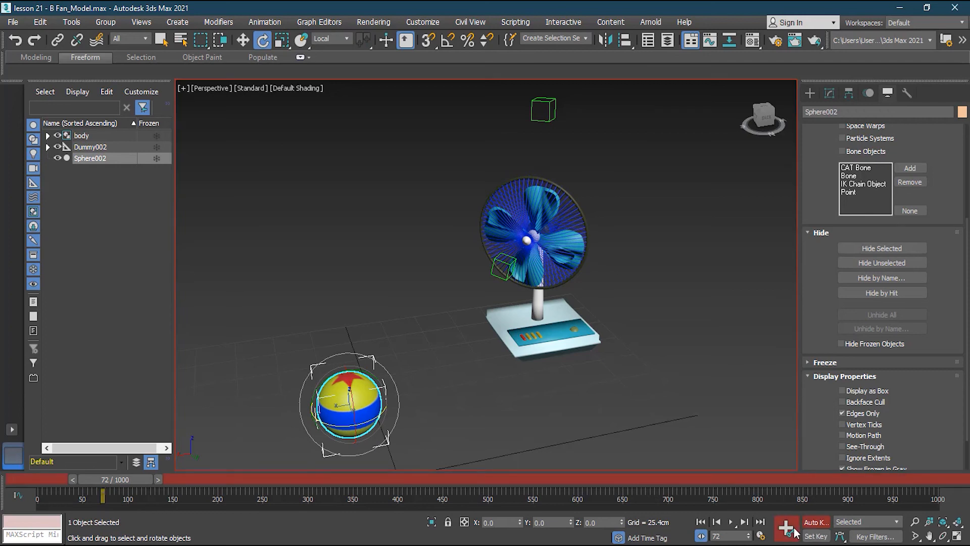
pyautogui.click(794, 531)
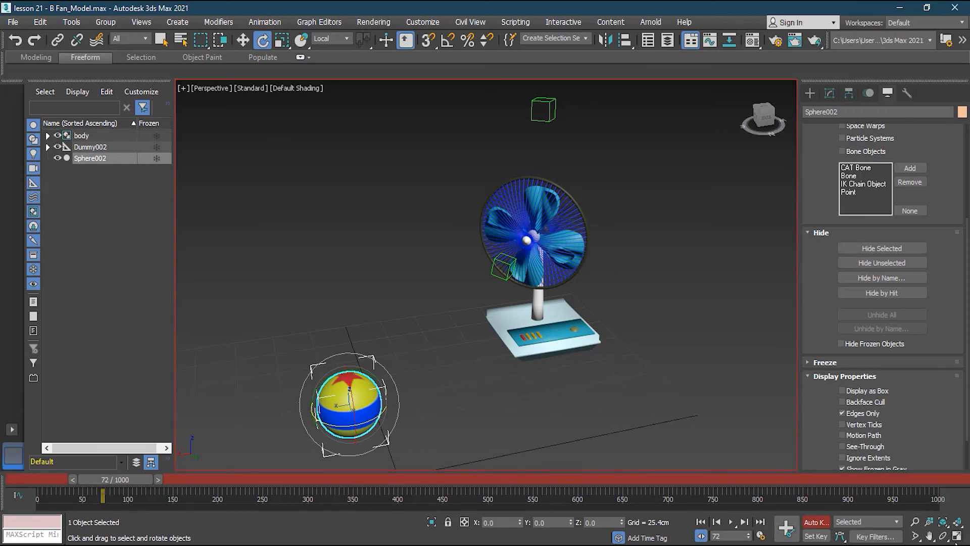
pyautogui.click(957, 535)
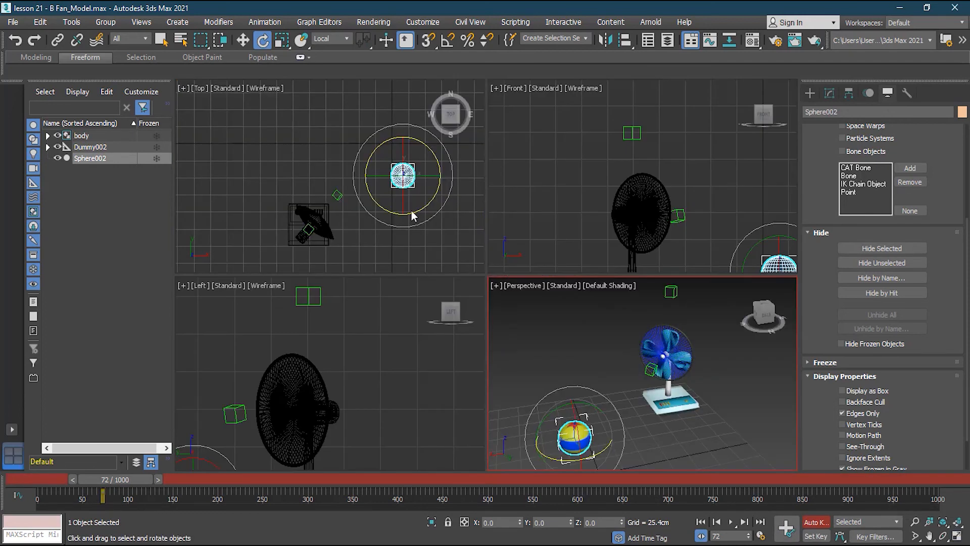
pyautogui.moveTo(425, 198); pyautogui.dragTo(338, 234, button='middle')
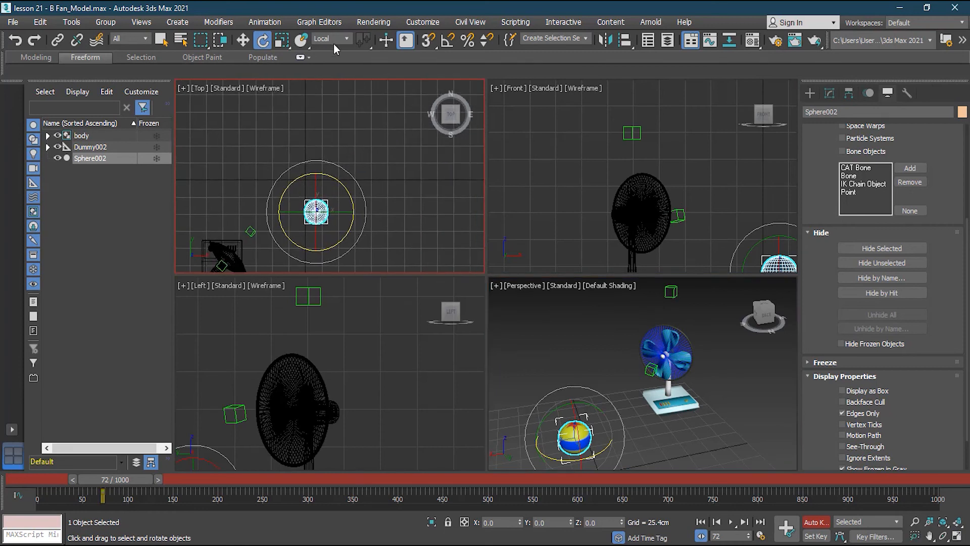
# Step: Rotate the ball about its vertical axis in the Top view at frame 72 so its local Y axis points diagonally away from the fan
pyautogui.moveTo(325, 146); pyautogui.dragTo(326, 154, button='middle')
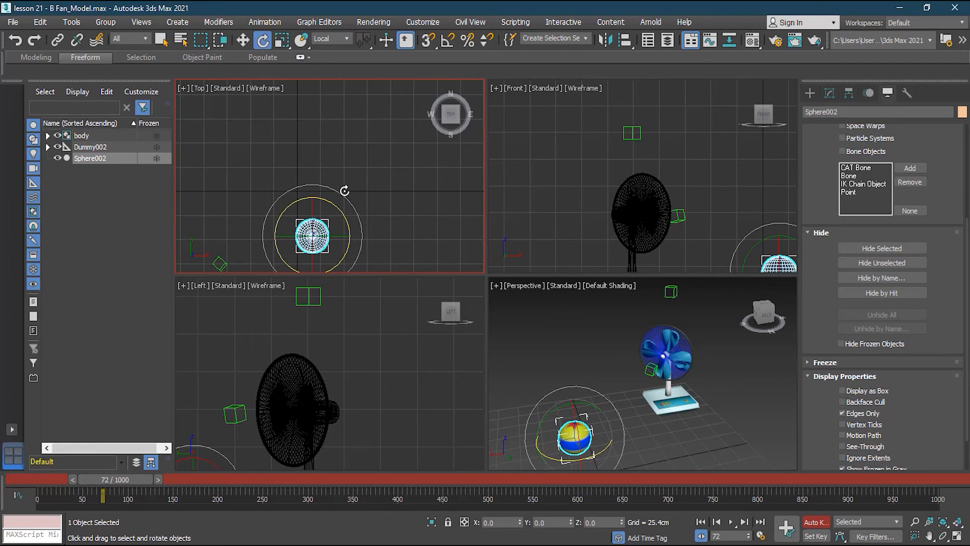
pyautogui.moveTo(339, 212); pyautogui.dragTo(359, 248)
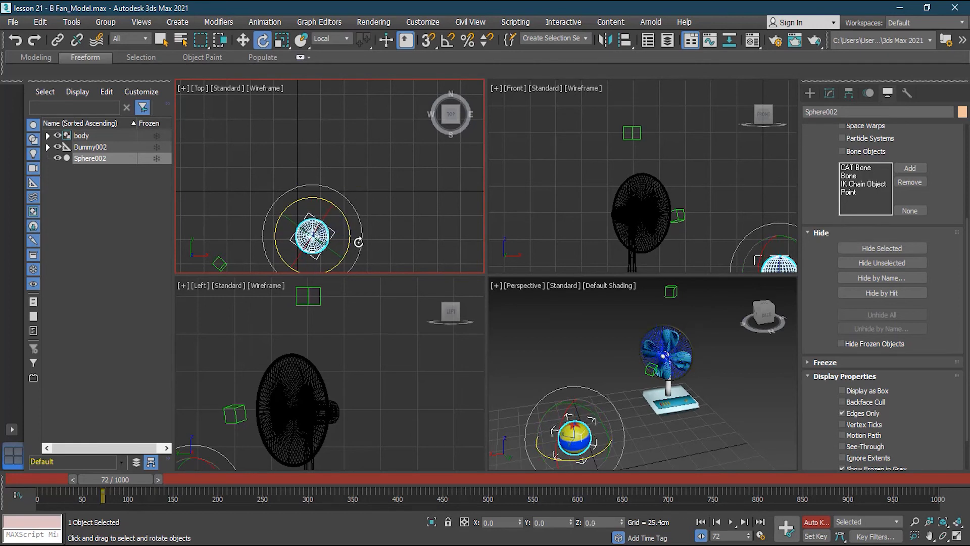
pyautogui.scroll(-2, 358, 244)
pyautogui.moveTo(395, 166); pyautogui.dragTo(400, 112, button='middle')
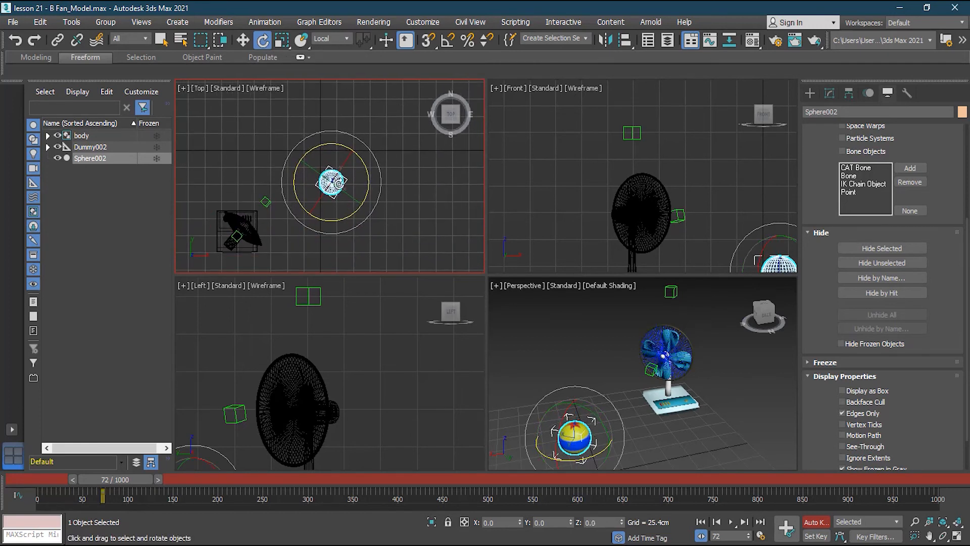
pyautogui.moveTo(366, 202); pyautogui.dragTo(365, 203)
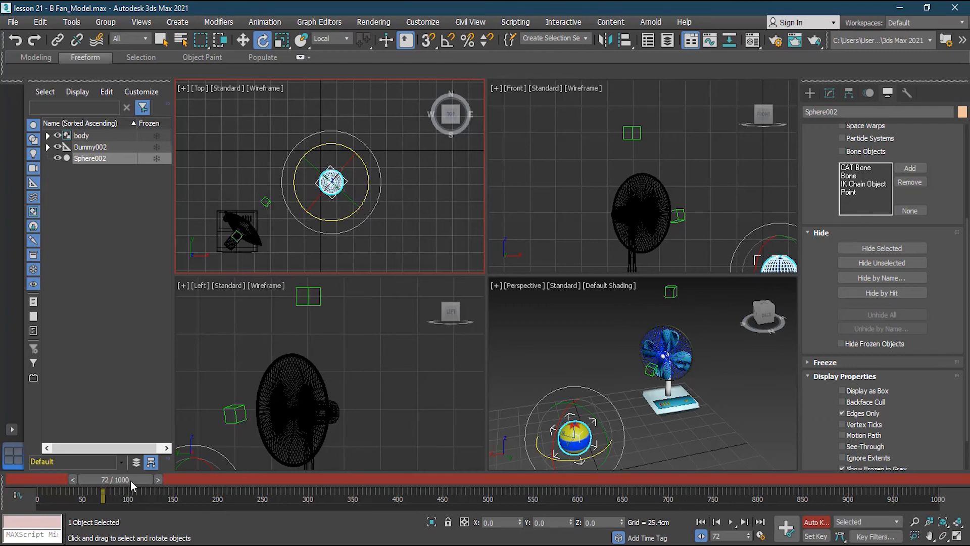
# Step: Move the ball diagonally away from the fan along its local Y axis at frame 96
pyautogui.moveTo(130, 481); pyautogui.dragTo(153, 493)
pyautogui.press('e')
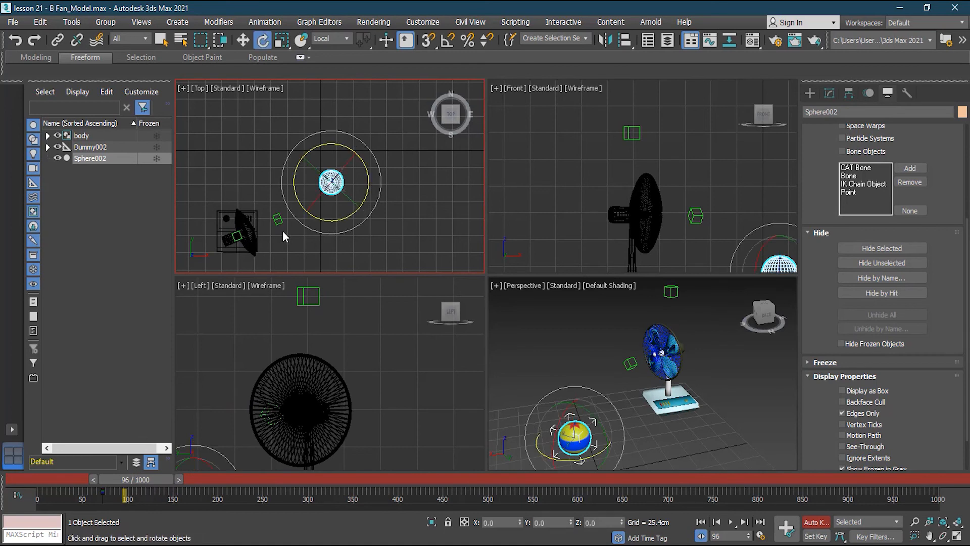
pyautogui.scroll(-3, 283, 230)
pyautogui.click(247, 39)
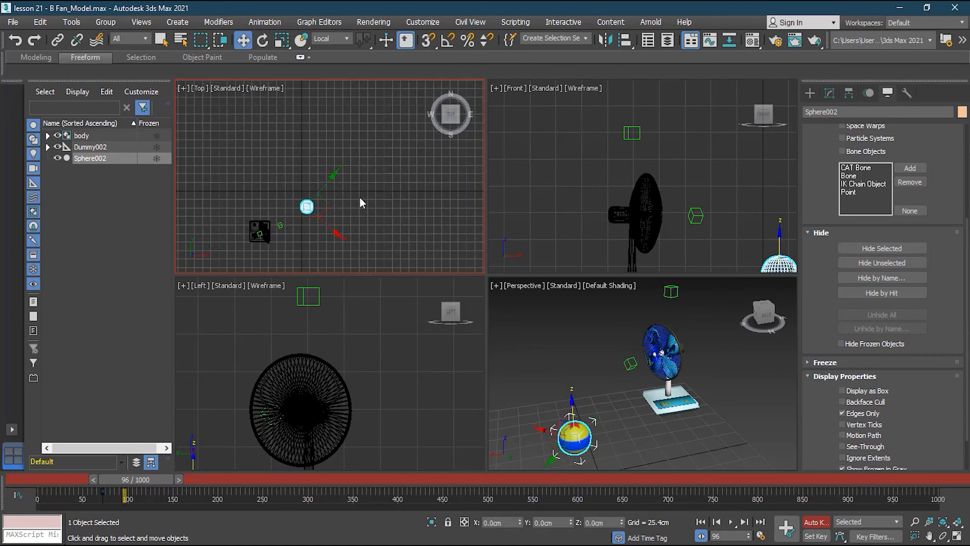
pyautogui.moveTo(335, 179); pyautogui.dragTo(363, 156)
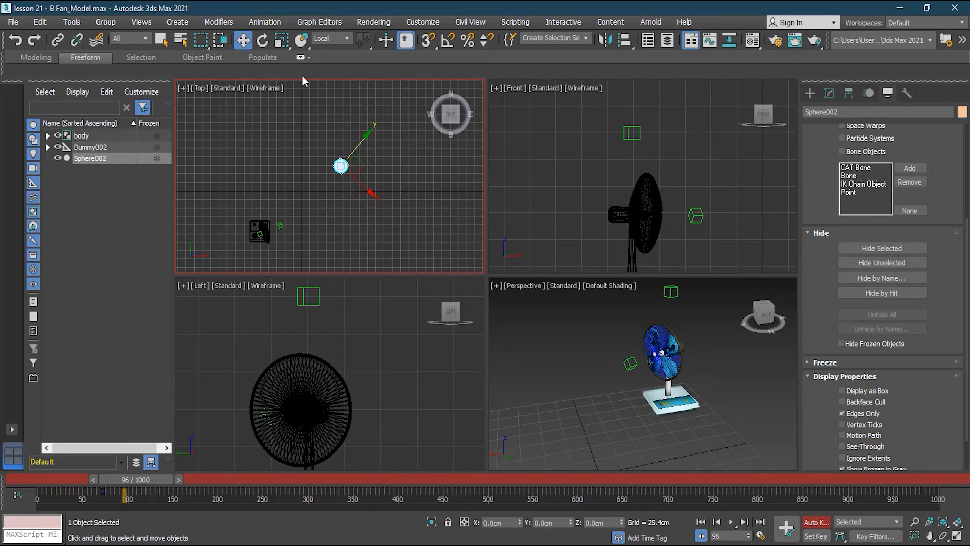
# Step: Rotate the ball about its local X axis in the Perspective view at frame 96 to make it roll along its path
pyautogui.click(264, 42)
pyautogui.moveTo(568, 234); pyautogui.dragTo(597, 130, button='middle')
pyautogui.scroll(-5, 599, 154)
pyautogui.scroll(-3, 599, 156)
pyautogui.scroll(-3, 605, 364)
pyautogui.scroll(1, 605, 364)
pyautogui.moveTo(605, 364); pyautogui.dragTo(637, 331, button='middle')
pyautogui.moveTo(561, 397); pyautogui.dragTo(487, 58)
pyautogui.rightClick(486, 58)
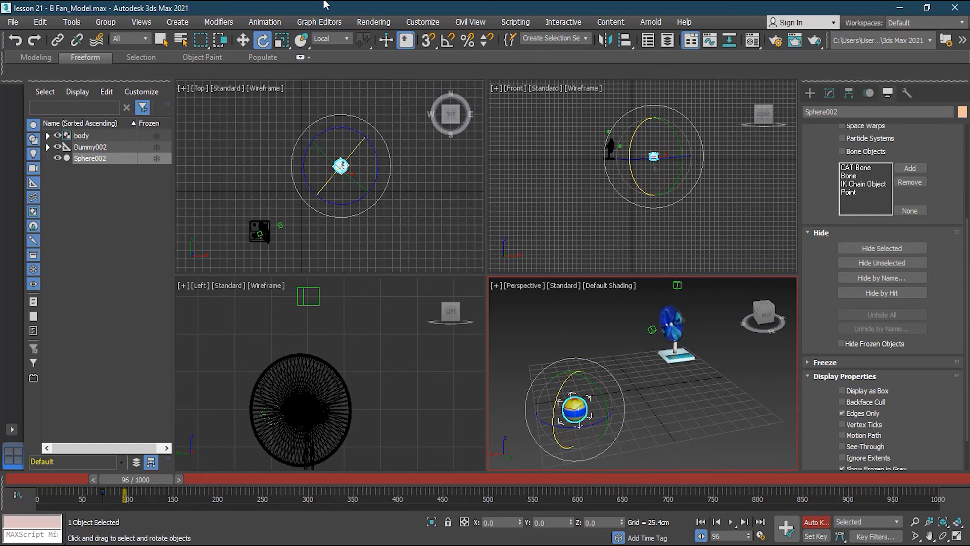
# Step: Return the animation to frame 0, turn Auto Key off and deselect the ball
pyautogui.moveTo(152, 484); pyautogui.dragTo(18, 489)
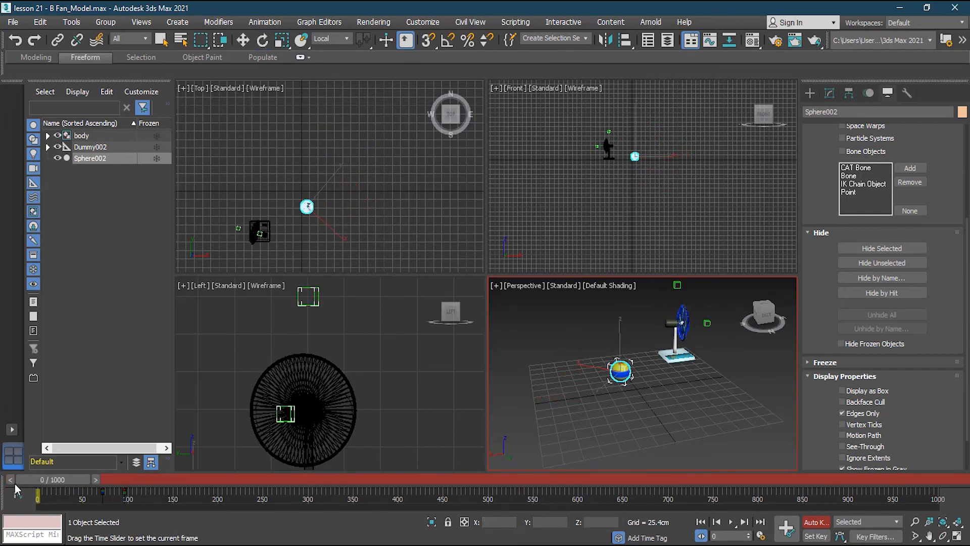
pyautogui.press('e')
pyautogui.click(816, 522)
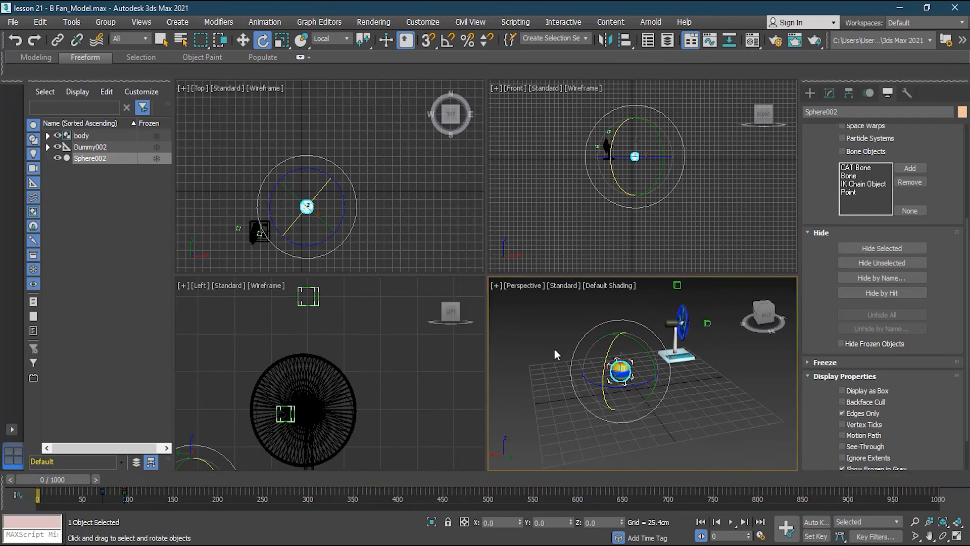
pyautogui.click(535, 337)
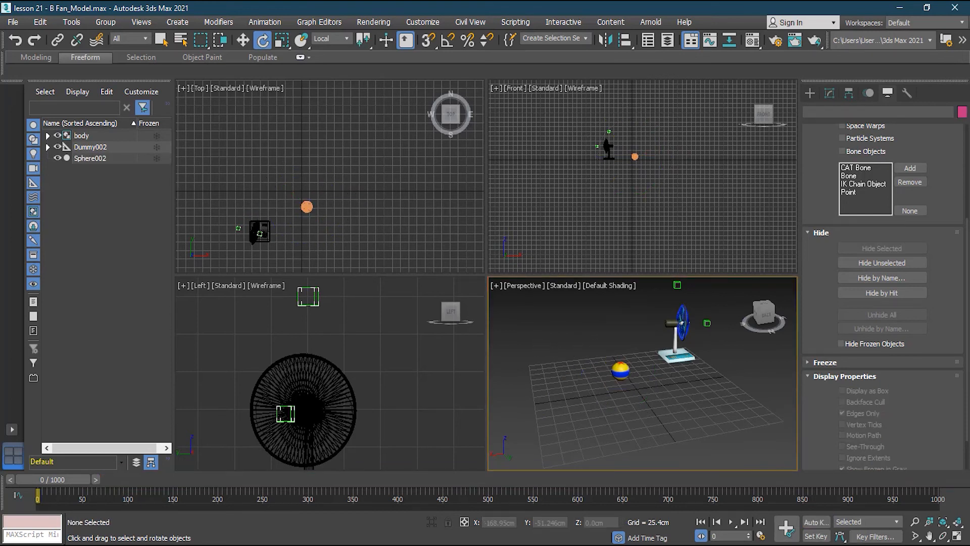
# Step: Maximize the Perspective view, play the animation to review the ball's roll and scrub to frame 199
pyautogui.click(956, 537)
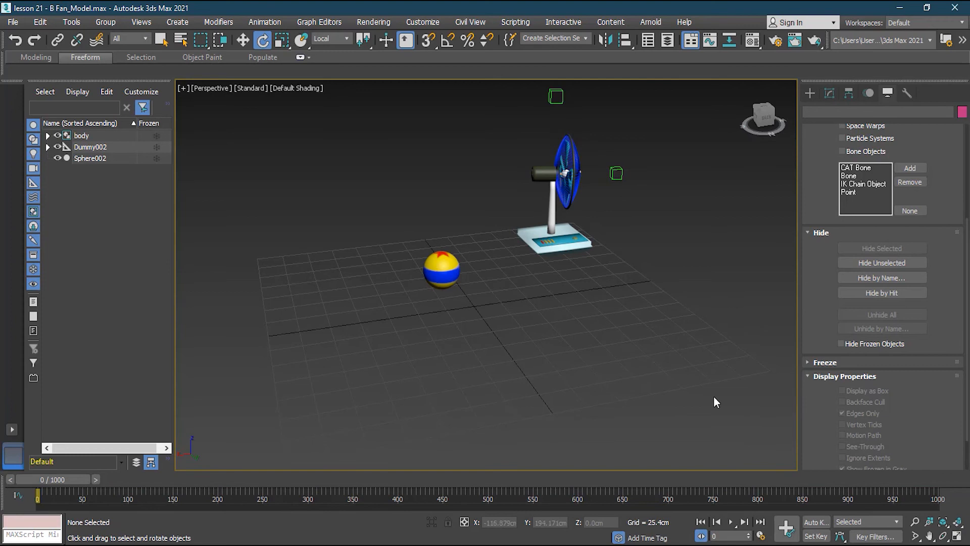
pyautogui.click(731, 522)
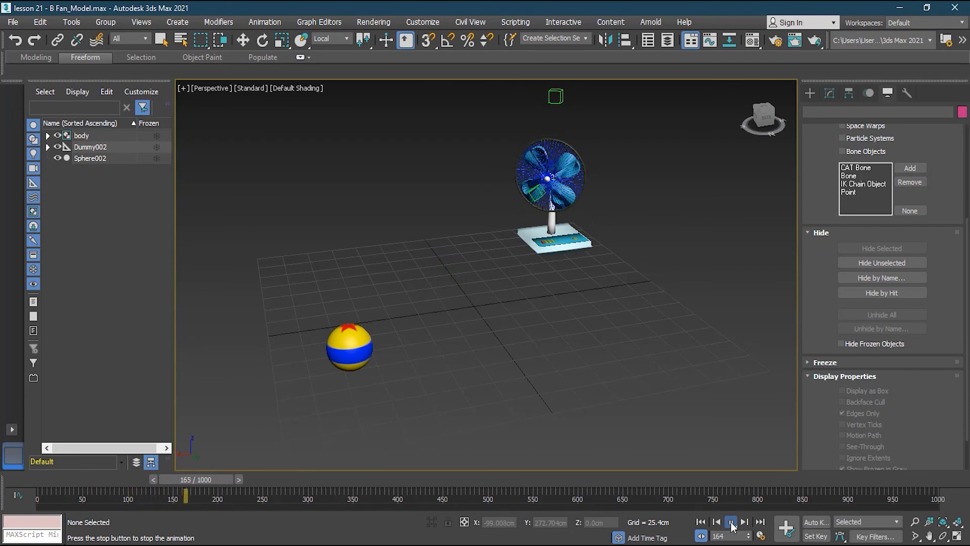
pyautogui.click(731, 527)
pyautogui.moveTo(251, 484); pyautogui.dragTo(230, 489)
pyautogui.press('e')
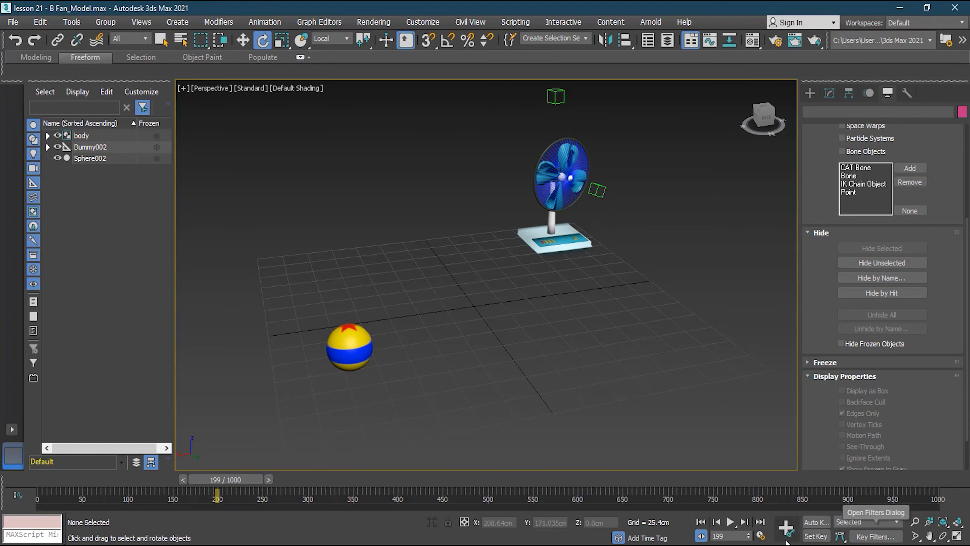
# Step: Set the animation's end time to 200 frames in Time Configuration and play the shortened animation
pyautogui.click(761, 536)
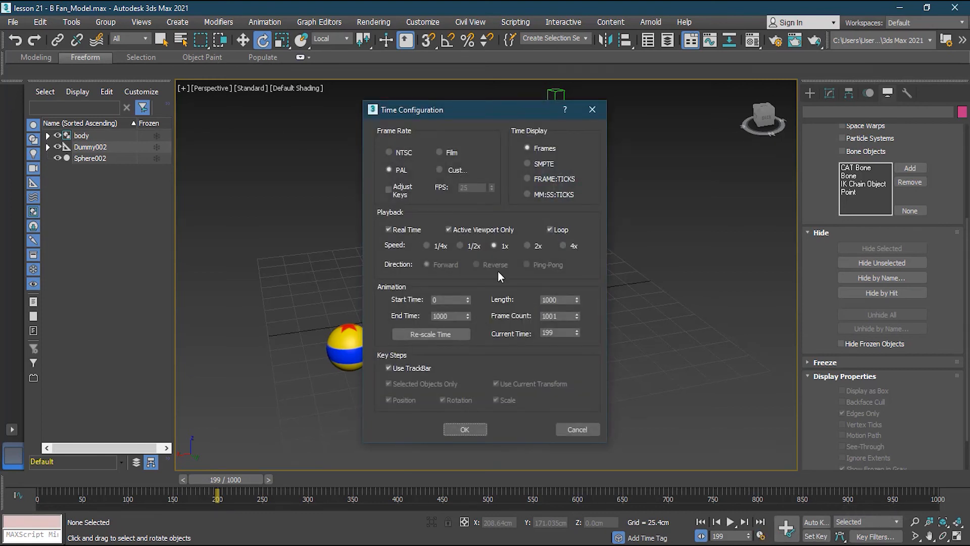
pyautogui.doubleClick(442, 316)
pyautogui.write('200')
pyautogui.press('Return')
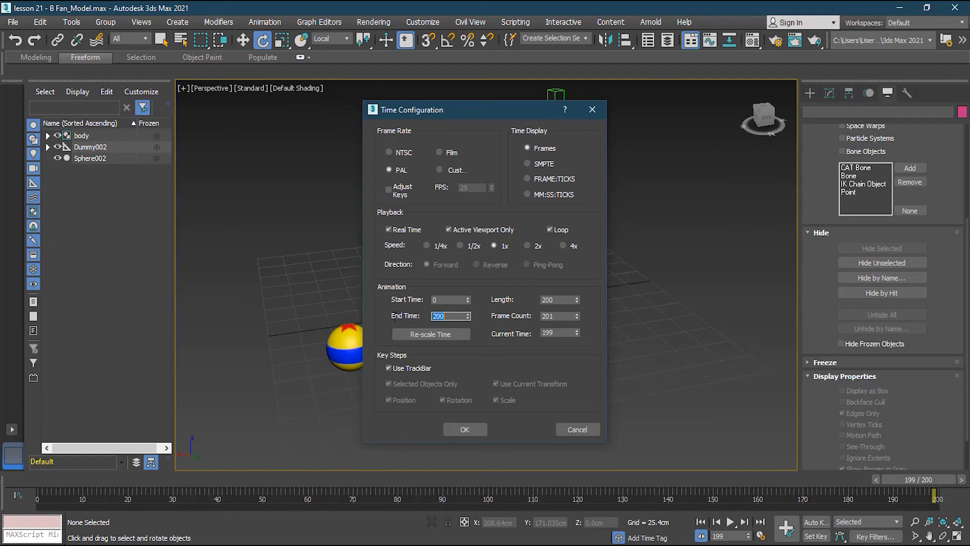
pyautogui.click(468, 429)
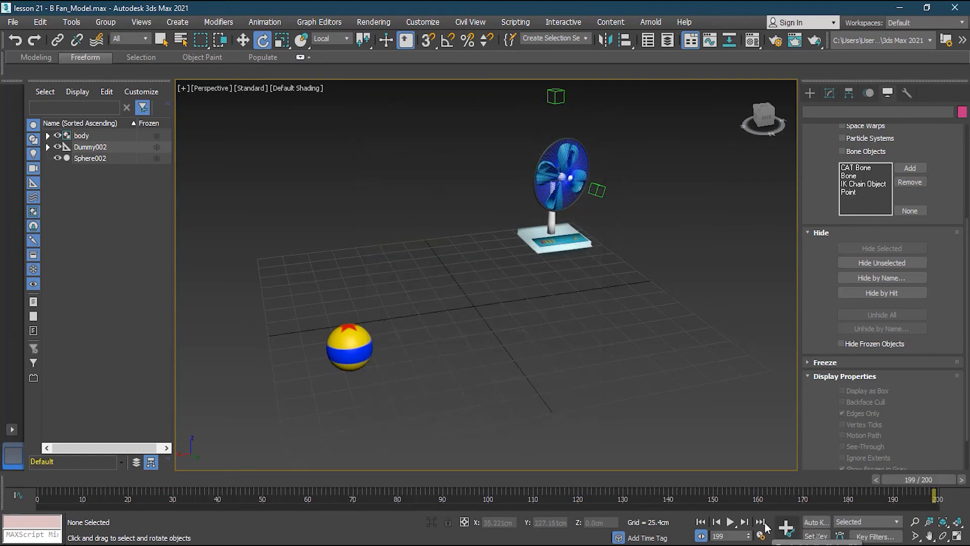
pyautogui.click(730, 522)
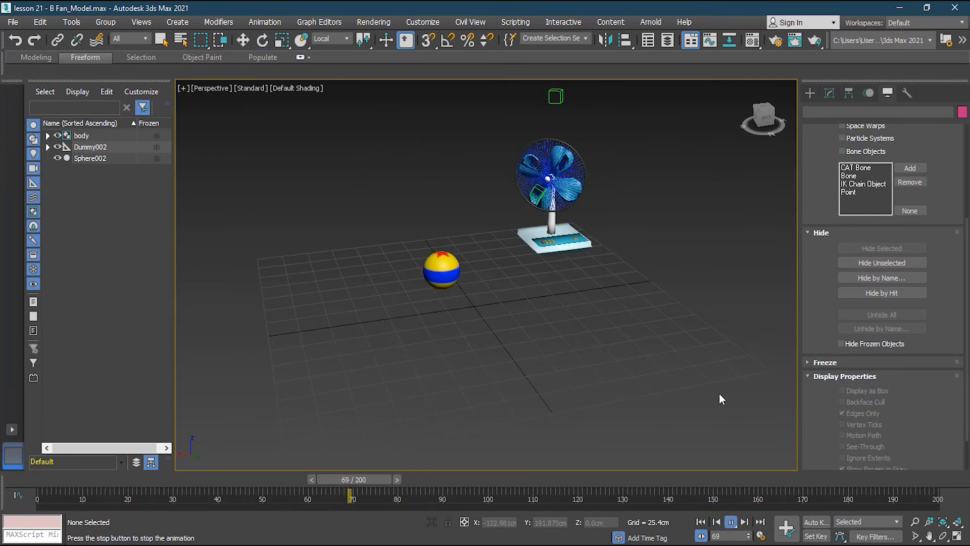
pyautogui.click(730, 523)
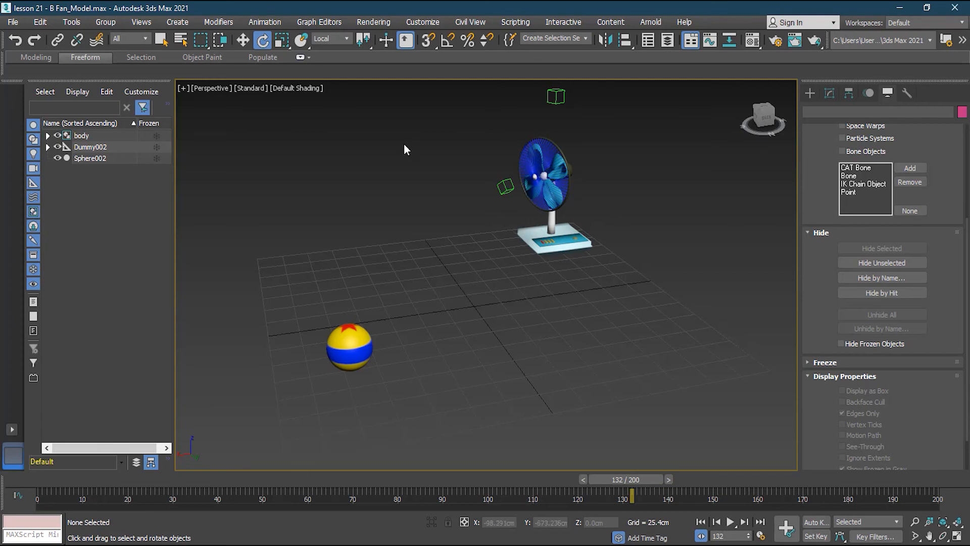
# Step: Create a preview animation of the Perspective 0 viewport for frames 0 to 200 and review it in VLC media player
pyautogui.click(71, 22)
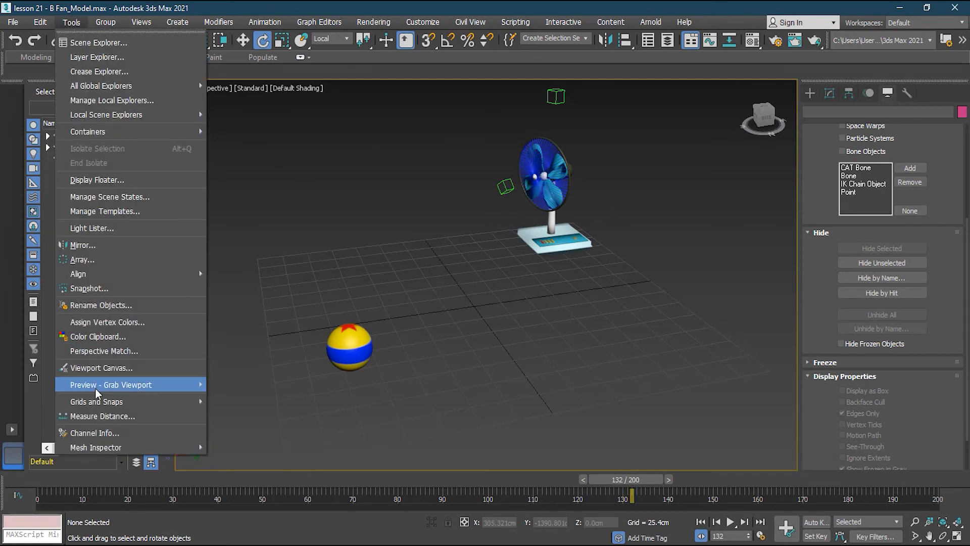
pyautogui.moveTo(95, 387)
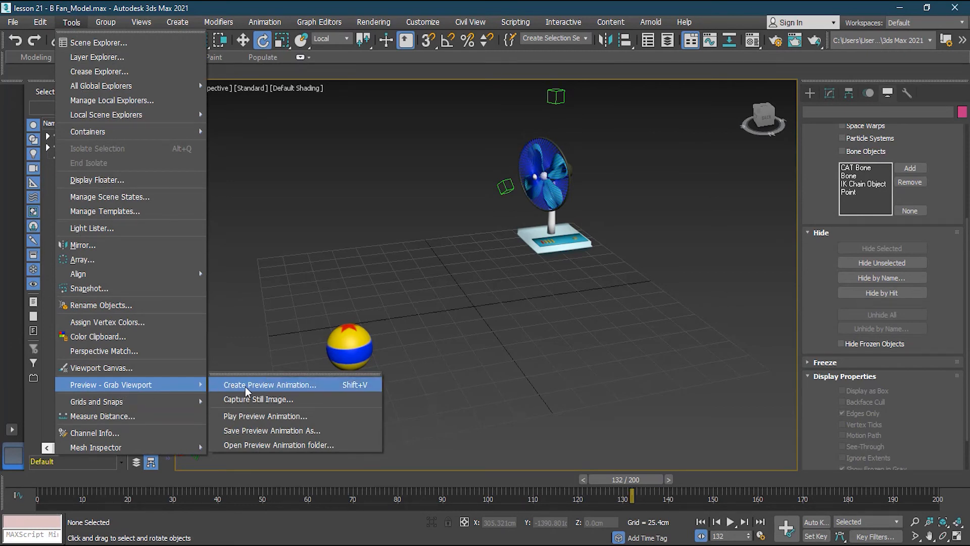
pyautogui.click(286, 389)
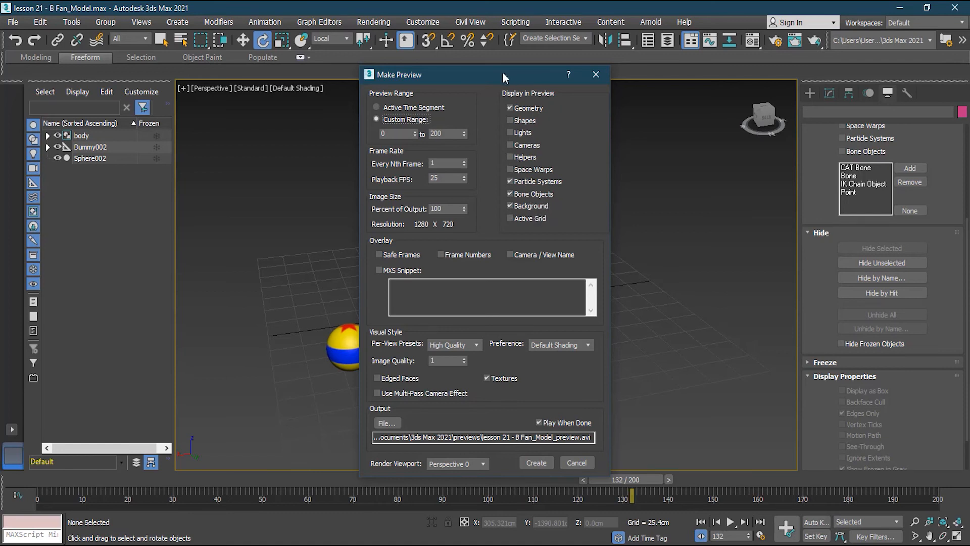
pyautogui.moveTo(502, 73); pyautogui.dragTo(453, 260)
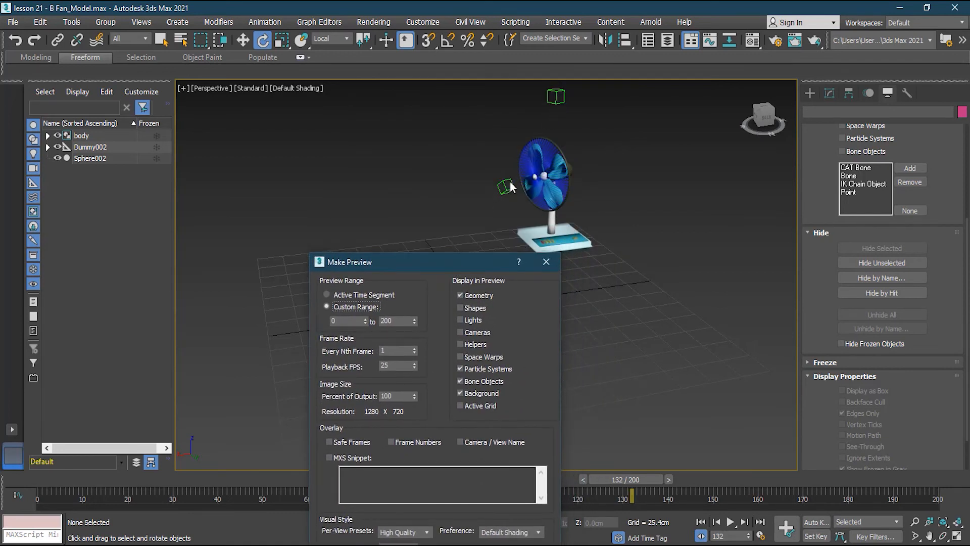
pyautogui.moveTo(453, 263); pyautogui.dragTo(487, 77)
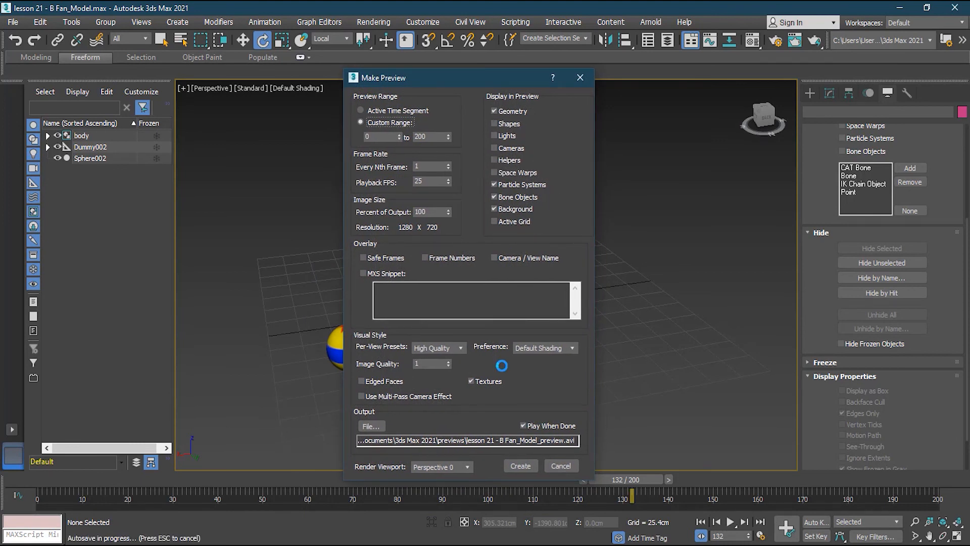
pyautogui.click(466, 467)
pyautogui.click(464, 476)
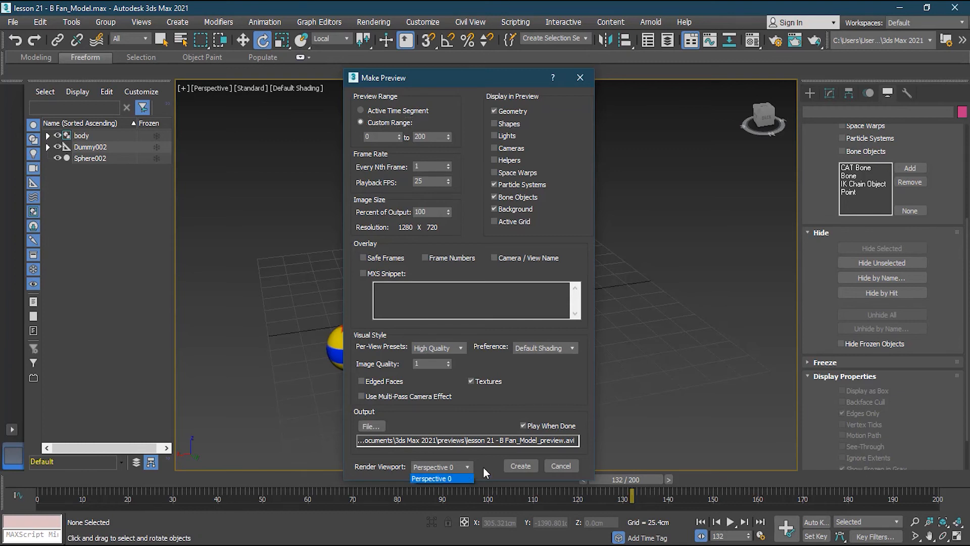
pyautogui.click(526, 466)
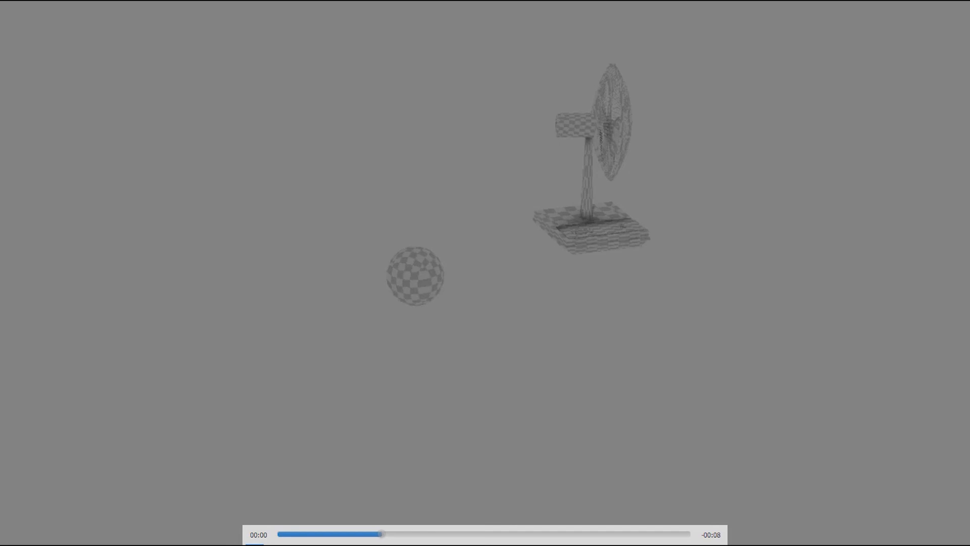
pyautogui.moveTo(293, 535); pyautogui.dragTo(276, 534)
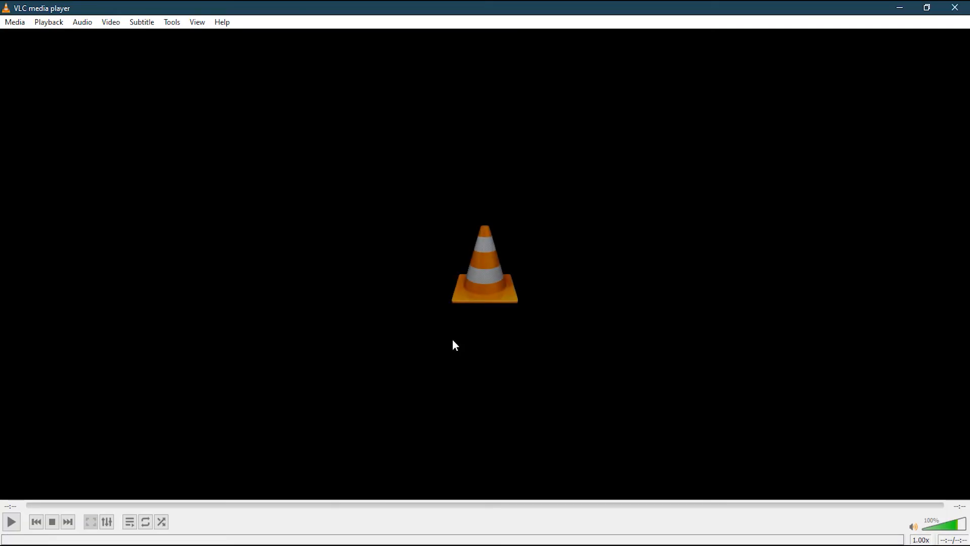
pyautogui.click(944, 7)
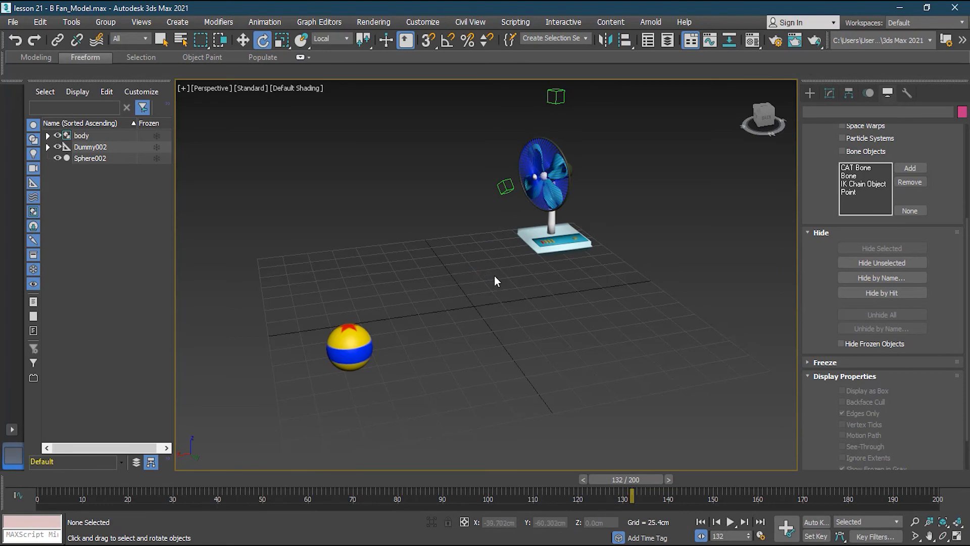
# Step: Open Render Setup, set Time Output to Active Time Segment and keep Area to Render on View
pyautogui.click(374, 22)
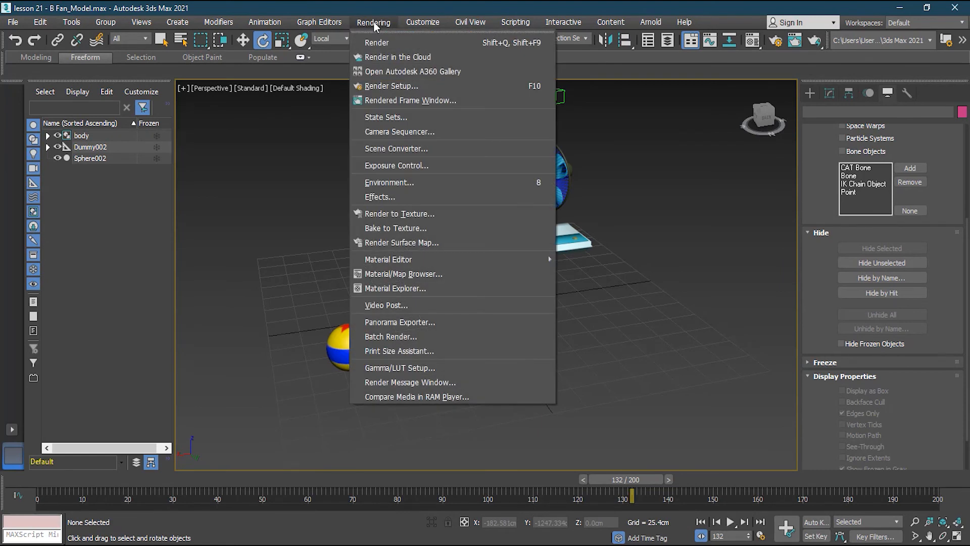
pyautogui.click(405, 85)
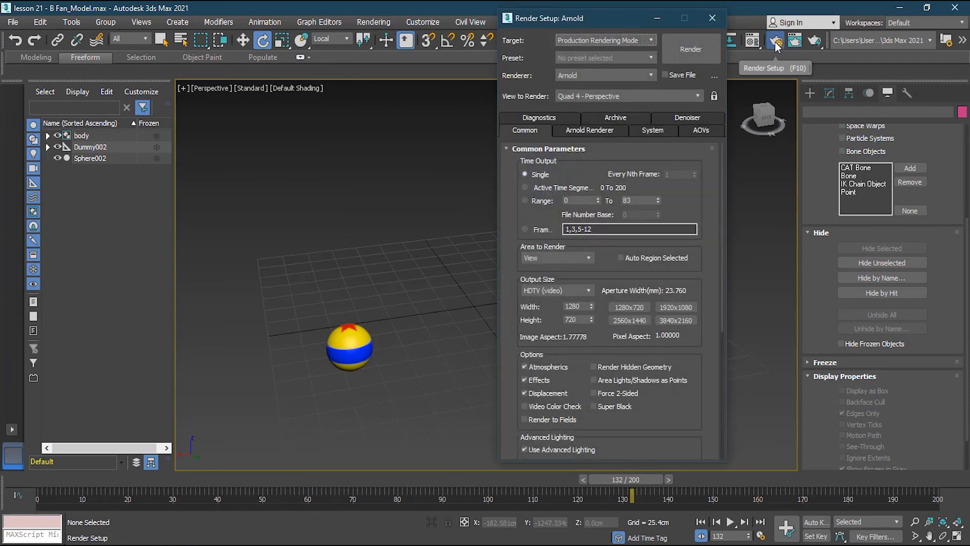
pyautogui.moveTo(617, 14); pyautogui.dragTo(360, 17)
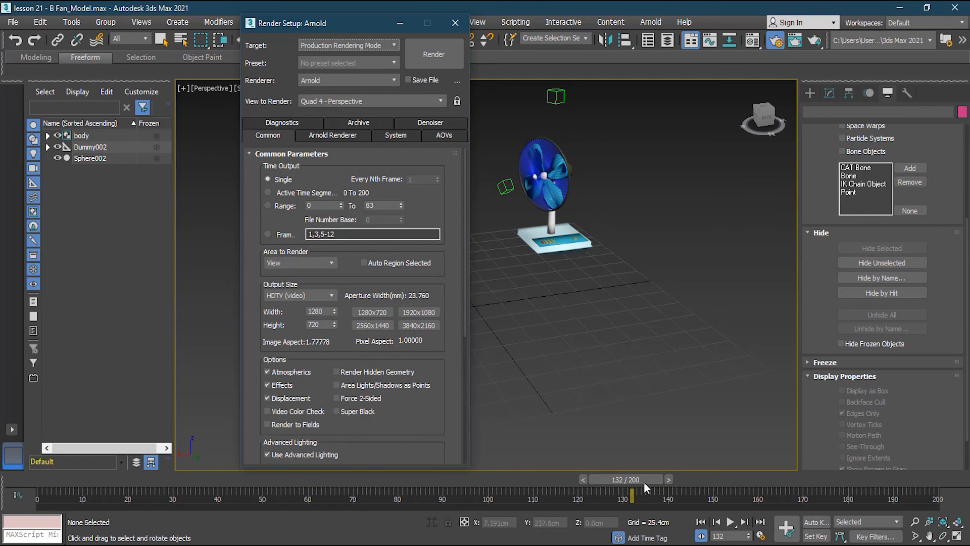
pyautogui.click(268, 192)
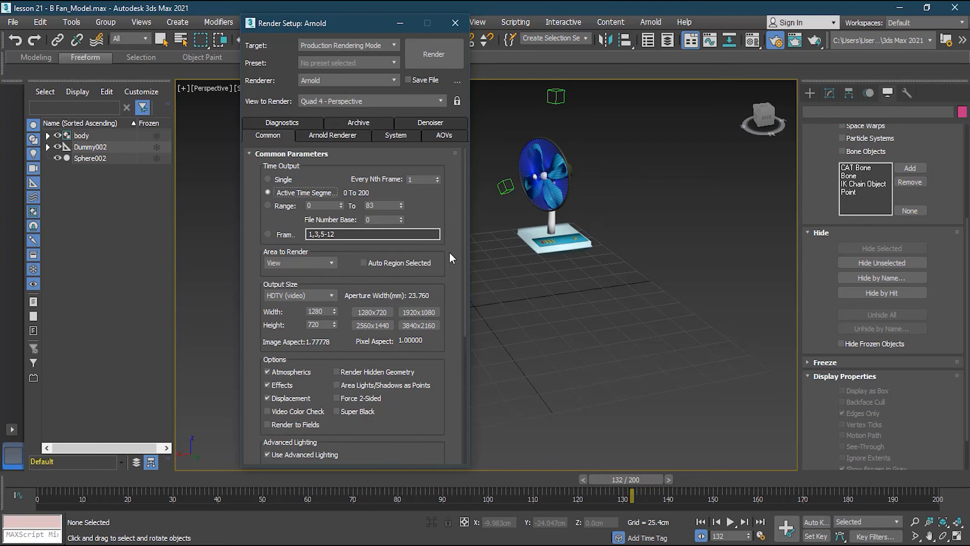
pyautogui.moveTo(463, 244); pyautogui.dragTo(462, 289)
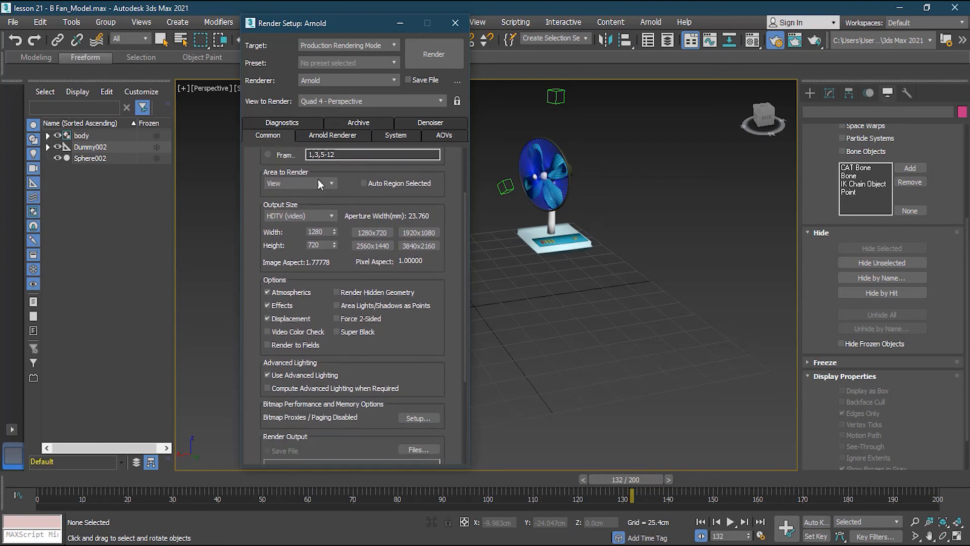
pyautogui.click(314, 183)
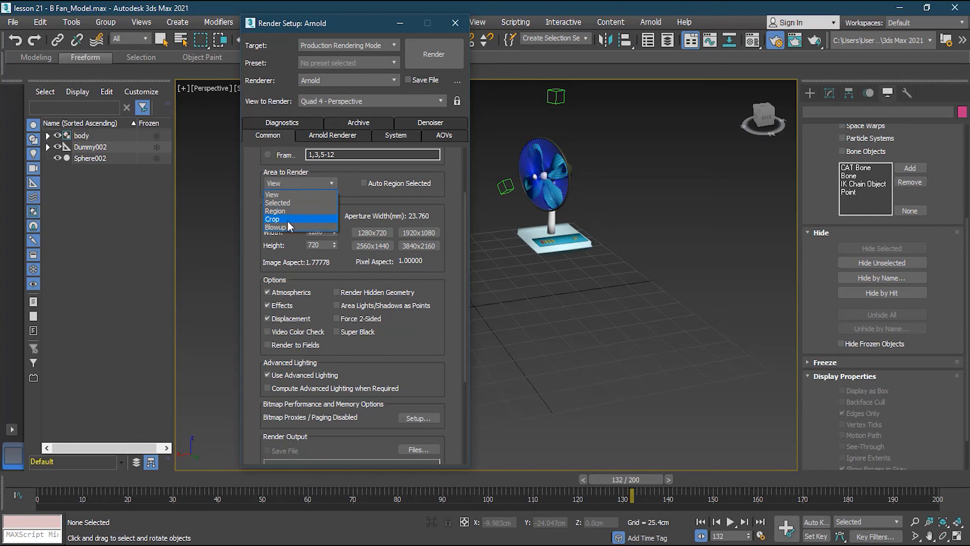
pyautogui.click(310, 199)
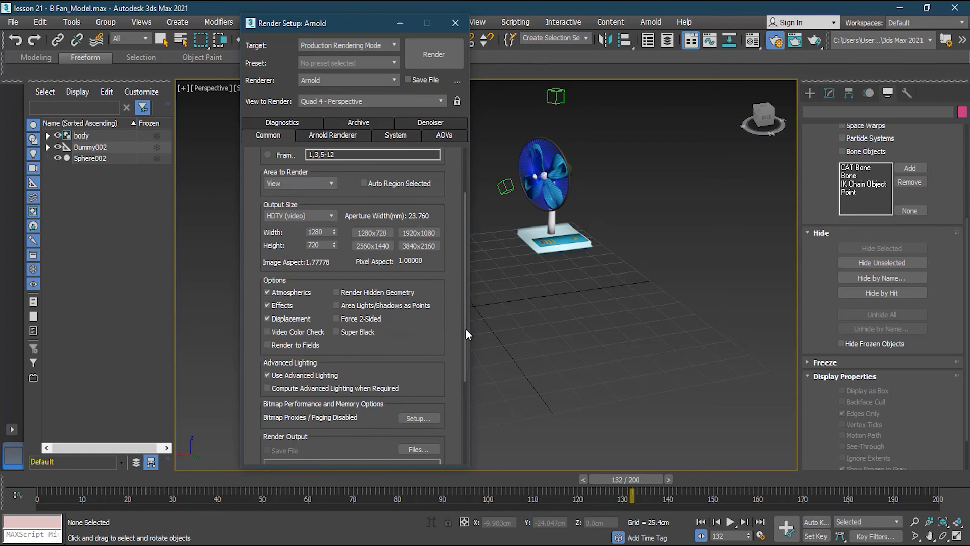
pyautogui.moveTo(465, 323); pyautogui.dragTo(460, 413)
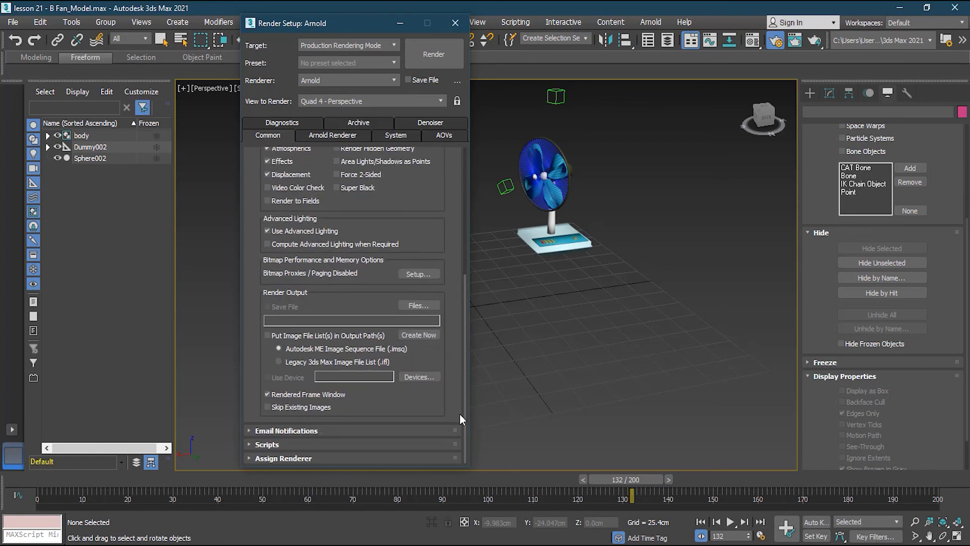
pyautogui.click(435, 303)
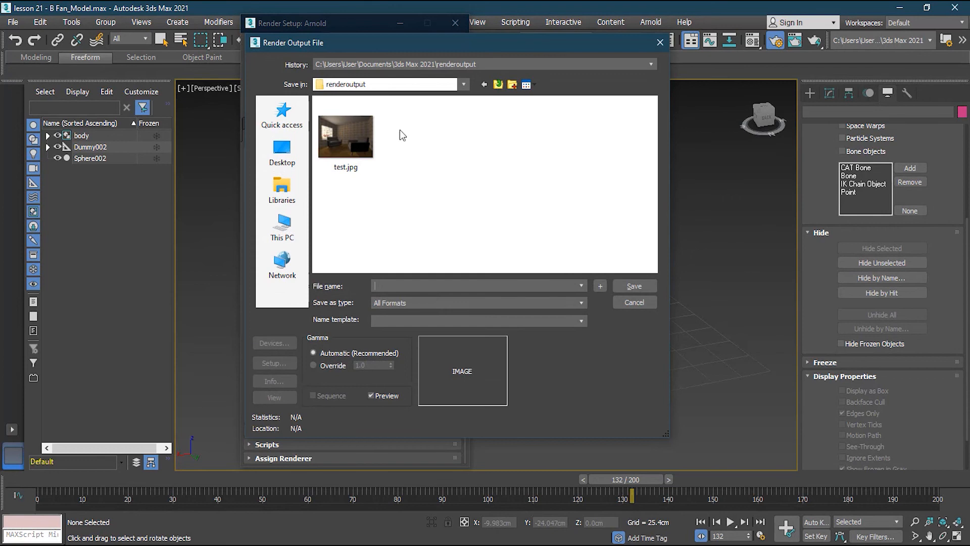
pyautogui.click(467, 303)
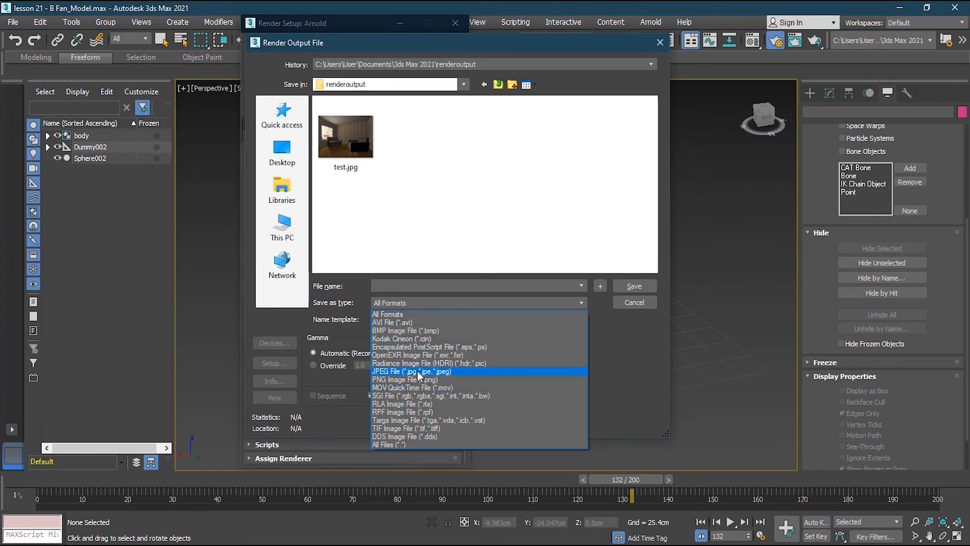
pyautogui.click(419, 372)
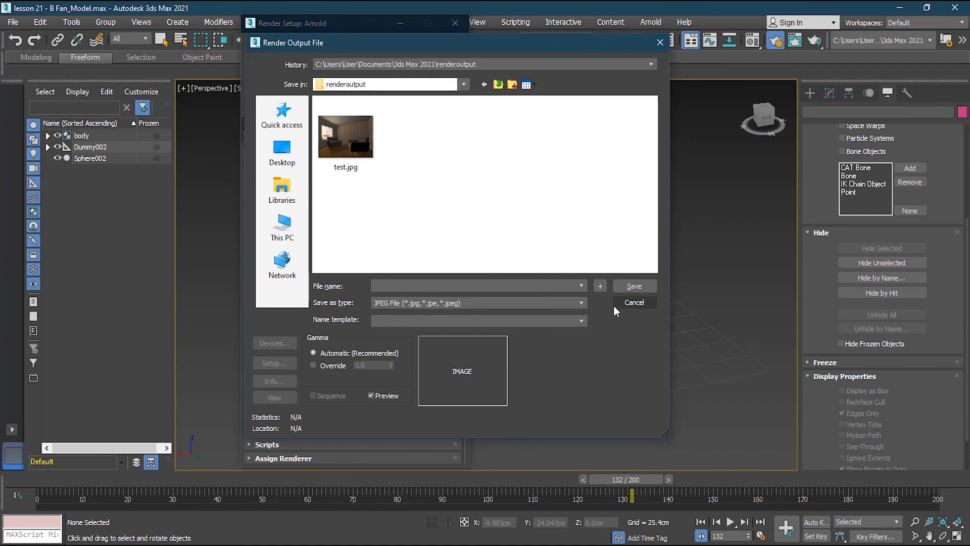
pyautogui.click(634, 303)
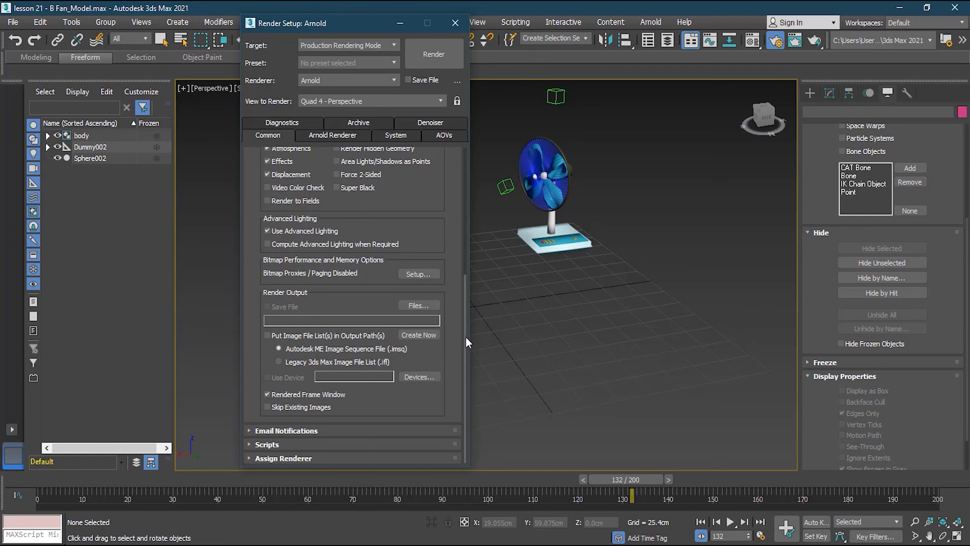
pyautogui.moveTo(466, 337); pyautogui.dragTo(468, 196)
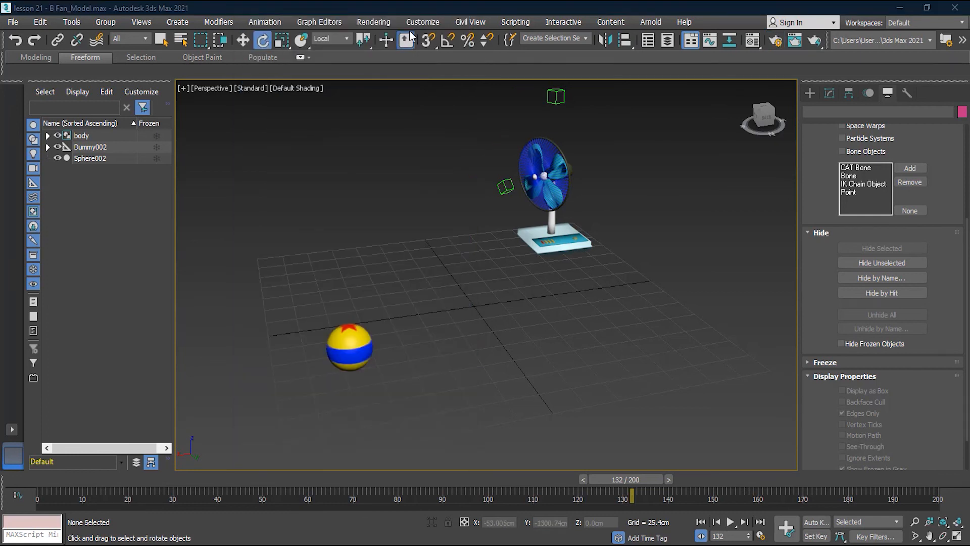
# Step: Open Batch Render, add a new render task for the viewport and enable Override Preset for it
pyautogui.click(381, 22)
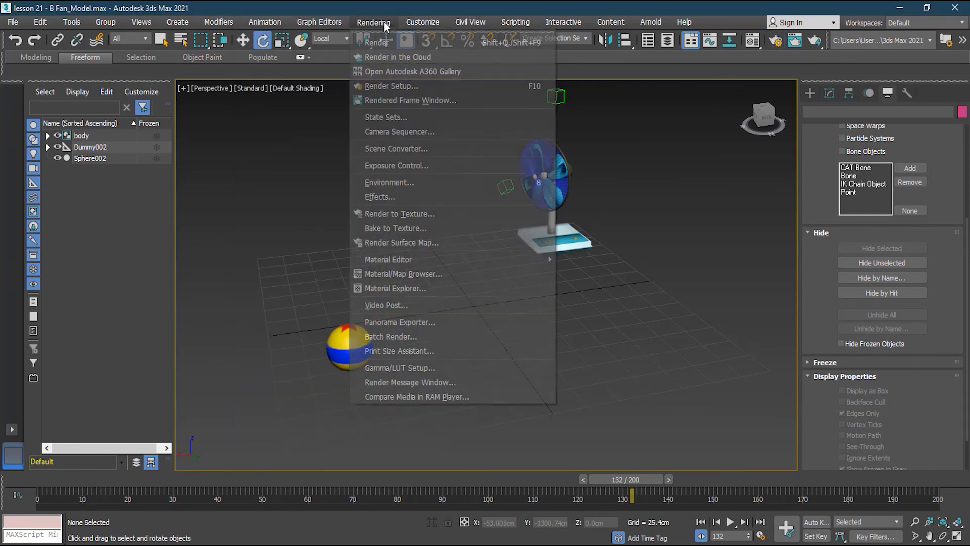
pyautogui.click(413, 336)
pyautogui.moveTo(147, 28); pyautogui.dragTo(312, 65)
pyautogui.moveTo(408, 347); pyautogui.dragTo(539, 405)
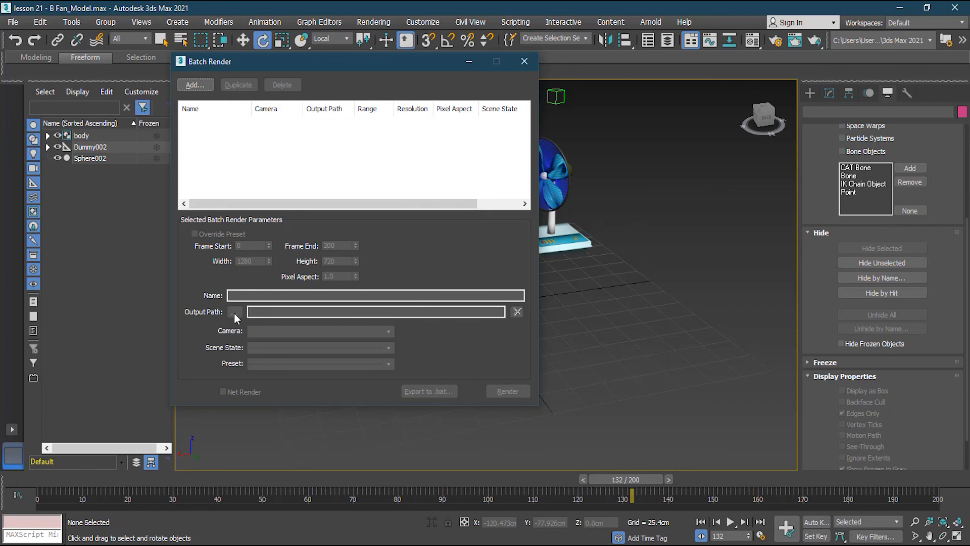
pyautogui.click(206, 86)
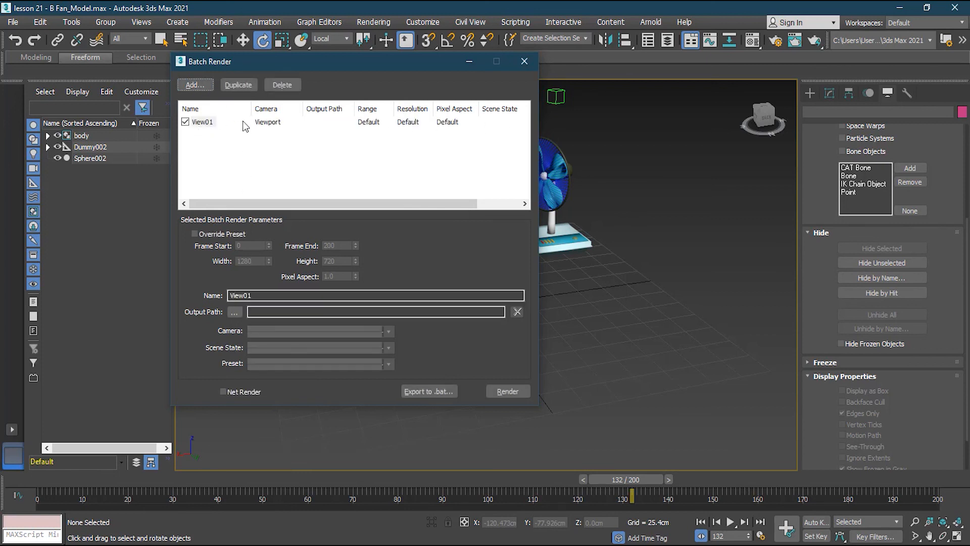
pyautogui.click(195, 234)
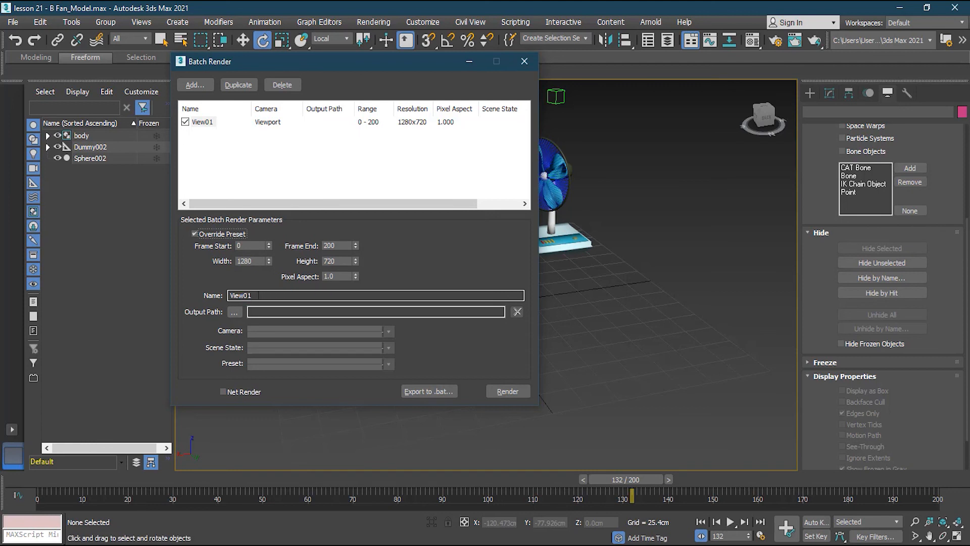
# Step: Set the batch task's output path to gjg.avi in the renderoutput folder, as an AVI file with the Uncompressed compressor
pyautogui.click(234, 311)
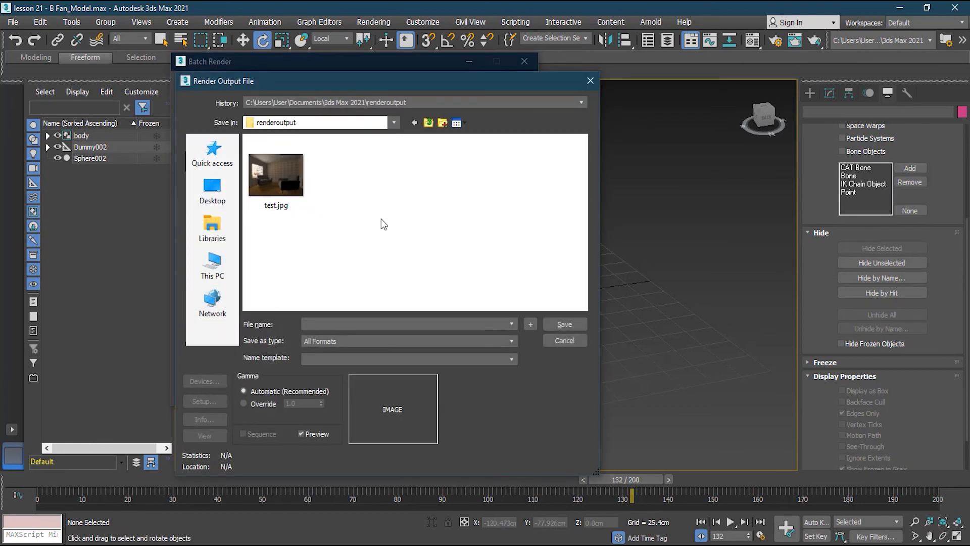
pyautogui.click(403, 341)
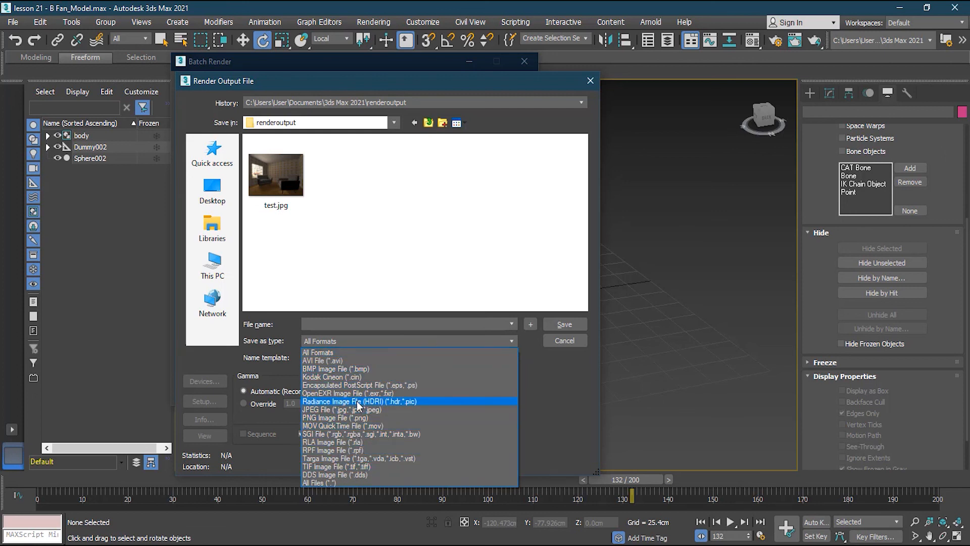
pyautogui.click(364, 361)
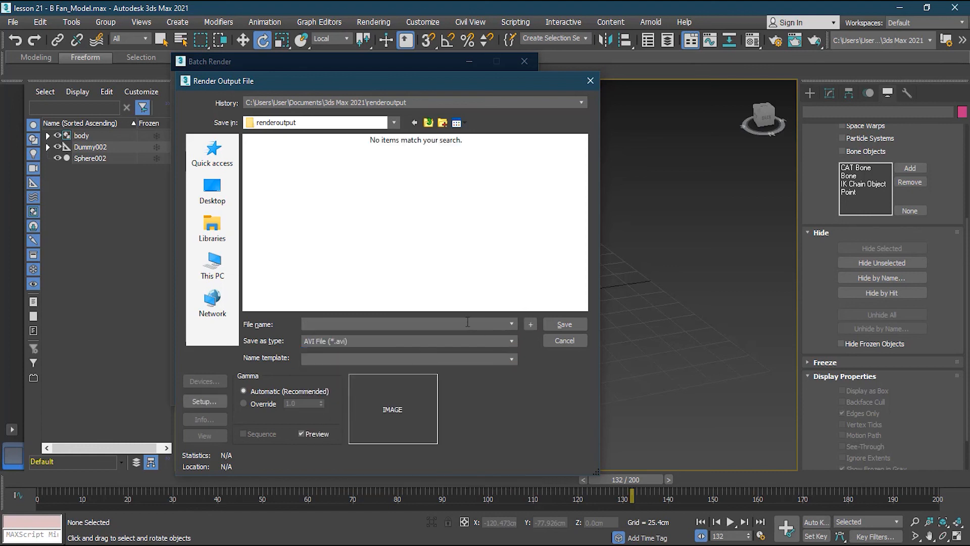
pyautogui.click(574, 324)
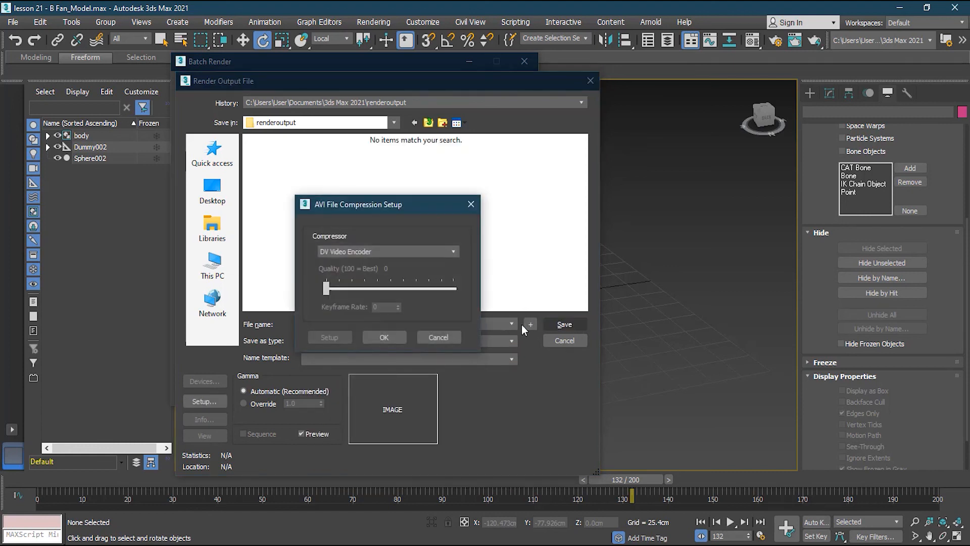
pyautogui.click(377, 252)
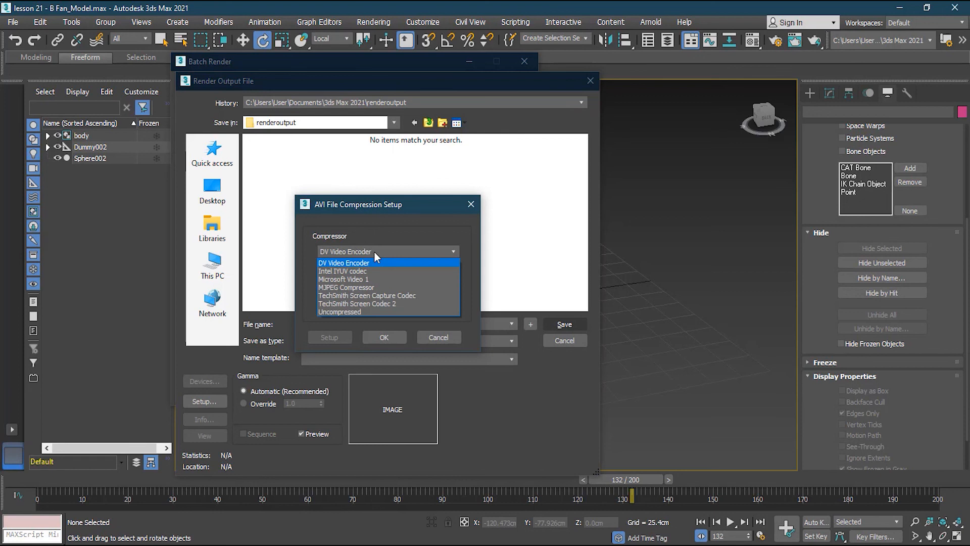
pyautogui.click(365, 312)
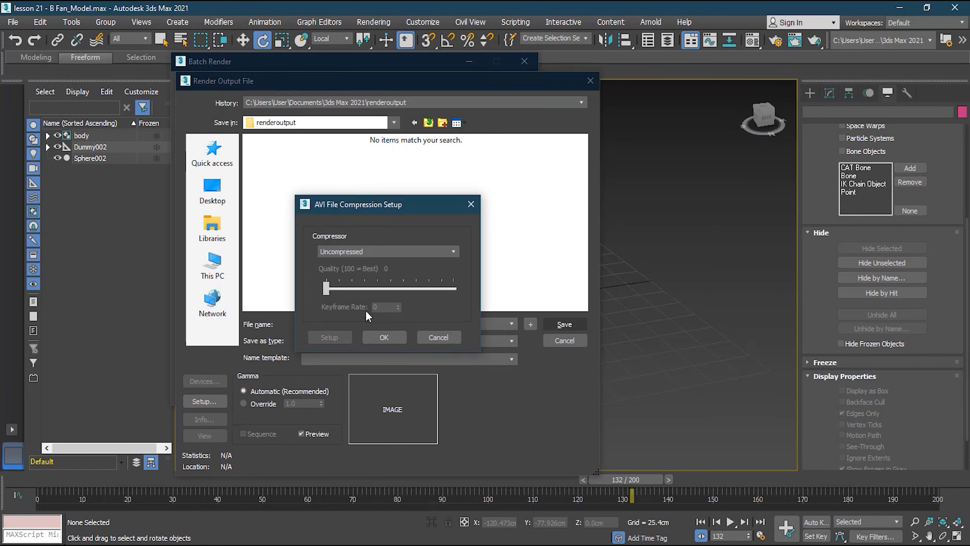
pyautogui.click(378, 338)
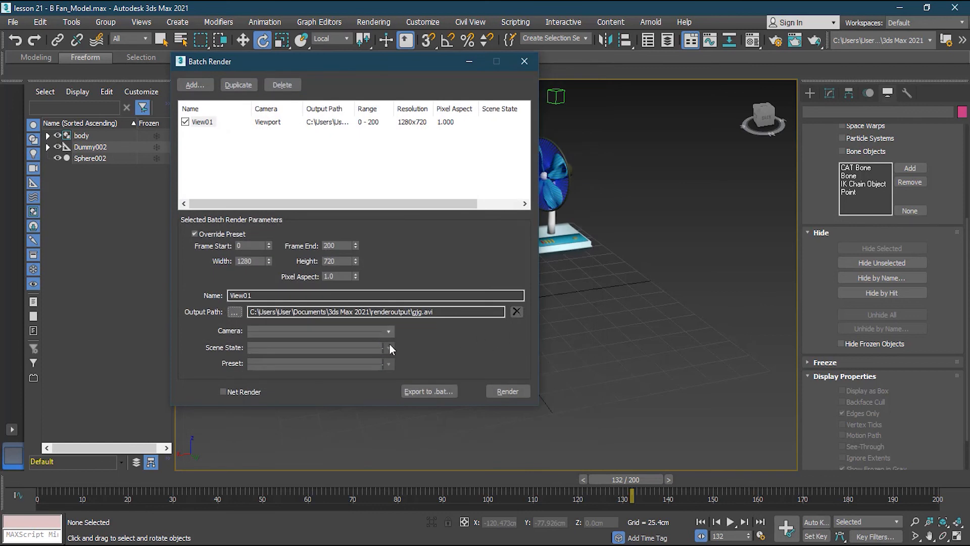
# Step: Check the task's Camera, Scene State and Preset choices without picking any, and start the batch render
pyautogui.click(318, 333)
pyautogui.click(424, 332)
pyautogui.click(390, 348)
pyautogui.click(400, 356)
pyautogui.click(390, 362)
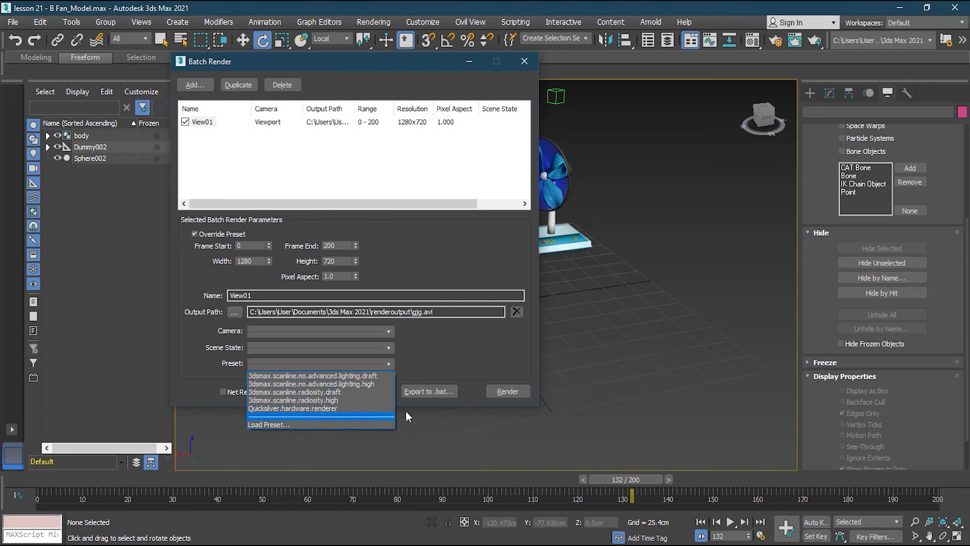
pyautogui.click(456, 356)
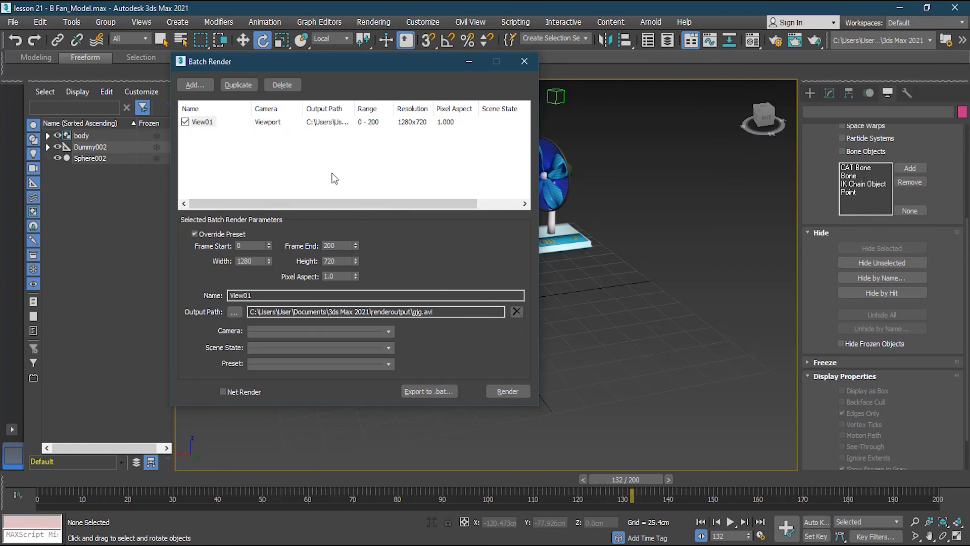
pyautogui.click(507, 392)
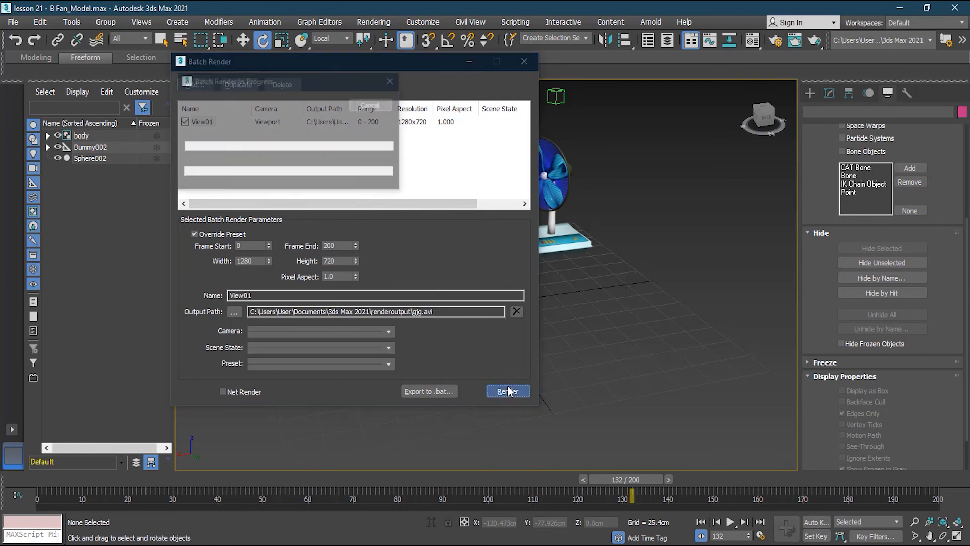